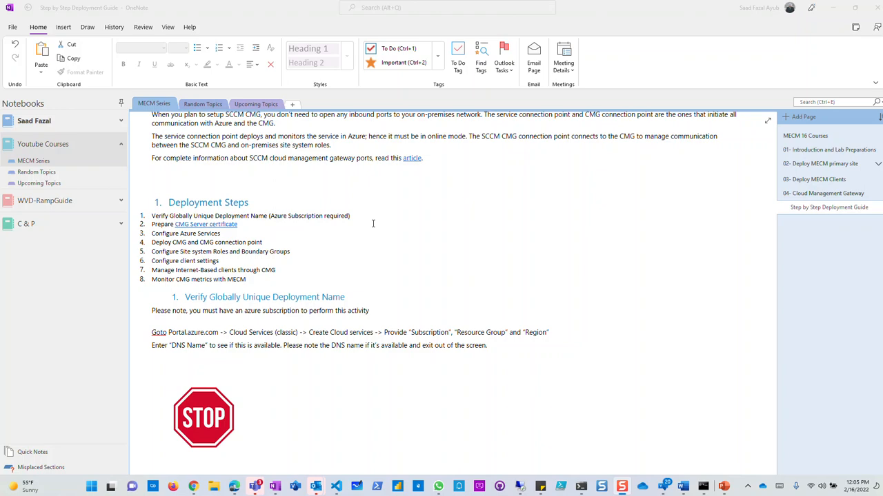
# Scroll up the OneNote deployment guide toward its CMG section.
pyautogui.scroll(10, 496, 280)
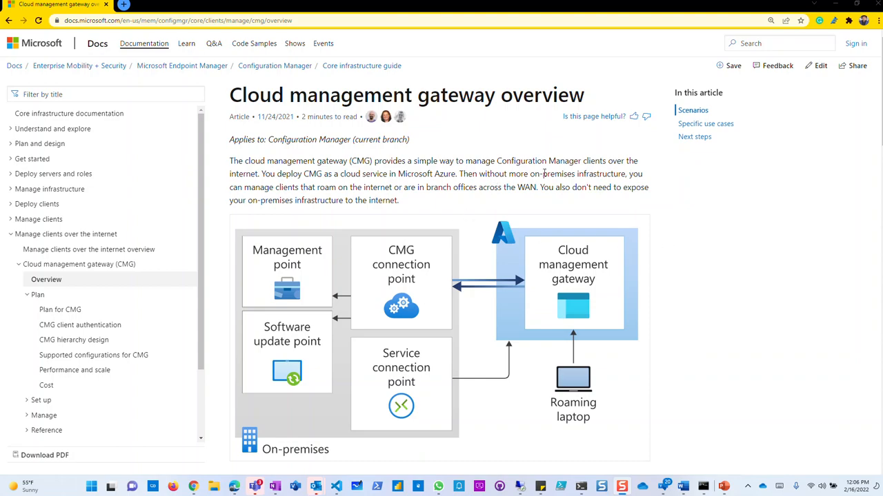
pyautogui.scroll(-6, 630, 234)
pyautogui.scroll(-2, 632, 242)
pyautogui.scroll(-8, 633, 241)
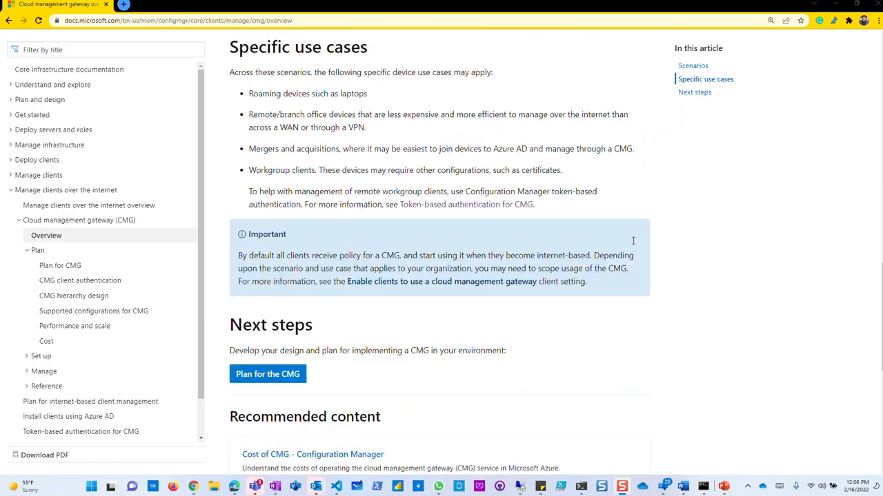
pyautogui.scroll(6, 634, 245)
pyautogui.scroll(6, 636, 248)
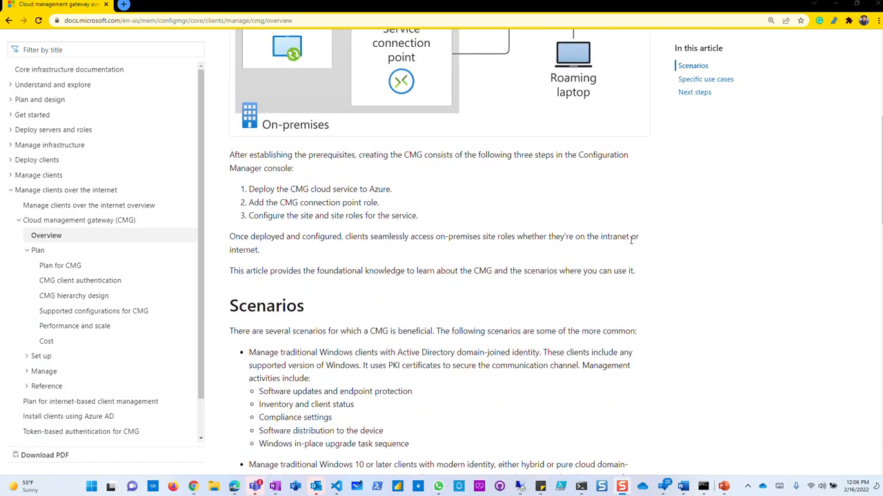
pyautogui.scroll(4, 514, 248)
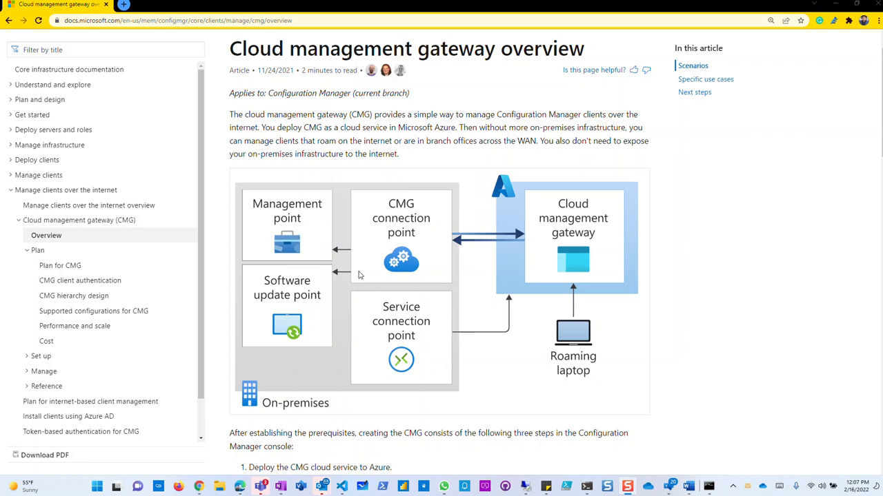
pyautogui.scroll(-3, 351, 276)
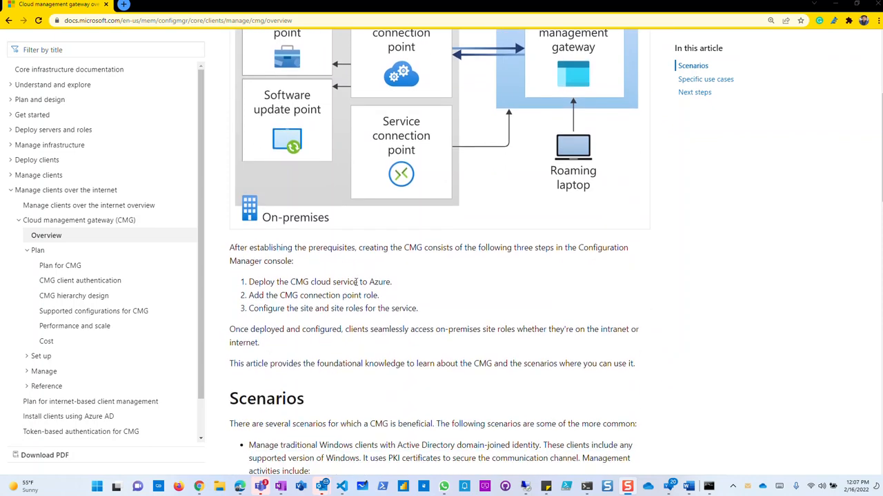
pyautogui.scroll(2, 368, 266)
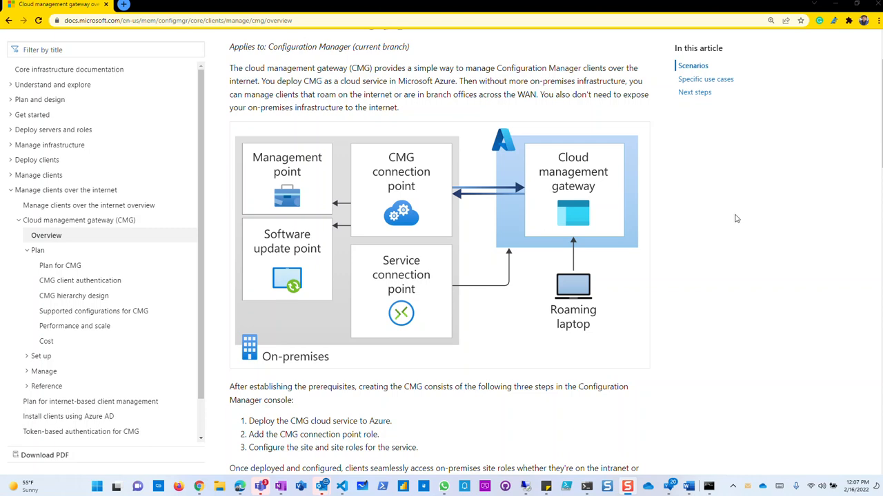
pyautogui.scroll(-1, 648, 319)
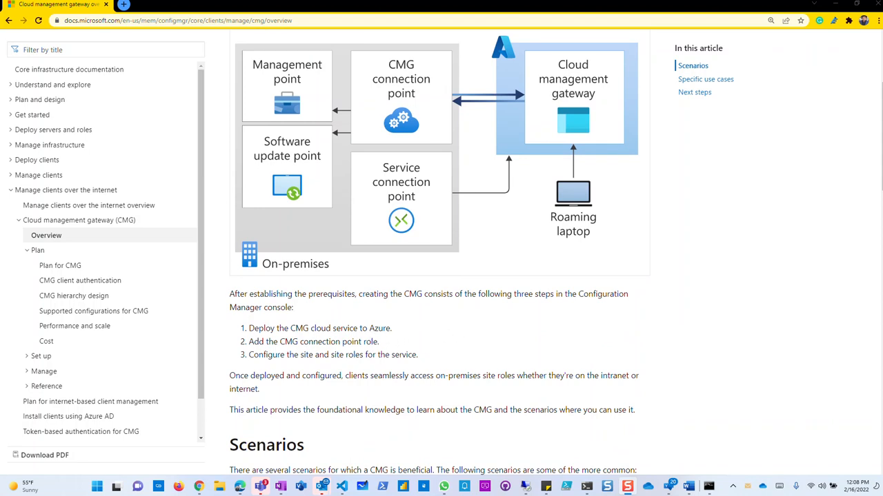
pyautogui.scroll(-1, 402, 322)
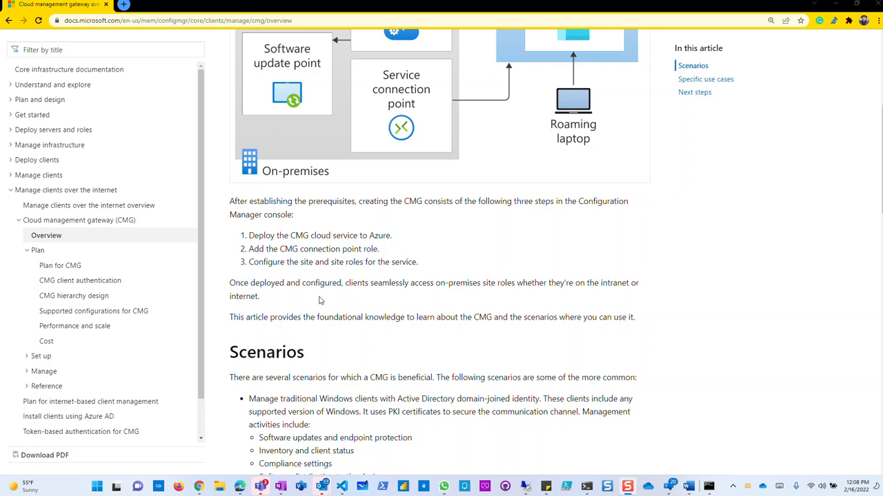
pyautogui.scroll(-1, 323, 301)
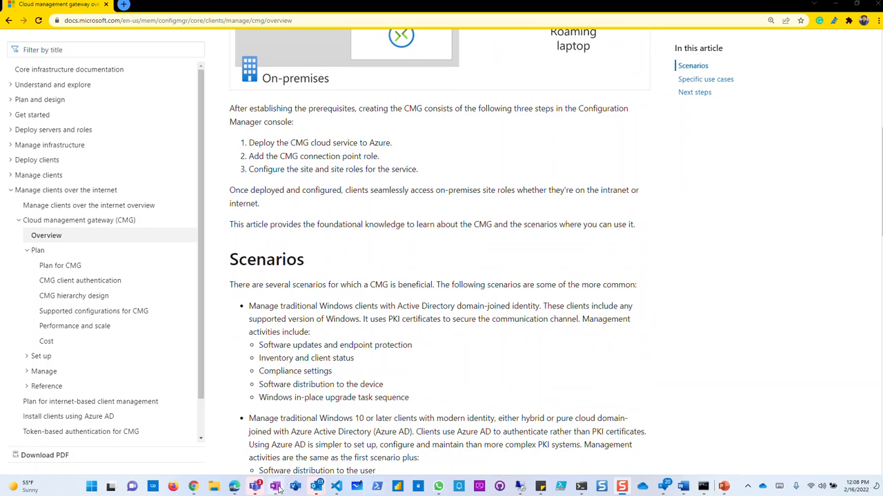
# In OneNote, collapse the Notebooks pane and widen the note container so the guide text reflows.
pyautogui.click(280, 486)
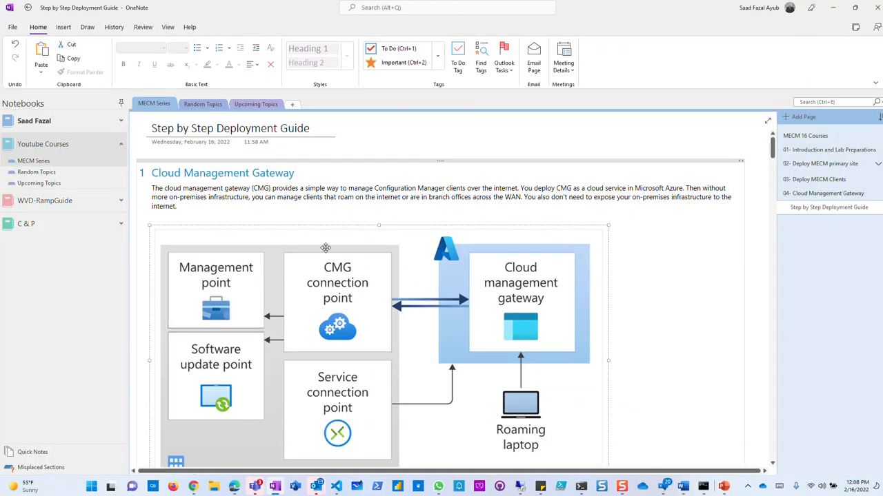
pyautogui.click(122, 104)
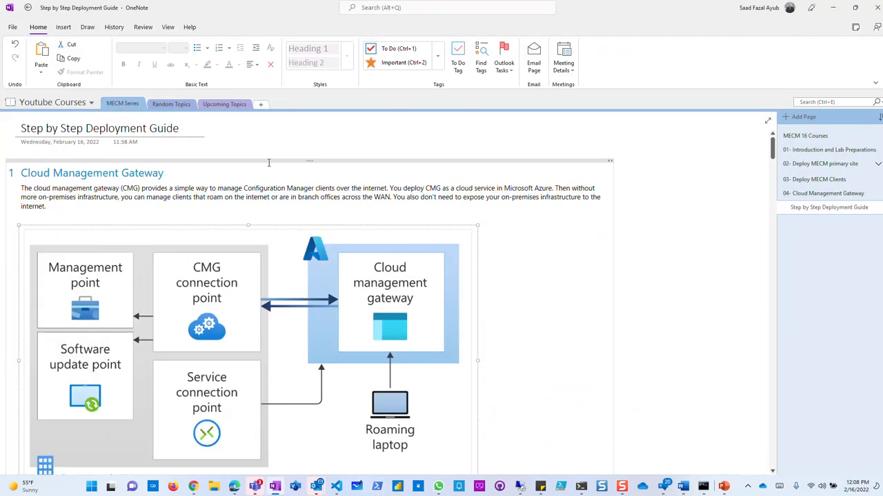
pyautogui.moveTo(615, 267); pyautogui.dragTo(725, 265)
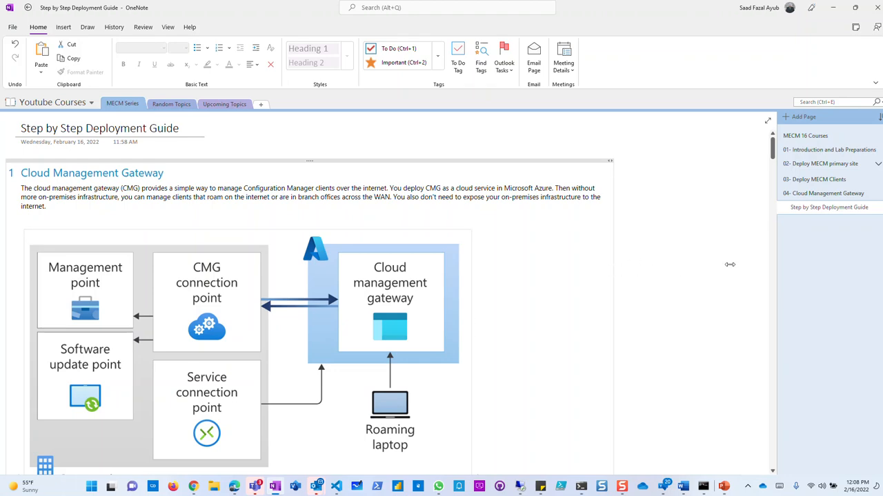
pyautogui.scroll(-10, 278, 262)
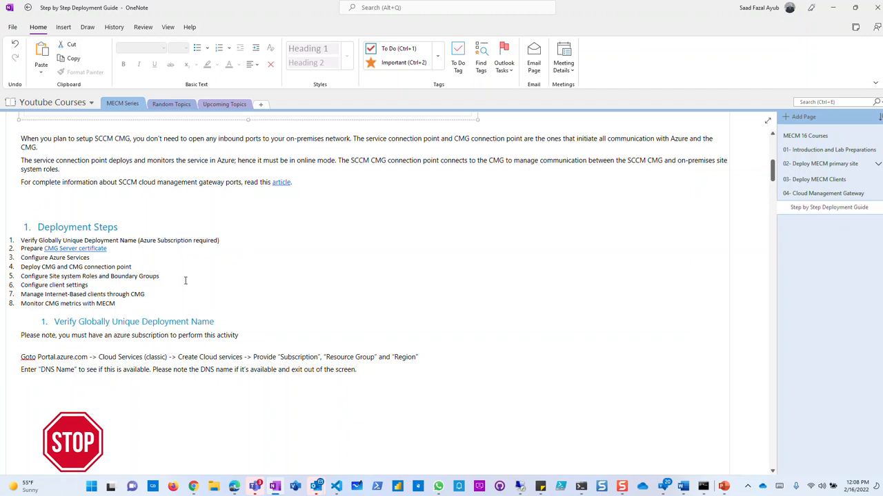
# Make the eight-item Deployment Steps list bold at font size 12.
pyautogui.moveTo(126, 307); pyautogui.dragTo(19, 240)
pyautogui.click(125, 64)
pyautogui.click(186, 48)
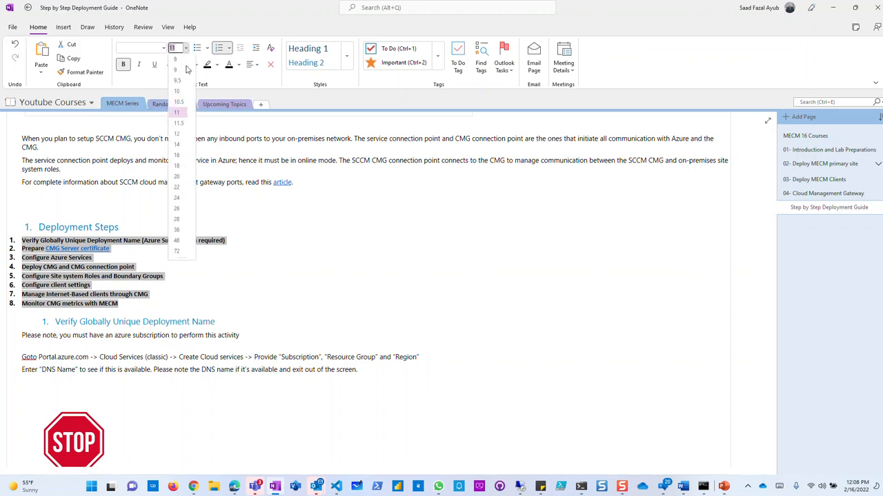
pyautogui.click(177, 133)
pyautogui.click(53, 261)
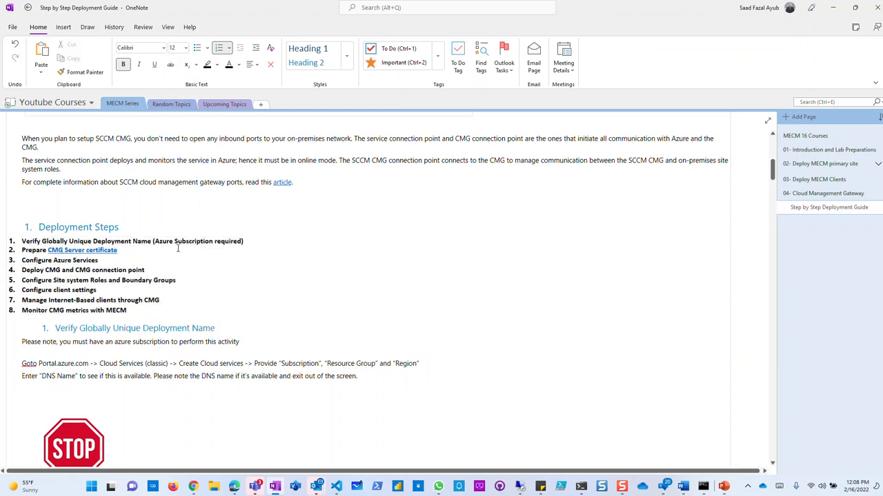
pyautogui.moveTo(245, 242); pyautogui.dragTo(149, 241)
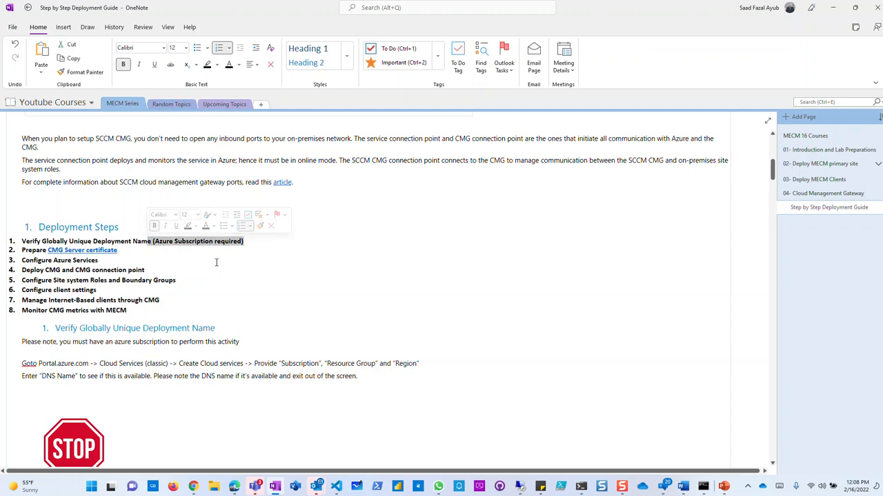
pyautogui.click(218, 262)
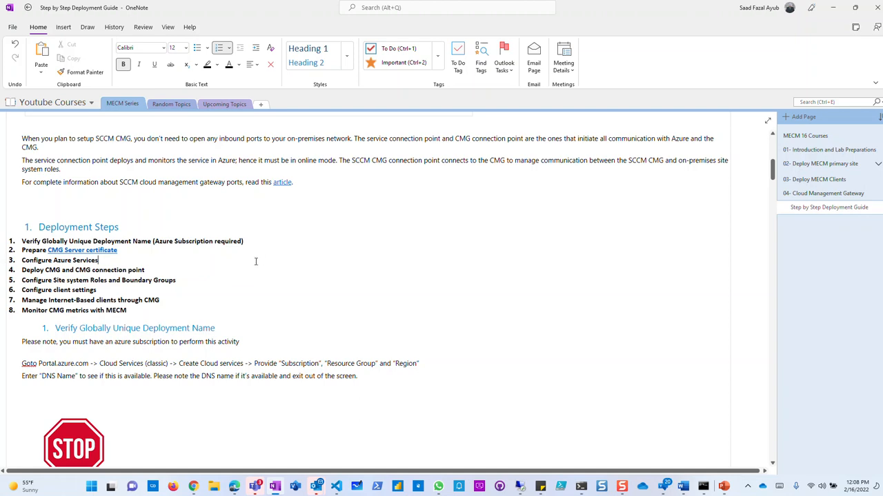
# Enlarge the PowerShell NSLOOKUP and Create a cloud service screenshots to roughly double size.
pyautogui.scroll(-2, 196, 282)
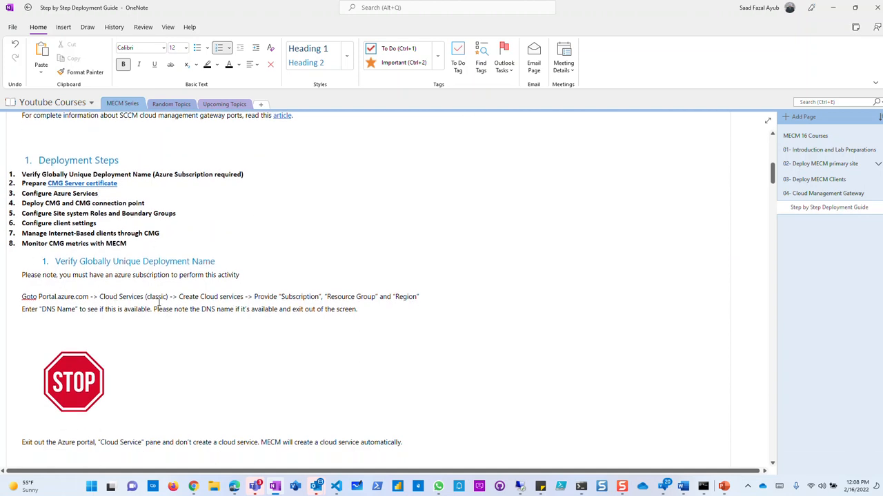
pyautogui.scroll(-2, 97, 302)
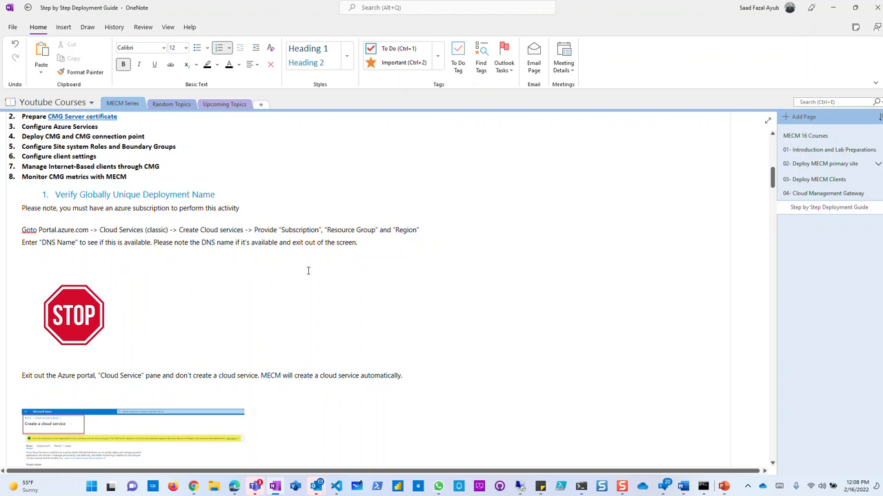
pyautogui.scroll(-8, 145, 321)
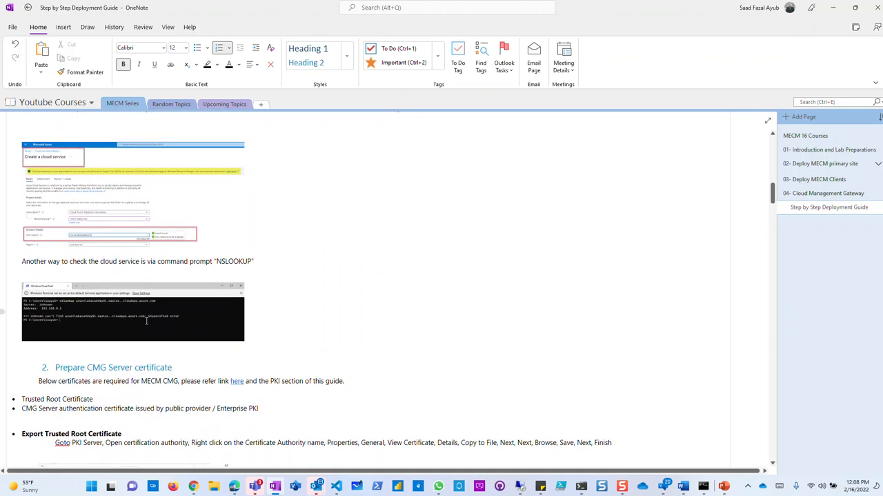
pyautogui.click(158, 320)
pyautogui.moveTo(245, 342); pyautogui.dragTo(587, 429)
pyautogui.click(235, 241)
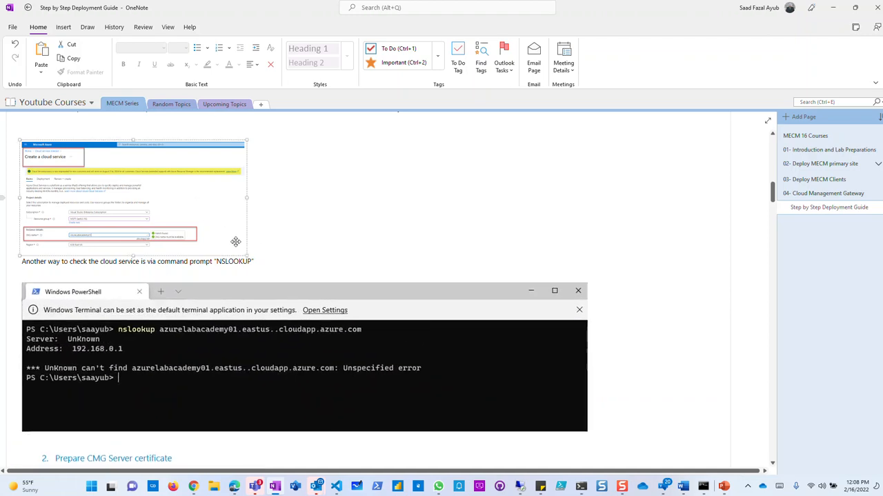
pyautogui.moveTo(246, 254); pyautogui.dragTo(557, 412)
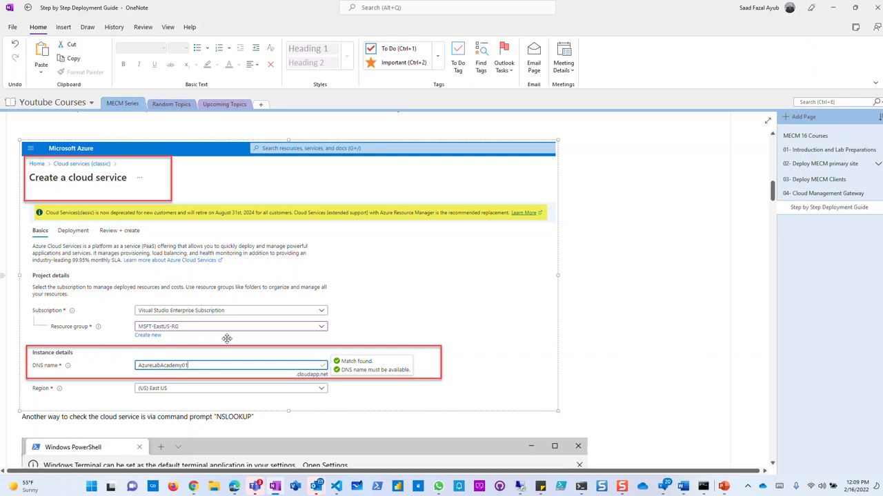
pyautogui.click(521, 488)
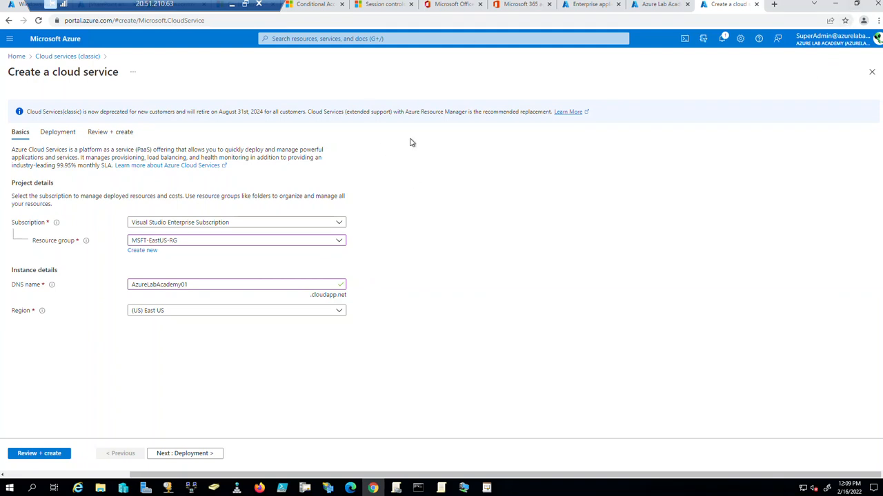
# Discard the existing cloud service draft and start a new classic cloud service from Azure home.
pyautogui.doubleClick(204, 285)
pyautogui.hotkey('ctrl', 'c')
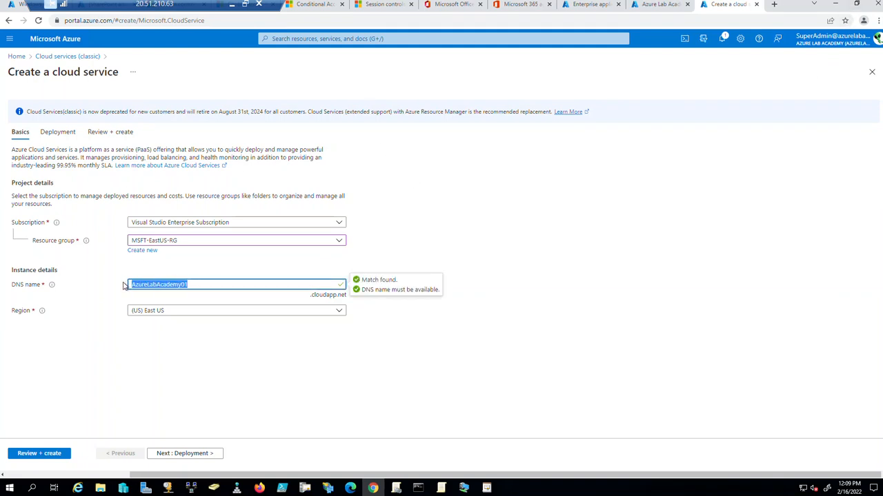
pyautogui.click(872, 71)
pyautogui.click(486, 73)
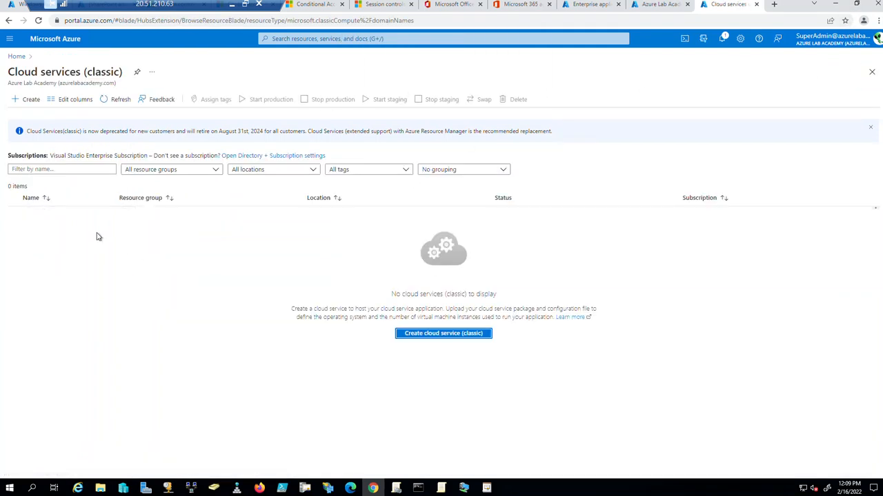
pyautogui.click(10, 38)
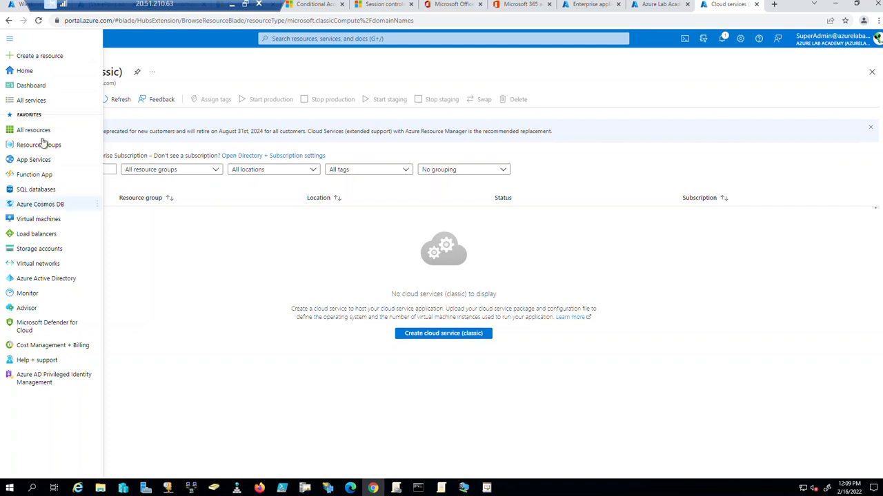
pyautogui.click(25, 73)
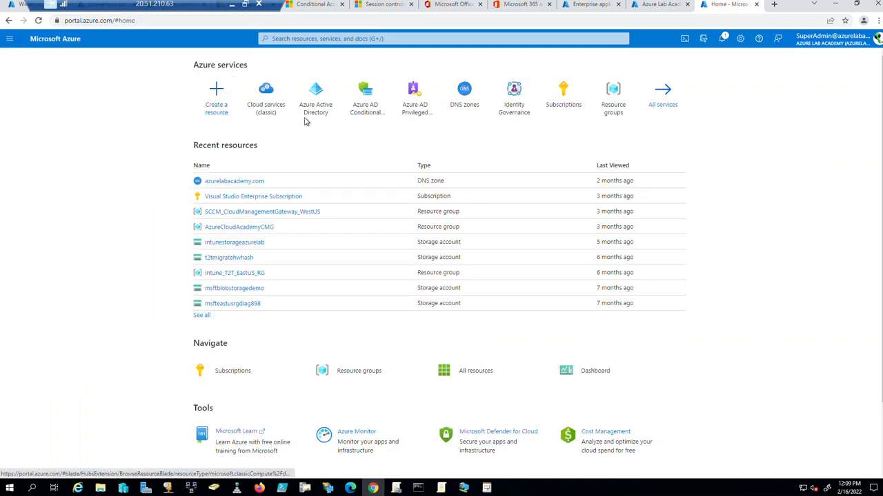
pyautogui.click(272, 111)
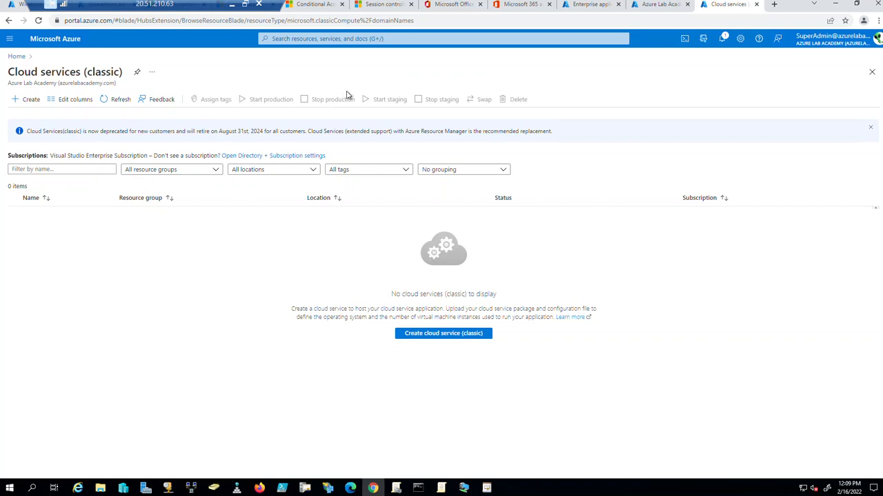
pyautogui.click(448, 333)
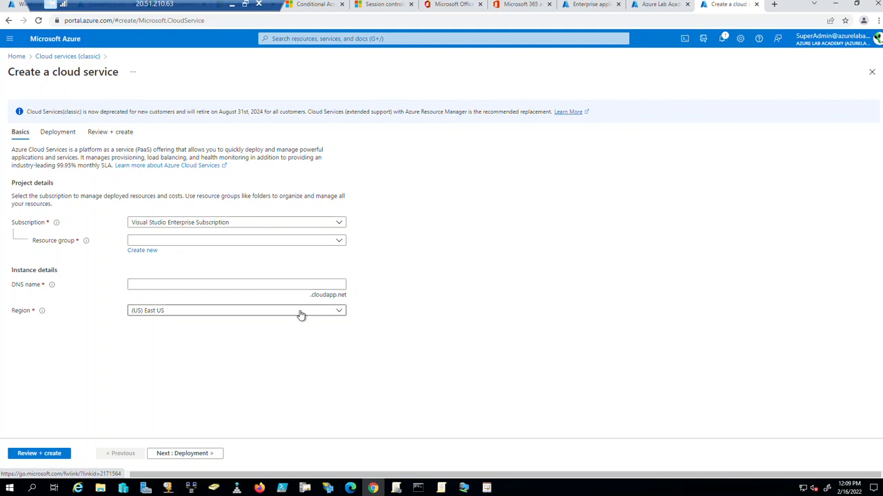
# Keep the East US region, choose resource group AzureCloudAcademyCMG, and focus the DNS name box.
pyautogui.click(301, 312)
pyautogui.click(429, 300)
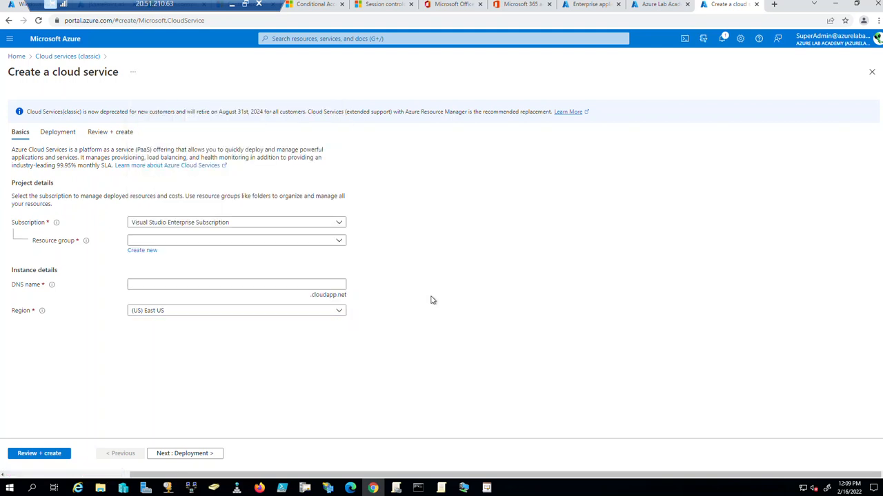
pyautogui.click(201, 241)
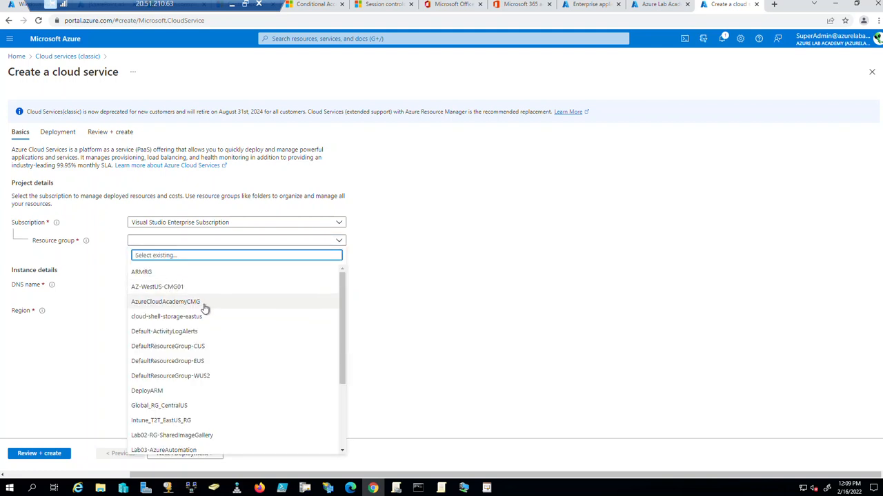
pyautogui.click(440, 308)
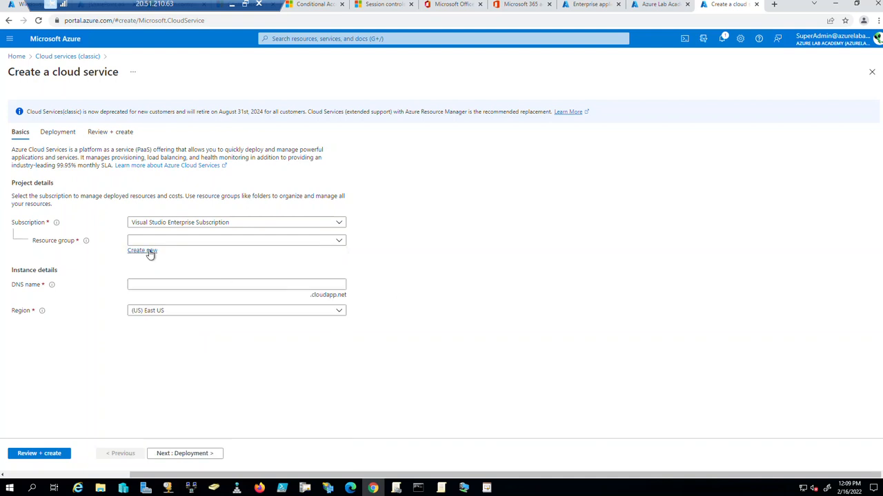
pyautogui.click(193, 241)
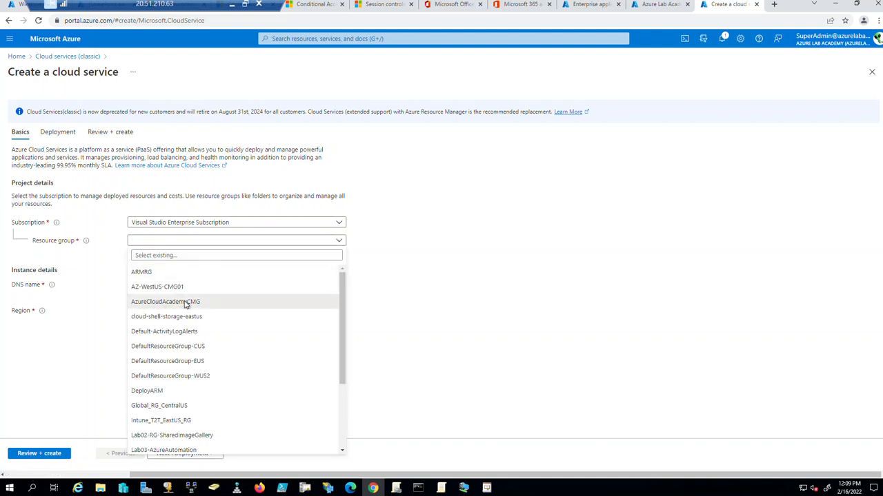
pyautogui.click(183, 303)
pyautogui.click(223, 286)
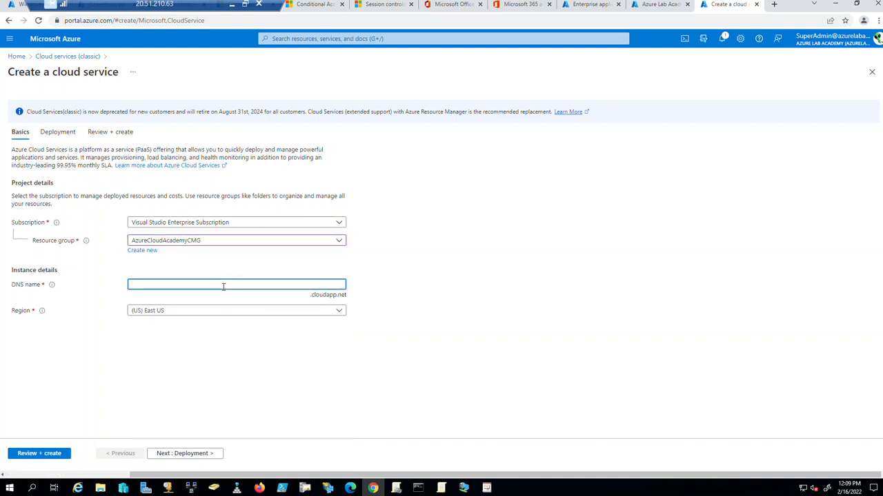
# Confirm AzureLabAcademy01 validates as the DNS name after trying 'test1', then discard the draft.
pyautogui.hotkey('ctrl', 'v')
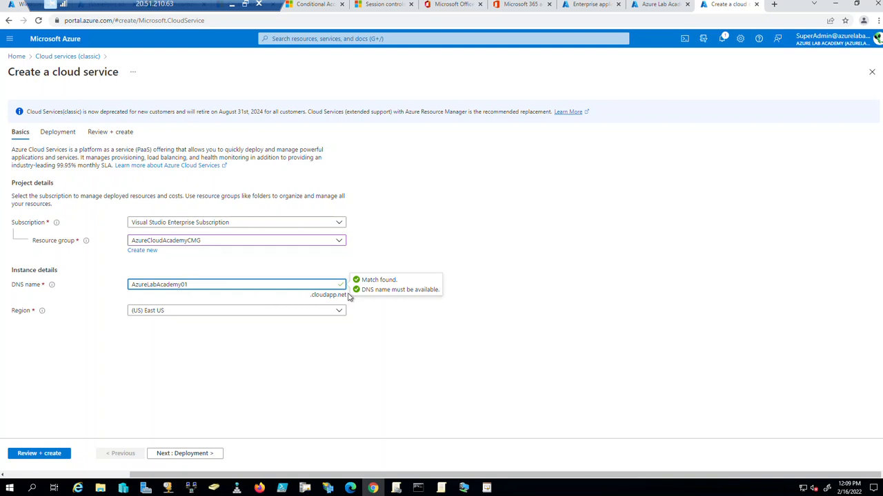
pyautogui.moveTo(253, 286); pyautogui.dragTo(120, 288)
pyautogui.hotkey('ctrl', 'c')
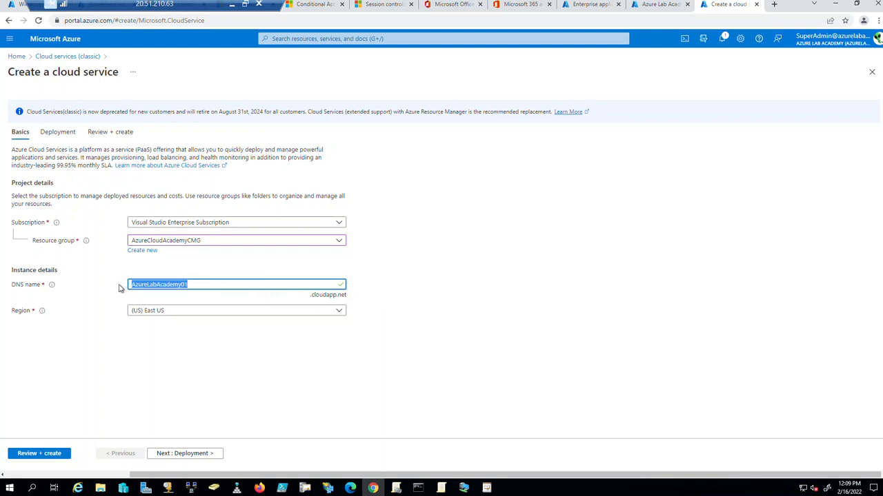
pyautogui.write('test1')
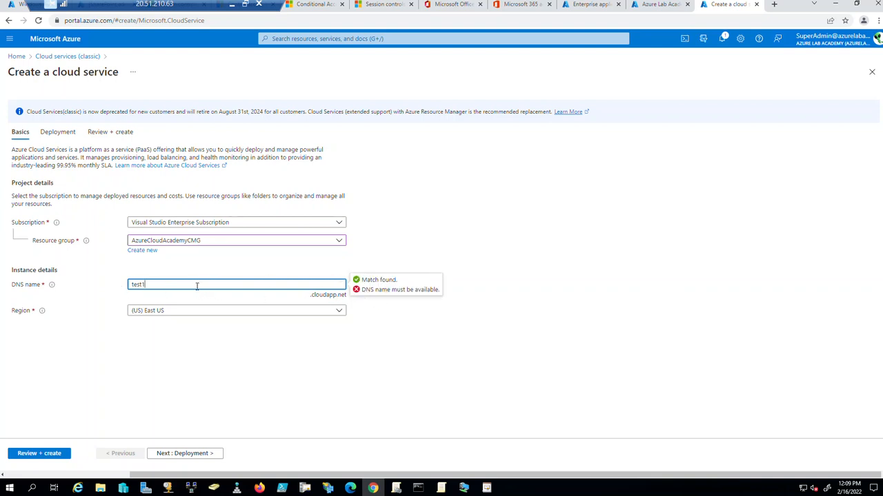
pyautogui.moveTo(196, 285); pyautogui.dragTo(124, 292)
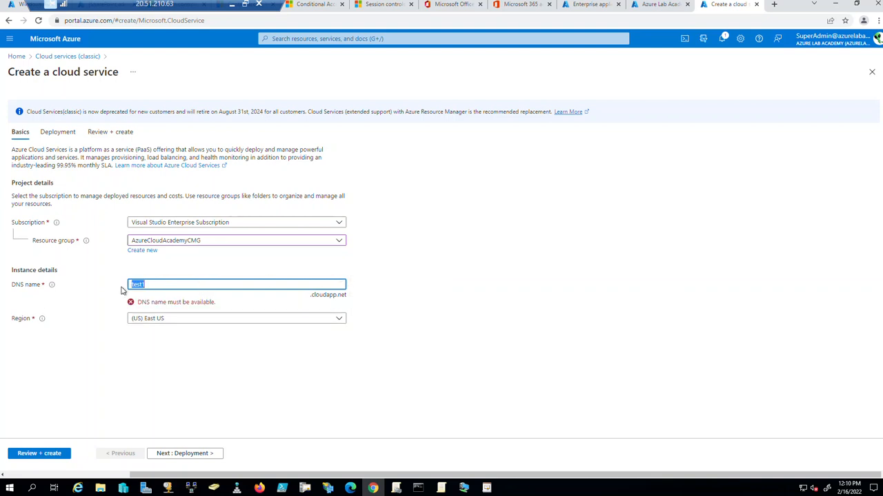
pyautogui.press('BackSpace')
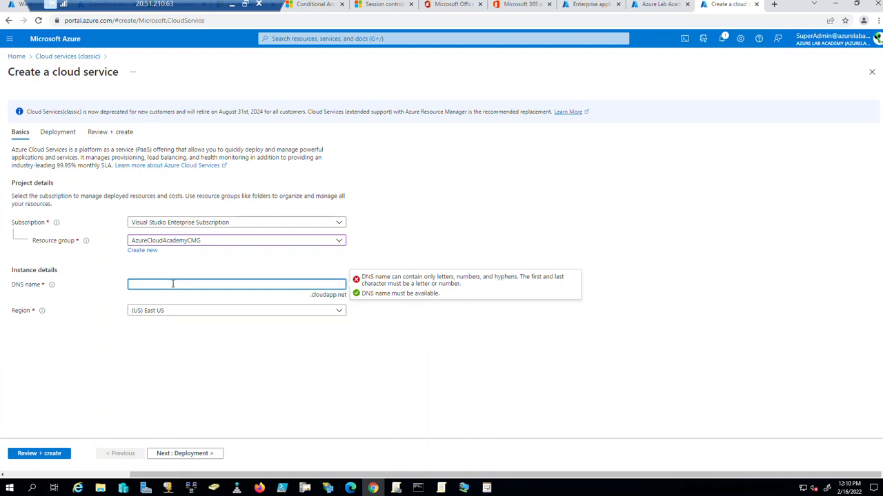
pyautogui.hotkey('ctrl', 'v')
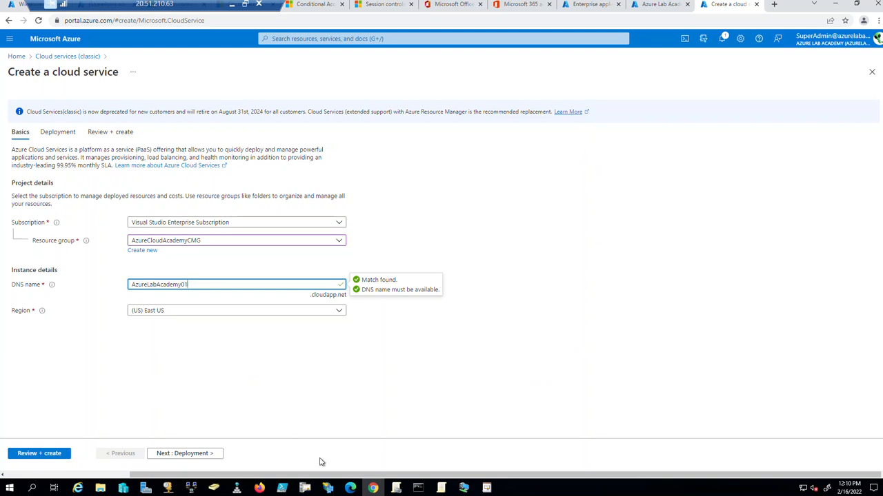
pyautogui.click(871, 72)
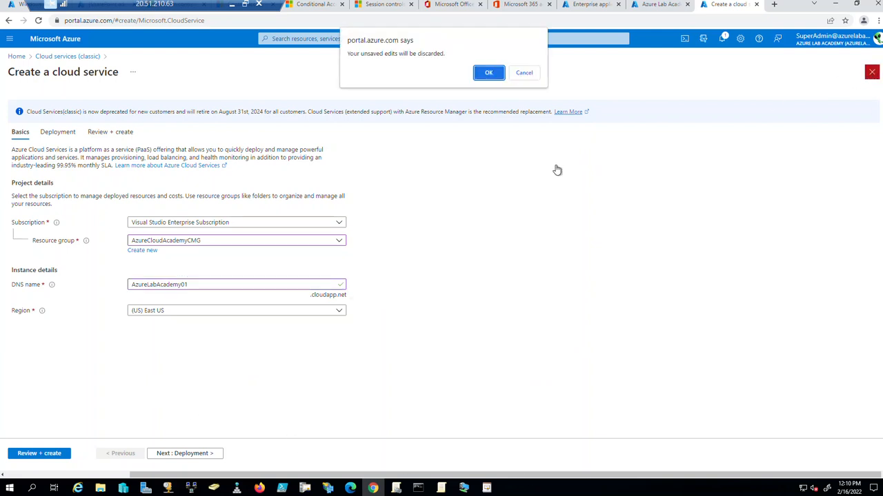
pyautogui.click(491, 75)
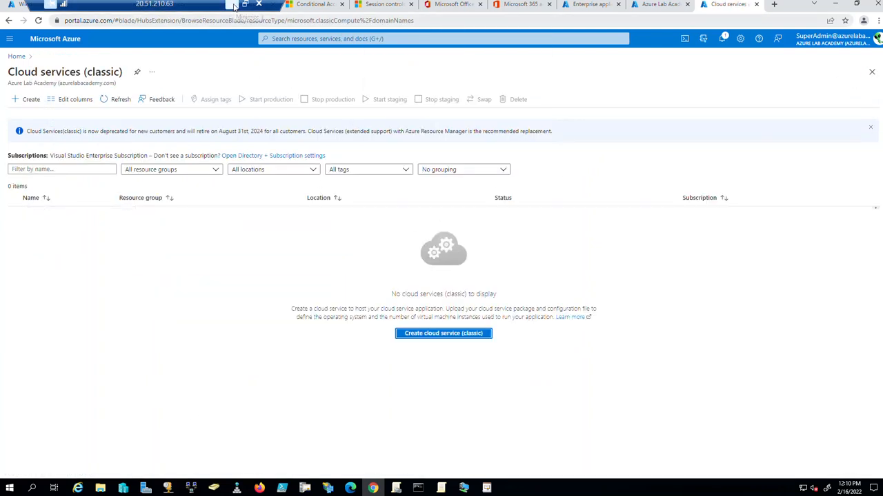
# Run nslookup AzureLabAcademy01.eastus.cloudapp.azure.com in the admin Command Prompt, confirming no such domain exists.
pyautogui.click(418, 488)
pyautogui.scroll(-6, 304, 250)
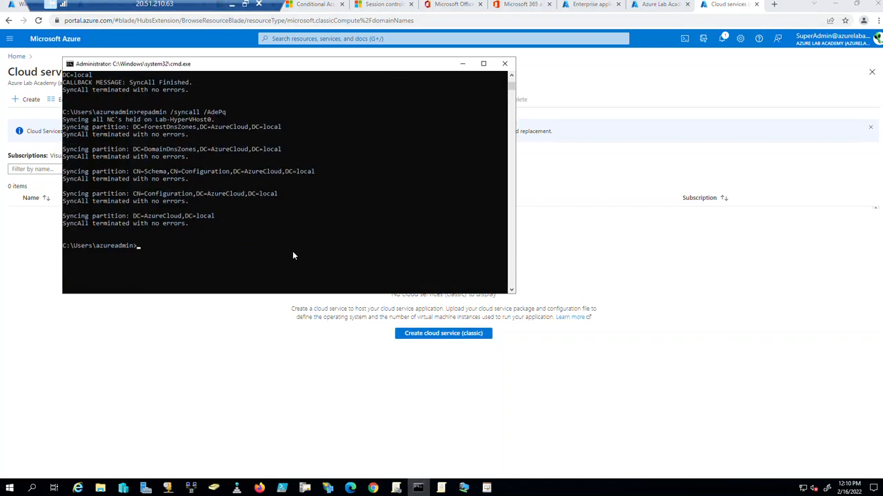
pyautogui.scroll(-3, 294, 254)
pyautogui.scroll(1, 293, 251)
pyautogui.write('nslookup AzureLabAcademy01.eastus.cloudapp.a')
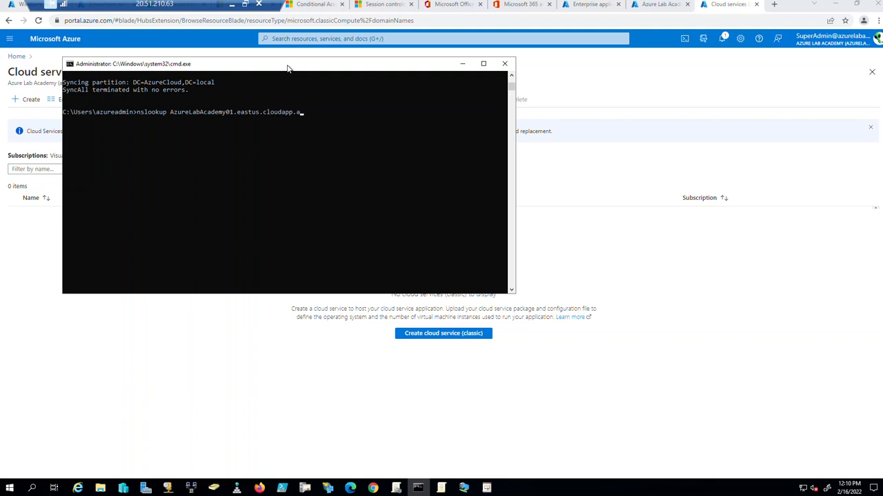
pyautogui.write('zure.com')
pyautogui.press('Return')
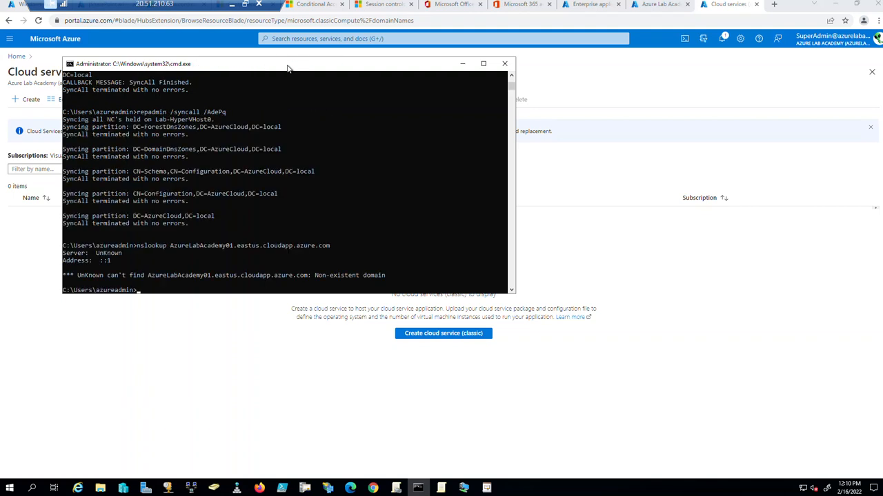
pyautogui.scroll(-5, 296, 213)
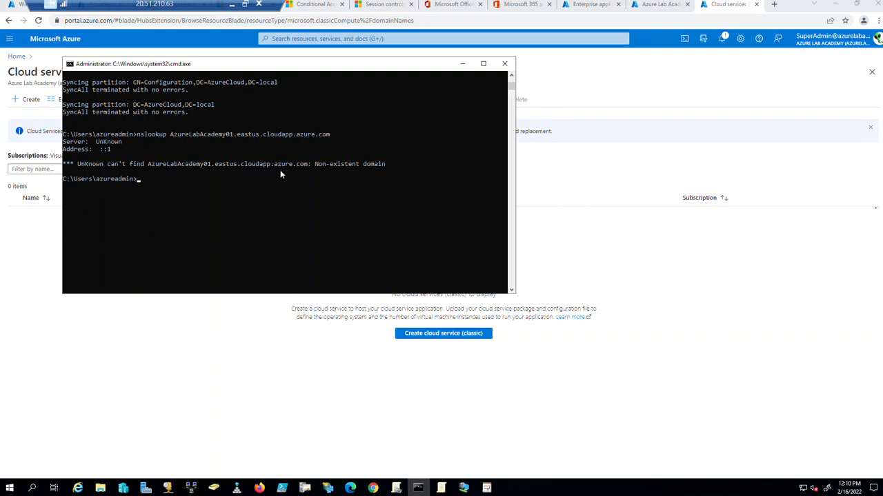
pyautogui.click(230, 6)
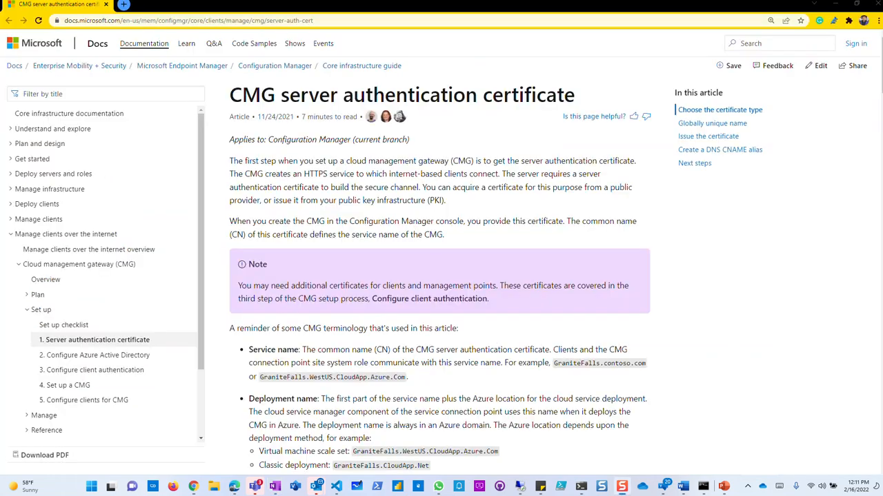
# Highlight CloudApp.Azure.Com in the Globally unique name service name and scale set examples.
pyautogui.scroll(-1, 555, 298)
pyautogui.scroll(-2, 554, 298)
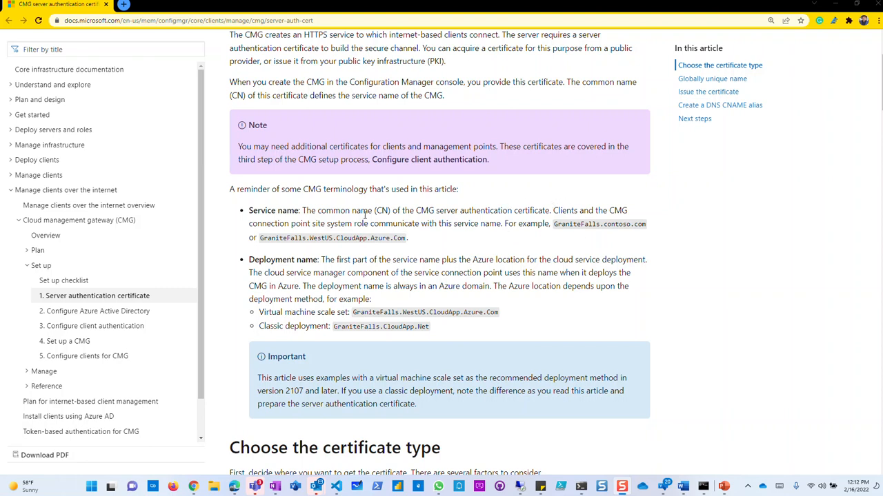
pyautogui.moveTo(406, 239); pyautogui.dragTo(335, 238)
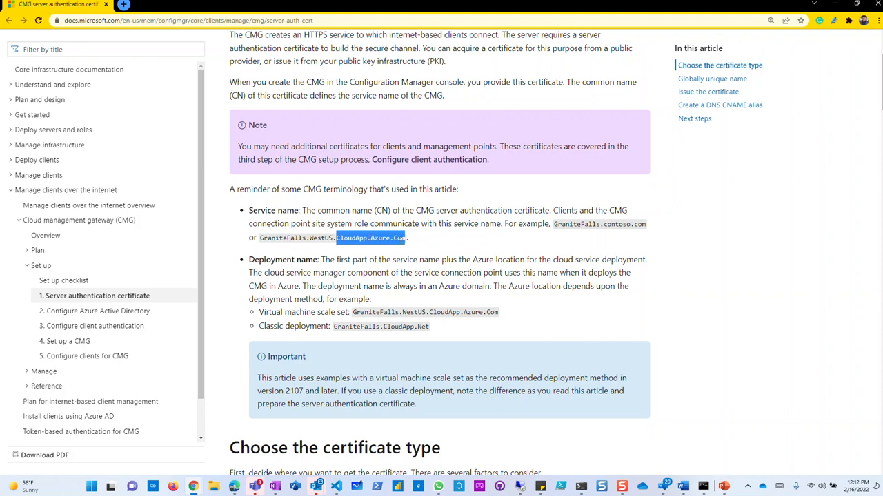
pyautogui.click(446, 240)
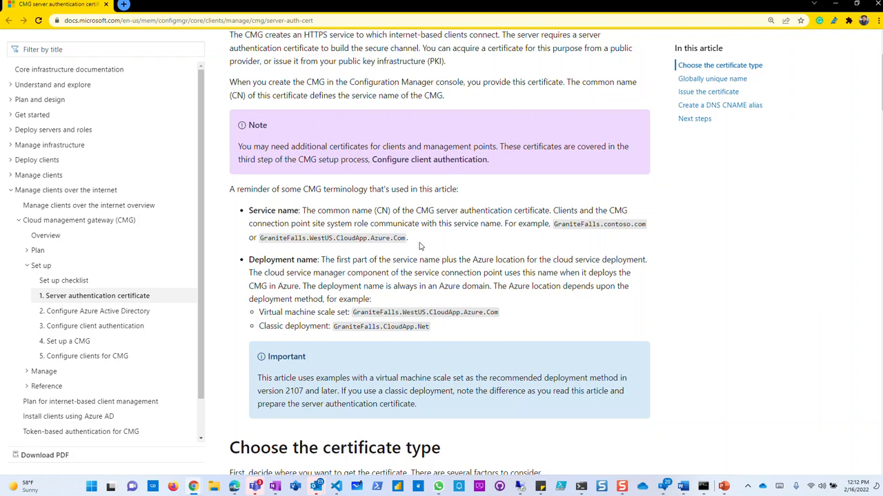
pyautogui.scroll(-1, 455, 279)
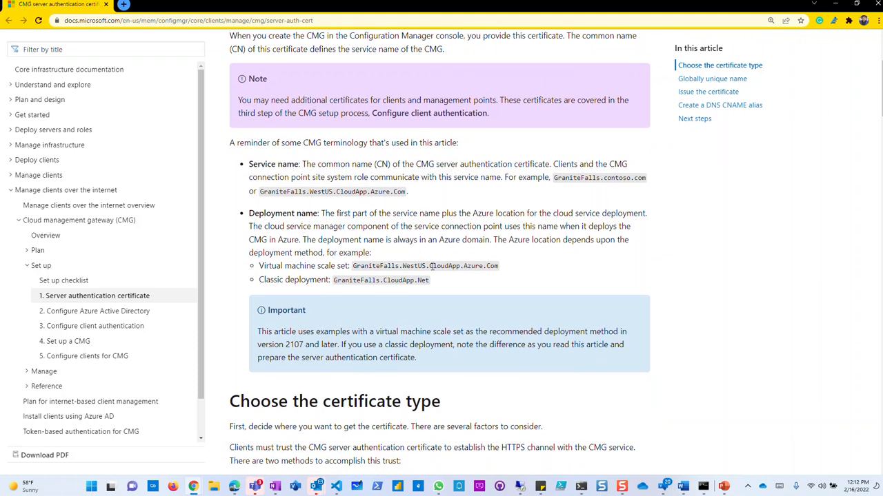
pyautogui.moveTo(429, 268); pyautogui.dragTo(508, 272)
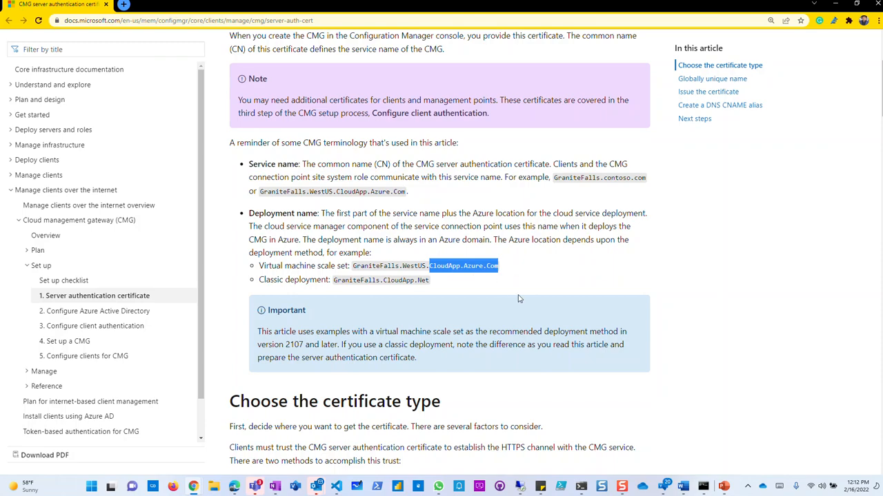
# Review the scale set example again, marking its Azure domain portion.
pyautogui.scroll(-2, 521, 299)
pyautogui.scroll(-5, 491, 300)
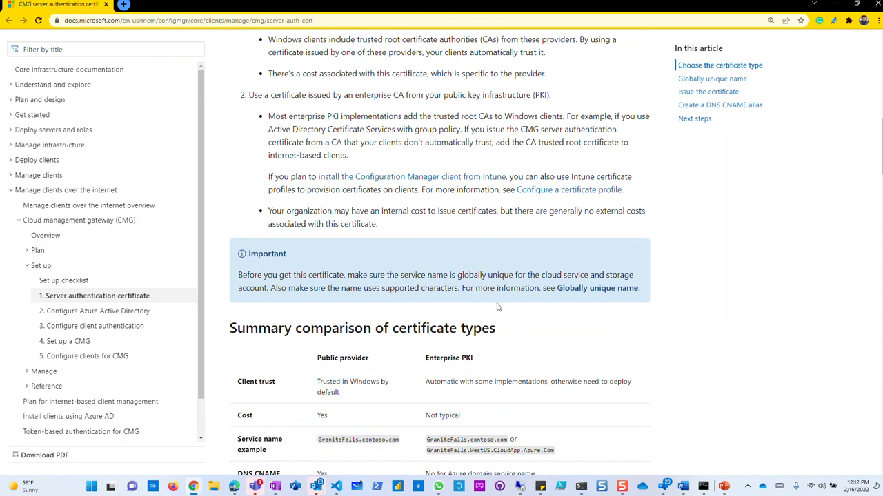
pyautogui.scroll(-6, 512, 332)
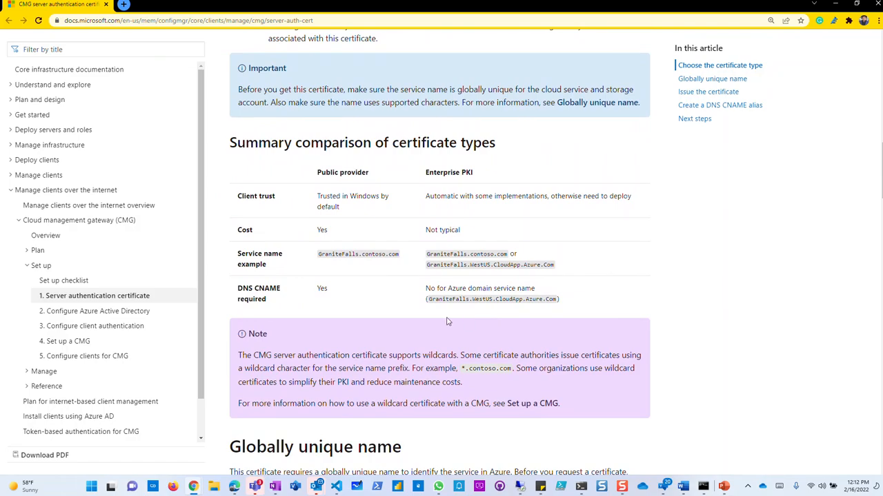
pyautogui.scroll(10, 462, 338)
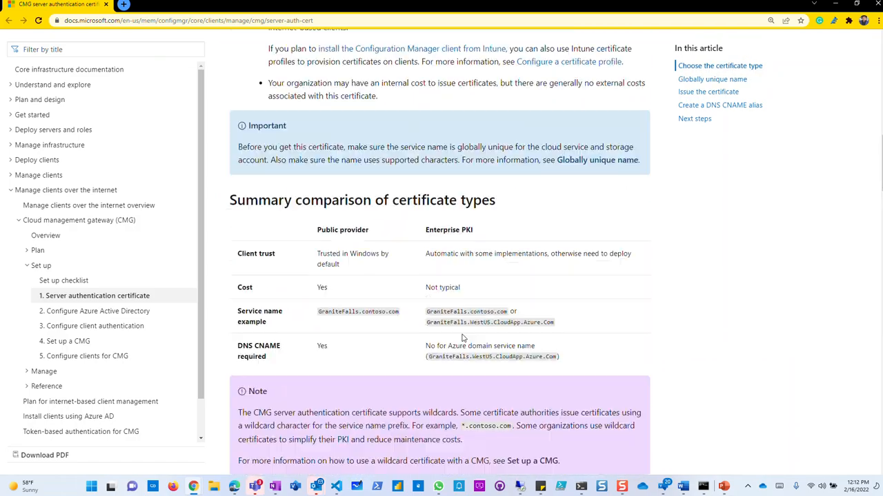
pyautogui.scroll(7, 466, 340)
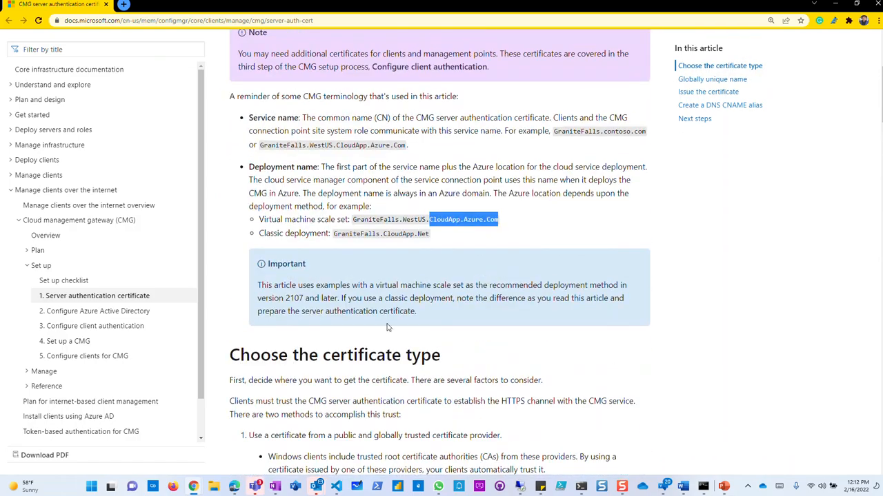
pyautogui.scroll(-4, 426, 195)
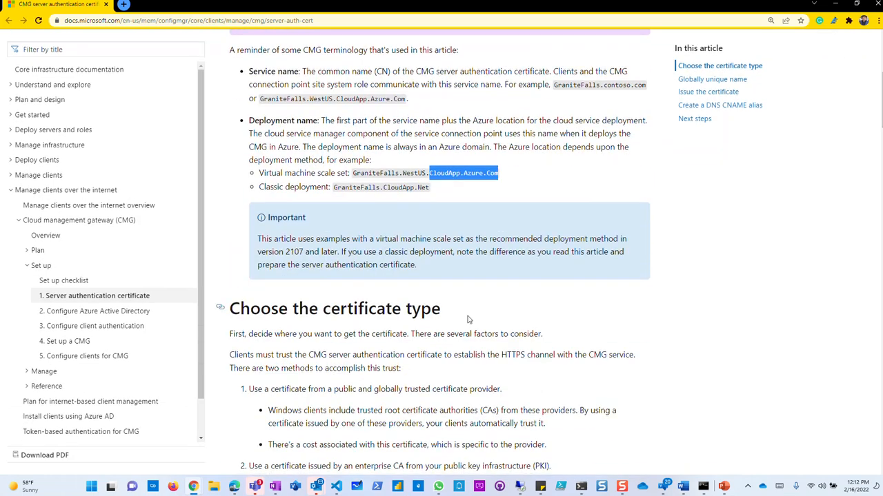
pyautogui.click(457, 200)
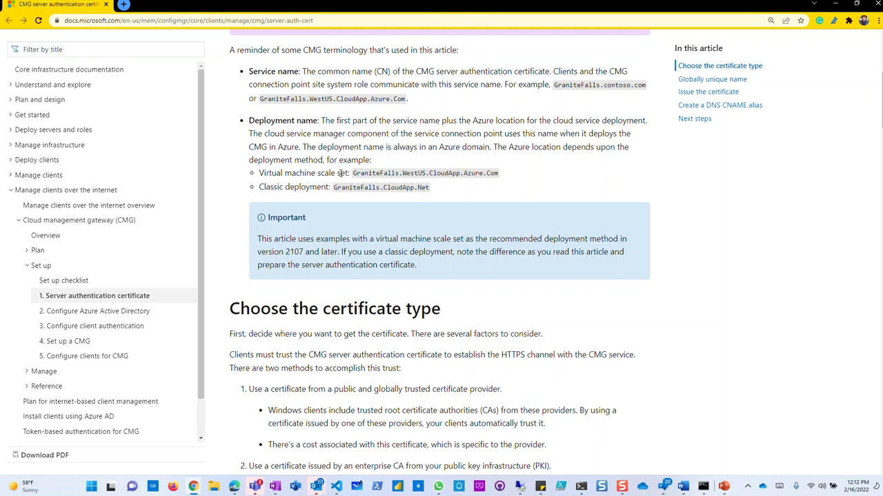
pyautogui.moveTo(499, 173); pyautogui.dragTo(432, 174)
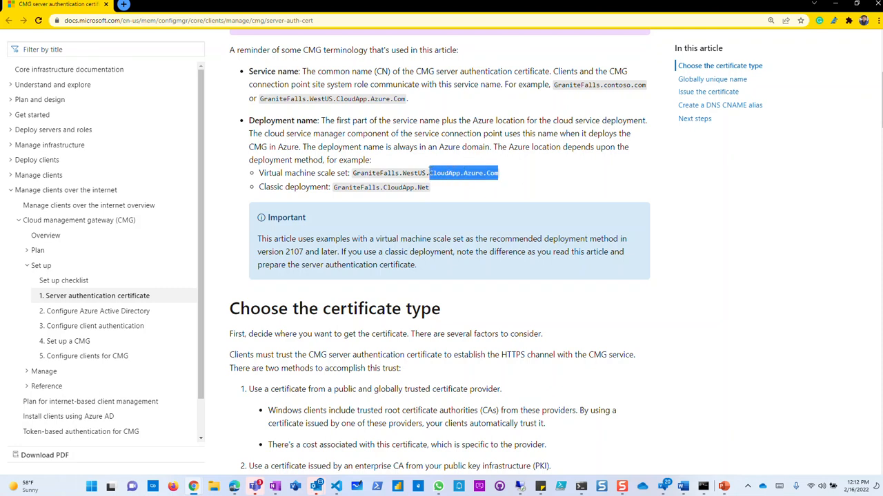
pyautogui.click(504, 180)
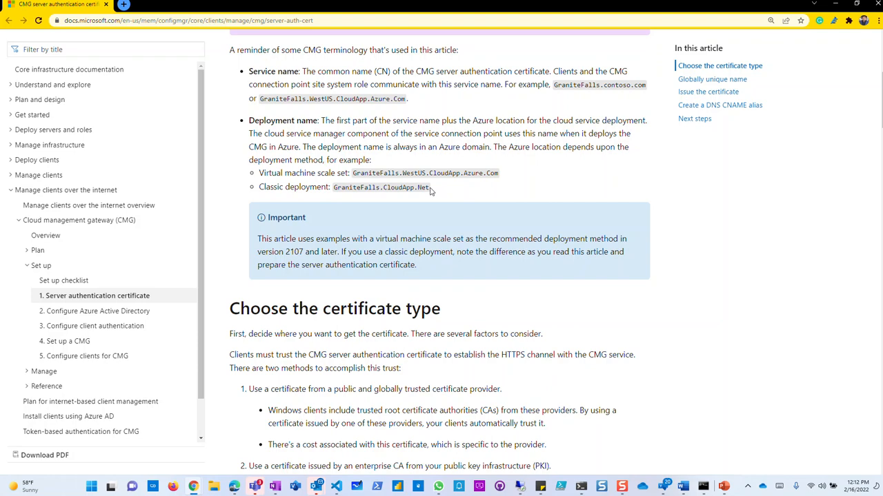
# Scroll further through the certificate article and shrink the browser to reveal OneNote behind.
pyautogui.scroll(-2, 485, 312)
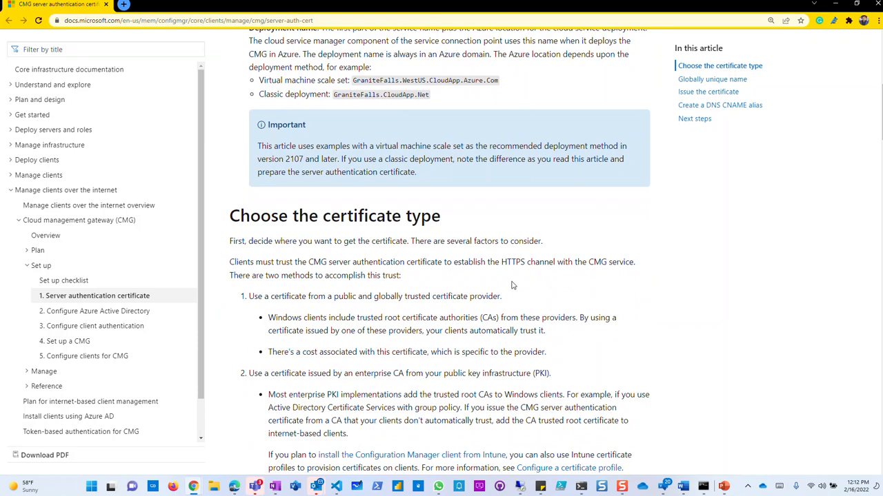
pyautogui.scroll(-3, 488, 307)
pyautogui.scroll(-3, 485, 306)
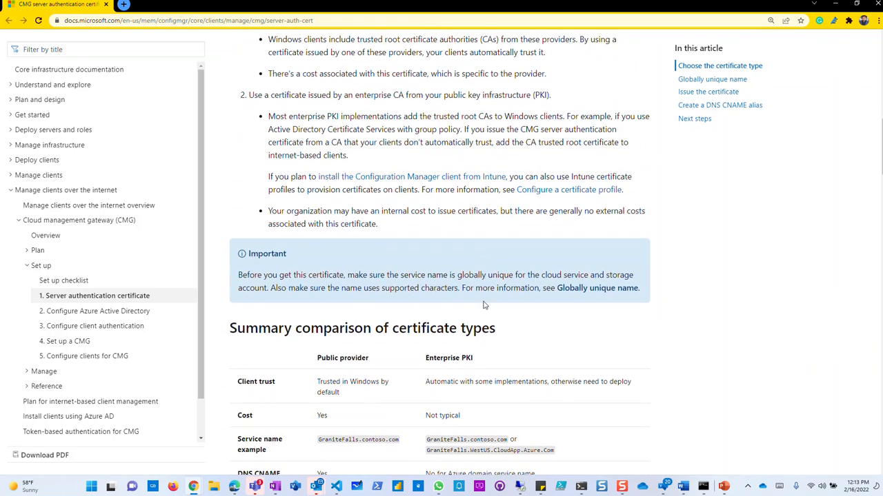
pyautogui.scroll(-1, 483, 304)
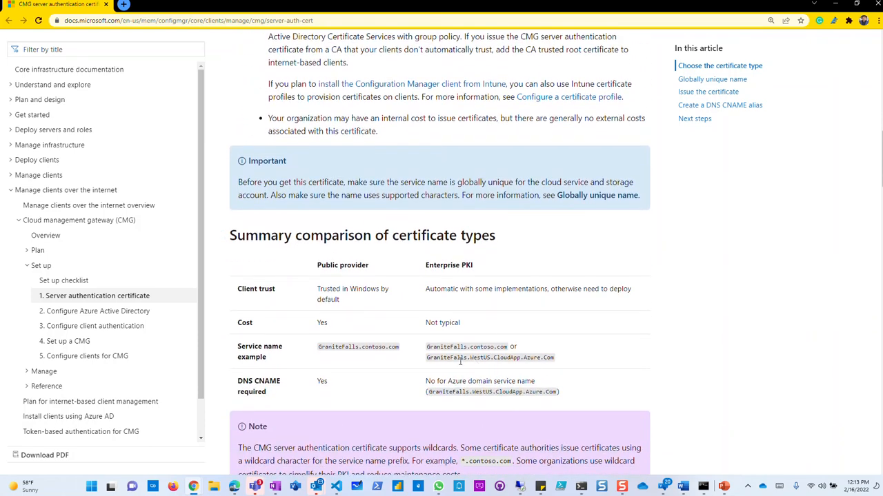
pyautogui.scroll(-1, 450, 378)
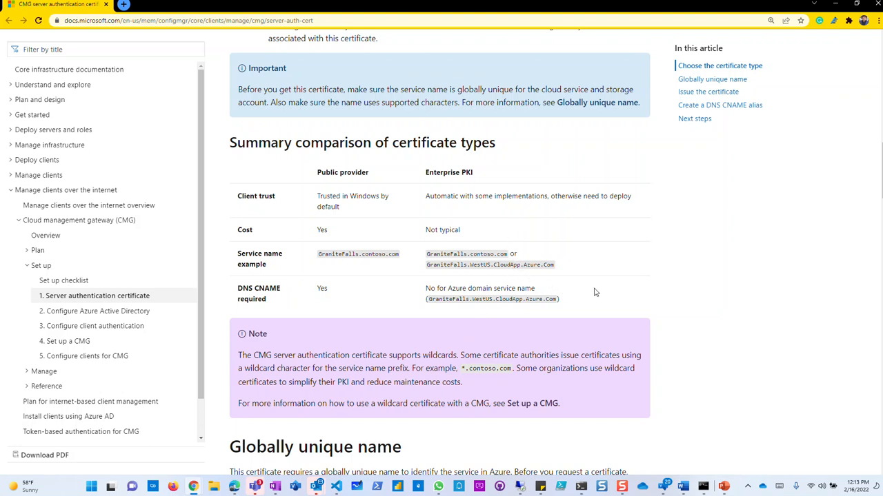
pyautogui.scroll(-3, 552, 321)
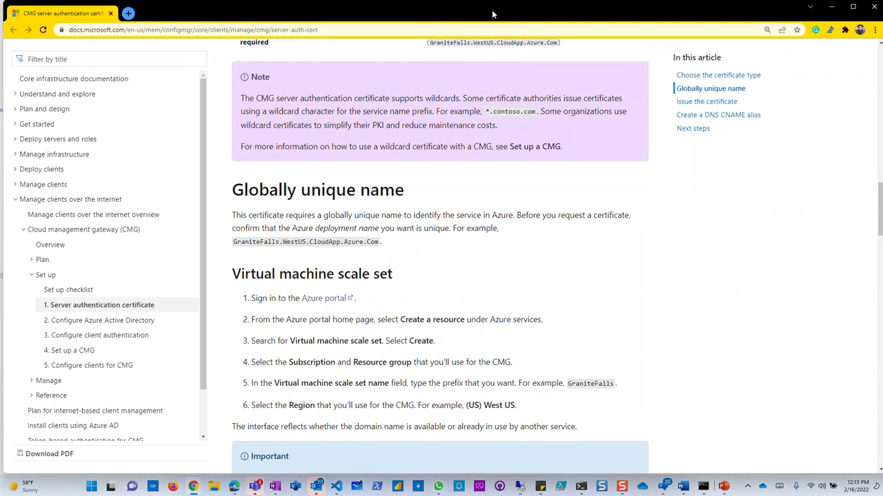
pyautogui.moveTo(491, 9); pyautogui.dragTo(0, 82)
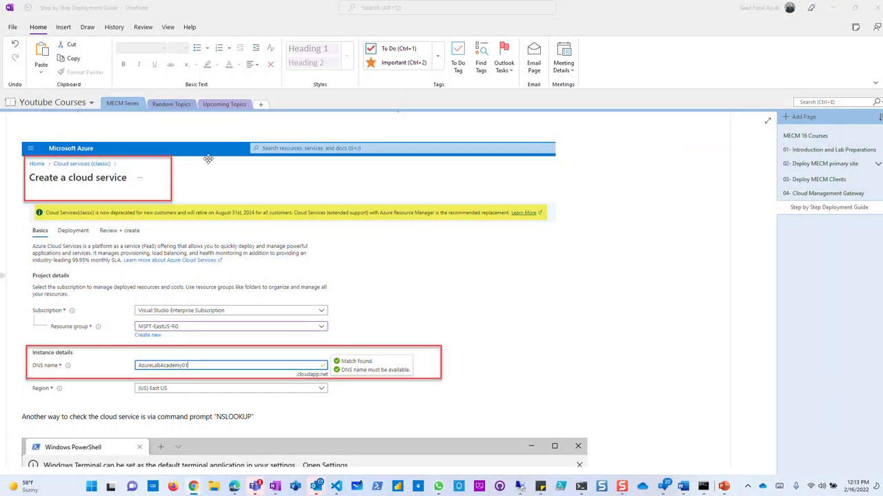
# Focus the OneNote deployment guide and scroll to the Prepare CMG Server certificate section.
pyautogui.scroll(-4, 528, 318)
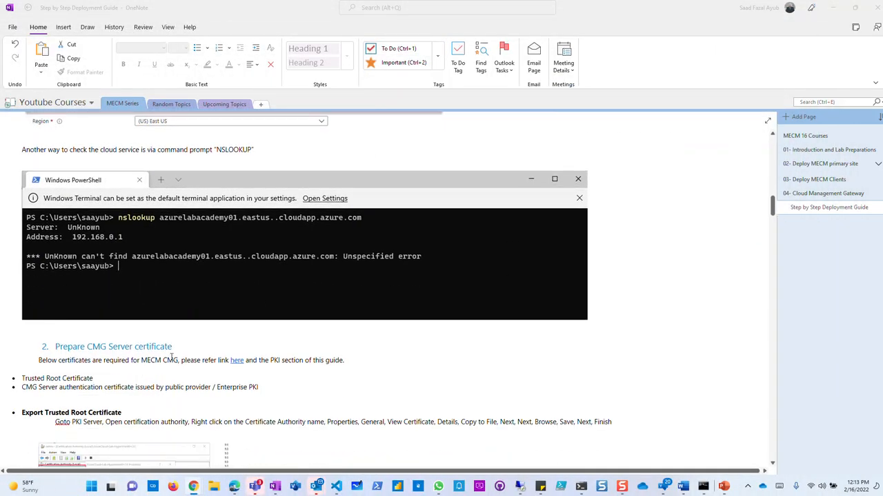
pyautogui.scroll(-1, 257, 302)
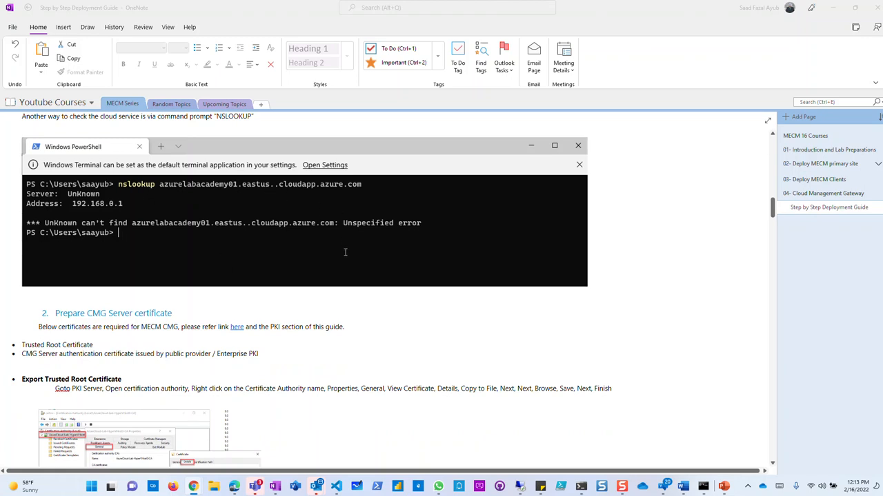
pyautogui.scroll(-3, 345, 253)
pyautogui.scroll(-2, 178, 288)
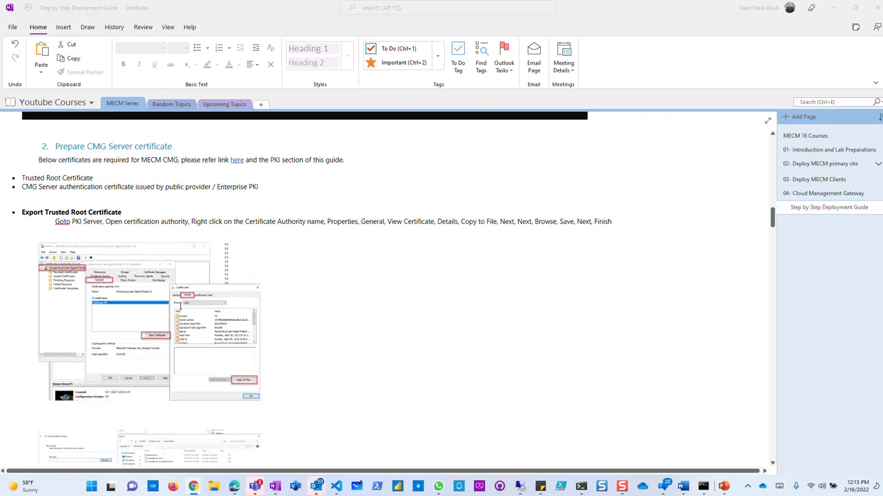
pyautogui.scroll(20, 383, 224)
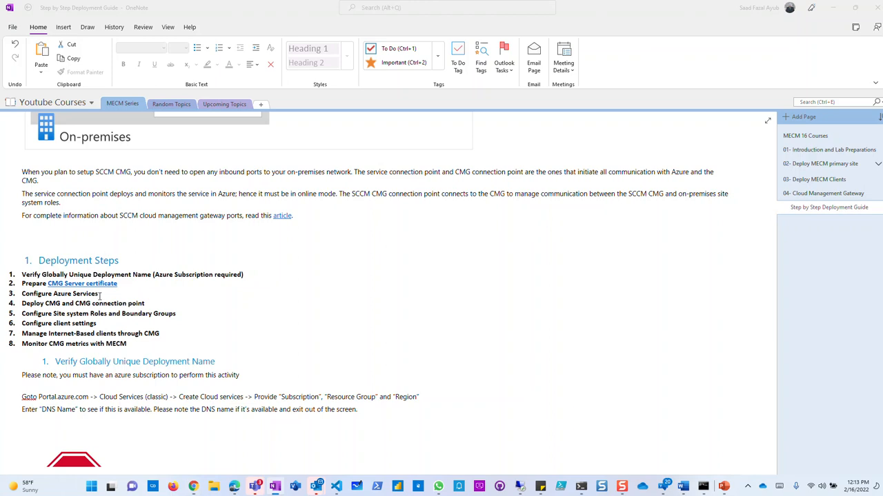
pyautogui.click(124, 292)
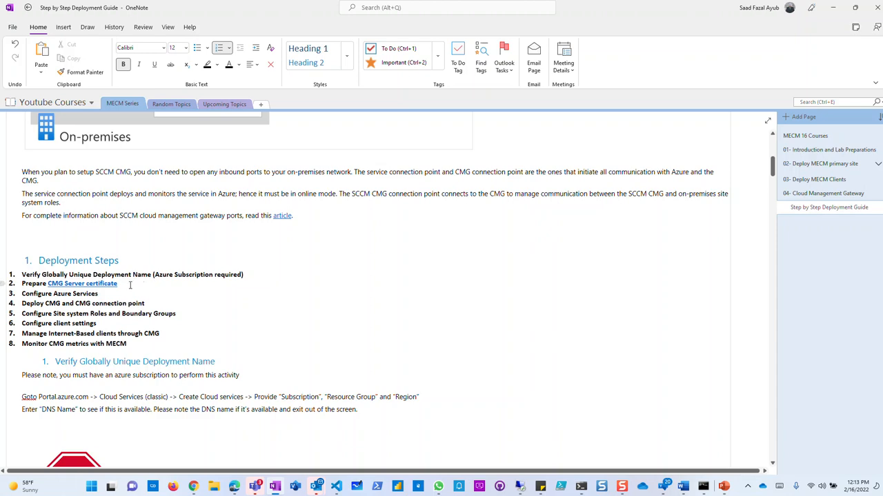
pyautogui.scroll(-3, 129, 285)
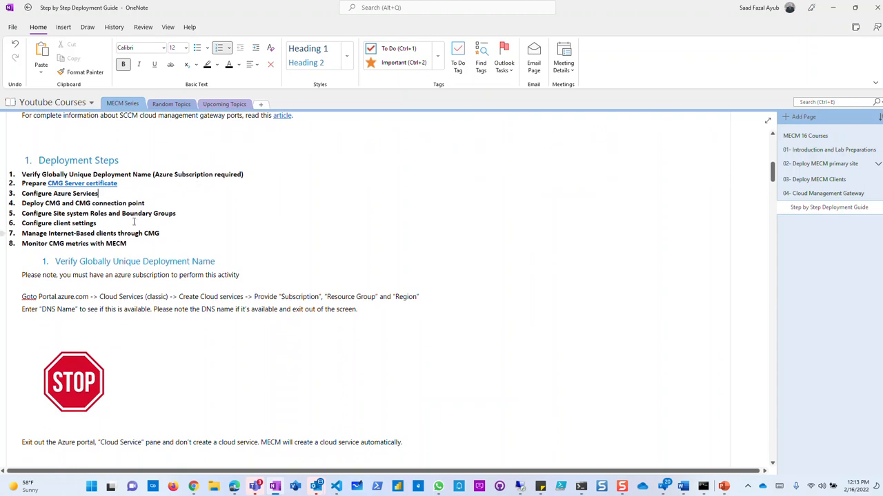
pyautogui.scroll(4, 144, 233)
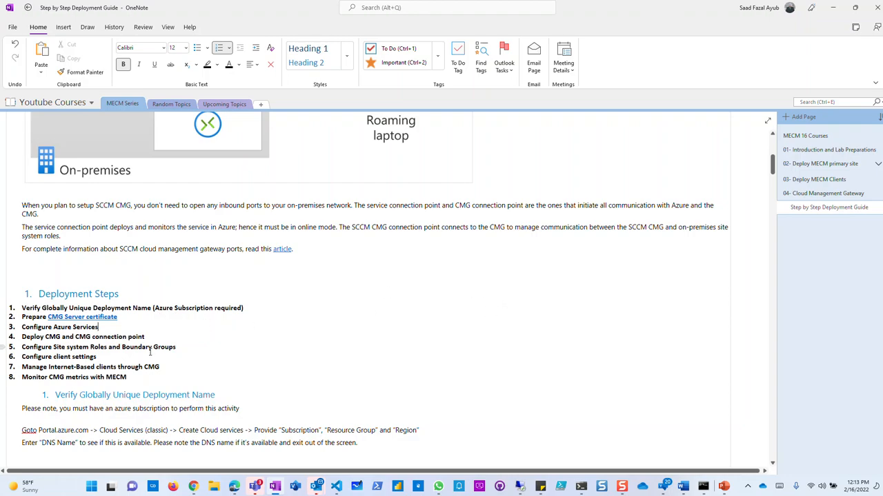
# Bold both required-certificate bullet lines, starting with Trusted Root Certificate.
pyautogui.scroll(-20, 150, 352)
pyautogui.scroll(-8, 264, 388)
pyautogui.scroll(6, 273, 390)
pyautogui.scroll(8, 276, 390)
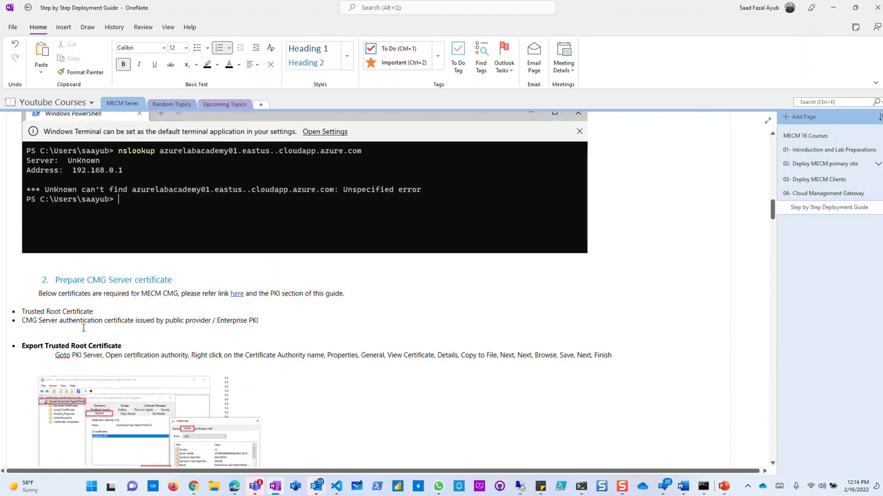
pyautogui.moveTo(93, 311); pyautogui.dragTo(22, 312)
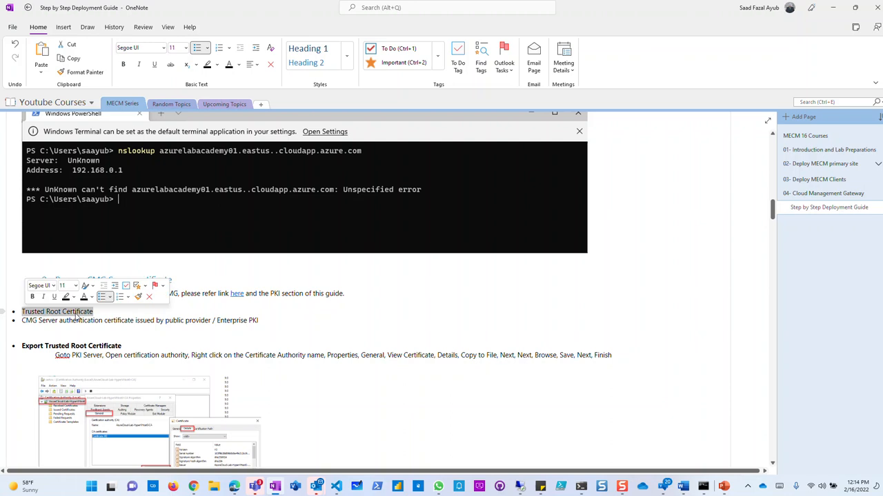
pyautogui.moveTo(281, 323); pyautogui.dragTo(23, 312)
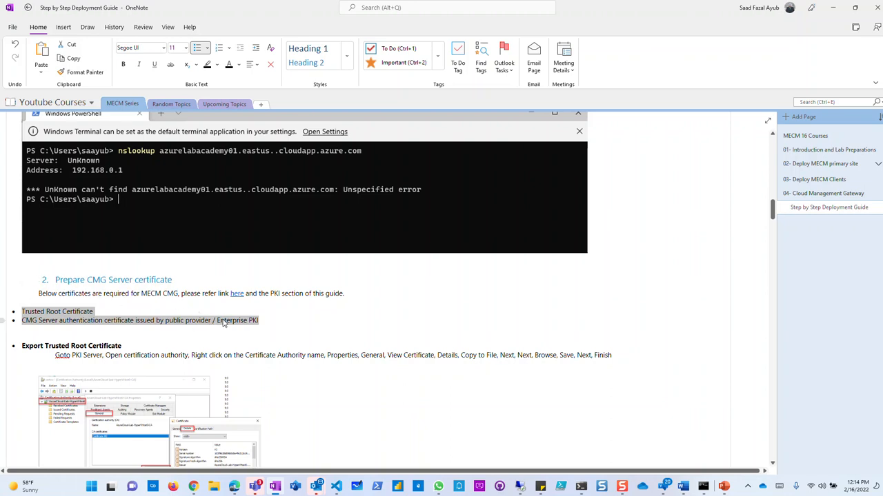
pyautogui.click(122, 64)
pyautogui.click(134, 324)
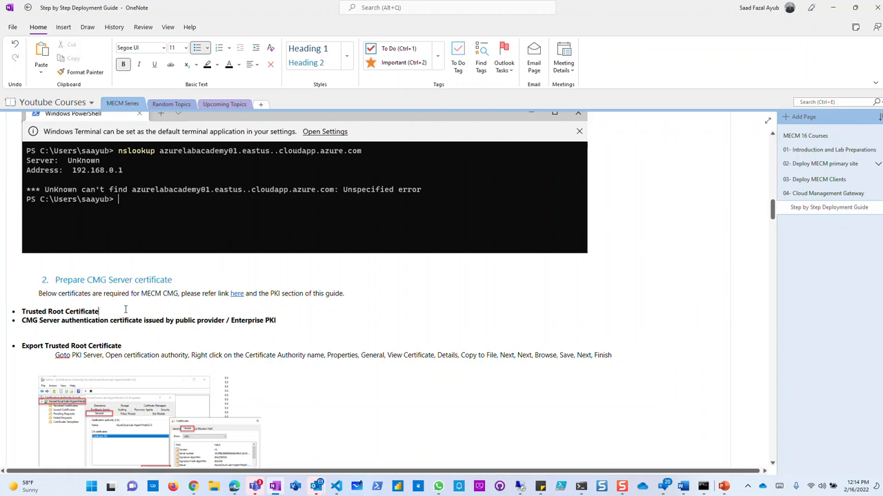
pyautogui.moveTo(126, 310); pyautogui.dragTo(28, 308)
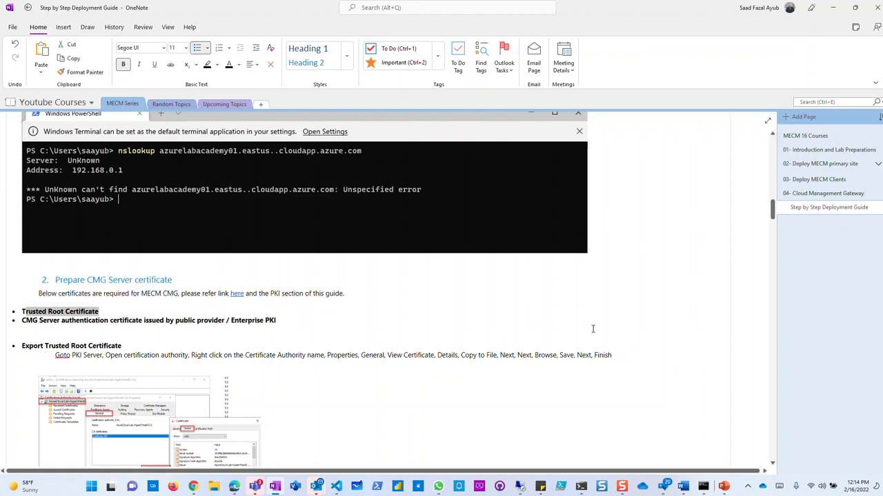
# Open the AzureCloud-Lab-HyperVHost0-CA properties in the remote Certification Authority console.
pyautogui.click(520, 488)
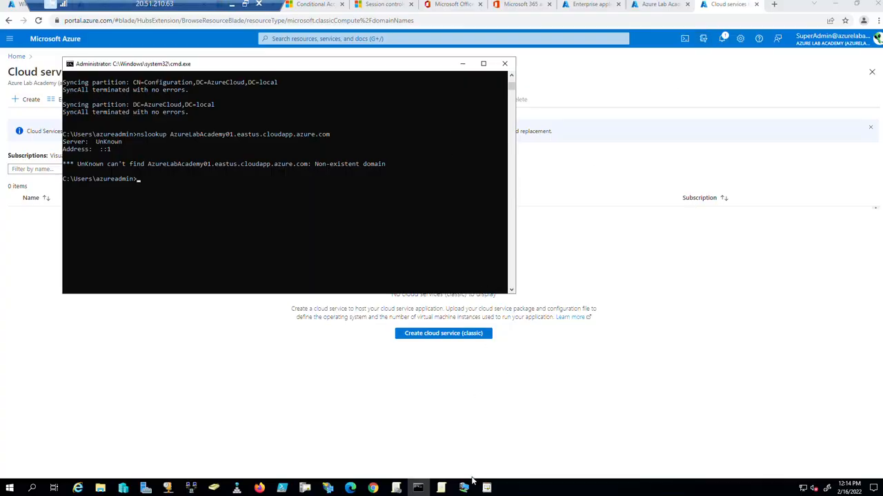
pyautogui.click(305, 488)
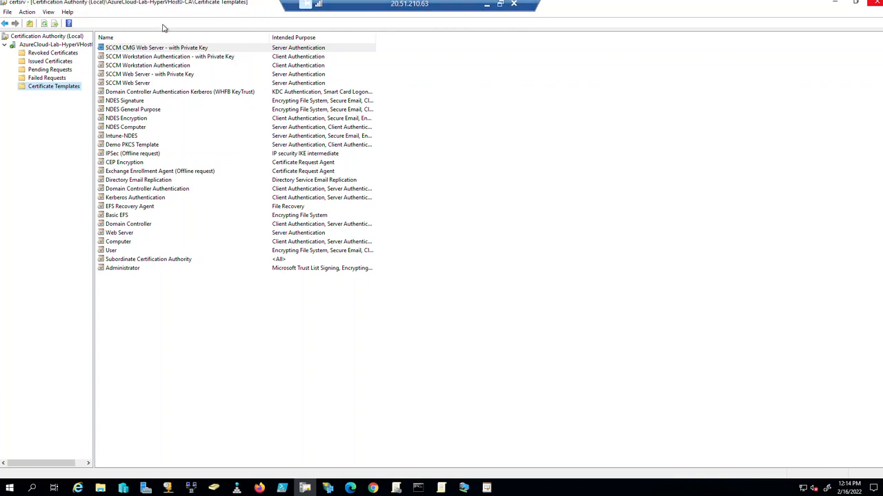
pyautogui.click(54, 36)
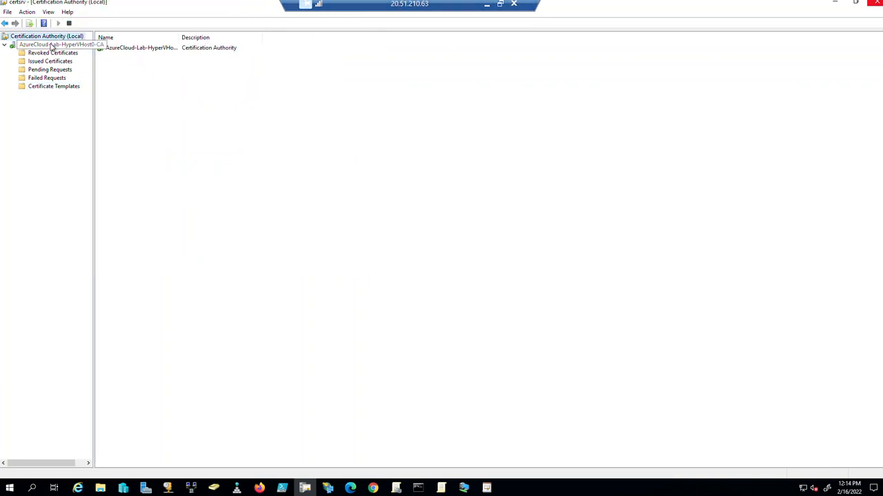
pyautogui.click(40, 45)
pyautogui.rightClick(40, 45)
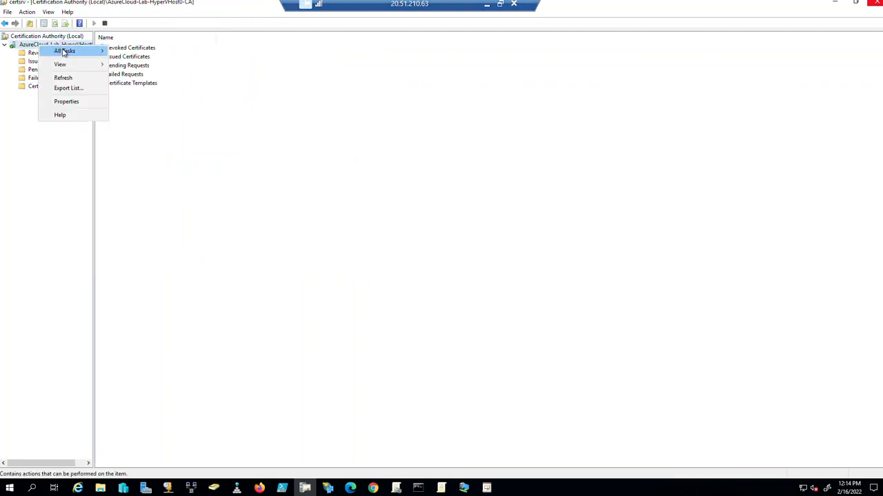
pyautogui.click(66, 102)
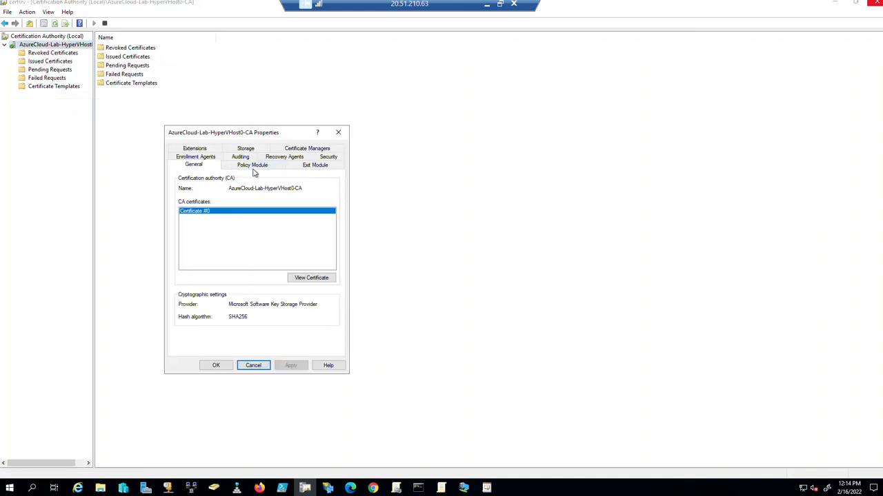
# View the CA certificate's details and start the export wizard with the default format.
pyautogui.click(312, 278)
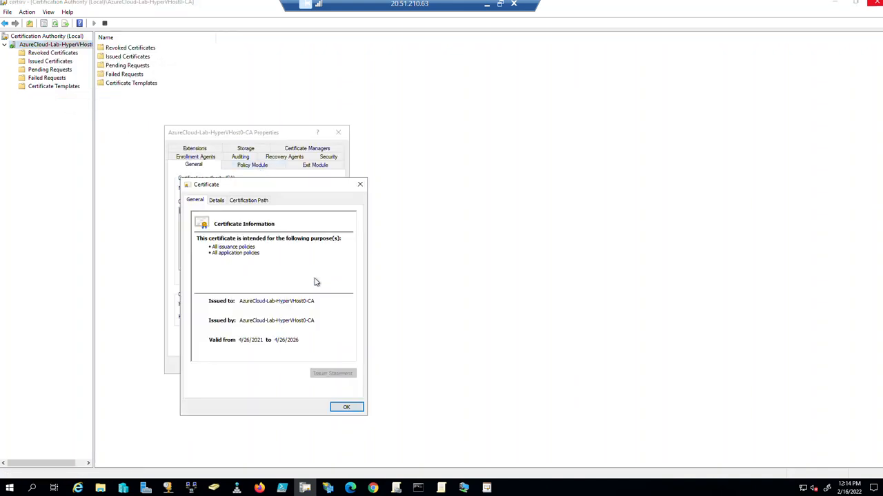
pyautogui.moveTo(240, 188); pyautogui.dragTo(345, 198)
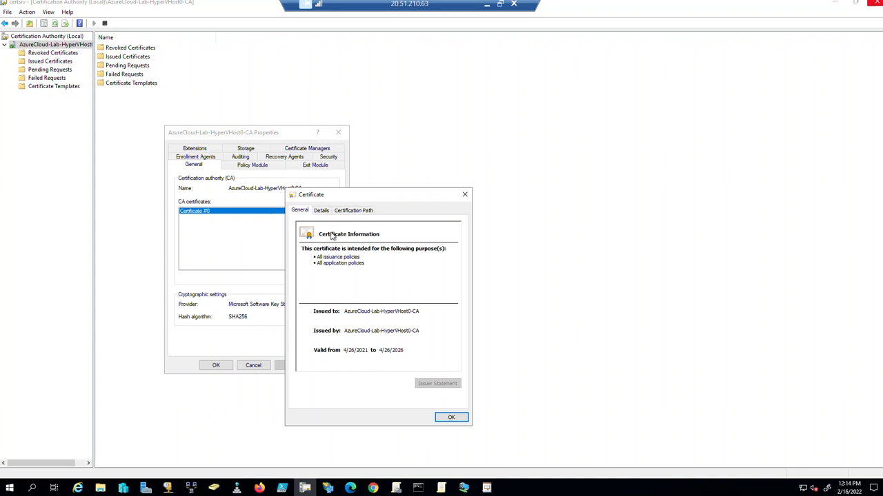
pyautogui.click(322, 211)
pyautogui.click(436, 385)
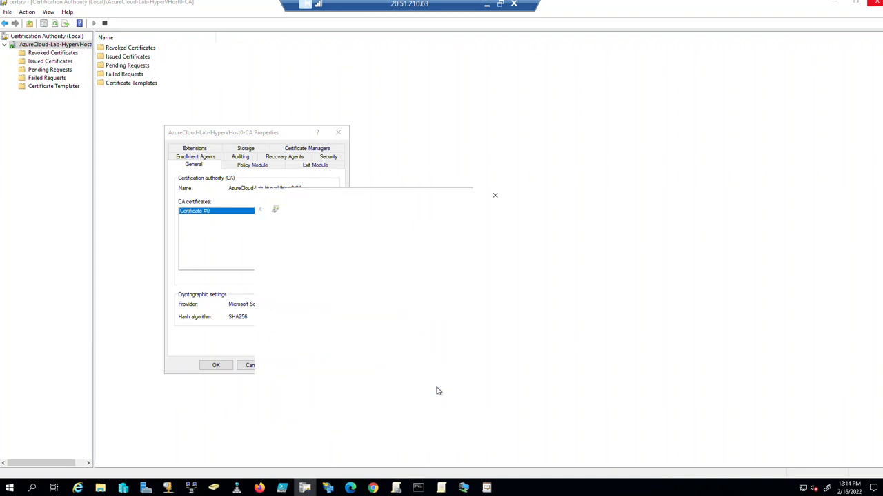
pyautogui.moveTo(379, 200); pyautogui.dragTo(573, 201)
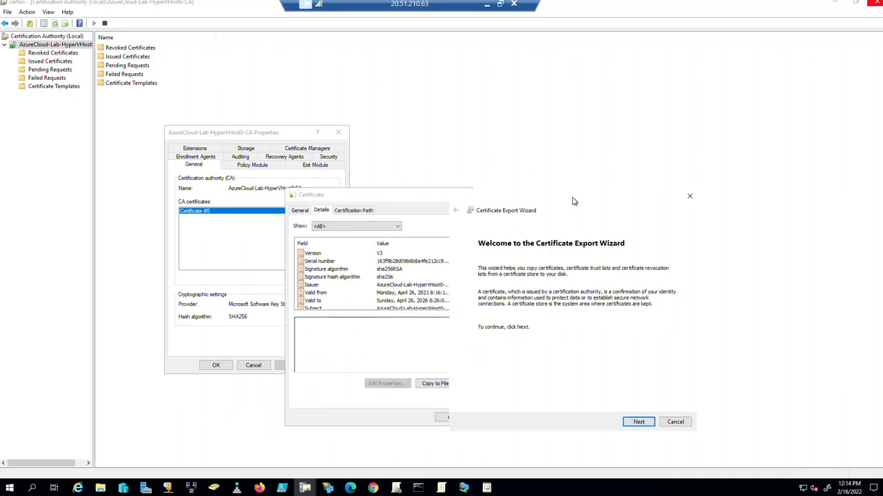
pyautogui.click(639, 422)
pyautogui.click(639, 422)
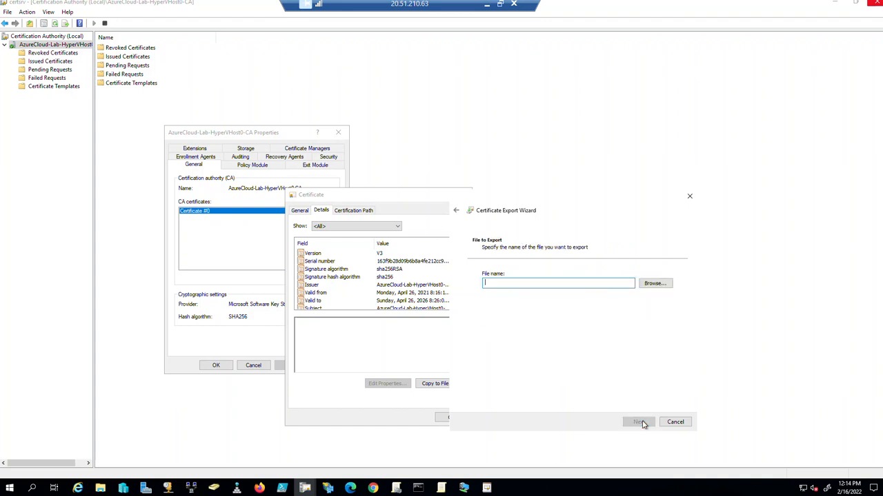
# Try saving the export as RootCert.cer, decline overwriting it, and cancel the export and dialogs.
pyautogui.click(653, 284)
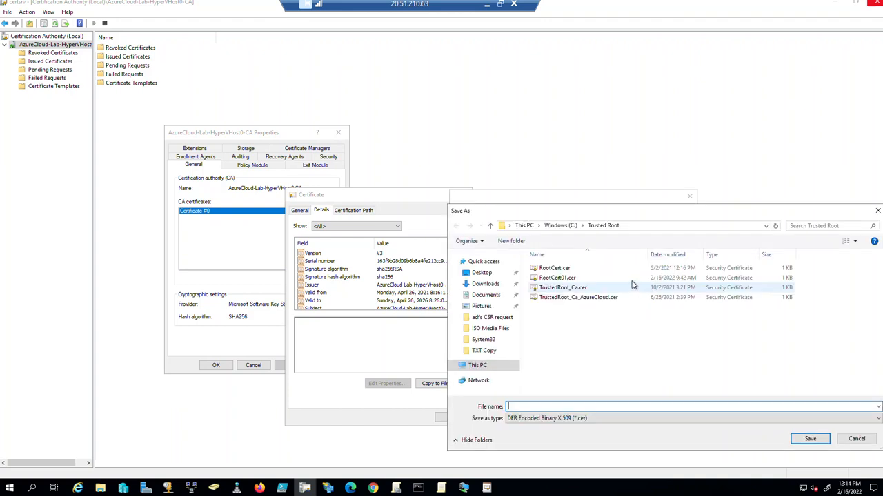
pyautogui.click(573, 269)
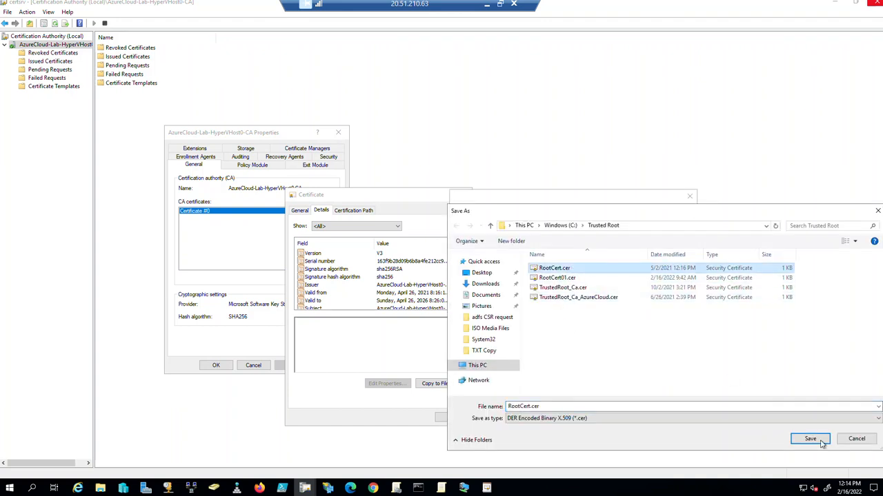
pyautogui.click(811, 439)
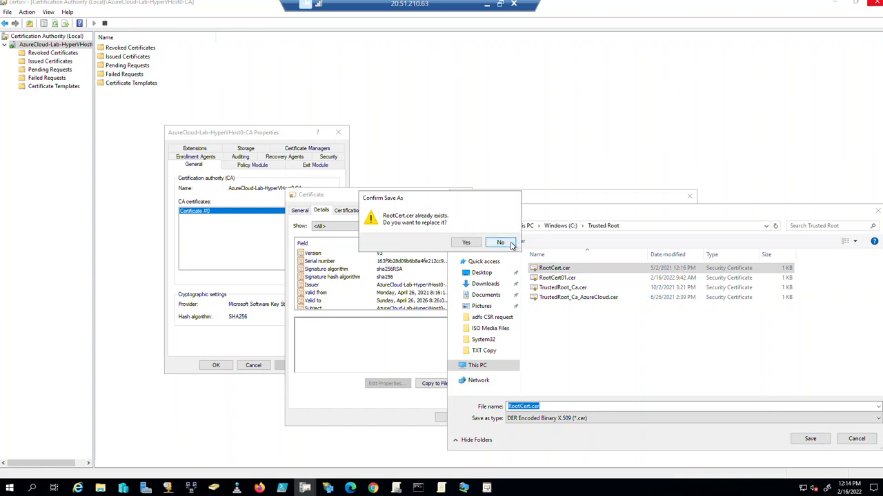
pyautogui.click(511, 244)
pyautogui.click(856, 438)
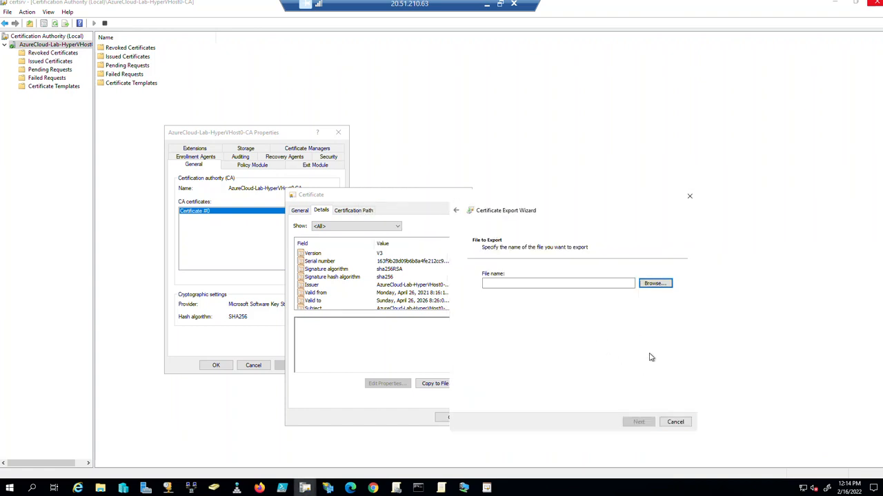
pyautogui.click(676, 422)
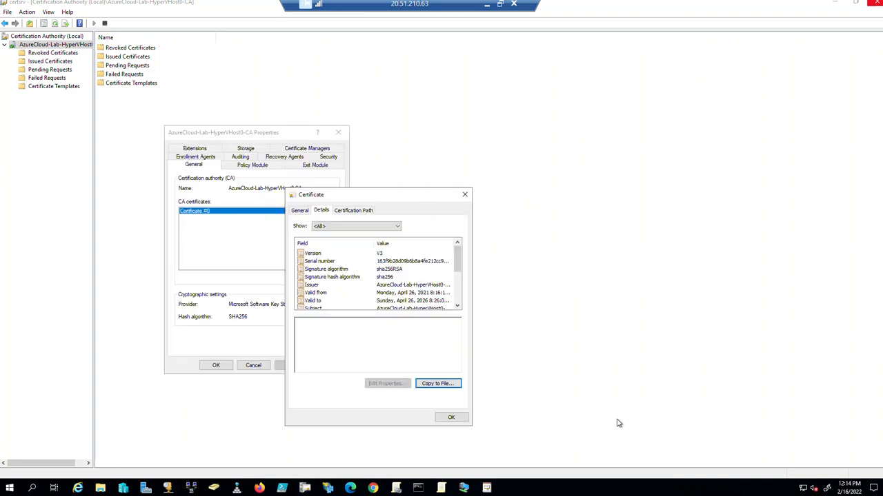
pyautogui.click(466, 196)
pyautogui.click(338, 133)
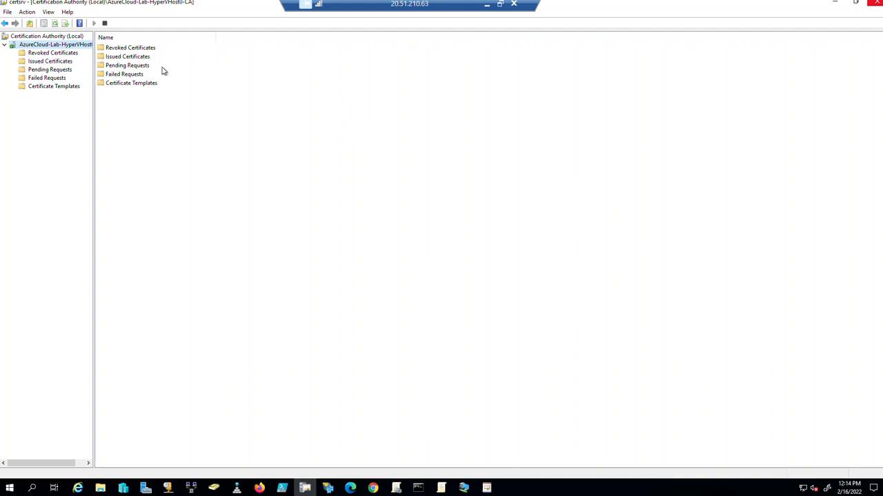
# Leave the CA console for the Azure Cloud services (classic) page in the remote Chrome.
pyautogui.click(483, 5)
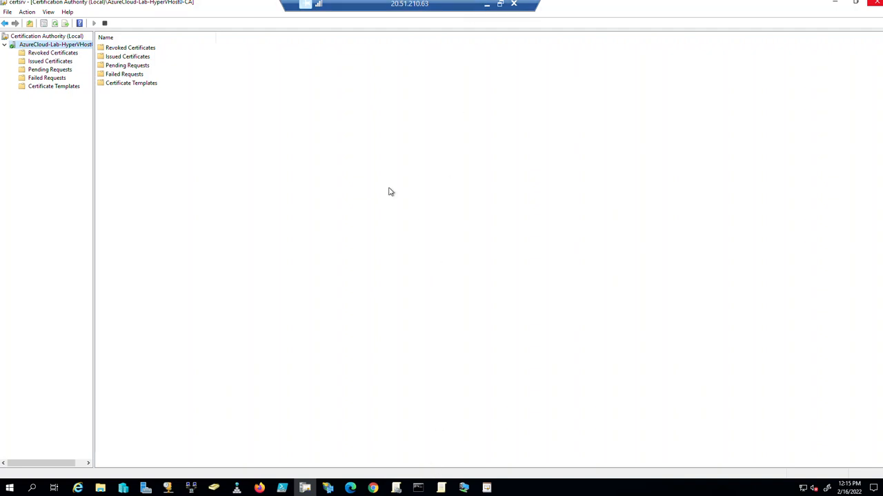
pyautogui.click(373, 488)
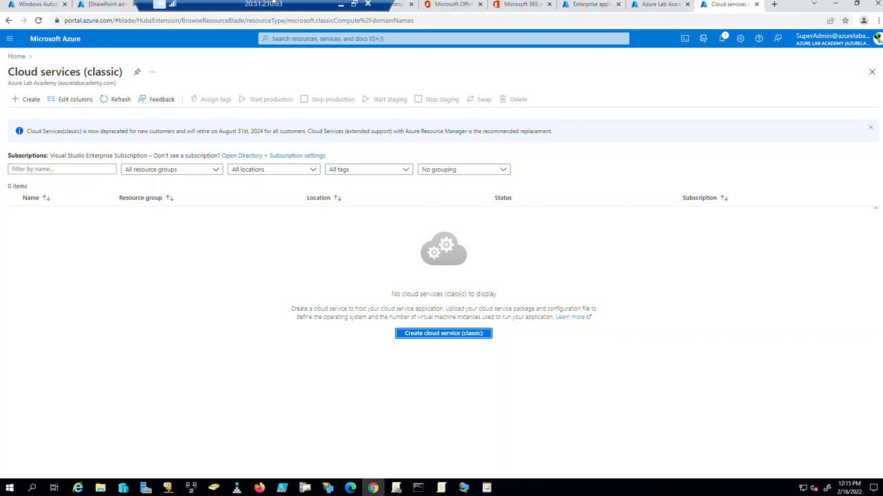
# Copy the hostname AzureLabAcademy01.eastus.cloudapp.azure.com from the command prompt lookup output.
pyautogui.click(645, 6)
pyautogui.click(714, 4)
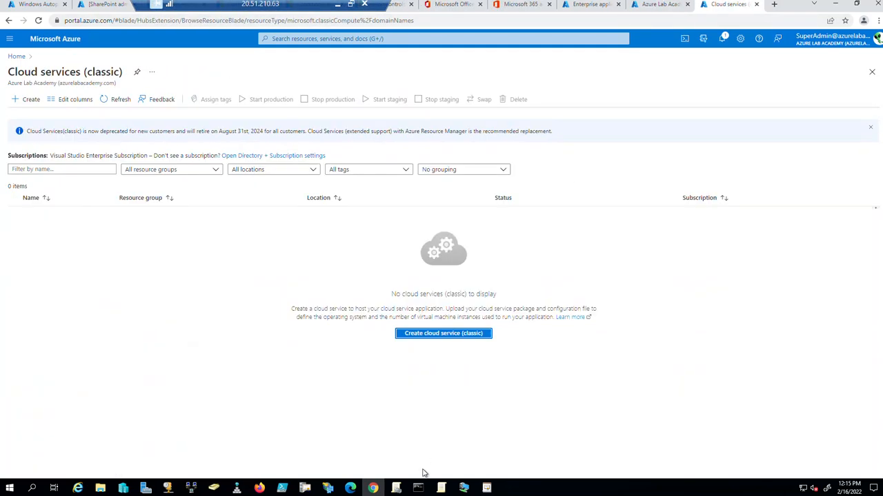
pyautogui.click(418, 488)
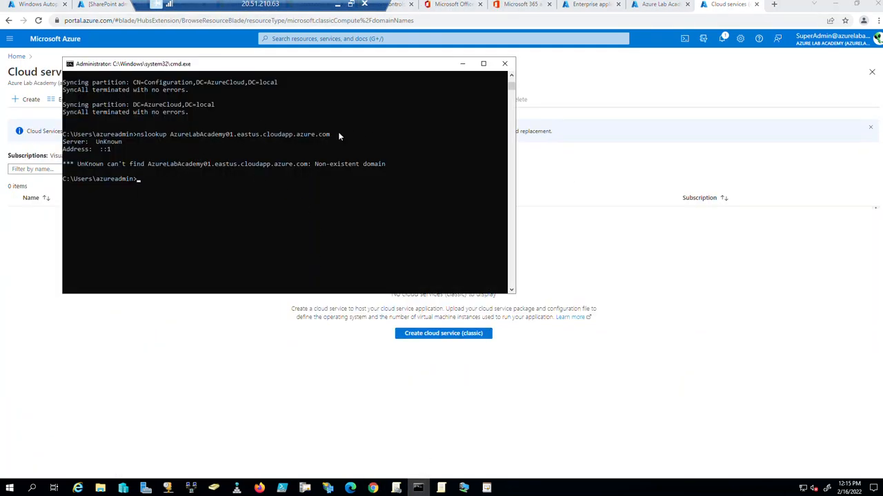
pyautogui.moveTo(330, 134); pyautogui.dragTo(173, 136)
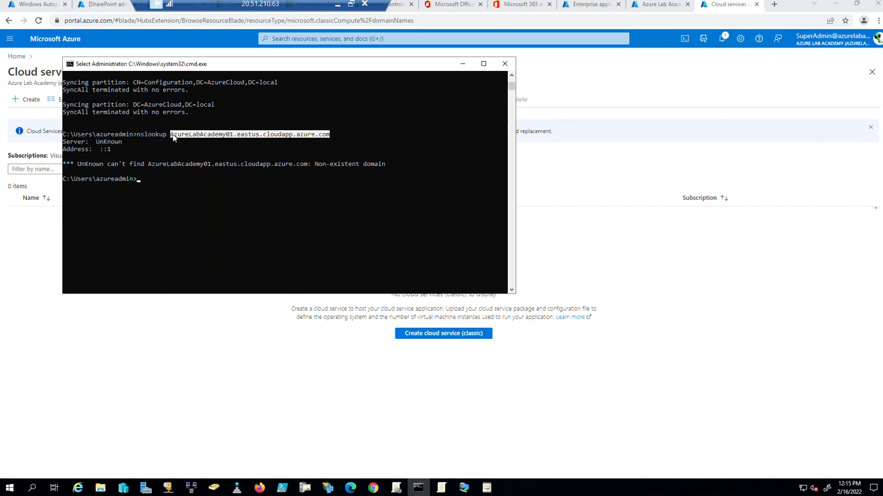
pyautogui.rightClick(172, 138)
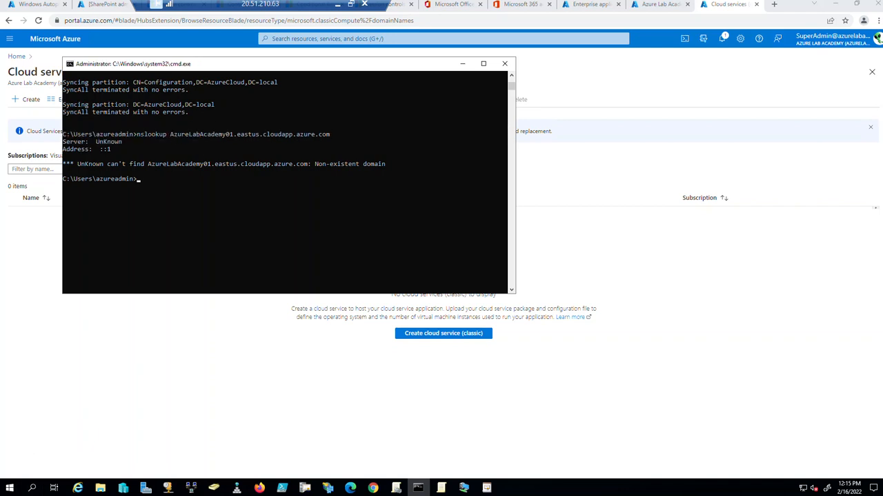
# Launch Notepad from Run, paste the hostname into a new note, and minimize cmd.
pyautogui.rightClick(10, 488)
pyautogui.click(31, 445)
pyautogui.write('notepad')
pyautogui.press('Return')
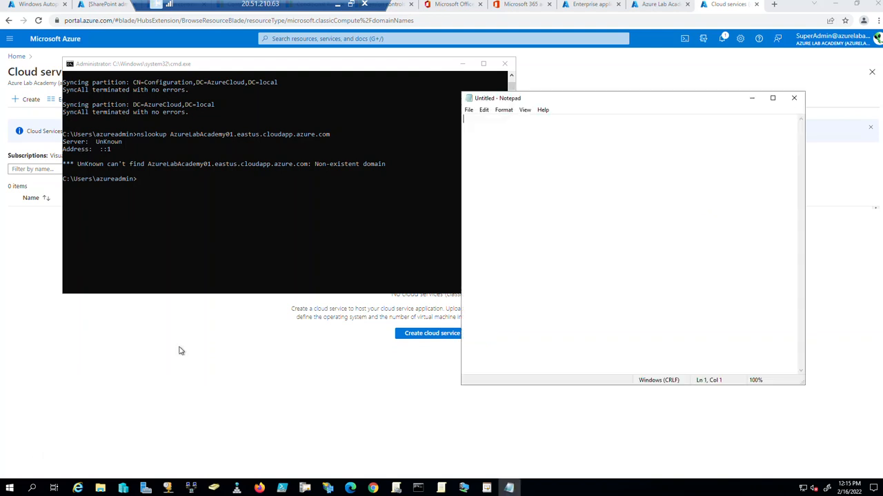
pyautogui.write('AzureLabAcademy01.eastus.cloudapp.azure.com')
pyautogui.click(462, 63)
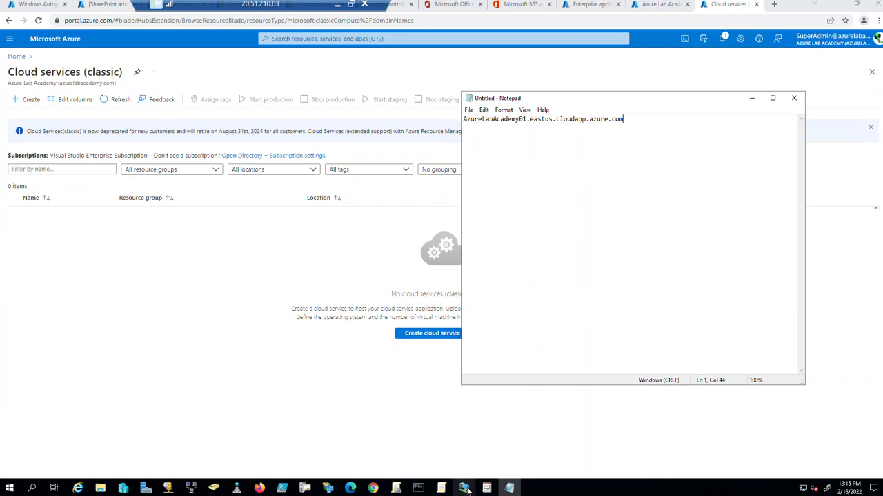
# Open the Certificate Templates Console from the Certification Authority's Certificate Templates folder.
pyautogui.click(305, 487)
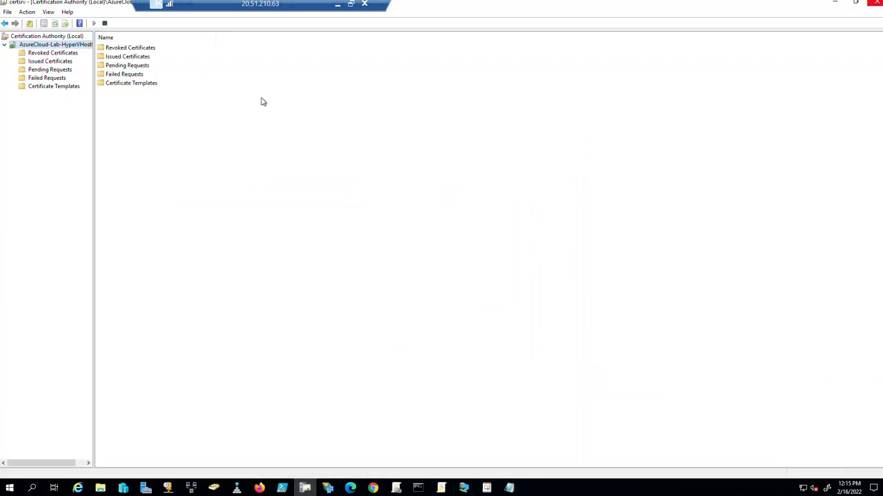
pyautogui.moveTo(93, 89); pyautogui.dragTo(146, 90)
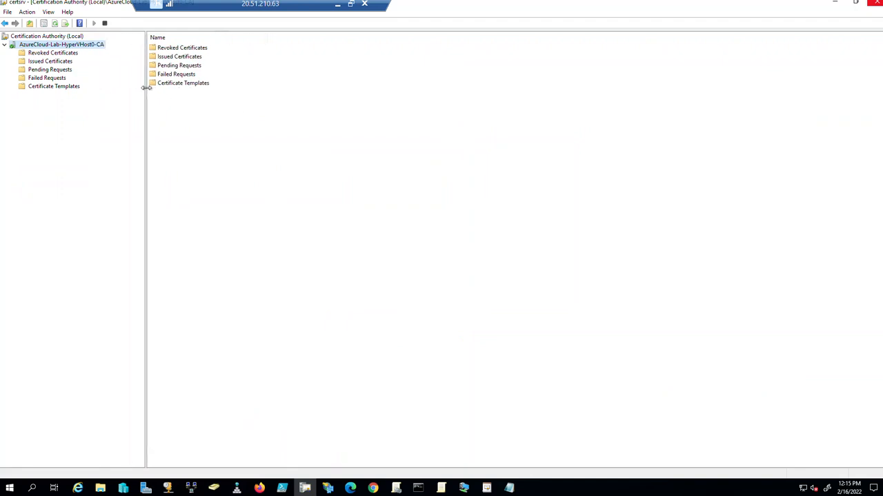
pyautogui.click(51, 87)
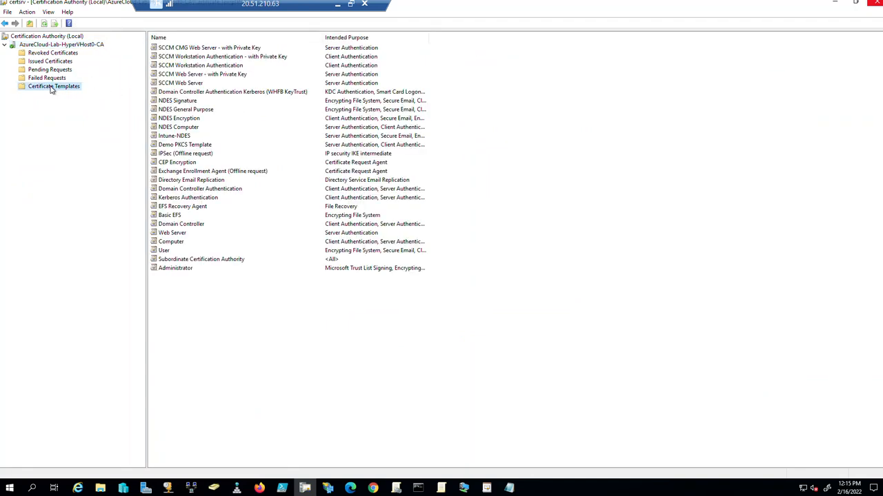
pyautogui.rightClick(51, 88)
pyautogui.click(70, 94)
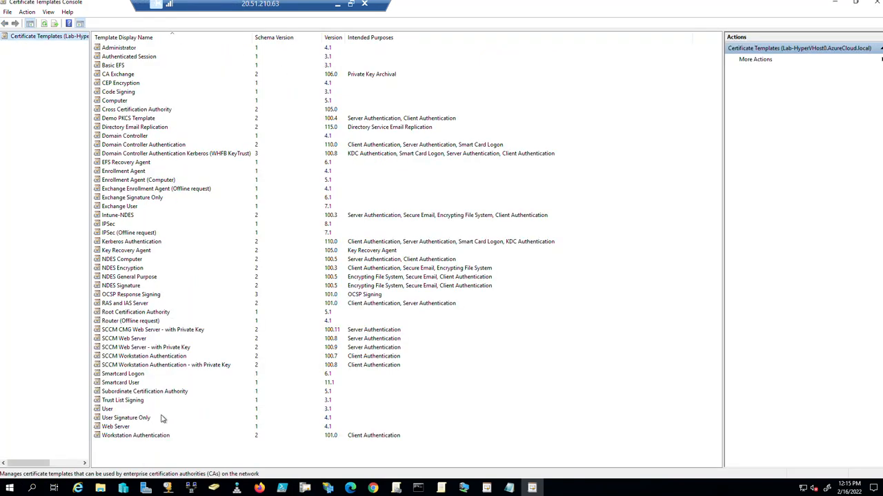
# Duplicate the Web Server template and set its display name to MECM_CMG_Cert_W_Private_Key.
pyautogui.click(119, 427)
pyautogui.rightClick(120, 427)
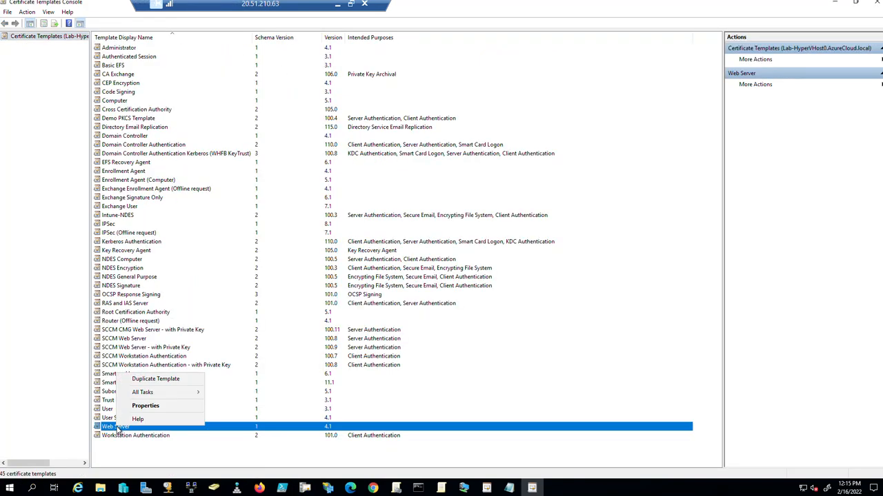
pyautogui.click(155, 380)
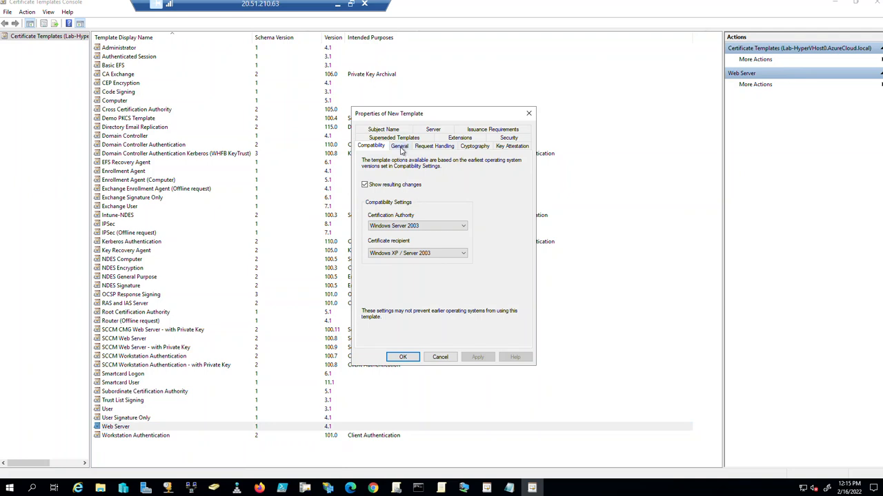
pyautogui.click(400, 146)
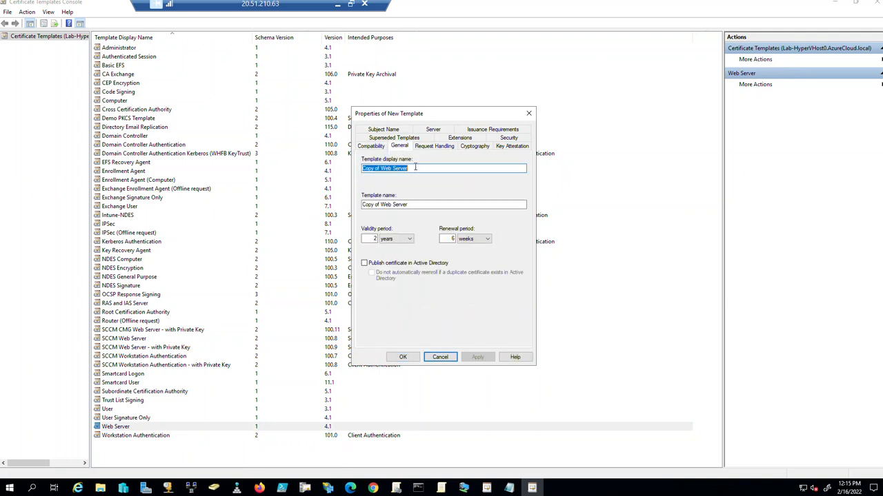
pyautogui.write('SCCM')
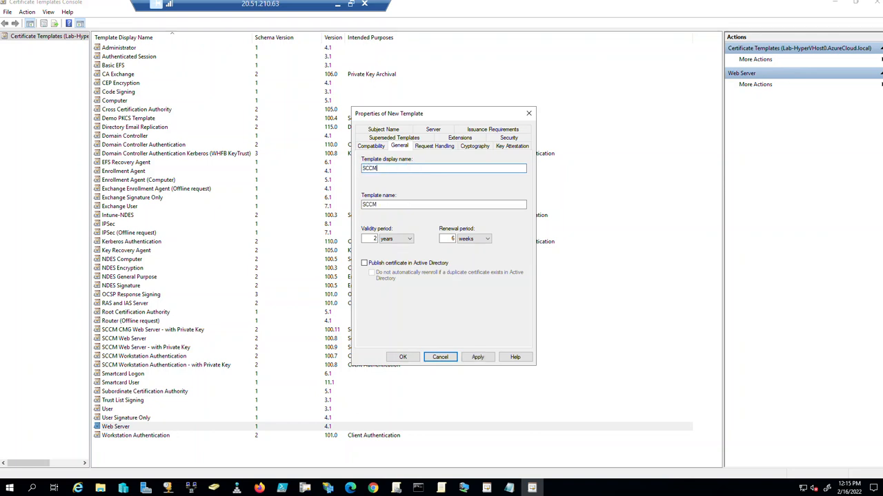
pyautogui.press('BackSpace')
pyautogui.press('BackSpace')
pyautogui.press('BackSpace')
pyautogui.write('MECM_CMG_Cert_W_Private_Key')
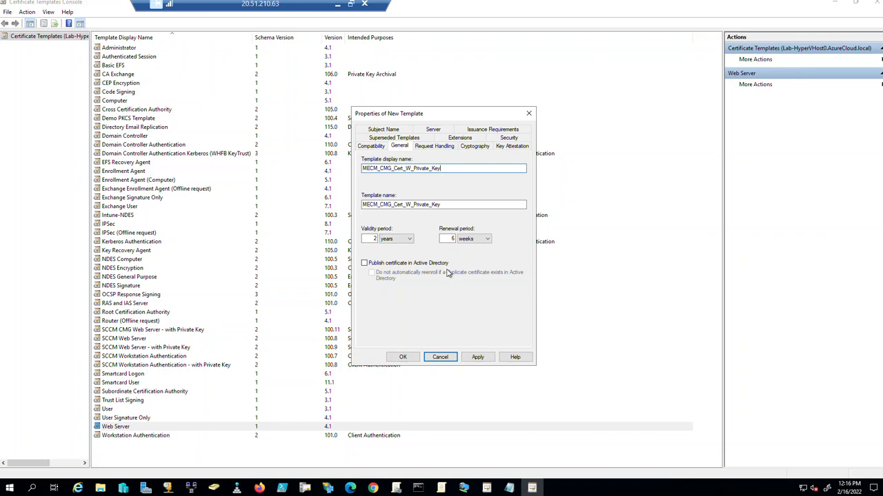
pyautogui.click(442, 147)
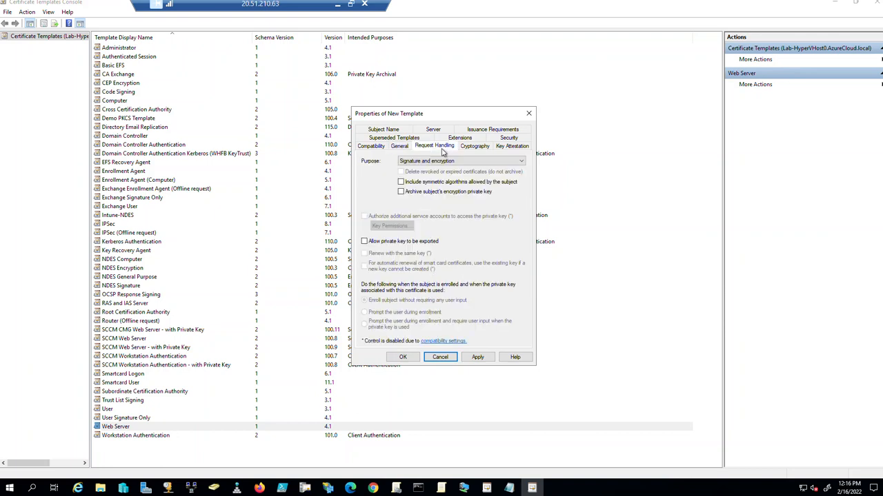
# Allow private-key export and grant Domain Computers Enroll on the new template, then cancel unsaved.
pyautogui.click(364, 242)
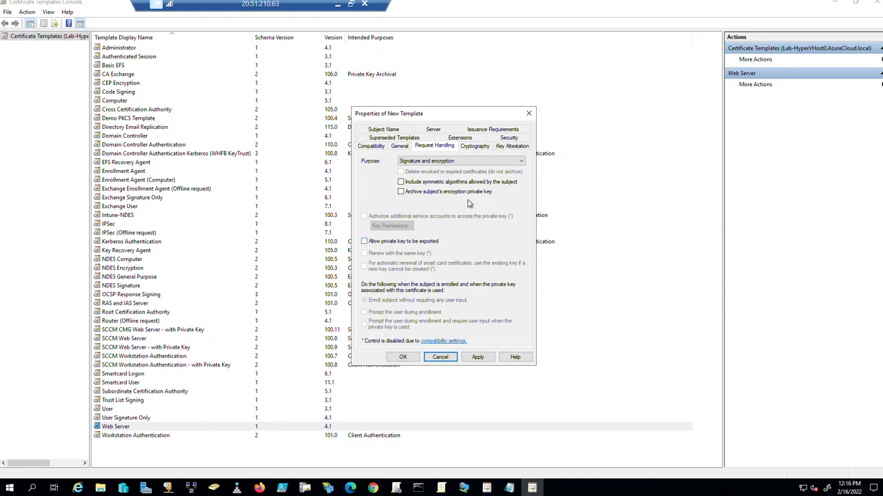
pyautogui.click(509, 139)
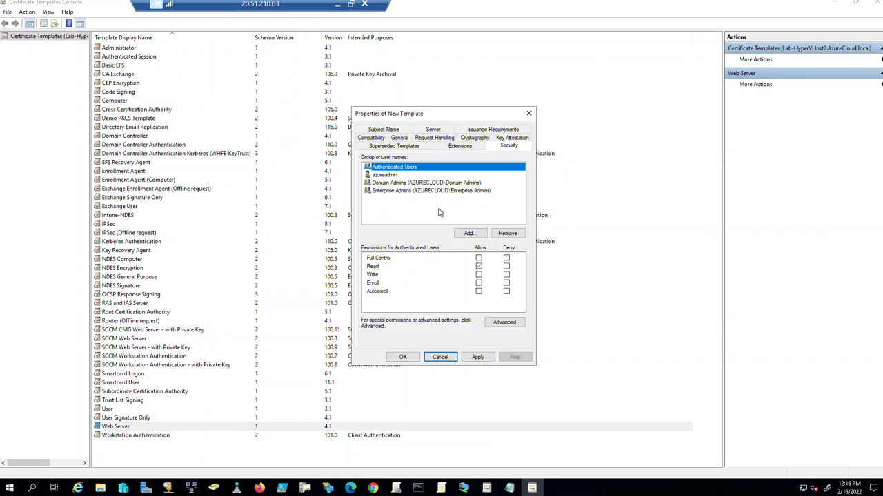
pyautogui.click(468, 235)
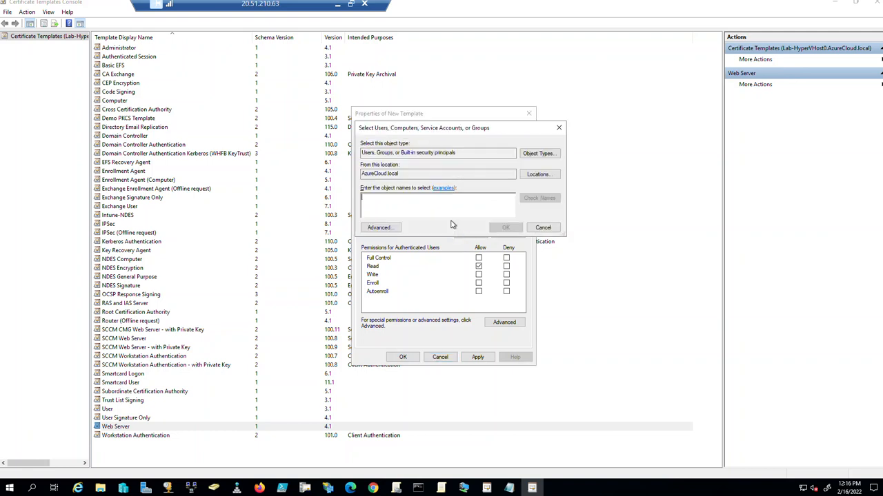
pyautogui.write('domain com')
pyautogui.press('Return')
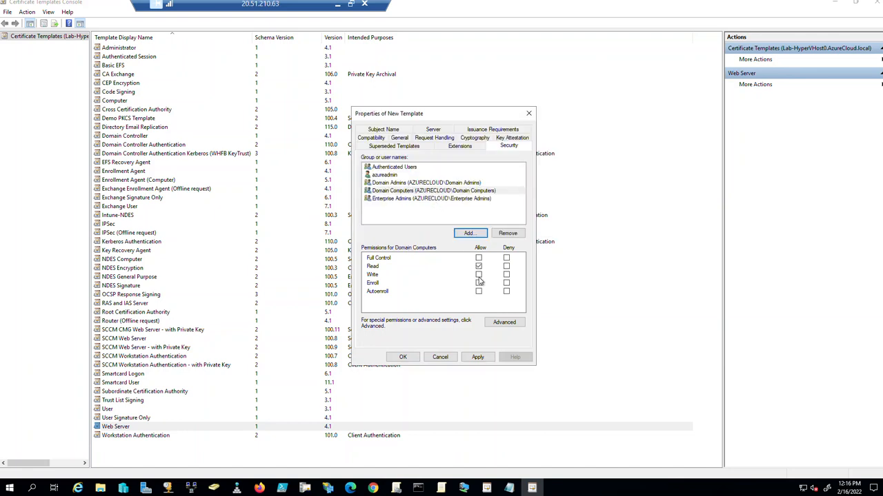
pyautogui.click(478, 283)
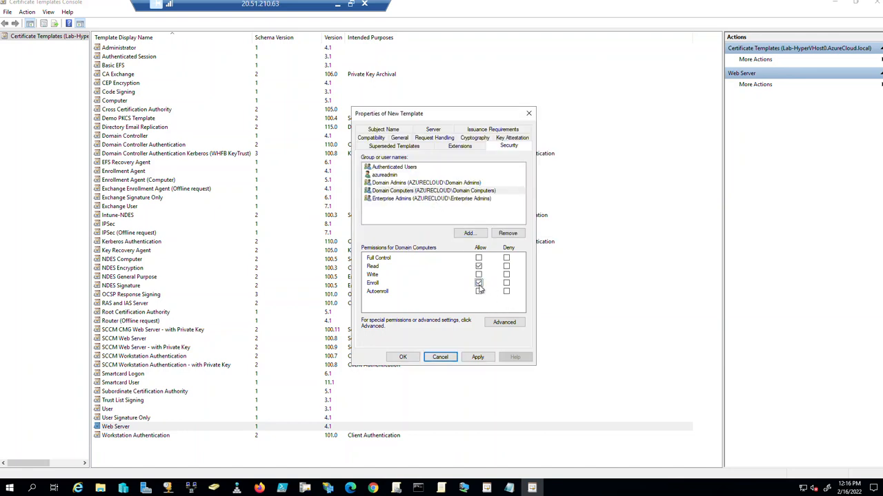
pyautogui.click(445, 360)
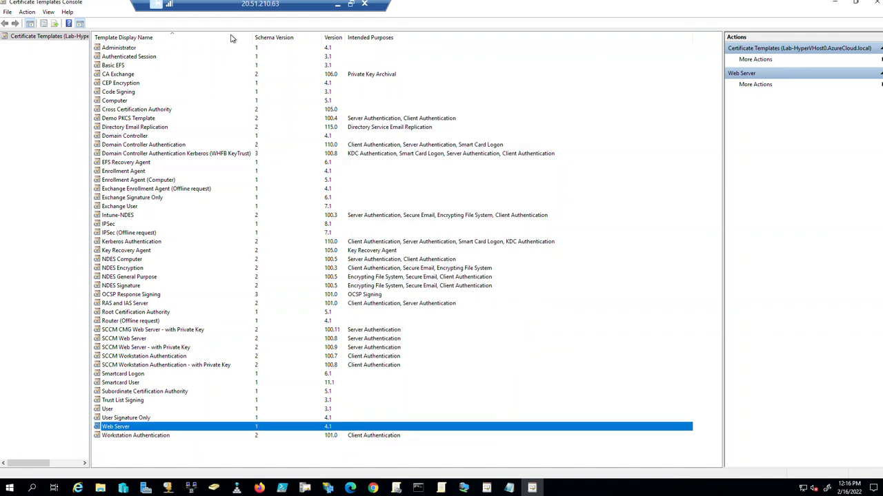
# Review the SCCM Workstation Authentication - with Private Key template's Compatibility, Request Handling, Extensions and Security tabs, then close the console.
pyautogui.click(165, 366)
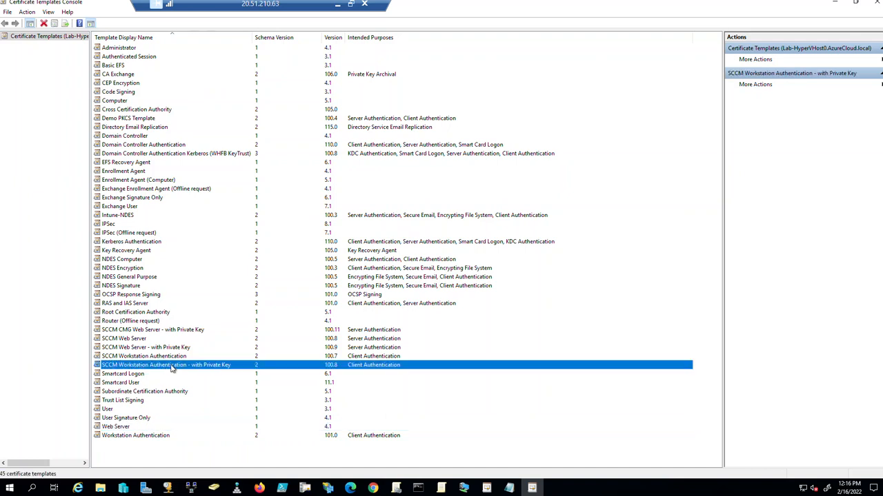
pyautogui.doubleClick(172, 367)
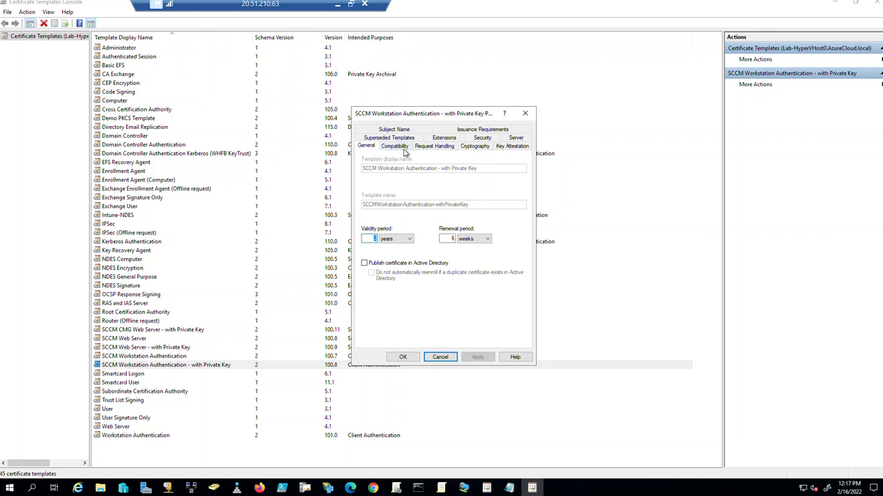
pyautogui.click(395, 146)
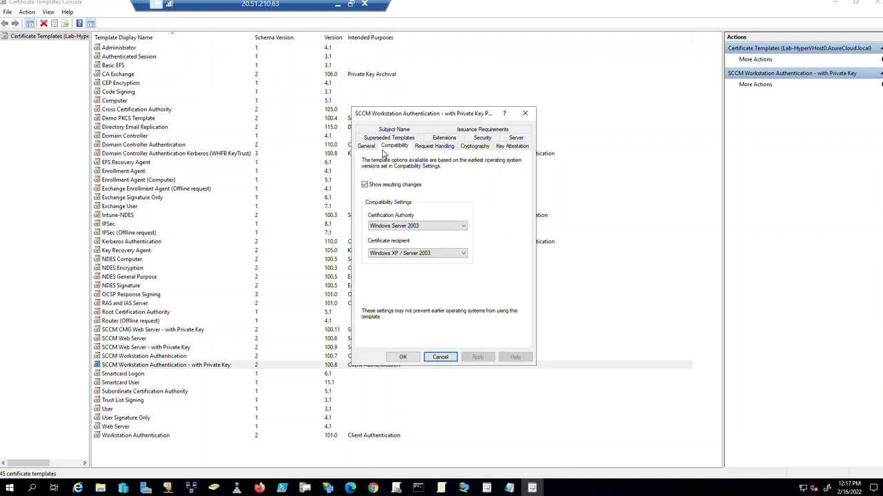
pyautogui.click(435, 149)
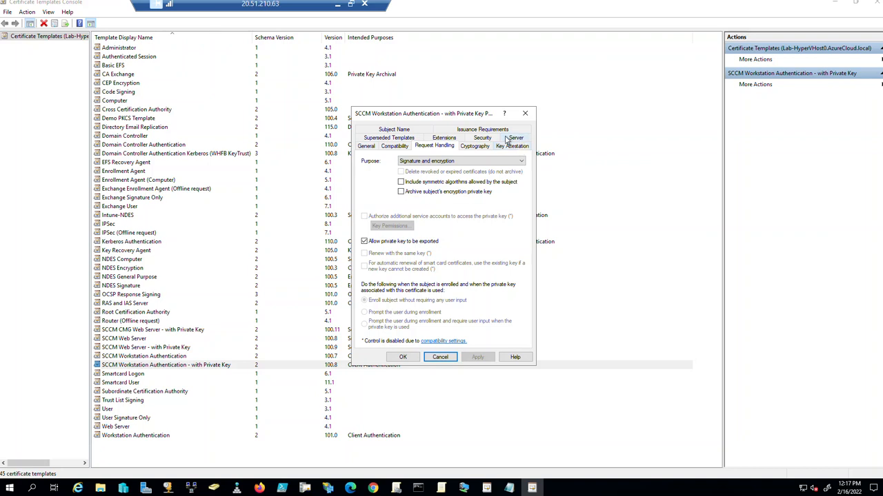
pyautogui.click(452, 139)
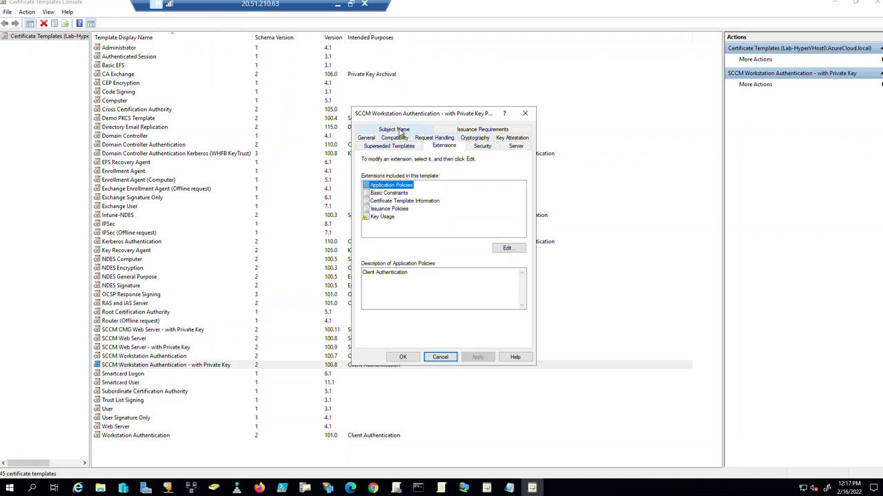
pyautogui.click(484, 148)
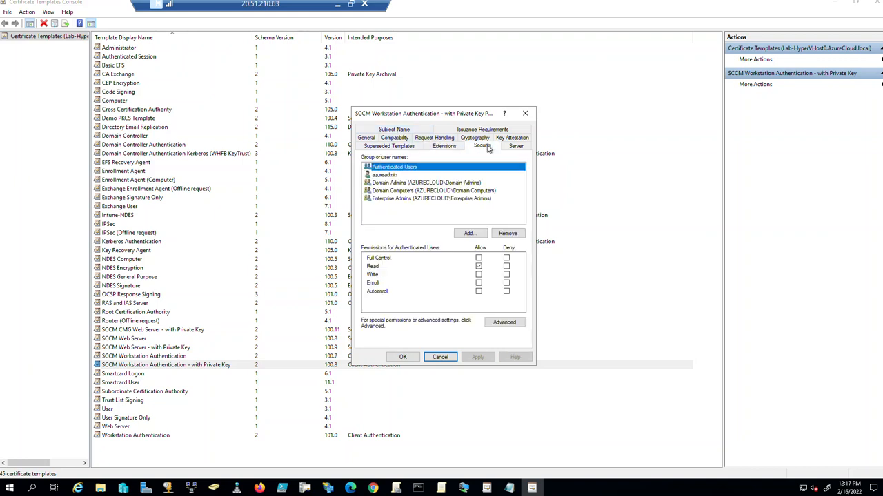
pyautogui.click(398, 191)
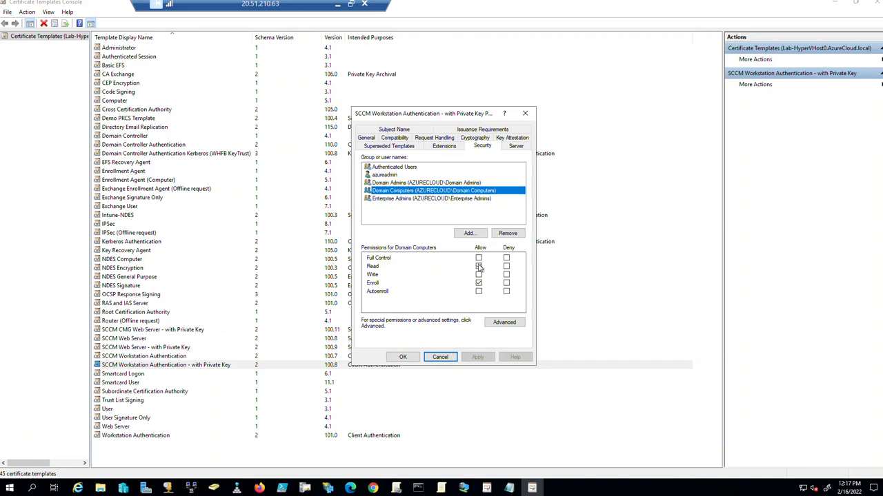
pyautogui.click(440, 357)
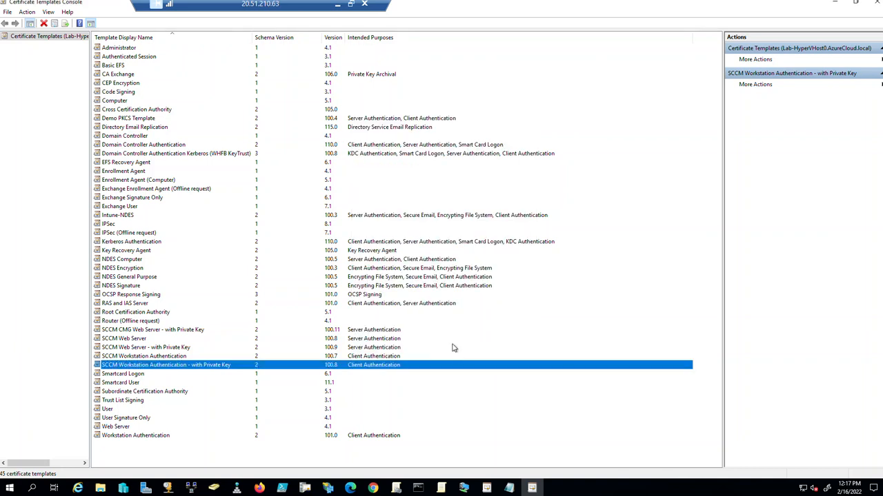
pyautogui.click(875, 4)
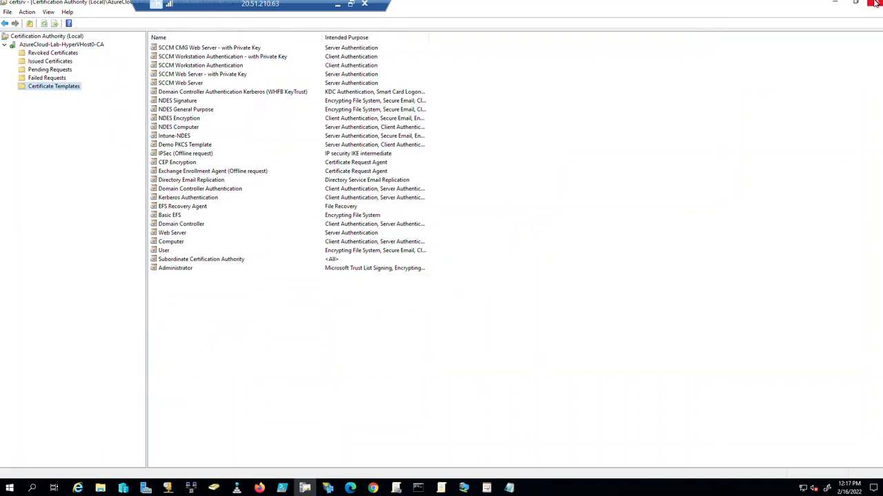
pyautogui.rightClick(69, 91)
pyautogui.moveTo(104, 107)
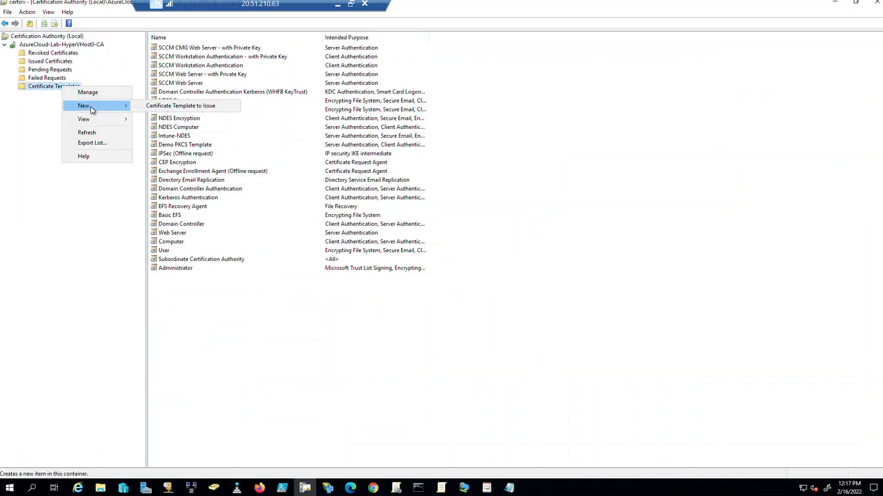
pyautogui.click(168, 109)
pyautogui.scroll(-5, 358, 268)
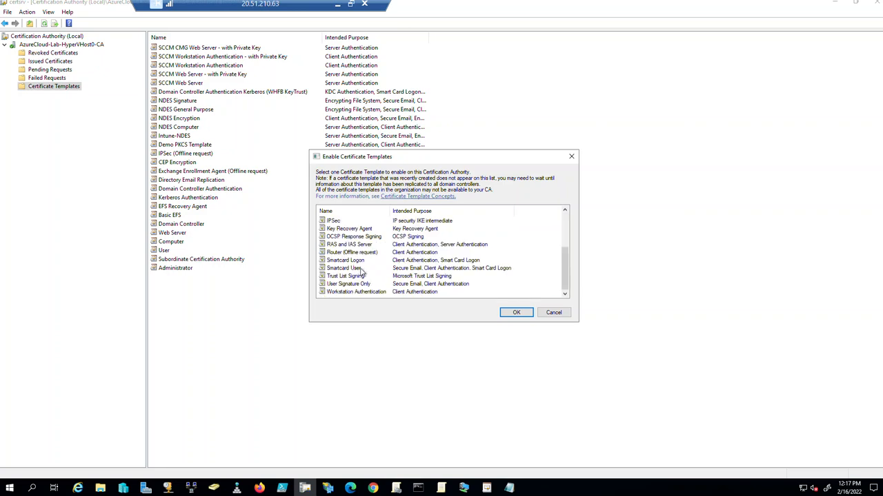
pyautogui.click(368, 293)
pyautogui.scroll(5, 362, 256)
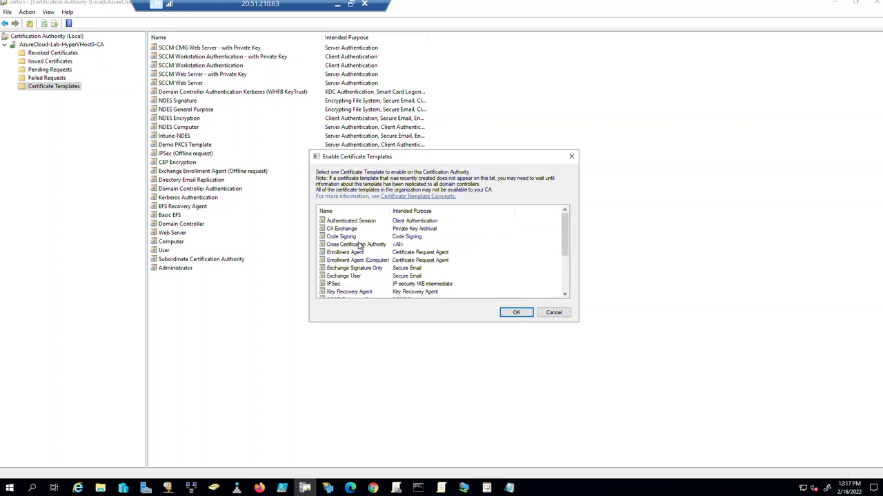
pyautogui.scroll(-5, 347, 246)
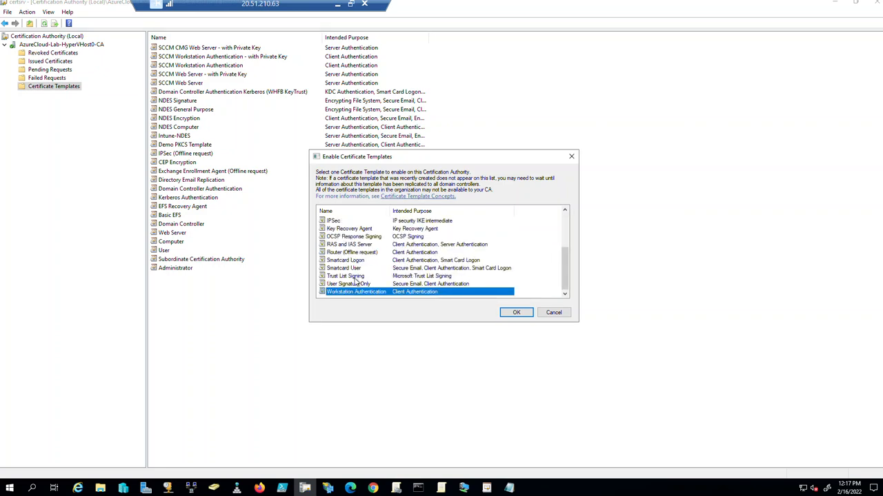
pyautogui.scroll(5, 349, 274)
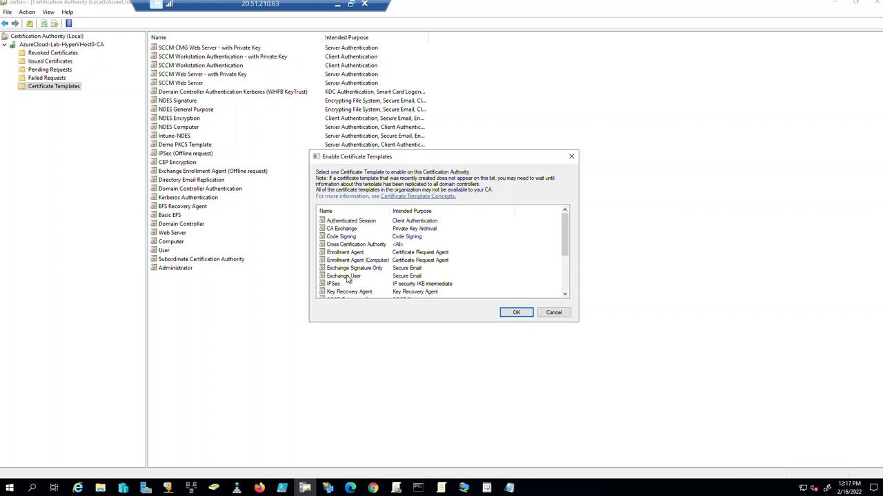
pyautogui.scroll(-5, 349, 278)
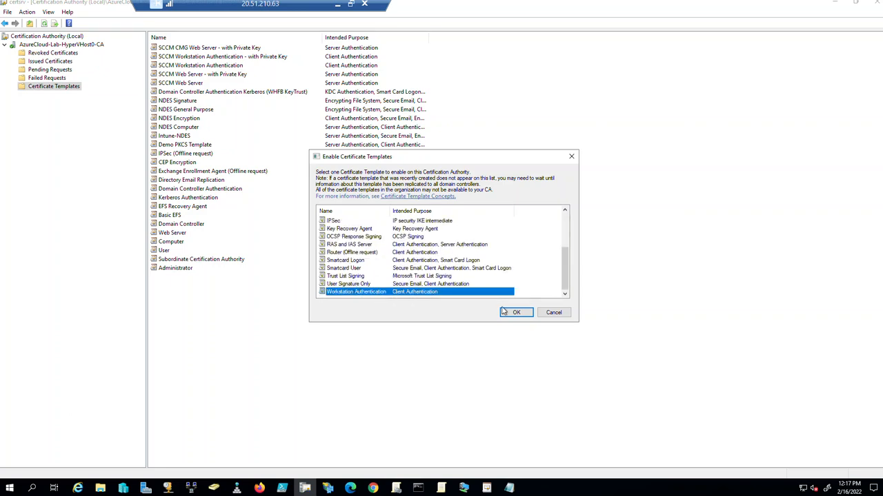
pyautogui.click(553, 313)
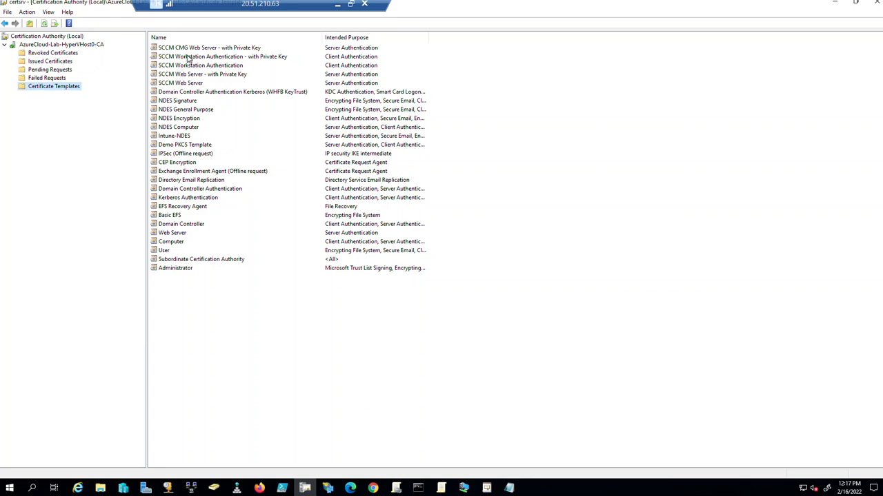
pyautogui.click(231, 57)
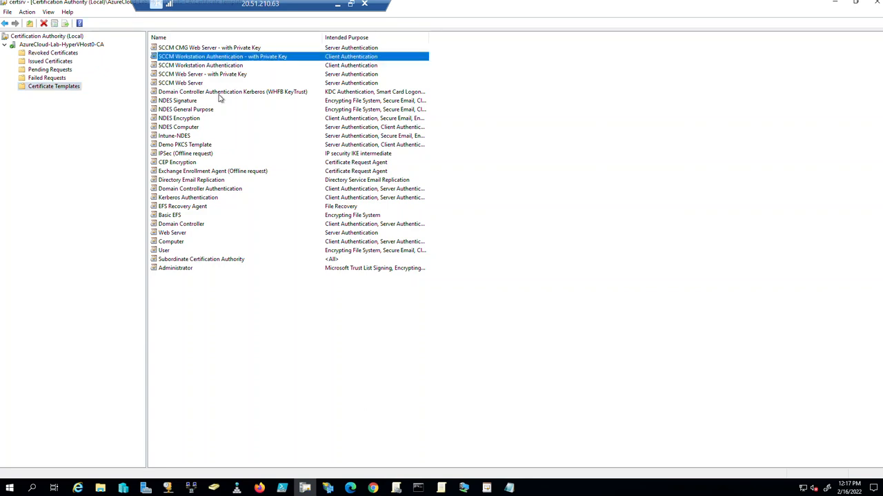
pyautogui.click(193, 48)
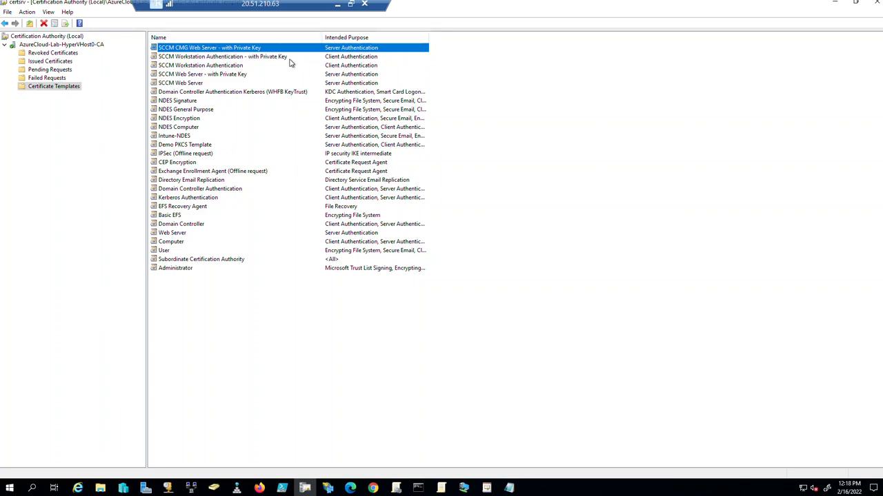
pyautogui.doubleClick(263, 50)
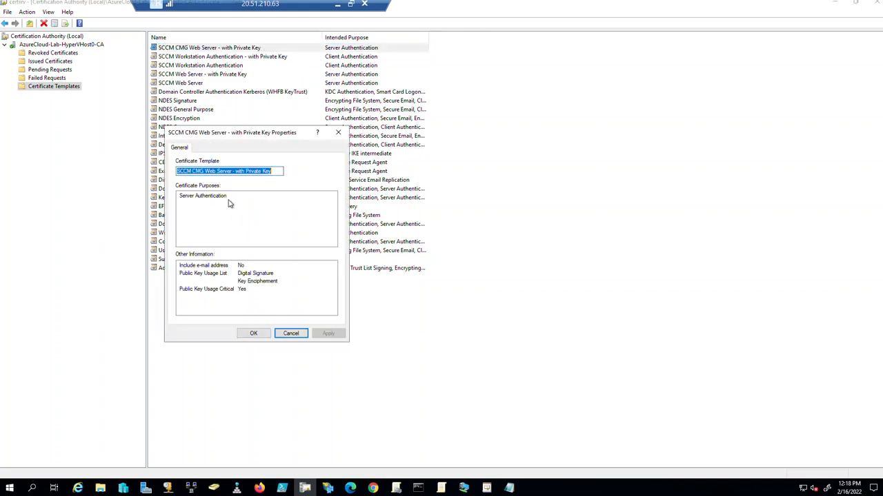
pyautogui.click(338, 133)
pyautogui.rightClick(65, 93)
pyautogui.click(93, 95)
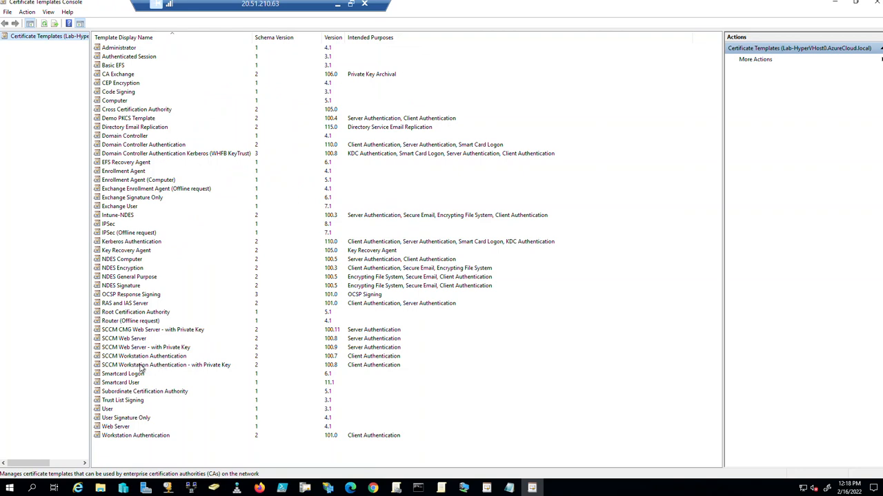
pyautogui.doubleClick(146, 331)
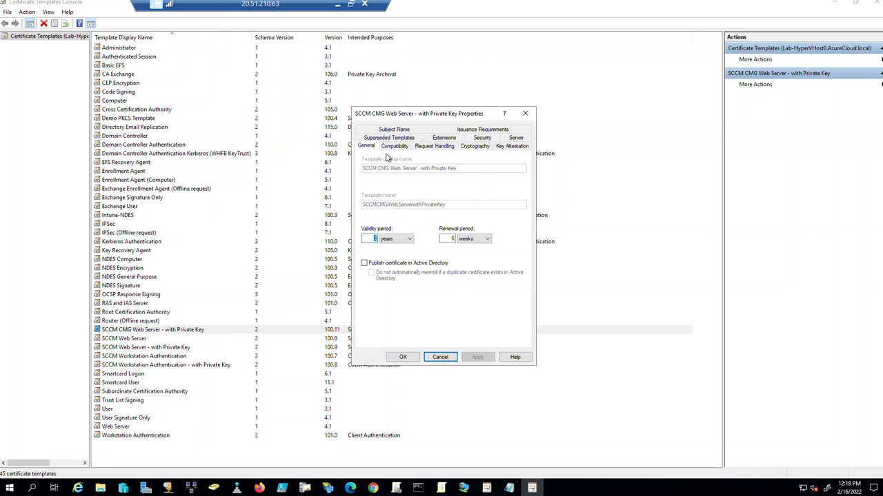
pyautogui.click(426, 148)
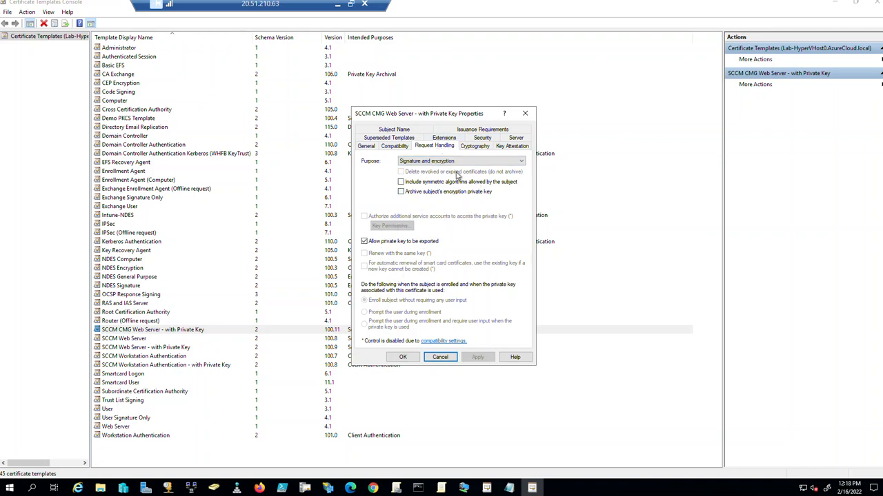
pyautogui.click(398, 148)
pyautogui.click(367, 148)
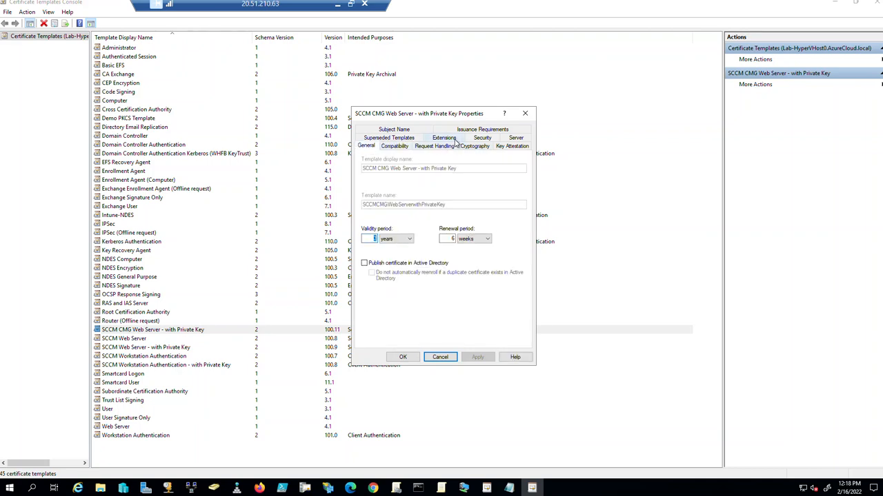
pyautogui.click(407, 130)
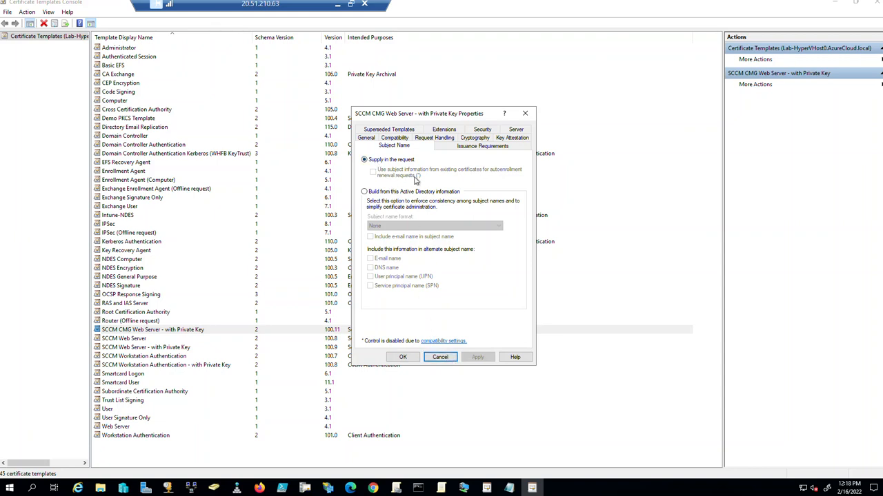
pyautogui.click(440, 357)
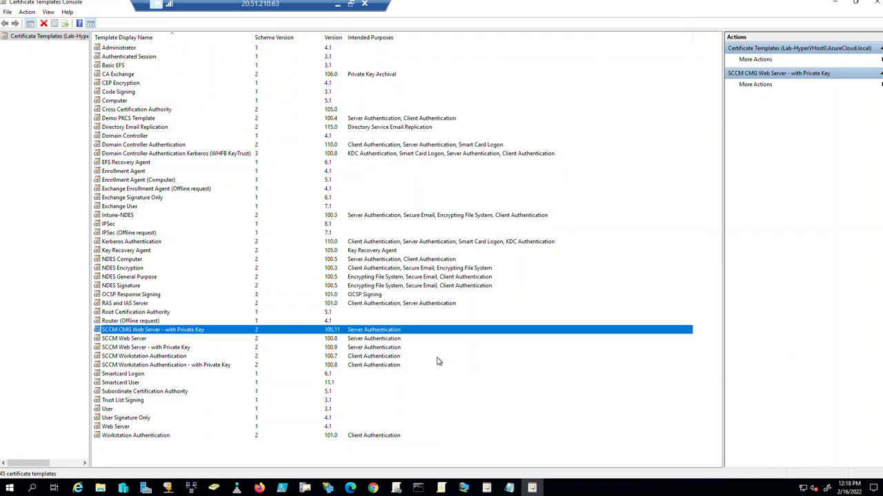
pyautogui.click(874, 3)
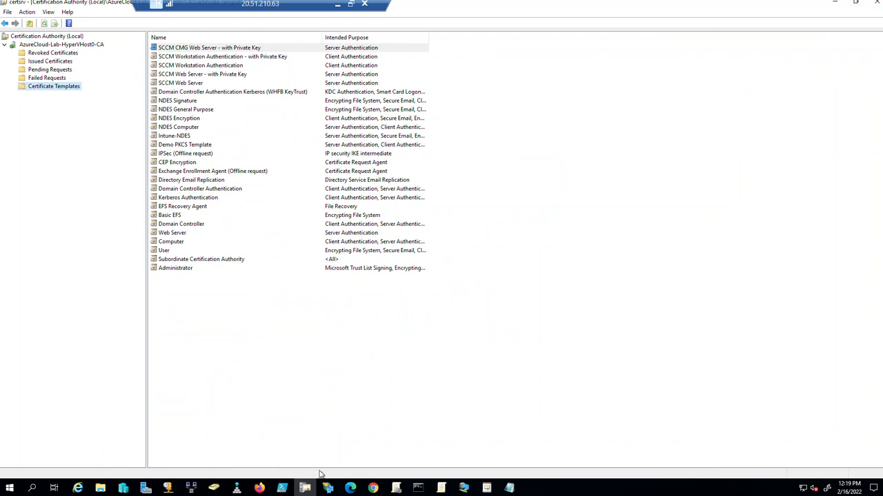
pyautogui.click(466, 487)
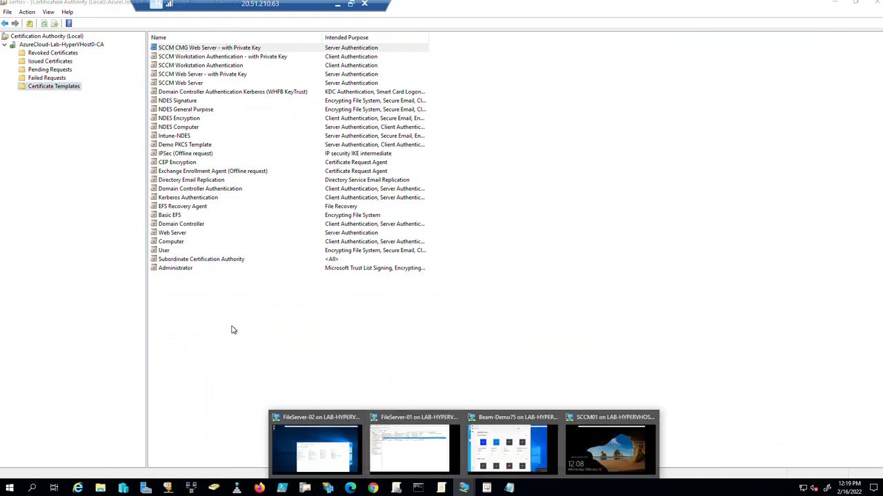
# Unlock SCCM01 with the account password, maximize the VM window, and close the certificates window.
pyautogui.click(610, 455)
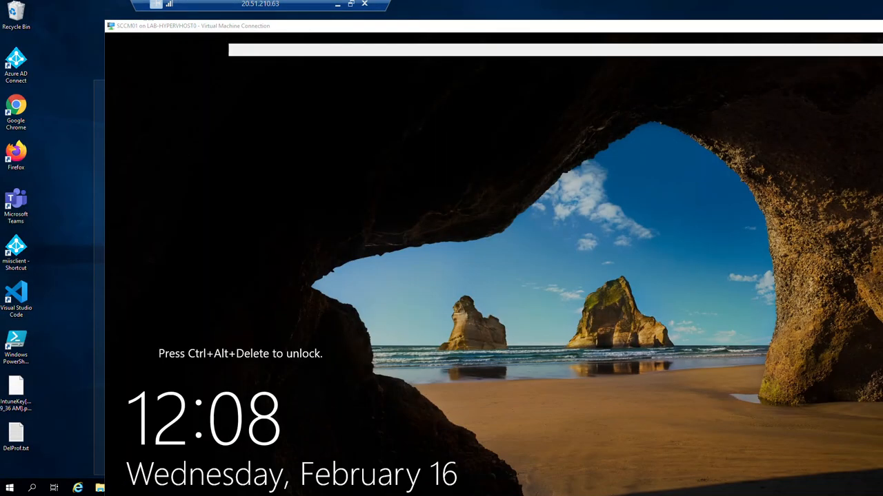
pyautogui.click(558, 5)
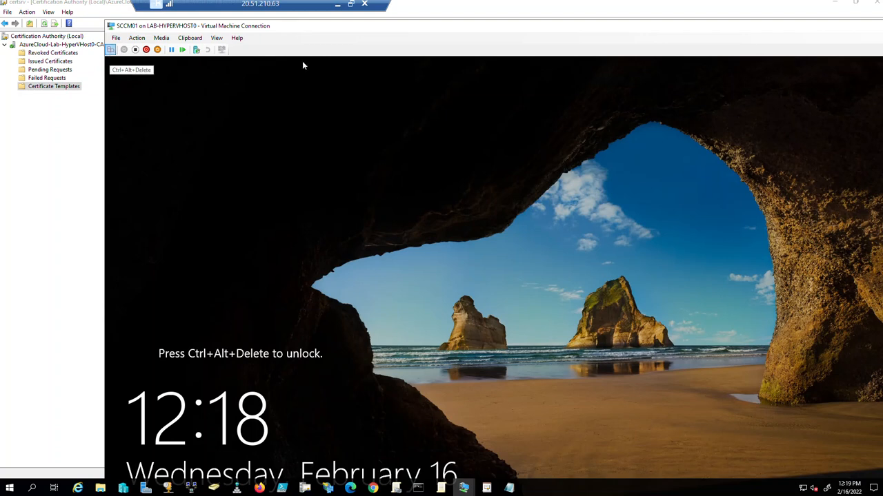
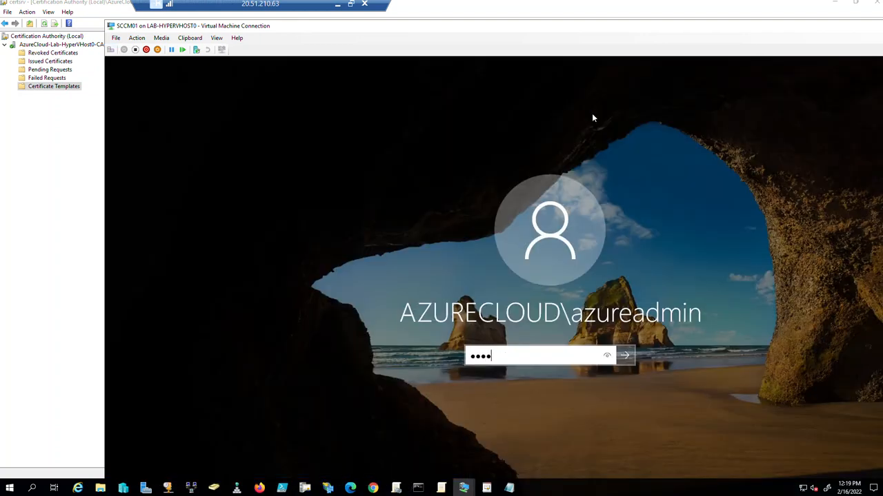
pyautogui.press('Return')
pyautogui.doubleClick(635, 27)
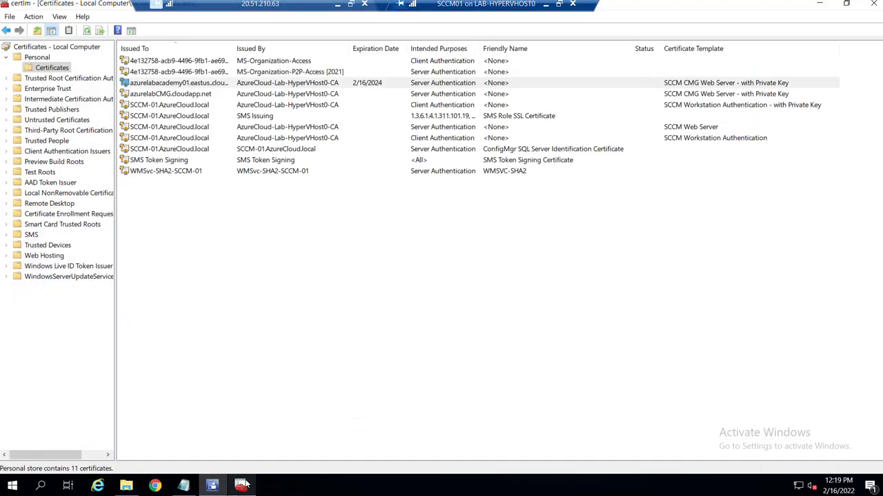
pyautogui.click(240, 485)
pyautogui.click(874, 4)
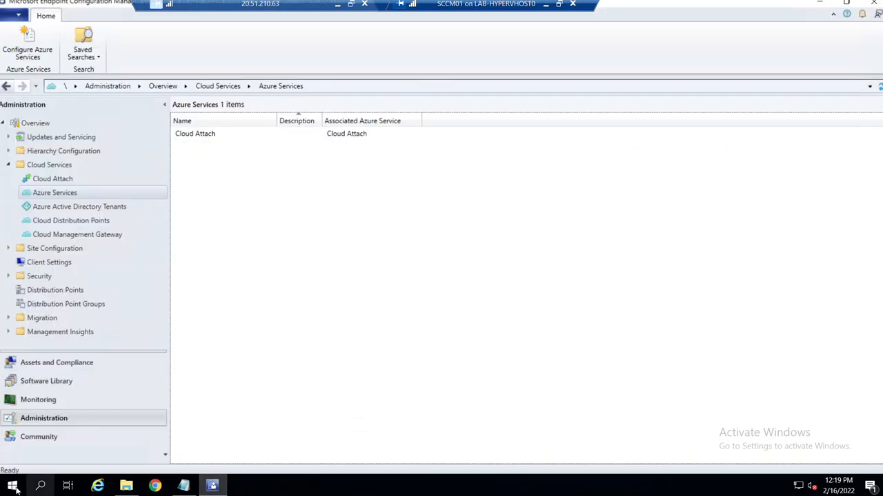
# Launch the local computer certificates console (certlm.msc) from Run and maximize it.
pyautogui.press('super+x')
pyautogui.click(35, 428)
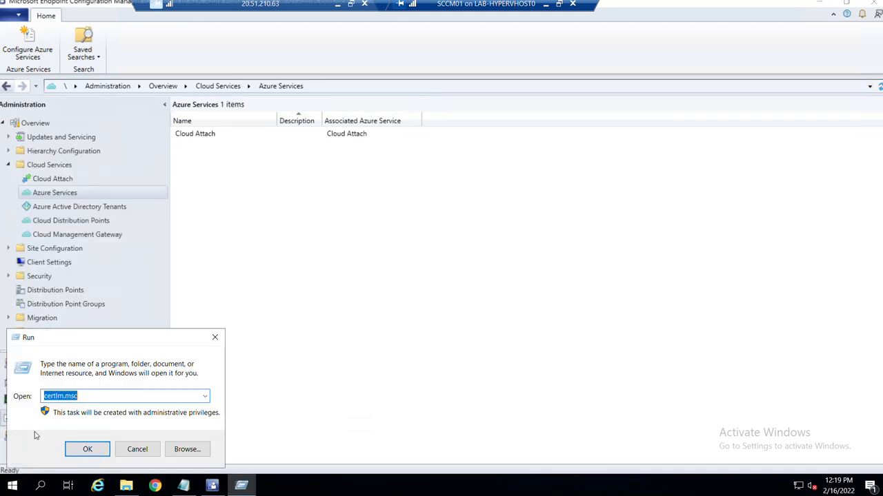
pyautogui.press('Return')
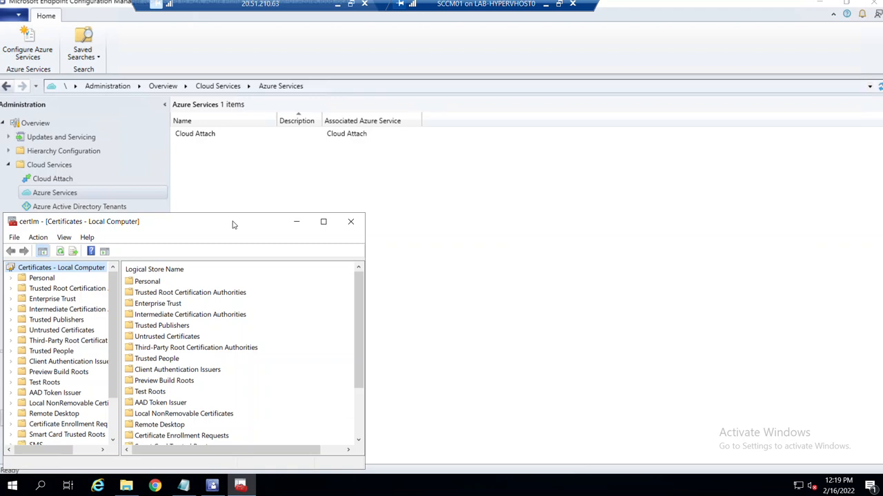
pyautogui.doubleClick(232, 222)
# Request a new certificate from Personal > Certificates, accepting the Active Directory enrollment policy.
pyautogui.doubleClick(36, 57)
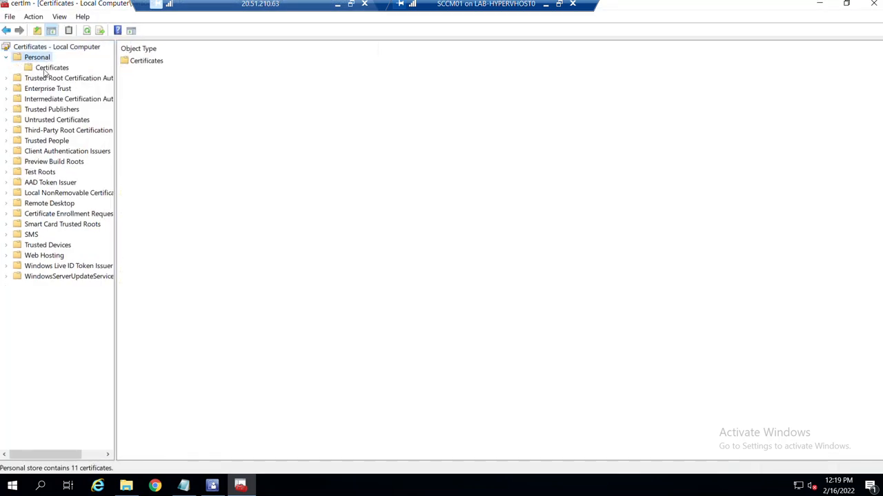
pyautogui.click(46, 69)
pyautogui.rightClick(47, 72)
pyautogui.moveTo(76, 78)
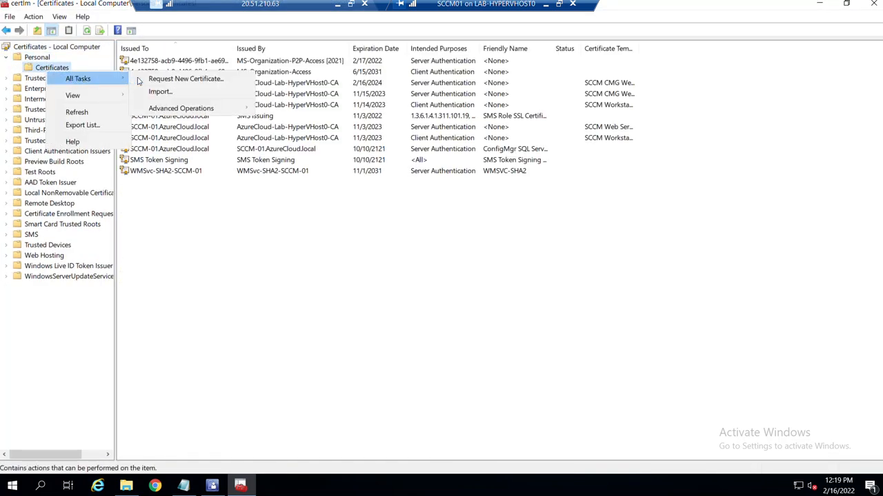
pyautogui.click(158, 80)
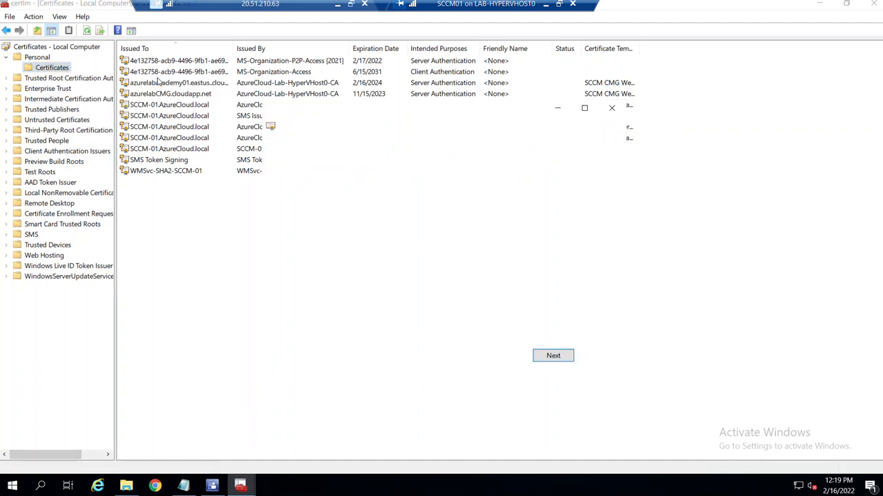
pyautogui.click(569, 358)
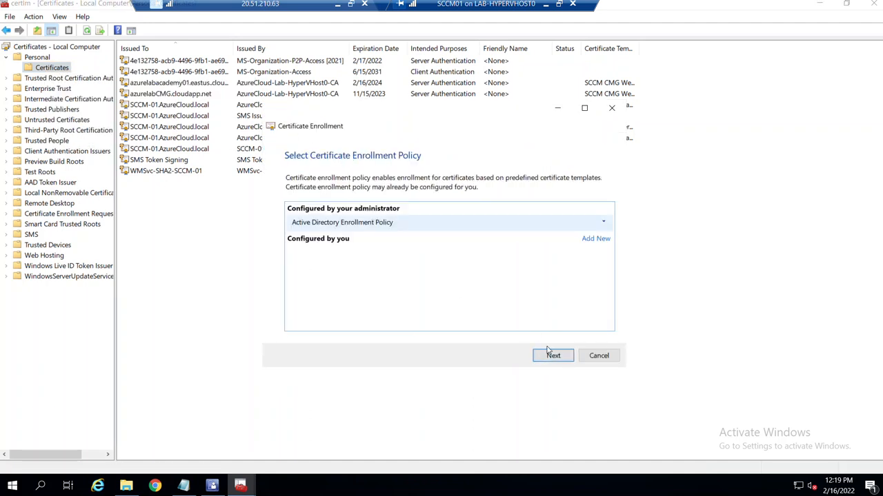
pyautogui.click(557, 357)
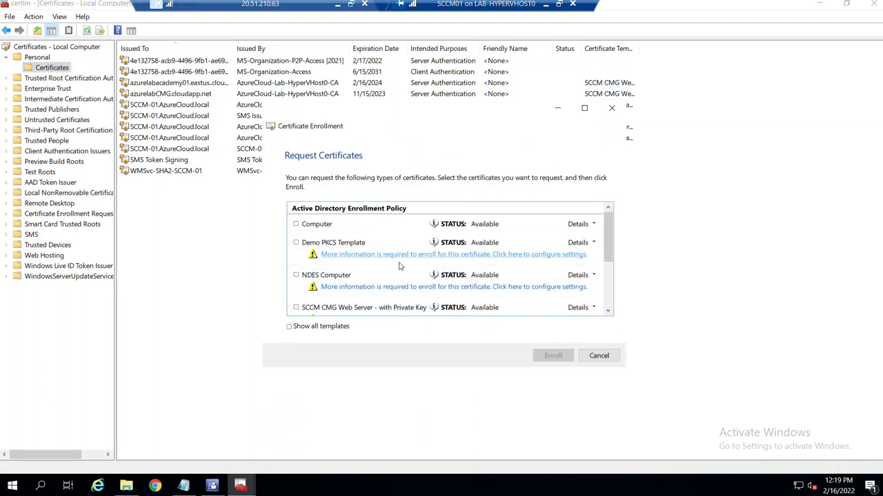
pyautogui.scroll(-1, 404, 266)
pyautogui.doubleClick(338, 115)
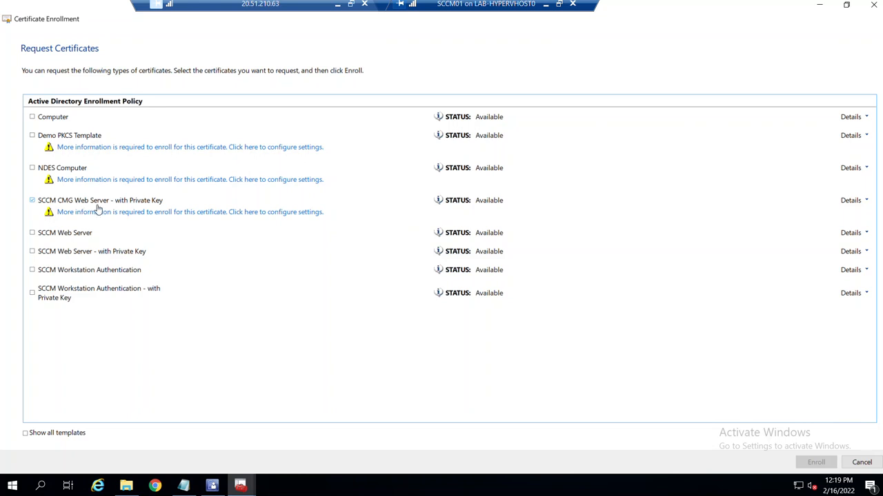
# In the certificate properties, set subject name type to Common name and alternative name type to DNS.
pyautogui.click(202, 212)
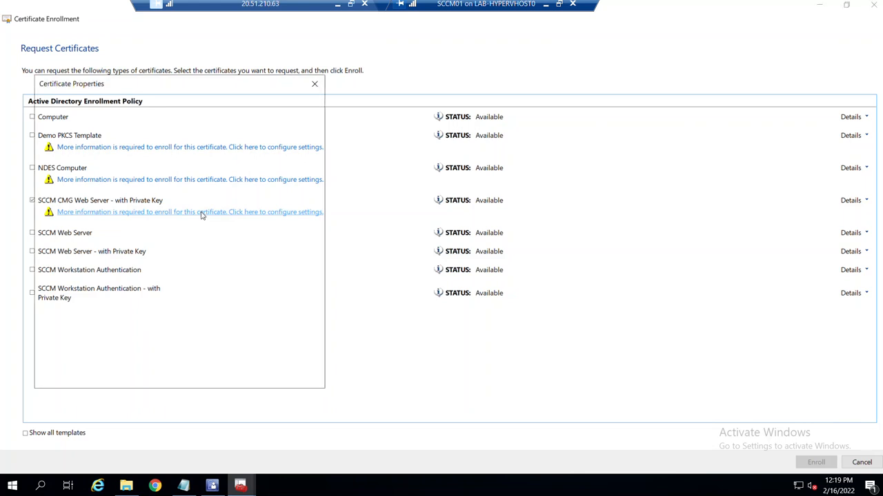
pyautogui.click(80, 204)
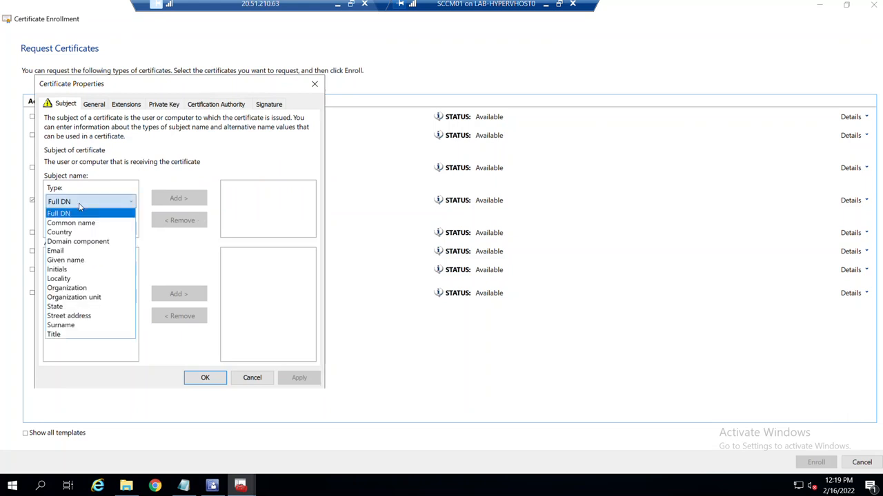
pyautogui.click(81, 223)
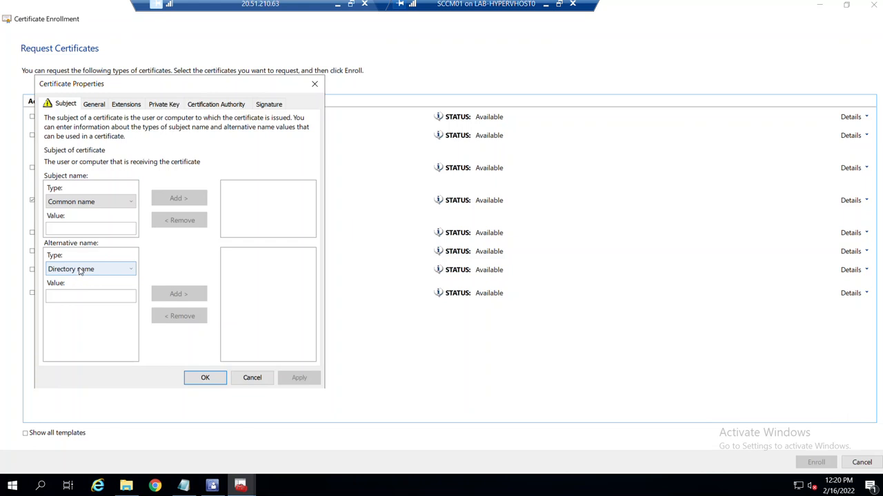
pyautogui.click(80, 271)
pyautogui.click(80, 291)
pyautogui.click(91, 229)
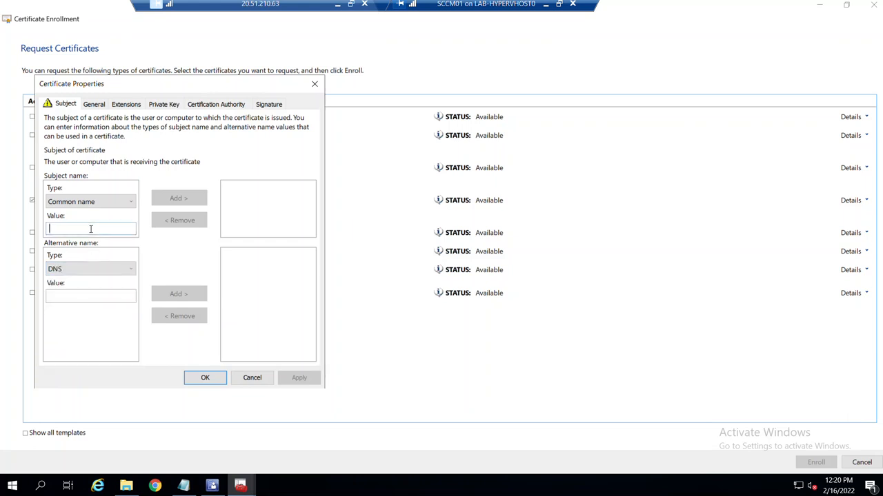
# Copy the CMG hostname from the host's Notepad and return to the SCCM01 dialog.
pyautogui.click(545, 5)
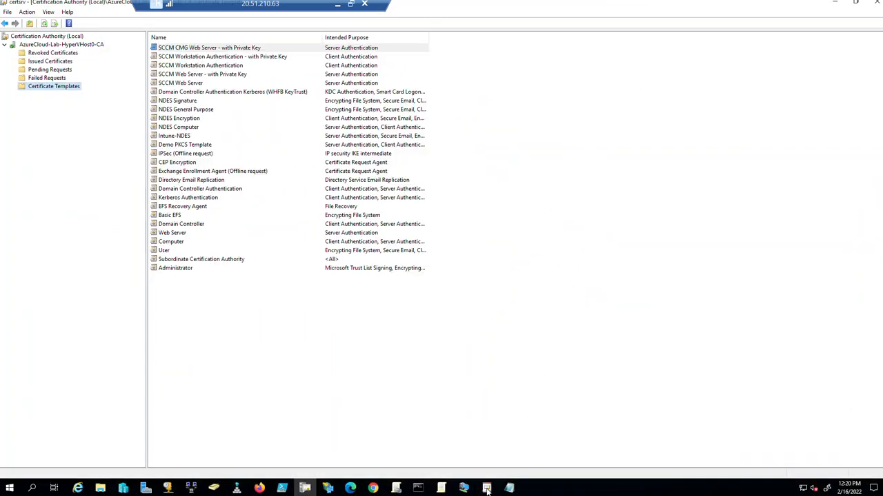
pyautogui.click(510, 489)
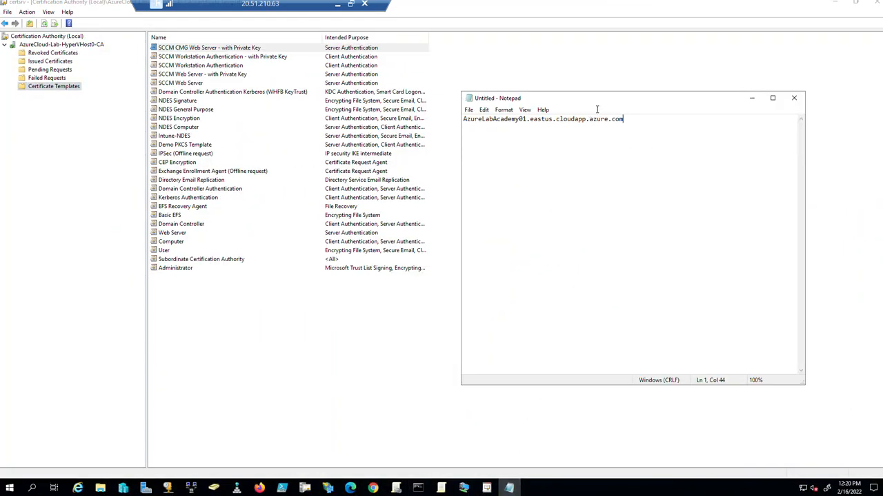
pyautogui.moveTo(642, 119); pyautogui.dragTo(472, 130)
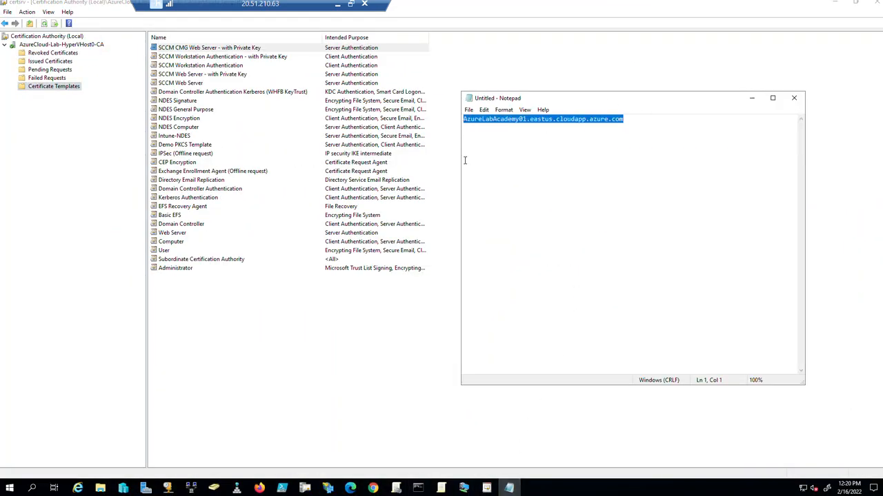
pyautogui.click(463, 488)
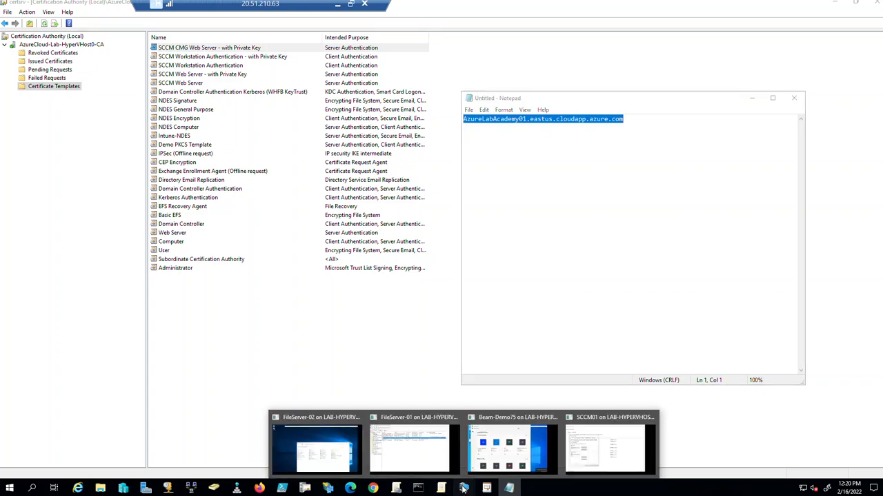
pyautogui.click(591, 452)
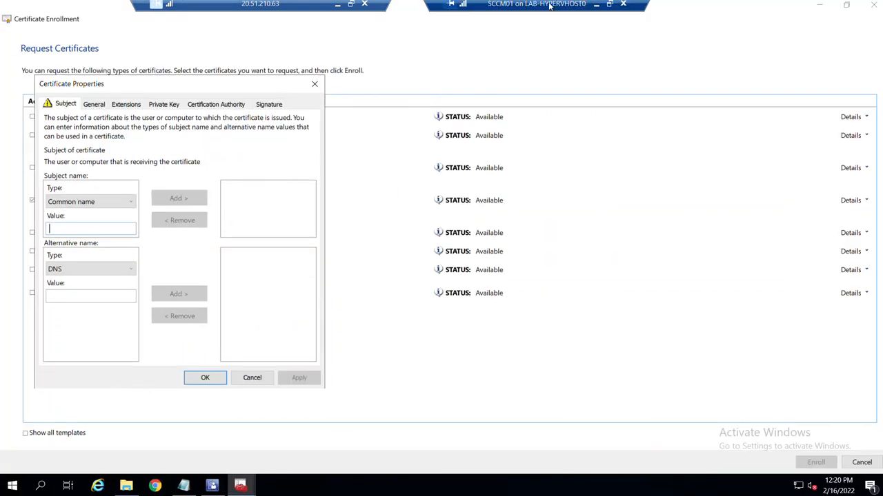
# Type the clipboard hostname into both the common name and DNS value fields.
pyautogui.click(609, 4)
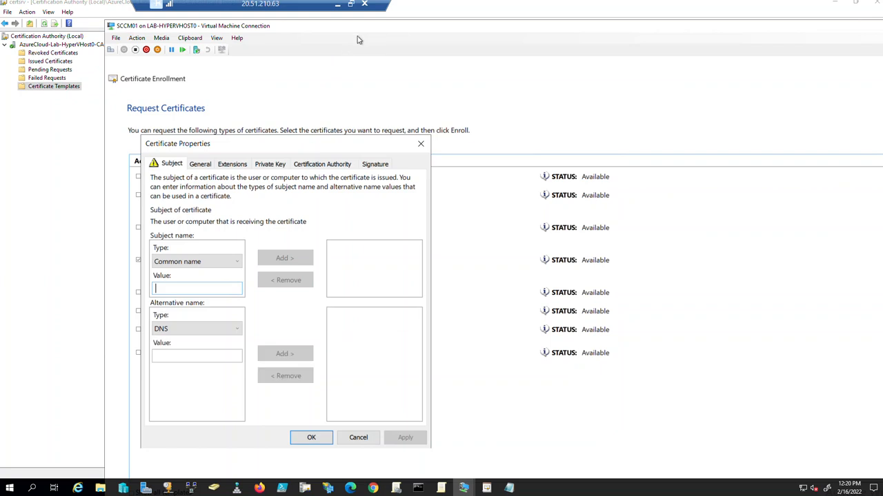
pyautogui.click(189, 38)
pyautogui.click(197, 48)
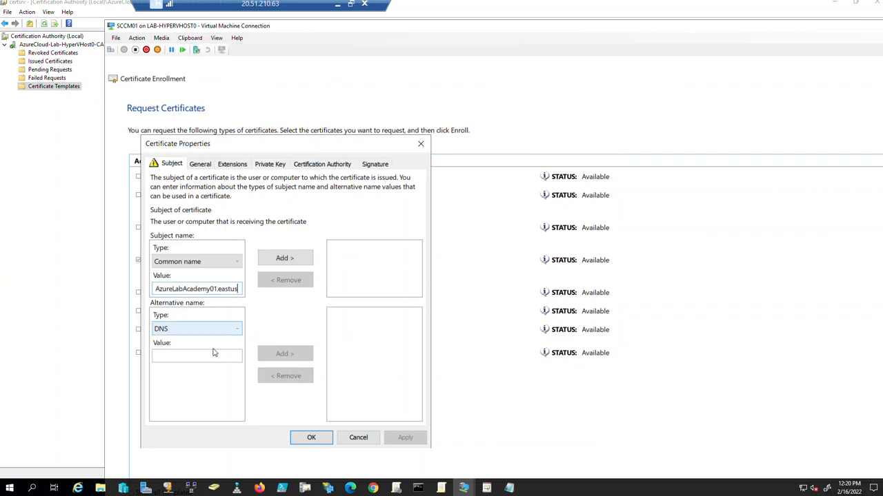
pyautogui.click(210, 353)
pyautogui.click(190, 38)
pyautogui.click(197, 48)
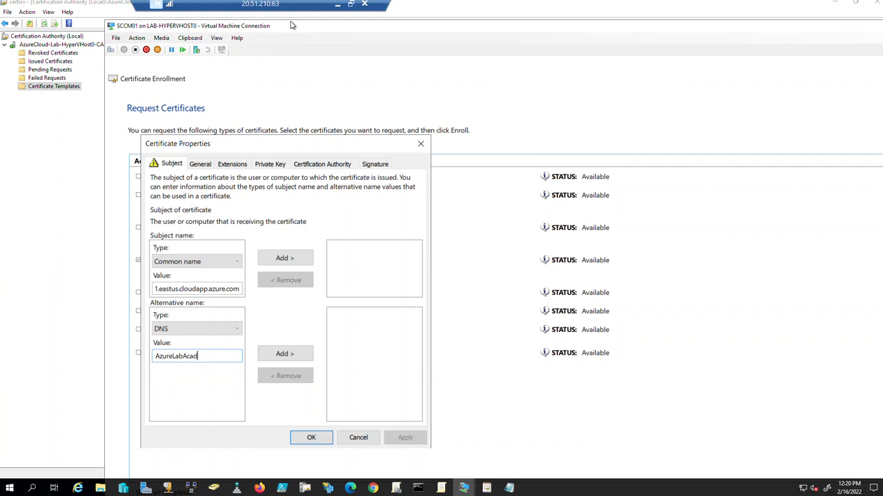
pyautogui.doubleClick(347, 29)
# Add the common name and DNS alternative name, then close the enrollment dialogs.
pyautogui.click(181, 198)
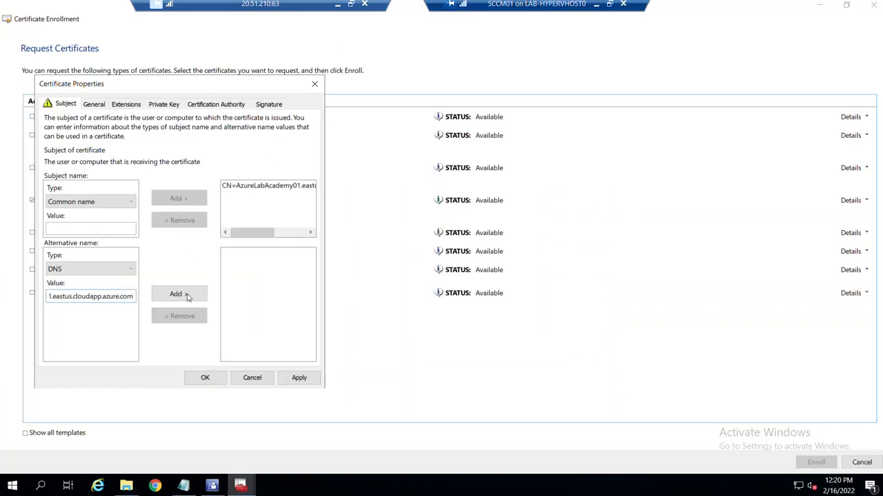
pyautogui.click(189, 296)
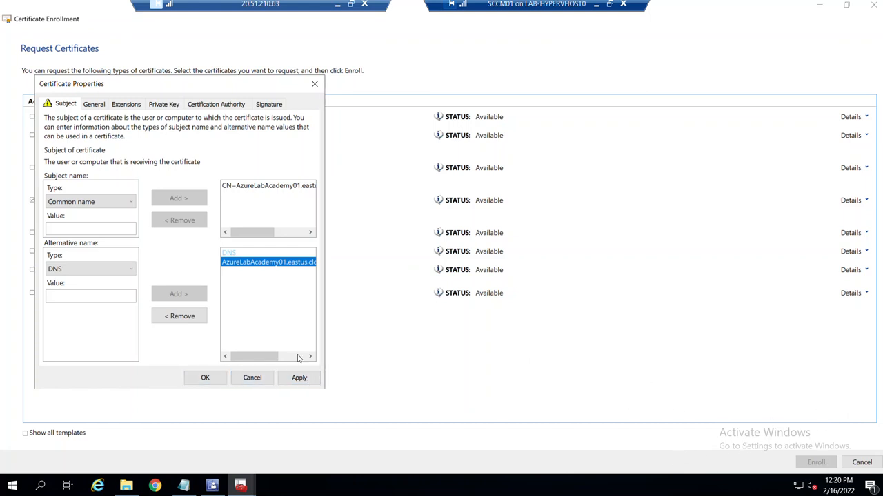
pyautogui.click(249, 381)
pyautogui.click(874, 5)
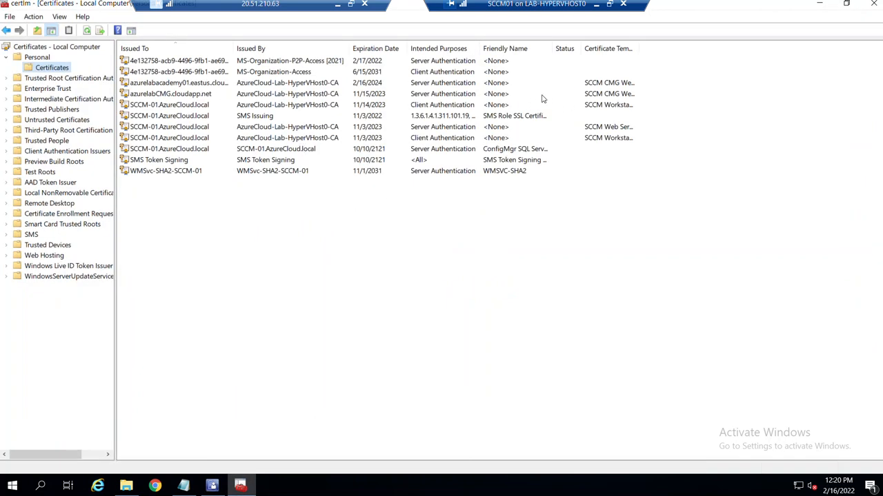
# Check that the azurelabacademy01 certificate's Subject Alternative Name holds the cloudapp DNS name.
pyautogui.doubleClick(638, 48)
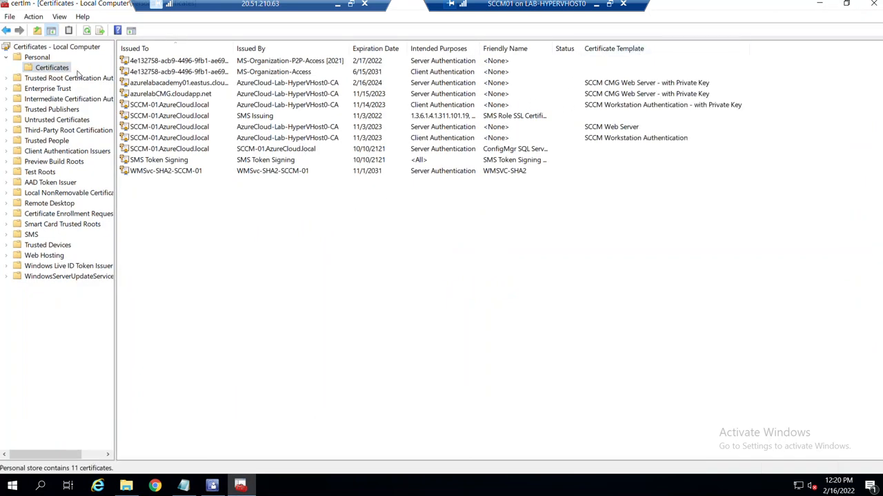
pyautogui.click(659, 84)
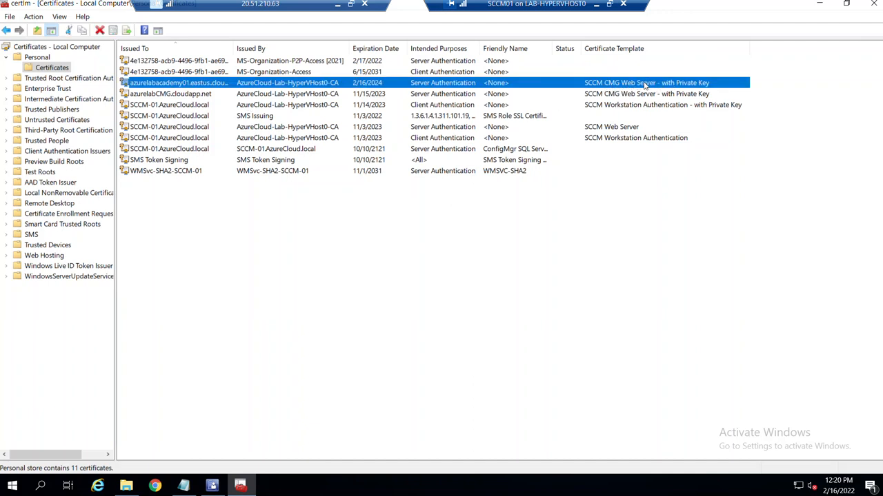
pyautogui.doubleClick(278, 82)
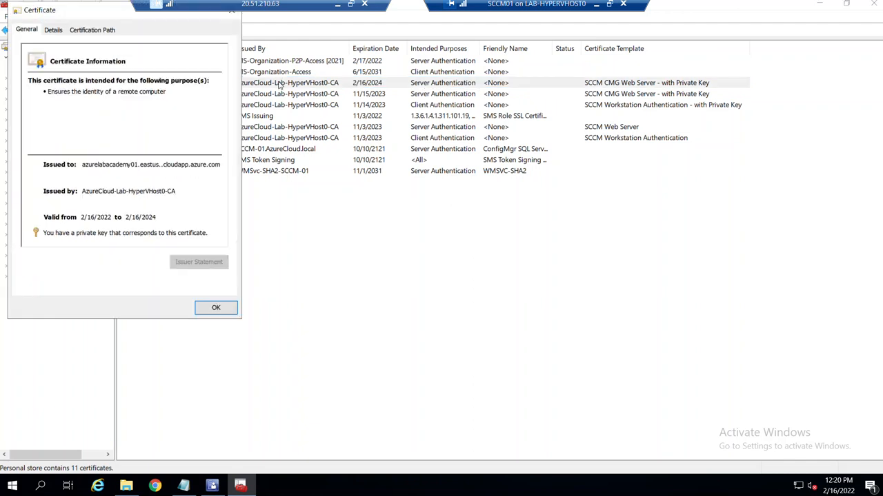
pyautogui.click(54, 32)
pyautogui.moveTo(226, 102); pyautogui.dragTo(225, 143)
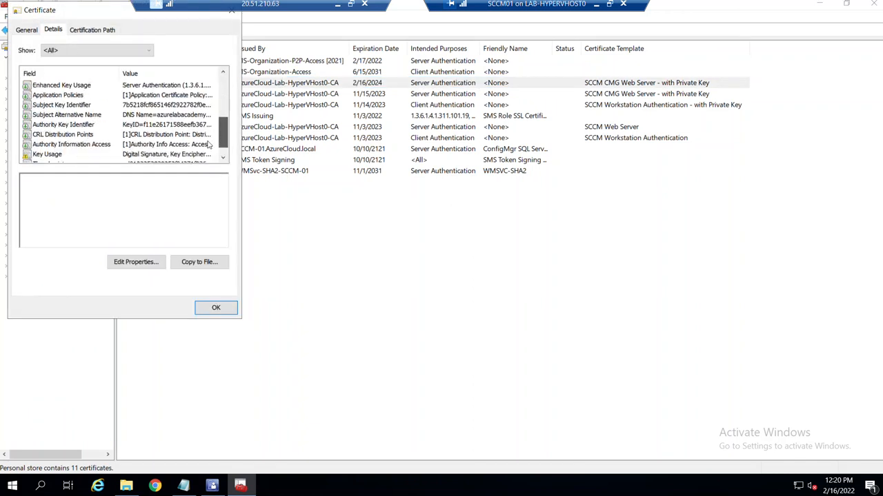
pyautogui.click(75, 116)
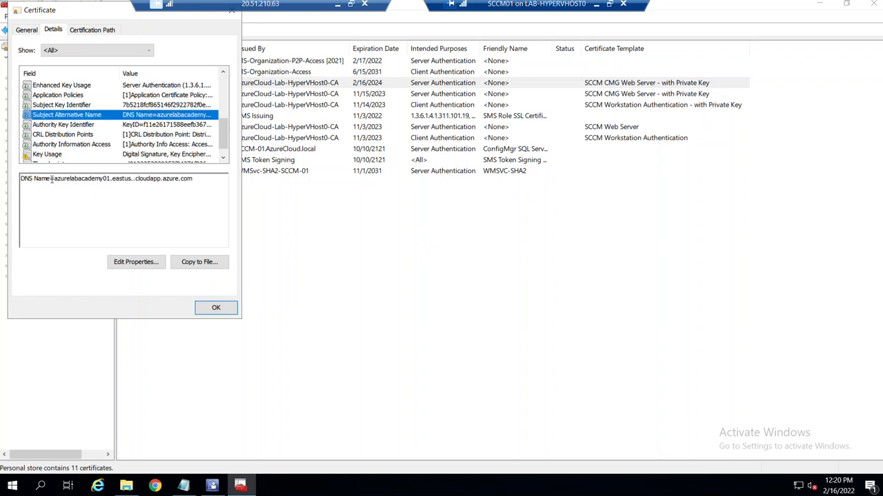
pyautogui.moveTo(56, 178); pyautogui.dragTo(114, 180)
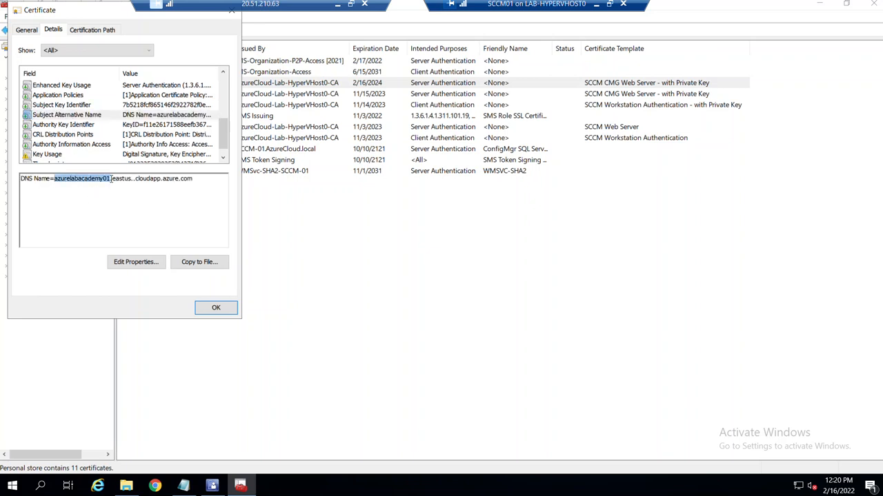
pyautogui.moveTo(195, 181); pyautogui.dragTo(21, 178)
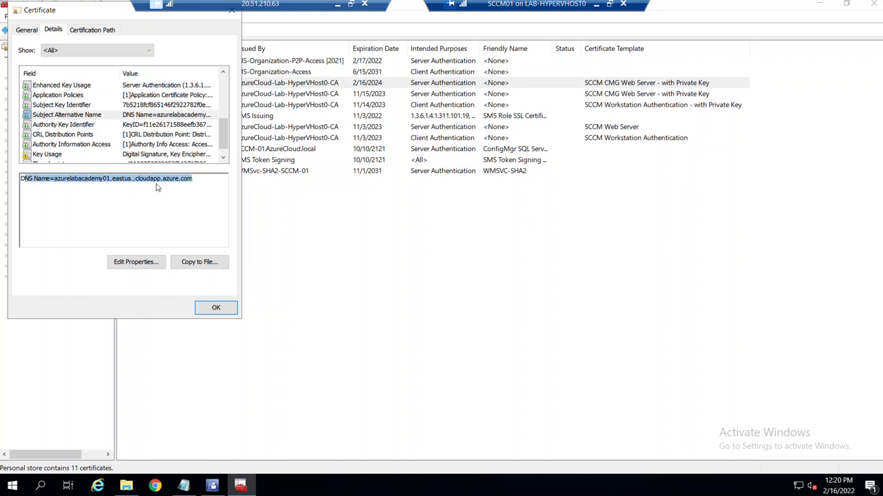
pyautogui.click(216, 307)
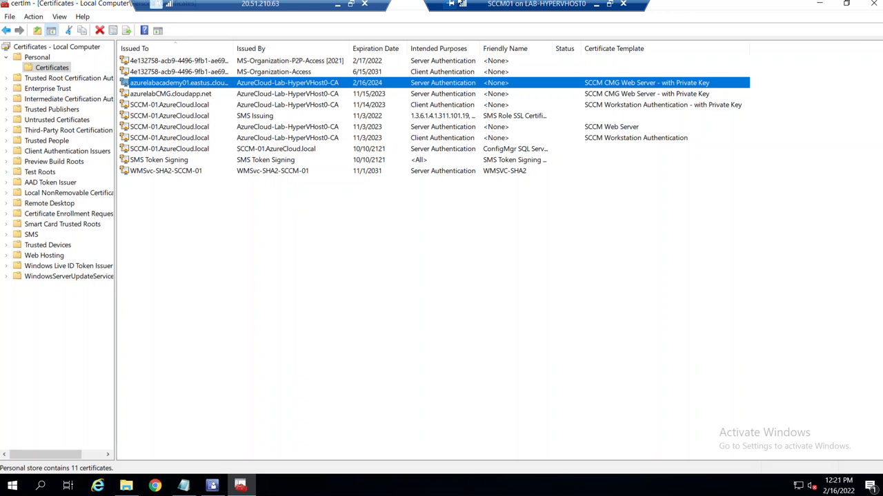
# Minimize the SCCM01 session and keep the host's Notepad open without saving.
pyautogui.click(596, 5)
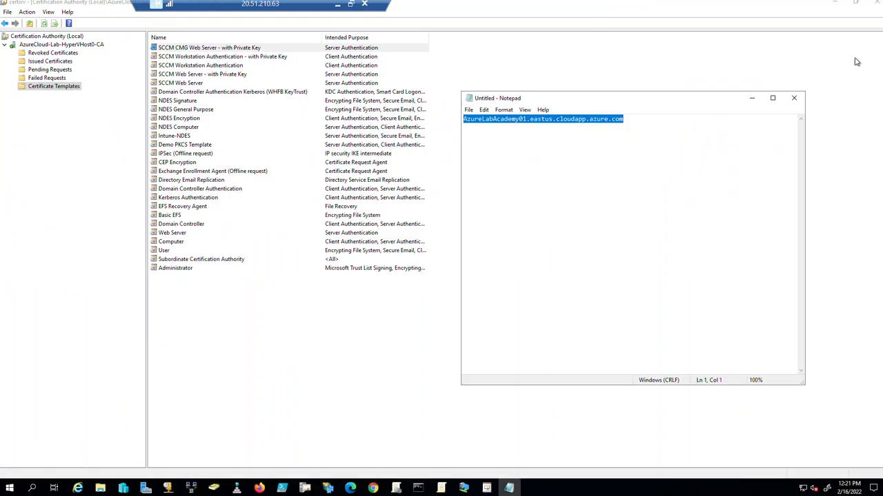
pyautogui.click(795, 99)
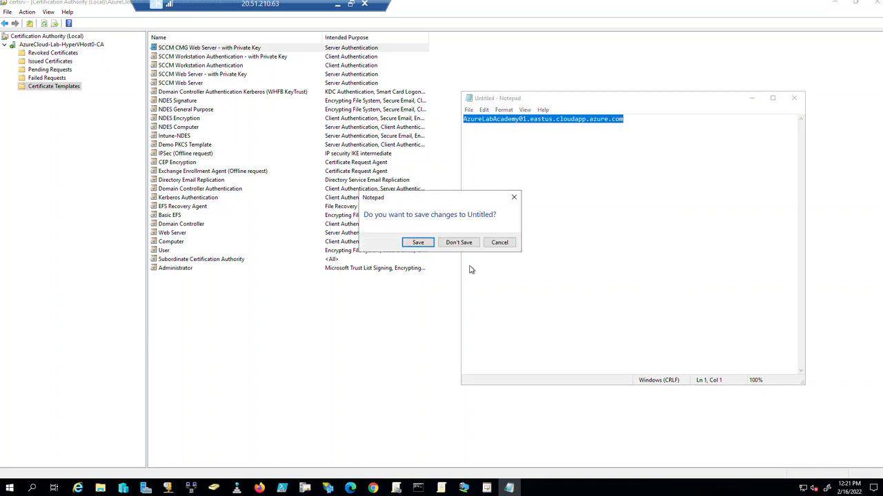
pyautogui.click(508, 243)
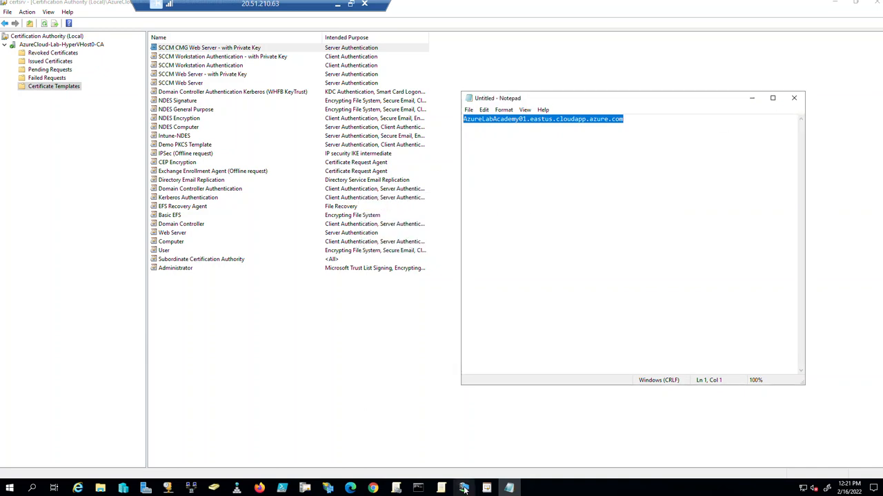
pyautogui.moveTo(465, 489)
# From Azure Home, open Visual Studio Enterprise Subscription and find Resource providers by searching 'prov'.
pyautogui.click(388, 489)
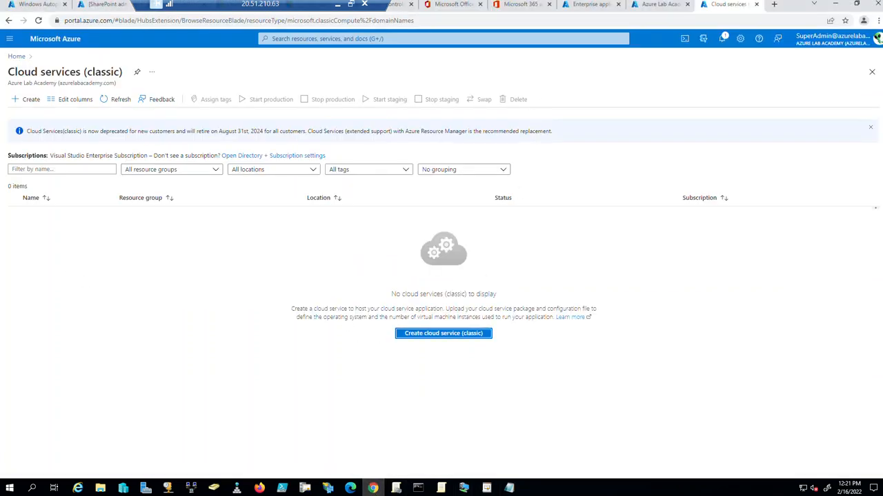
pyautogui.click(17, 56)
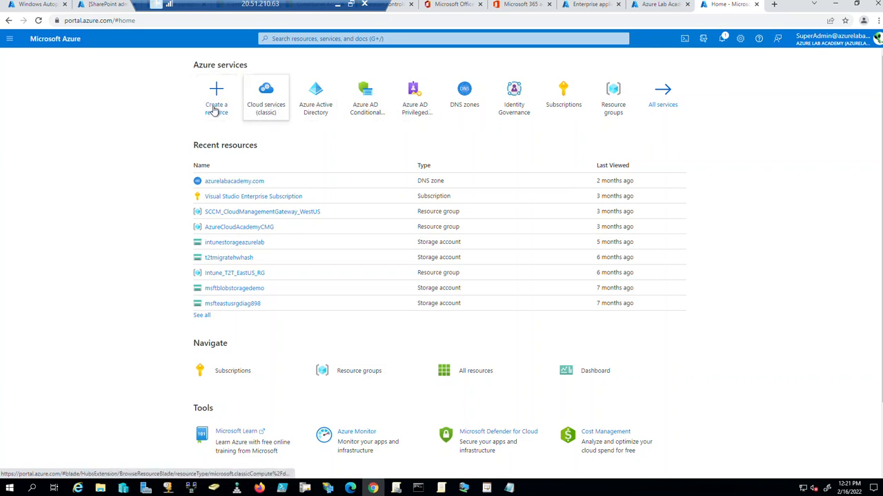
pyautogui.click(233, 196)
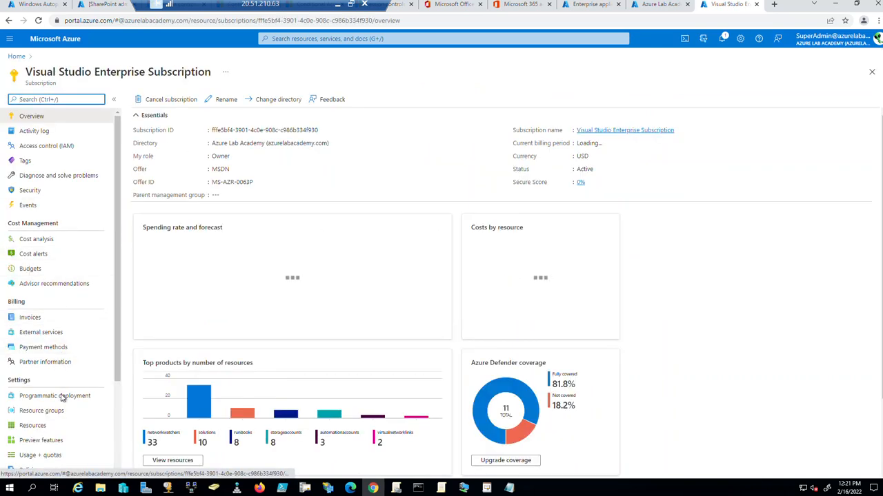
pyautogui.scroll(-2, 76, 406)
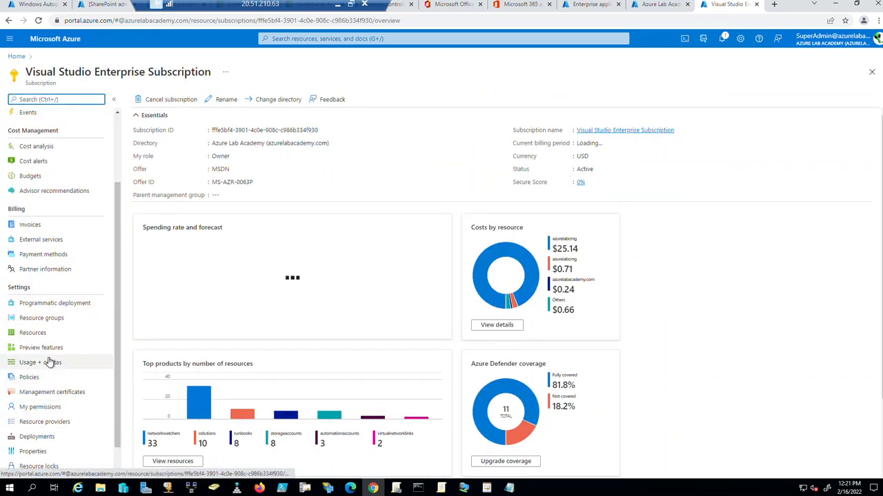
pyautogui.scroll(-1, 53, 335)
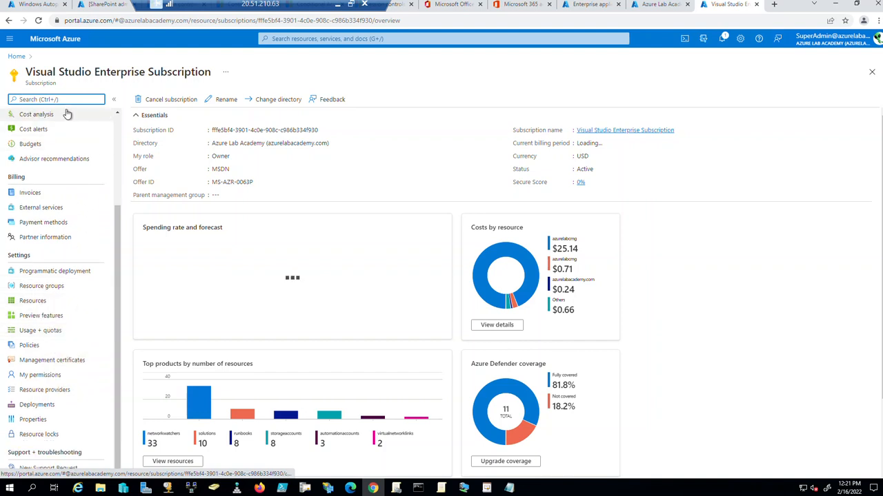
pyautogui.write('prov')
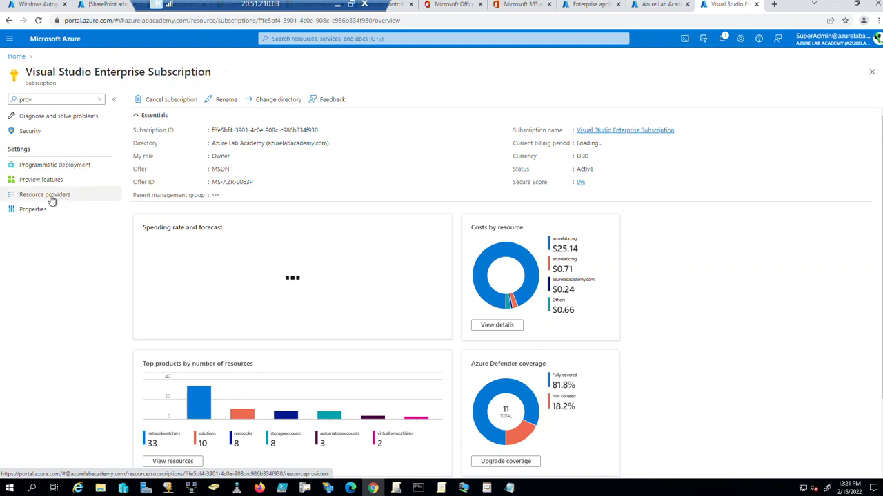
pyautogui.click(51, 198)
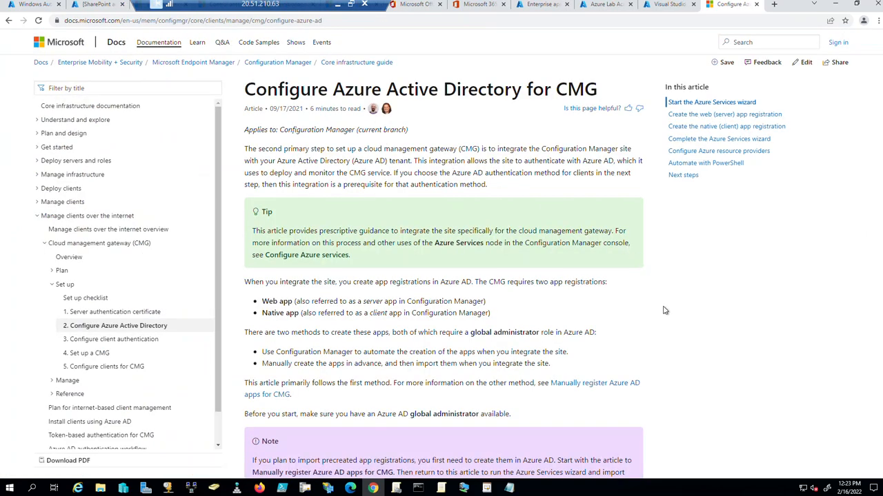
# Select the CMG's required resource providers in Microsoft Docs, then return to the subscription's Resource providers tab.
pyautogui.doubleClick(677, 294)
pyautogui.scroll(-5, 715, 291)
pyautogui.scroll(-15, 715, 292)
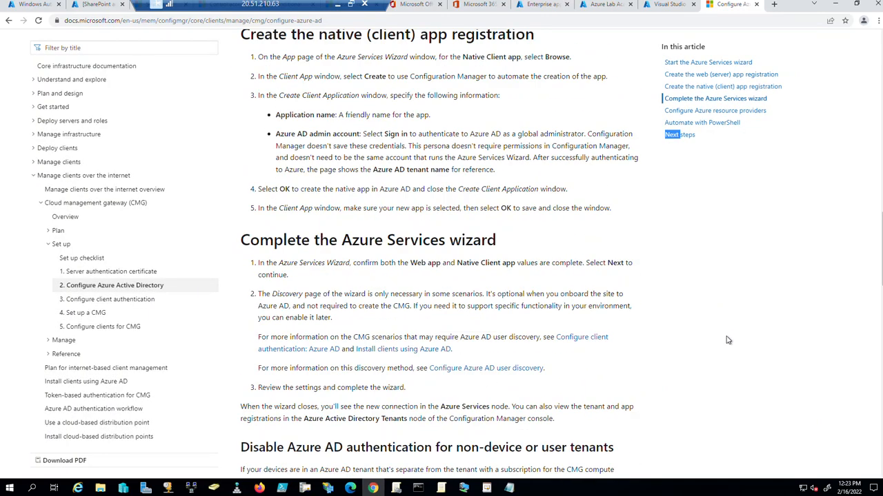
pyautogui.scroll(-3, 727, 338)
pyautogui.scroll(4, 728, 336)
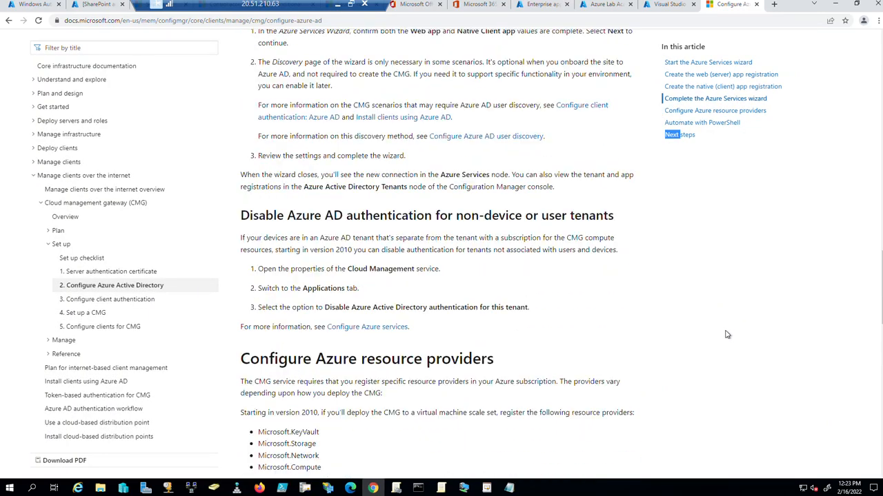
pyautogui.scroll(-4, 726, 334)
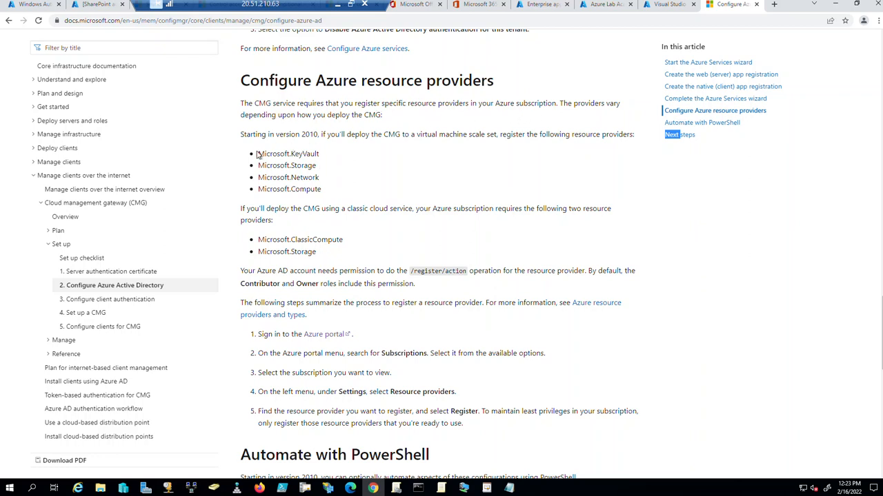
pyautogui.moveTo(322, 191); pyautogui.dragTo(254, 160)
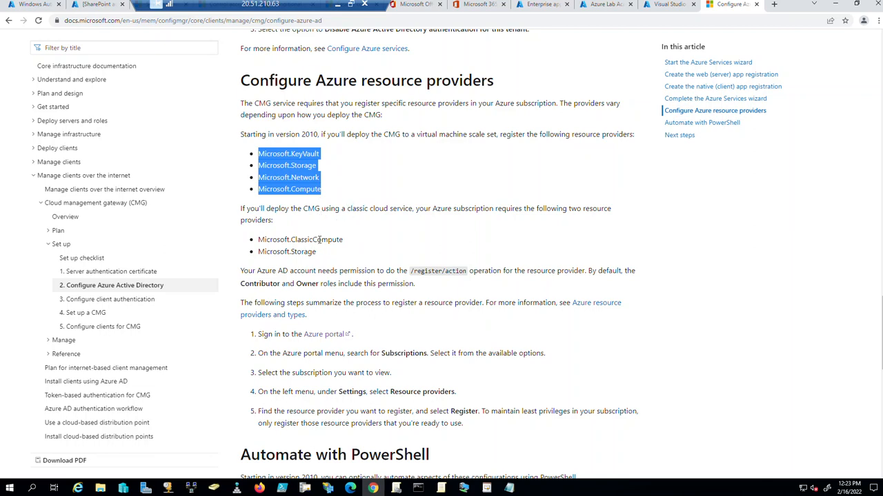
pyautogui.click(664, 3)
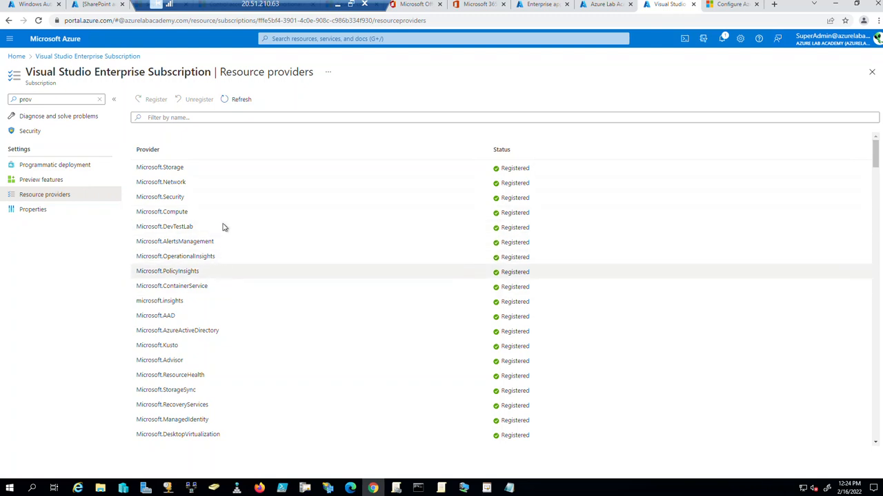
# Filter Azure resource providers by 'key' to confirm Microsoft.KeyVault is Registered, then clear the filter.
pyautogui.click(241, 116)
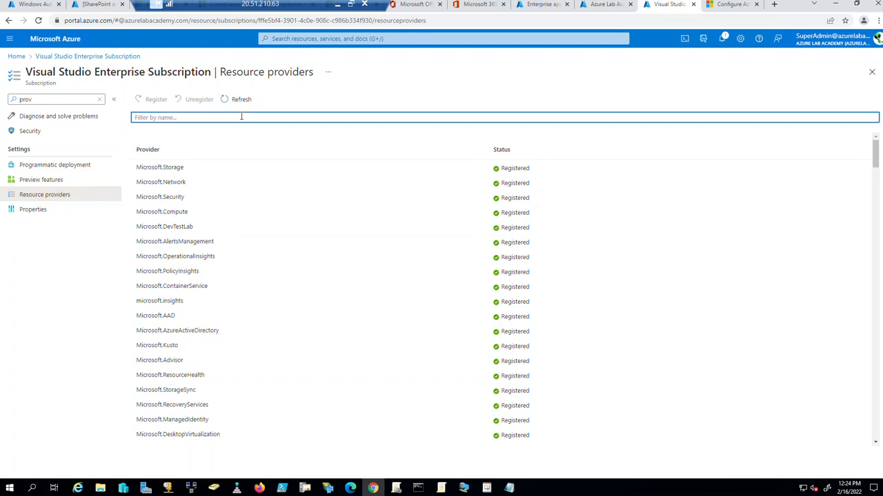
pyautogui.write('key')
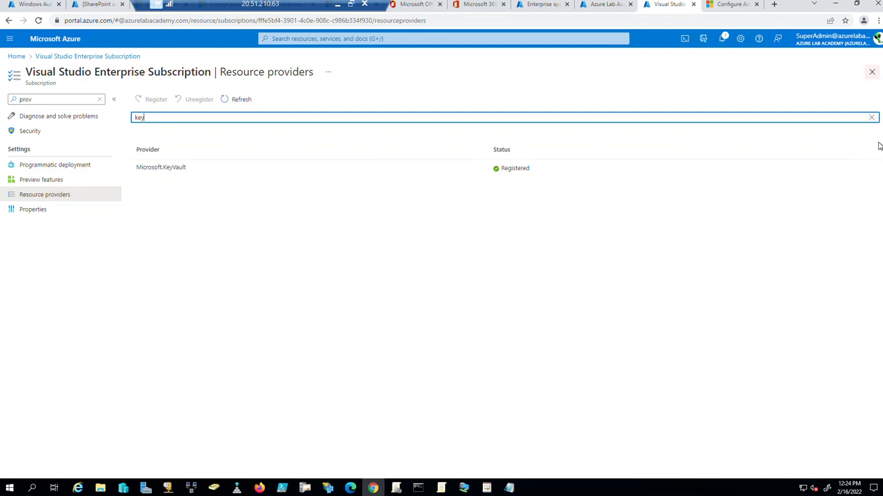
pyautogui.click(872, 118)
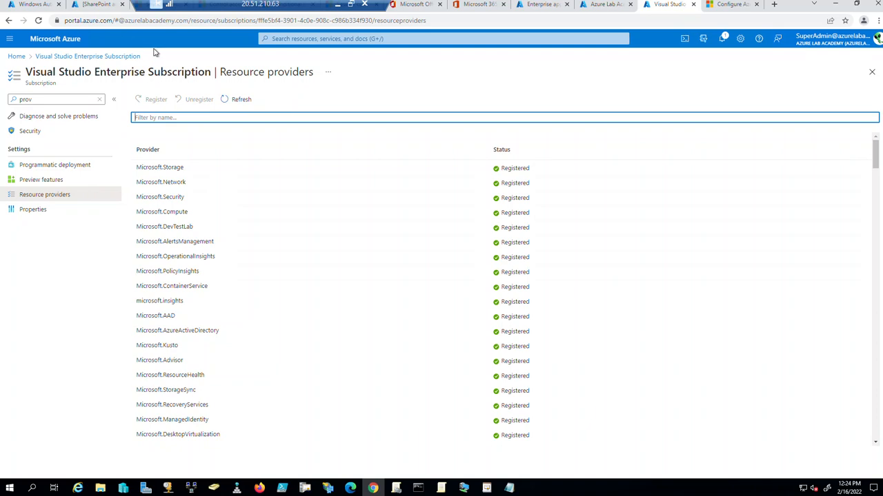
# Minimise the remote desktop session and bring up OneNote at the Configure Azure Services step.
pyautogui.click(463, 491)
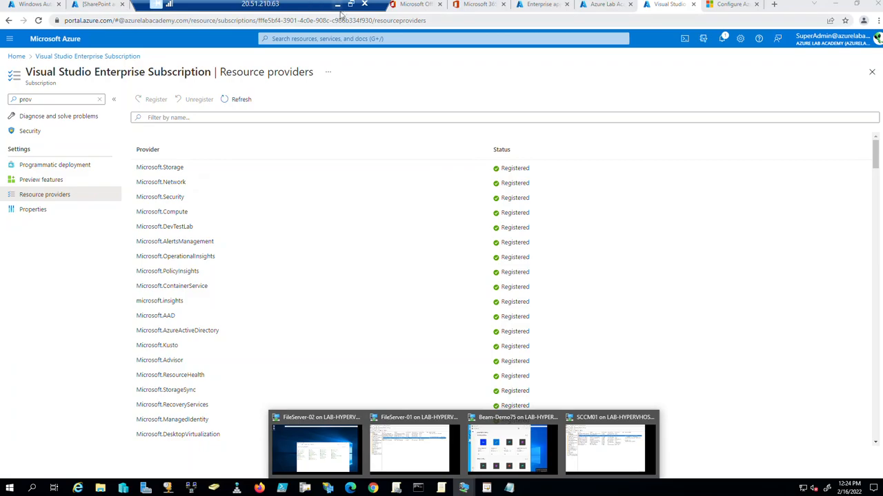
pyautogui.click(337, 5)
pyautogui.scroll(3, 216, 341)
pyautogui.scroll(10, 216, 341)
pyautogui.click(102, 160)
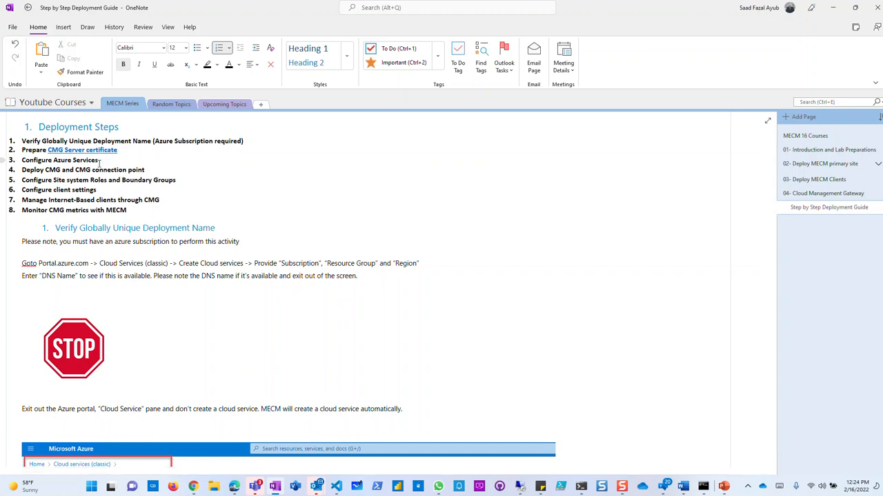
# Add indented sub-steps on Azure resource providers, 'Add Azure Services in MECM' and 'Create the Web (Server) app registration'.
pyautogui.moveTo(101, 160); pyautogui.dragTo(21, 161)
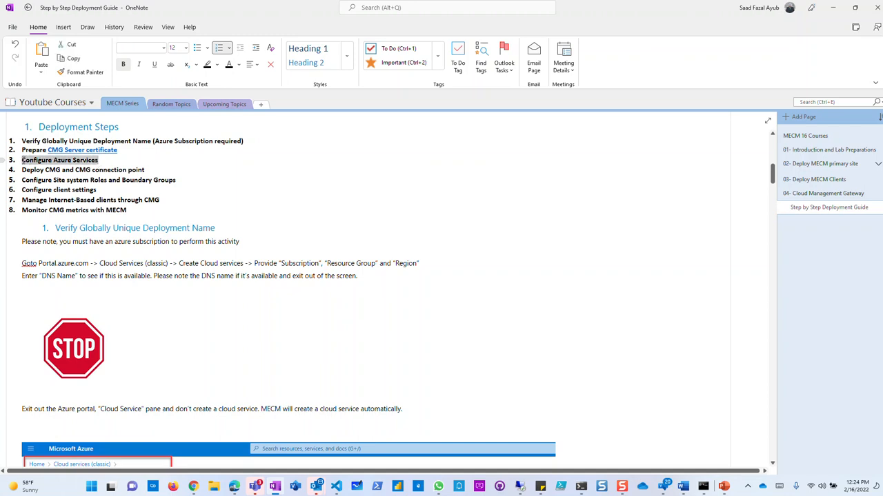
pyautogui.click(108, 160)
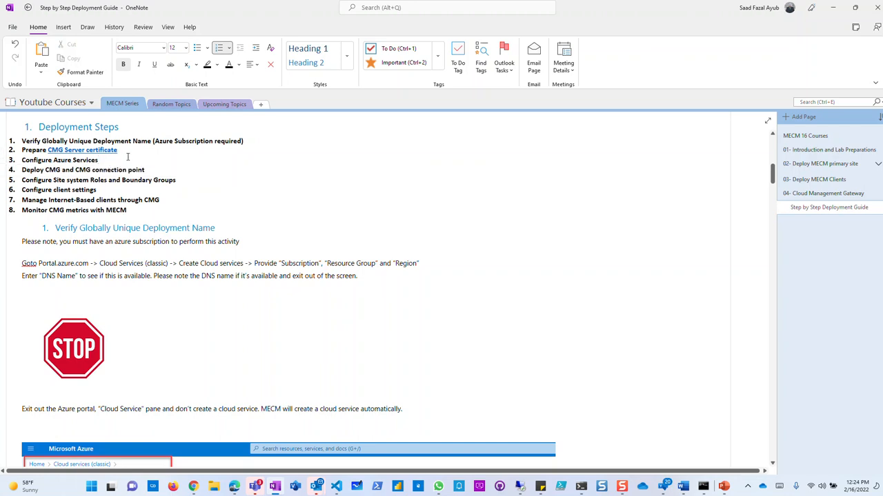
pyautogui.press('Return')
pyautogui.press('Tab')
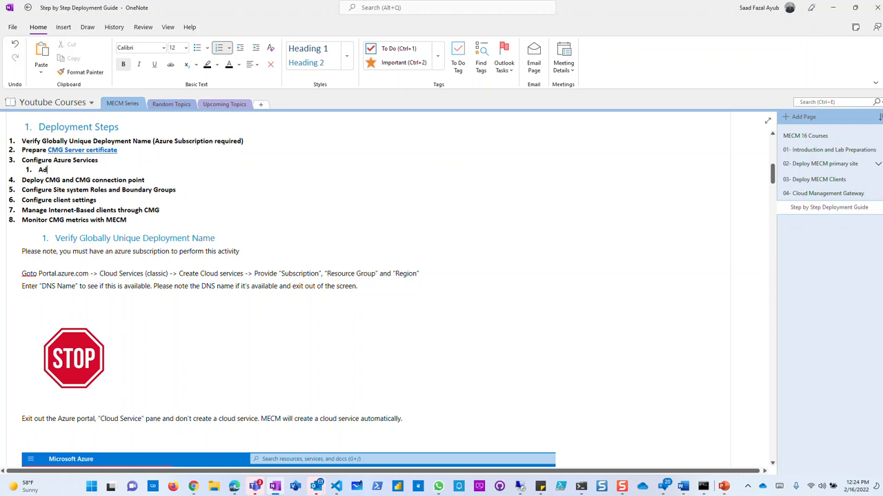
pyautogui.write('Add Az')
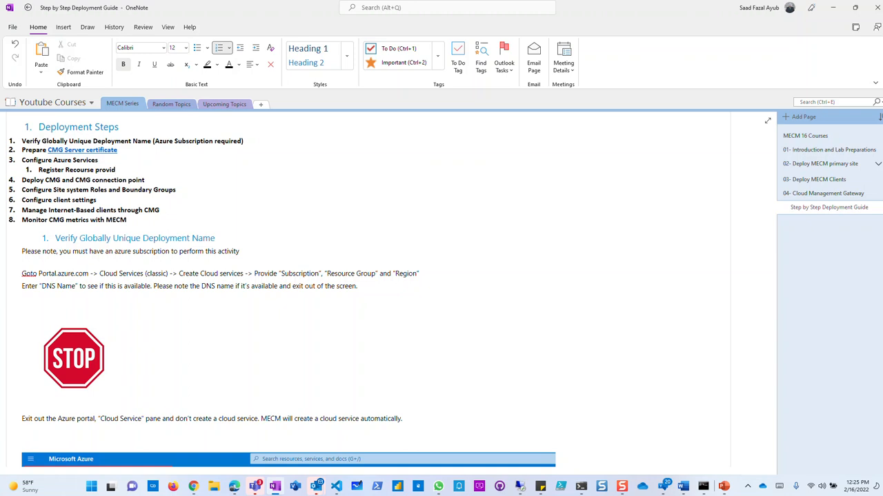
pyautogui.write('n Azure')
pyautogui.press('Return')
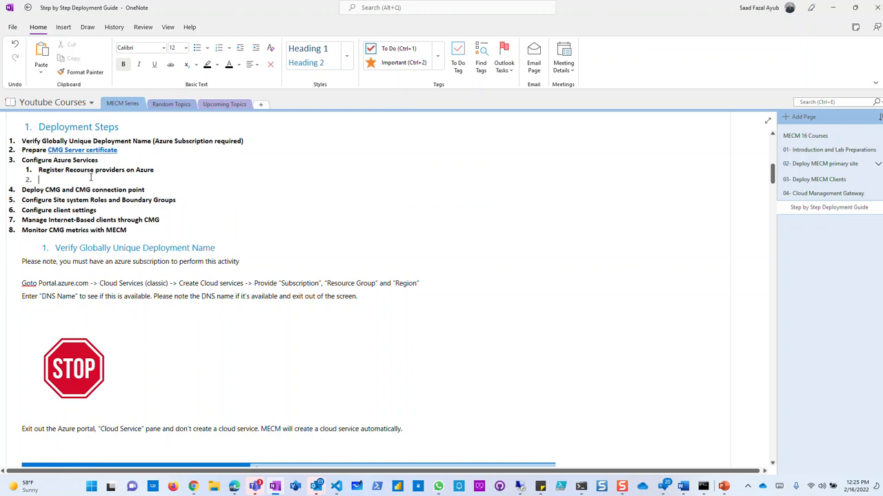
pyautogui.write('Add Azure Services')
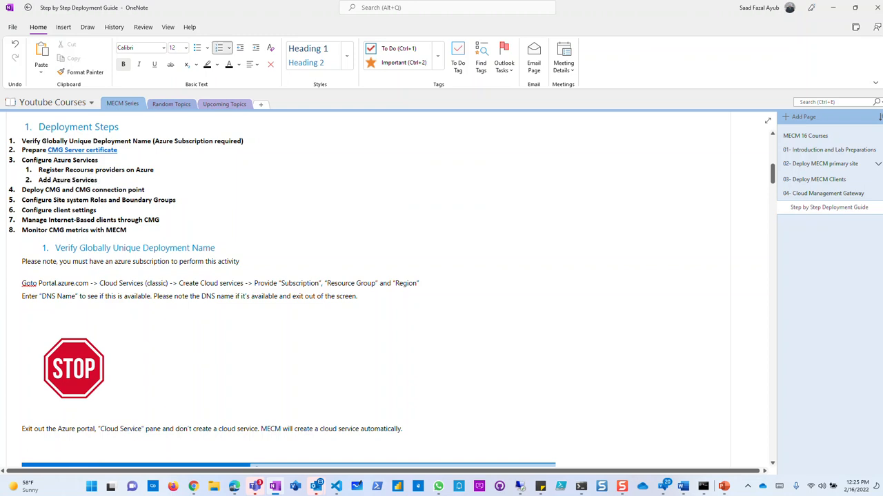
pyautogui.write(' in MECM')
pyautogui.press('Return')
pyautogui.write('Create ')
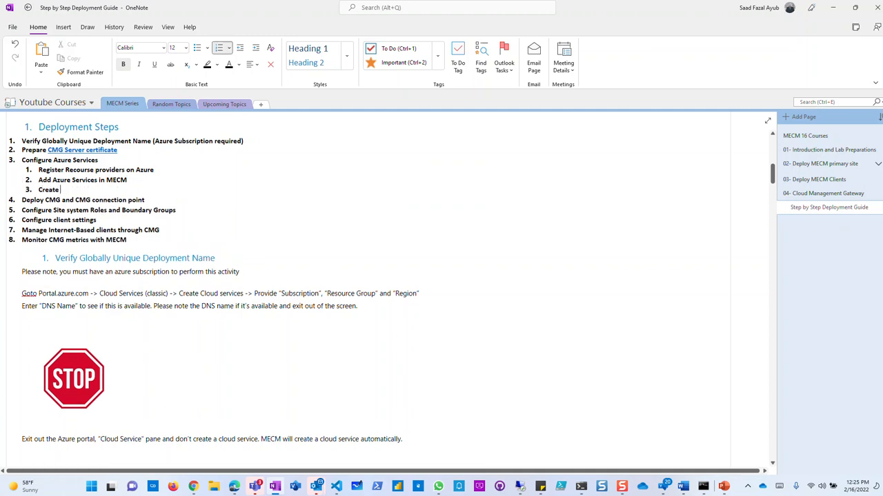
pyautogui.write('the Web')
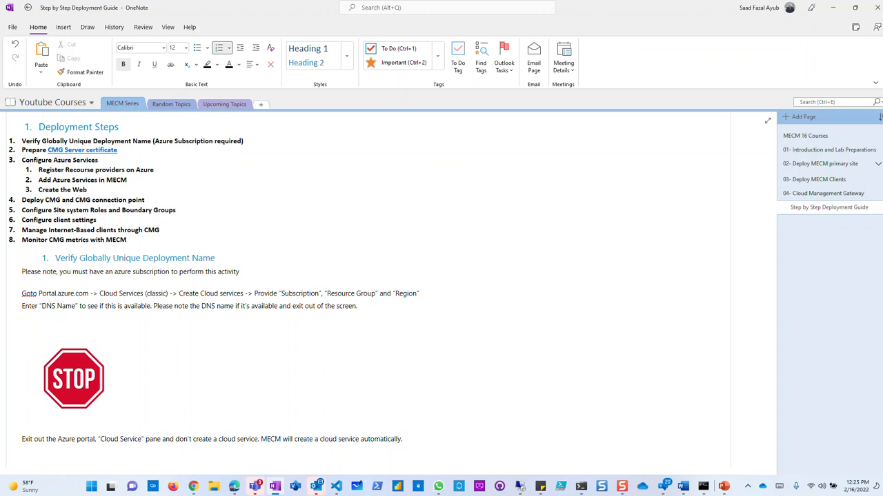
pyautogui.write(' (Server) app registration')
pyautogui.click(520, 487)
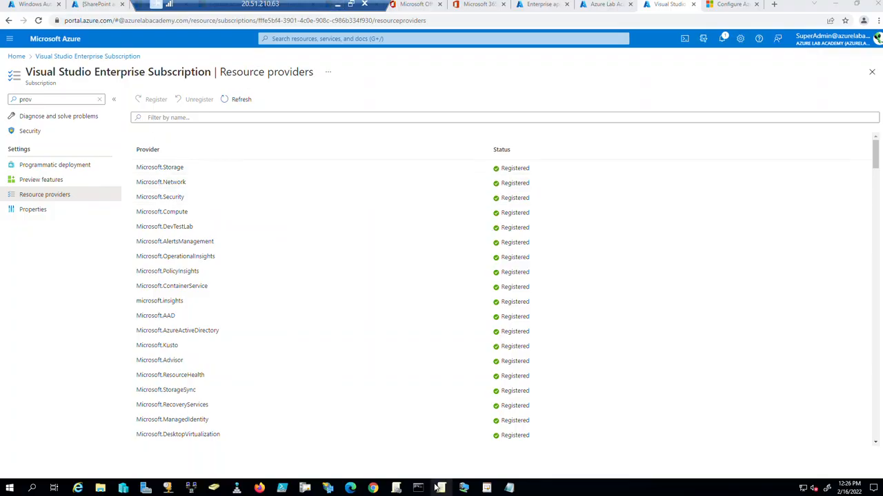
# Switch to the SCCM01 VM, minimise certlm, and launch Configure Azure Services from the ribbon.
pyautogui.moveTo(463, 487)
pyautogui.moveTo(524, 449)
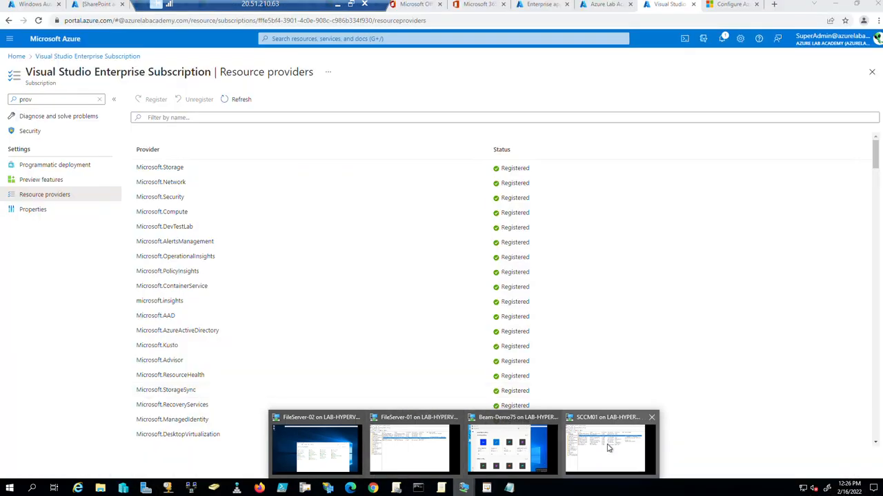
pyautogui.click(609, 448)
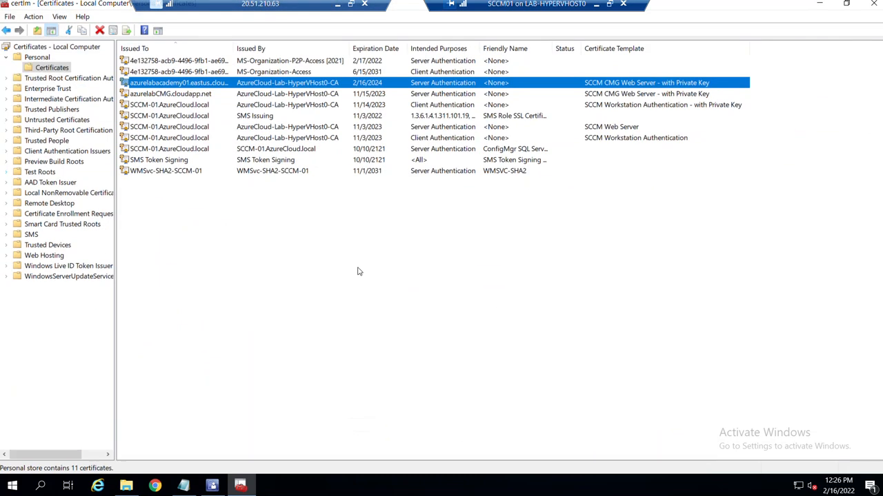
pyautogui.click(819, 3)
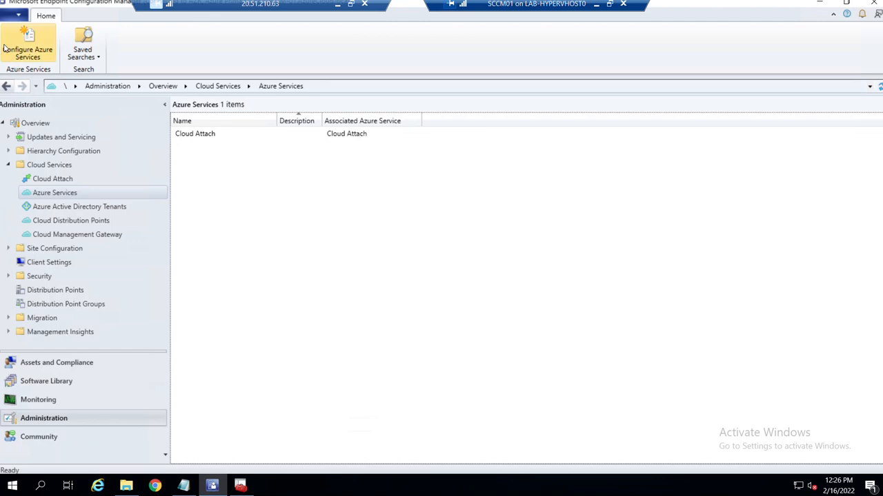
pyautogui.click(33, 44)
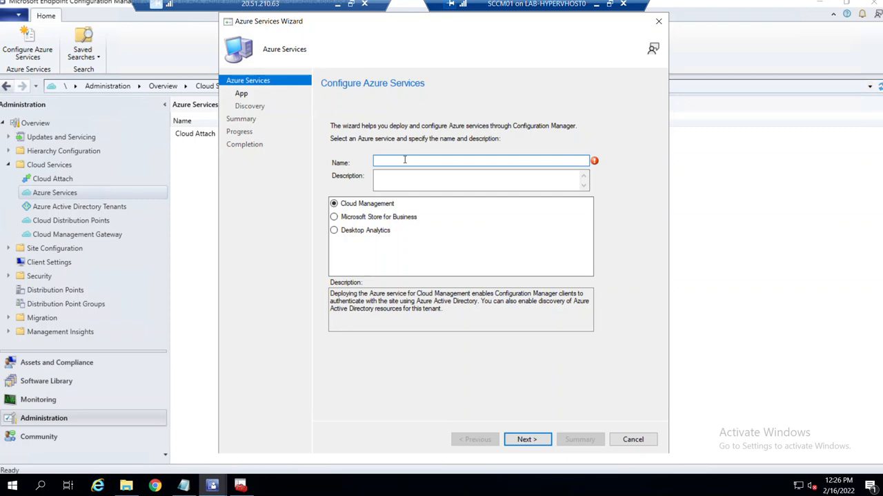
# Name the Cloud Management service azurelabacademy01CMG, describe it as 'MECM CMG Cloud Service', and continue.
pyautogui.write('A')
pyautogui.press('BackSpace')
pyautogui.write('azurelabacademy01.eastus..cloudapp.azure.com')
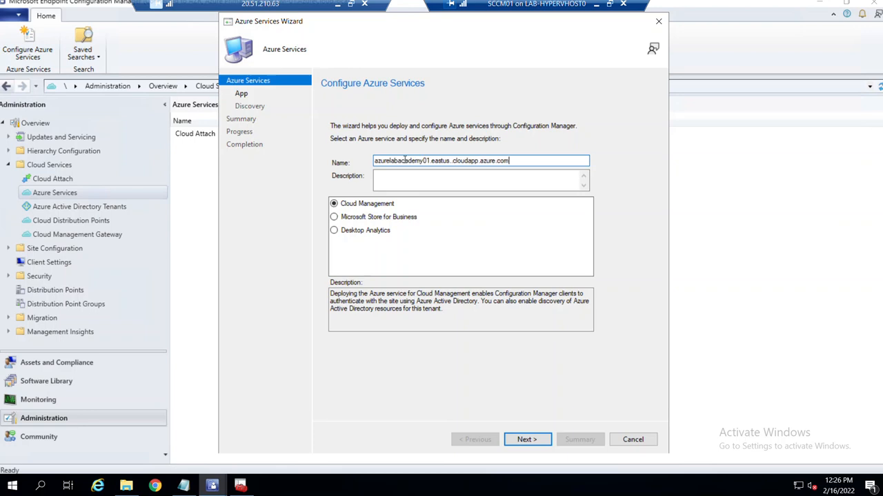
pyautogui.moveTo(432, 160); pyautogui.dragTo(544, 160)
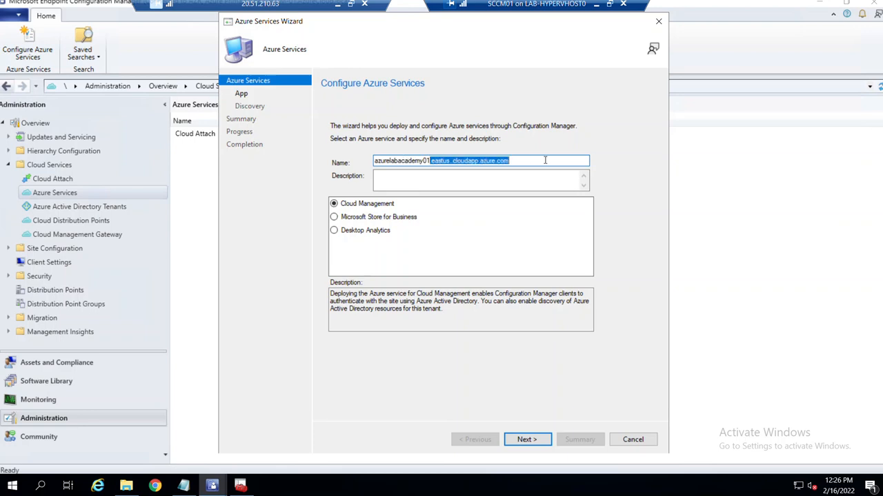
pyautogui.press('BackSpace')
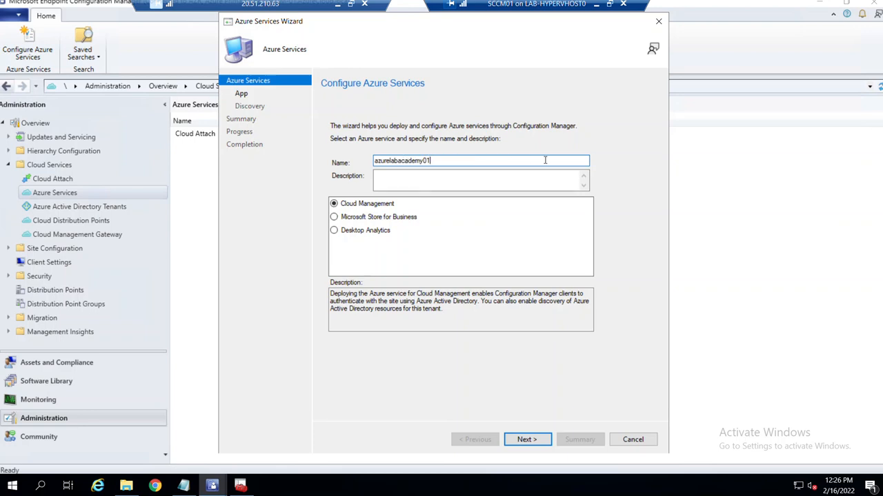
pyautogui.write('CMG')
pyautogui.click(433, 175)
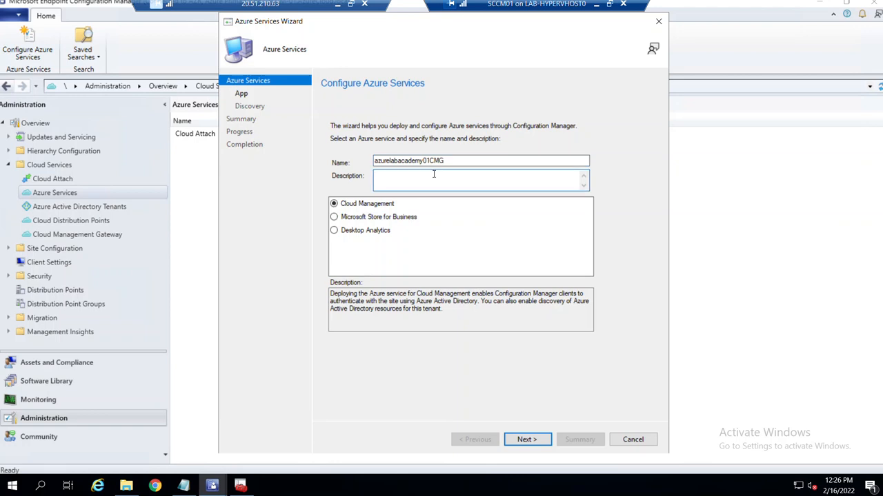
pyautogui.write('MECM CMG Cloud Service')
pyautogui.click(526, 440)
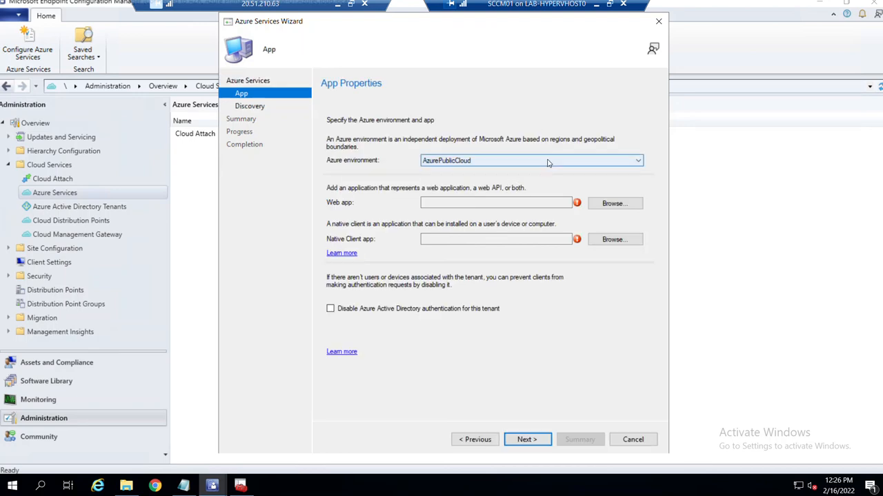
# Keep AzurePublicCloud as the Azure environment and browse the available server apps for the Web app.
pyautogui.click(548, 163)
pyautogui.click(535, 168)
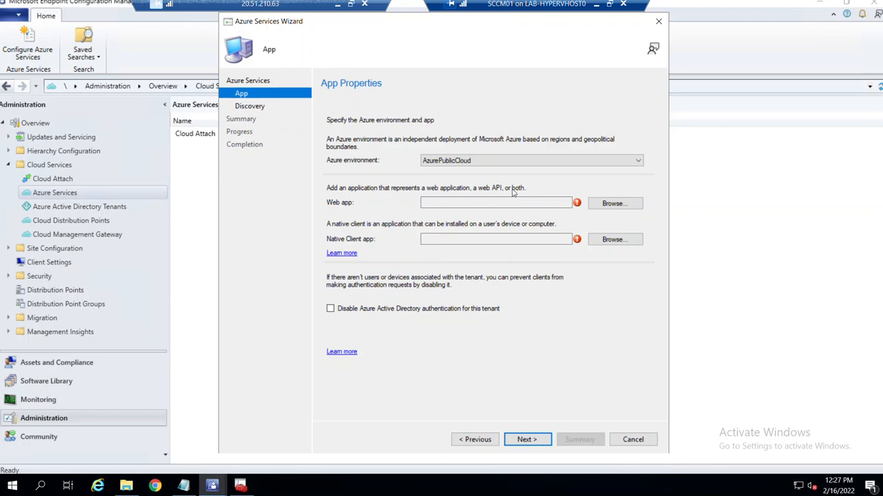
pyautogui.click(603, 205)
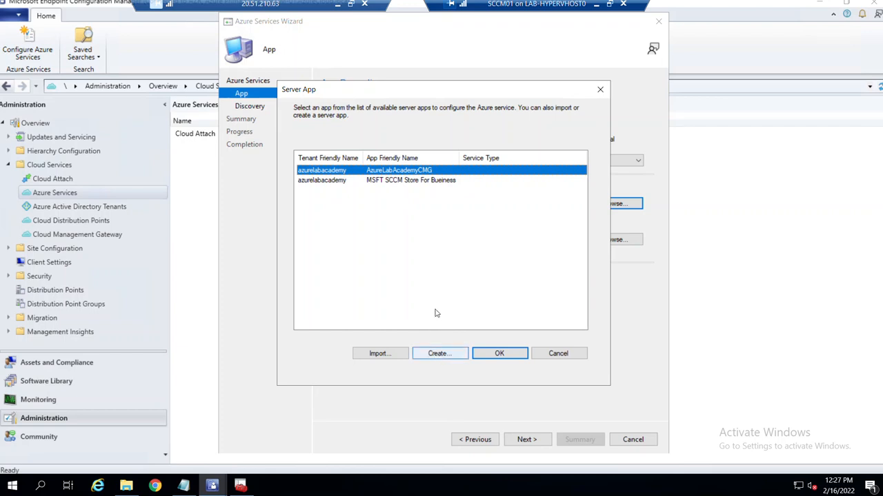
# Start a new server app named azurelabacademy01CMG with a secret key expiring in 2 years.
pyautogui.click(431, 355)
pyautogui.moveTo(228, 39); pyautogui.dragTo(509, 237)
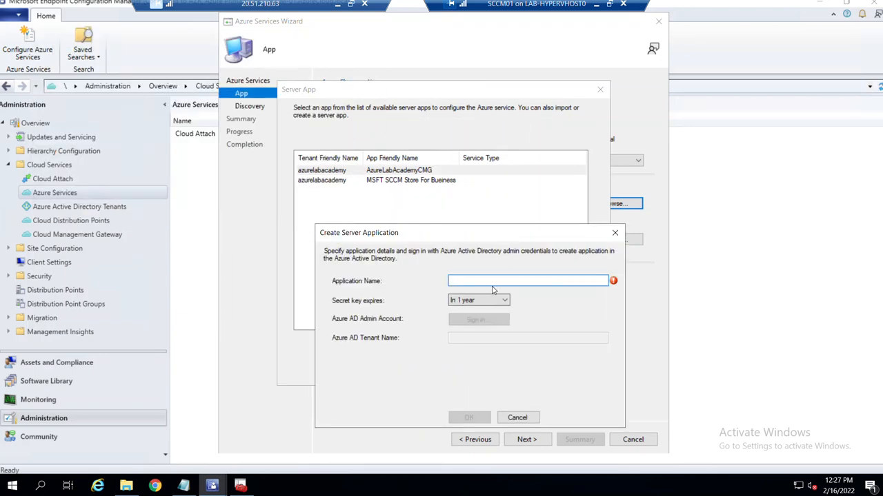
pyautogui.write('azurelabacademy01.eastus.cloudapp.azure.com')
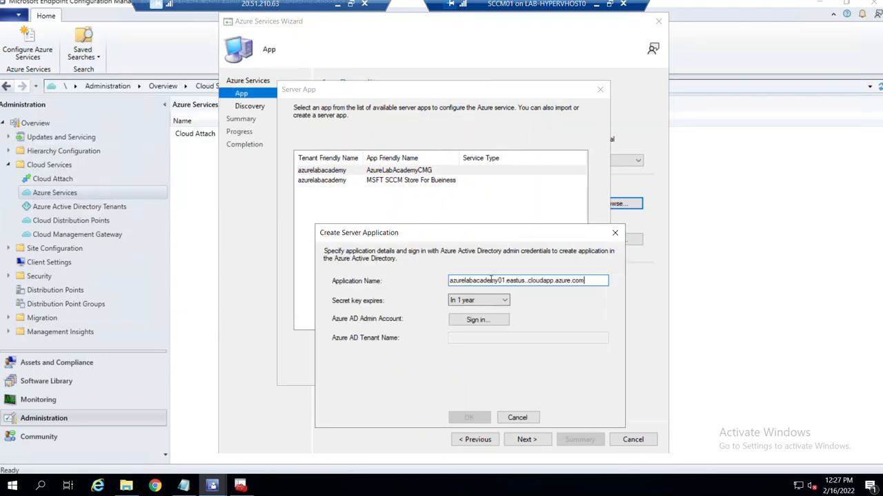
pyautogui.moveTo(506, 281); pyautogui.dragTo(583, 284)
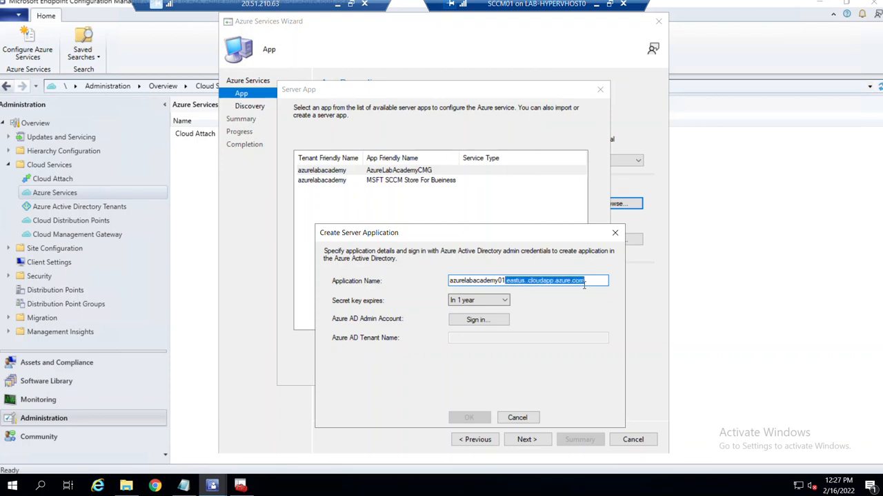
pyautogui.press('BackSpace')
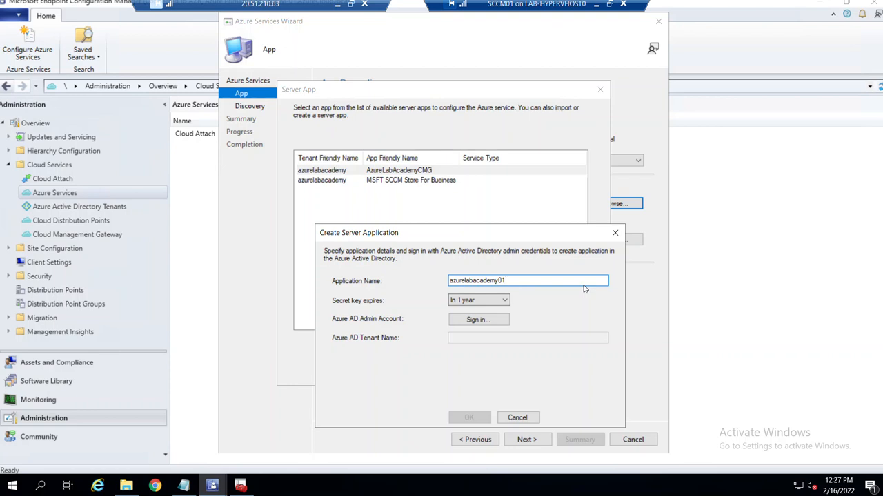
pyautogui.write('CMG')
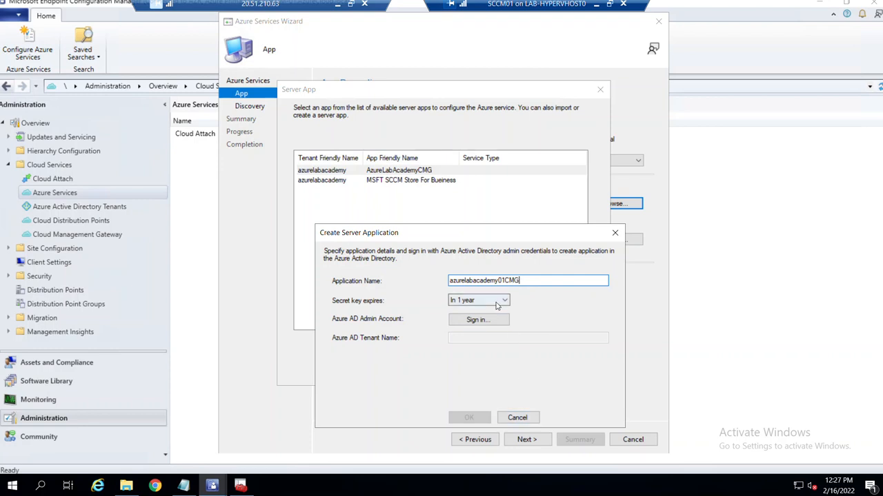
pyautogui.click(496, 304)
pyautogui.click(484, 319)
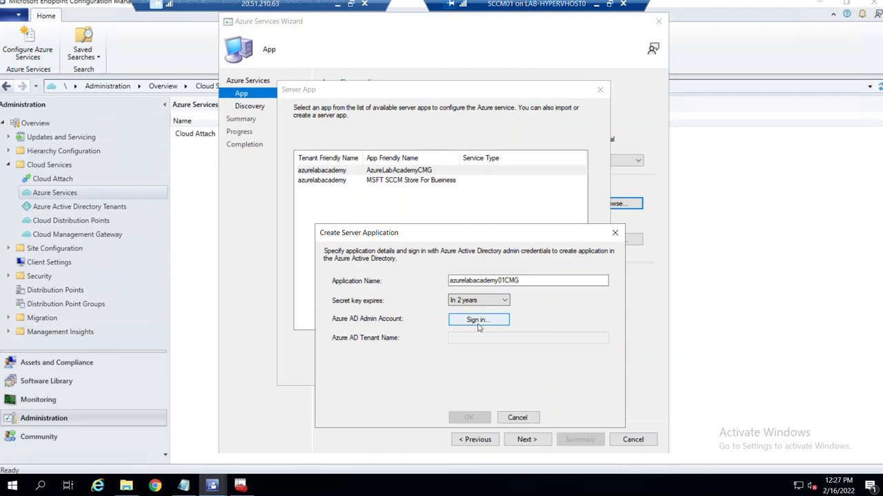
# Sign in with the Azure AD admin account, create the app, and select it as the Web app.
pyautogui.click(480, 321)
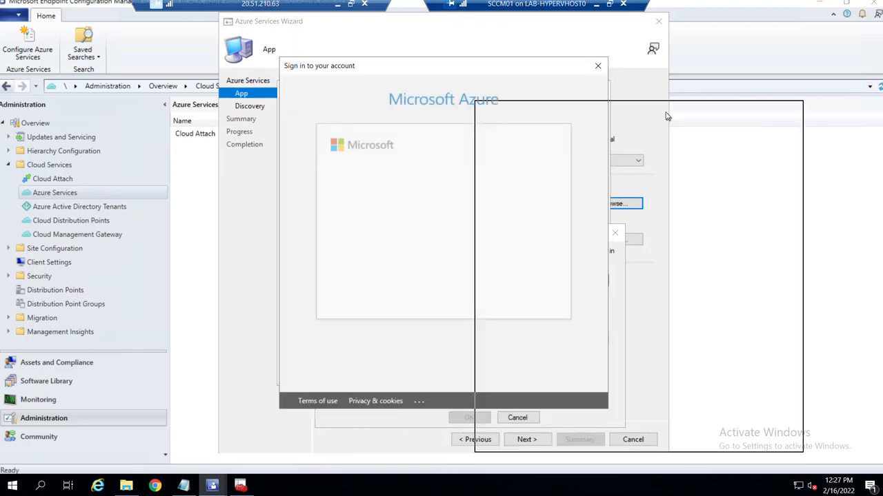
pyautogui.click(640, 250)
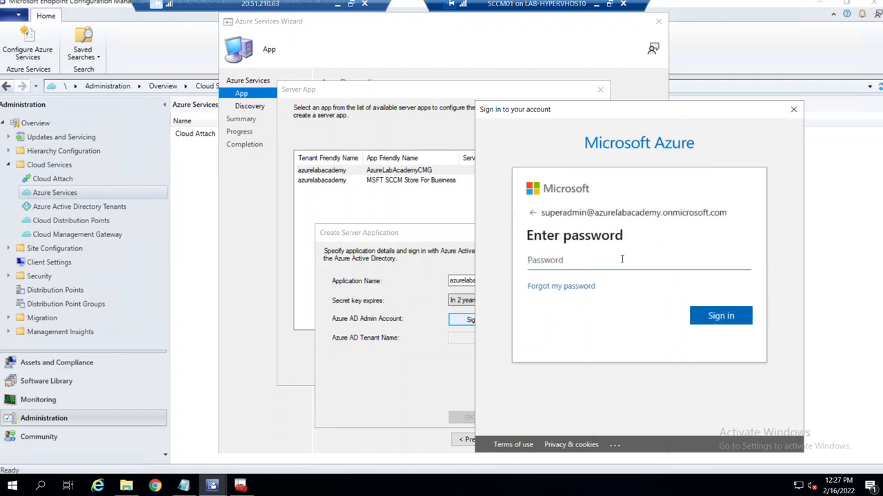
pyautogui.hotkey('ctrl', 'v')
pyautogui.click(741, 319)
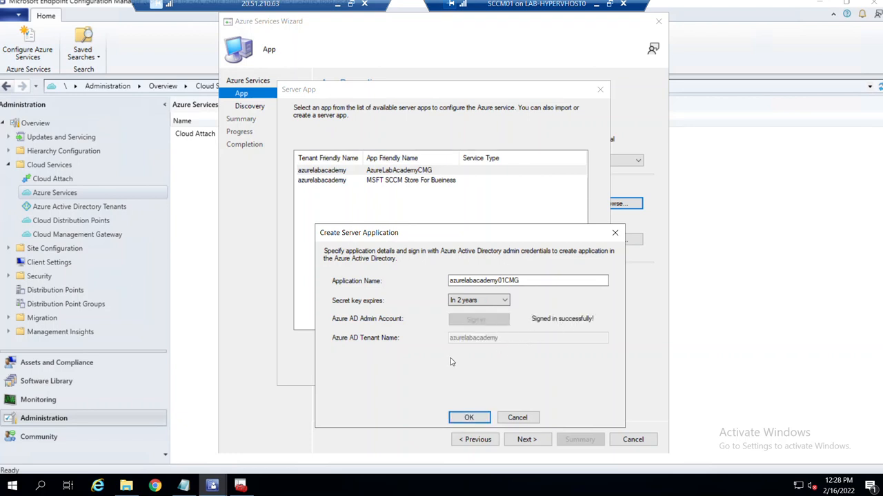
pyautogui.click(469, 419)
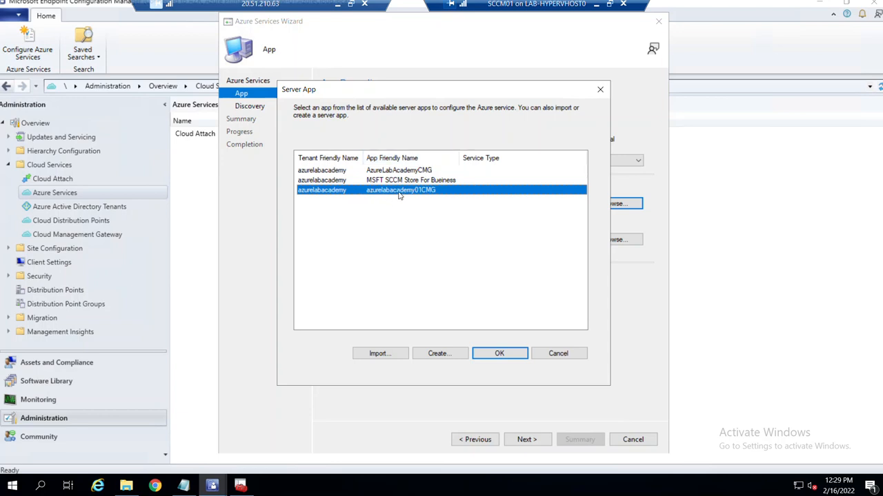
pyautogui.click(505, 357)
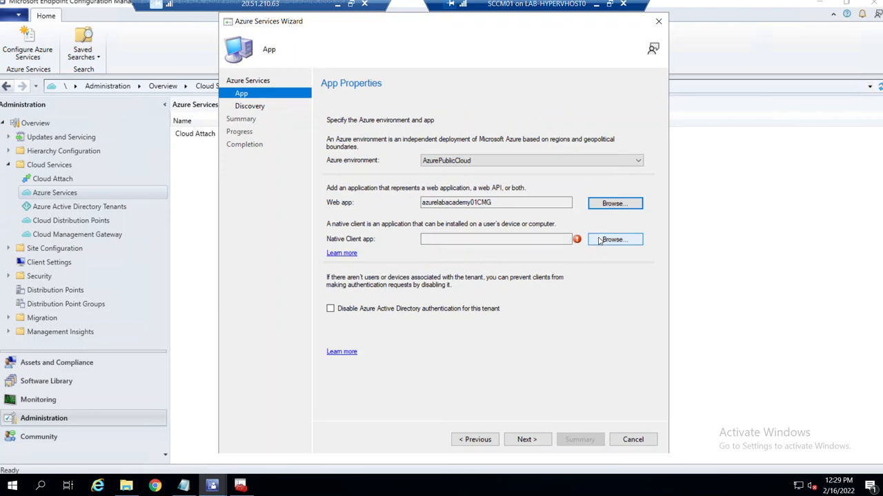
# Start a new native client app named azurelabacademy01CMGNCA.
pyautogui.click(609, 241)
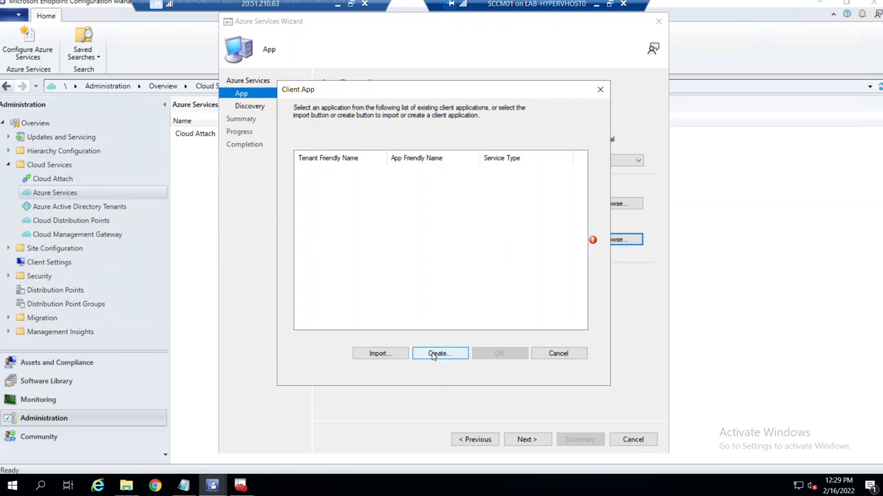
pyautogui.click(438, 354)
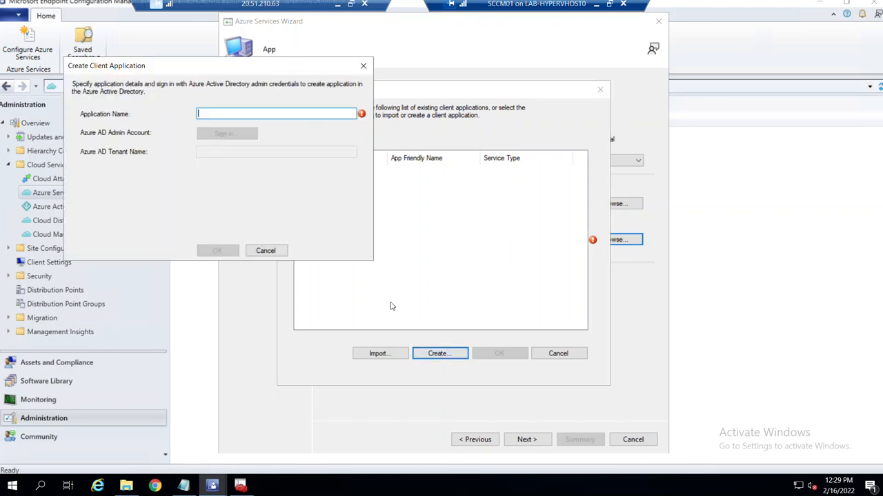
pyautogui.moveTo(251, 70); pyautogui.dragTo(581, 212)
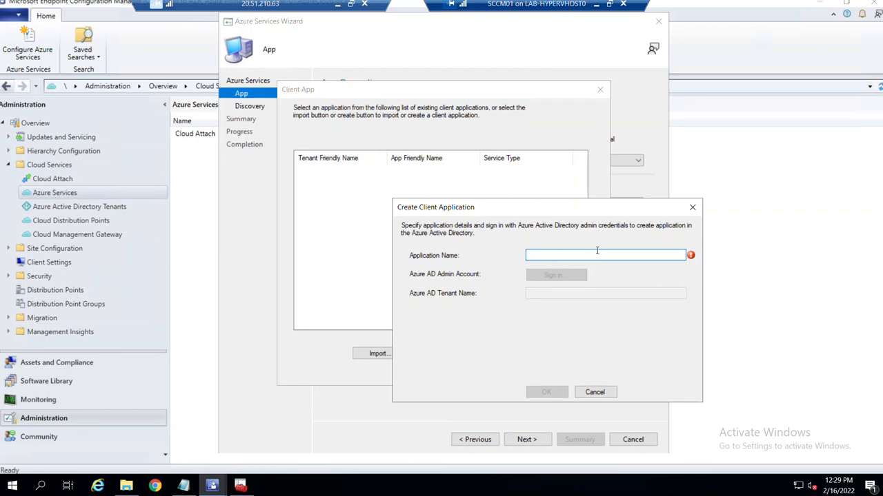
pyautogui.write('azurelabacademy01.eastus..cloudapp.azure.com')
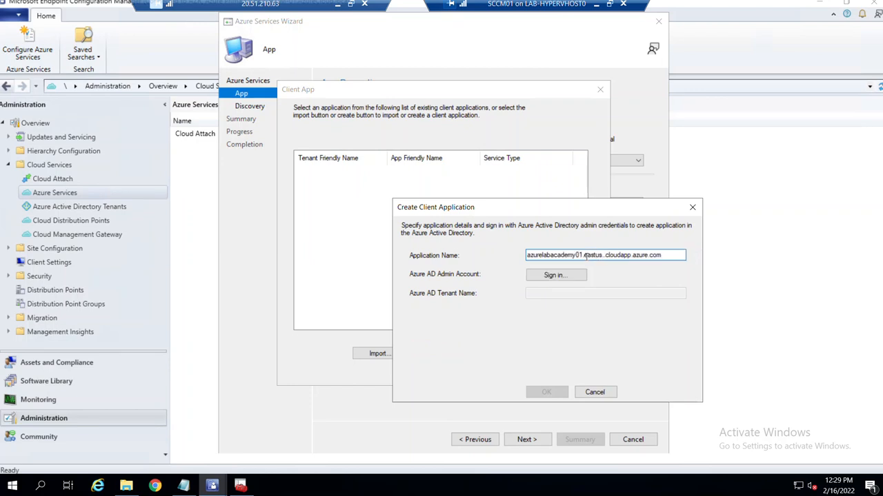
pyautogui.moveTo(584, 256); pyautogui.dragTo(662, 240)
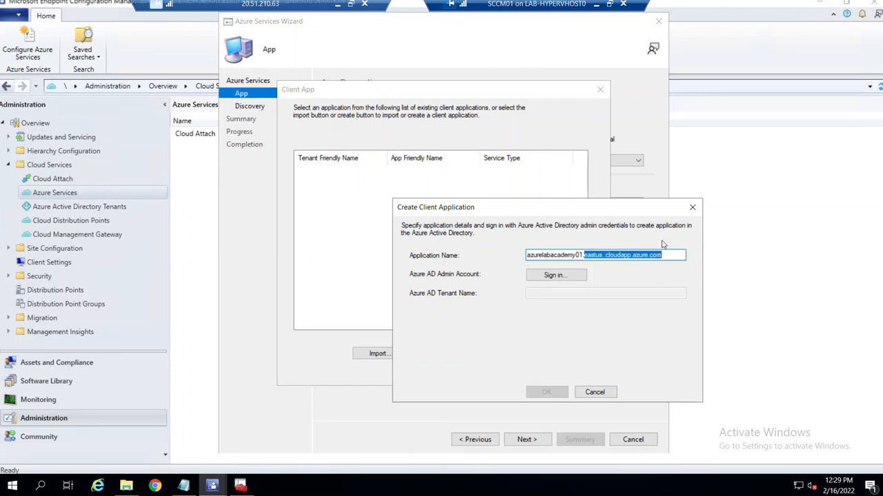
pyautogui.press('BackSpace')
pyautogui.write('CMG')
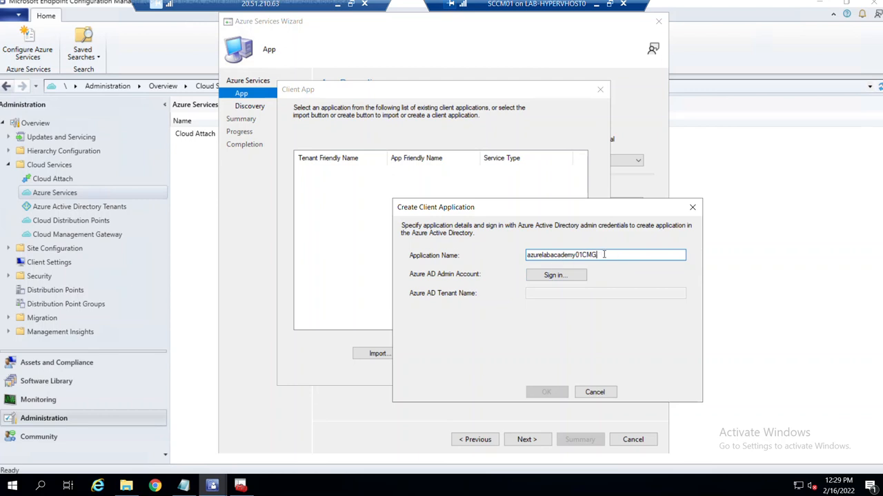
pyautogui.write('N')
pyautogui.doubleClick(613, 255)
pyautogui.hotkey('ctrl', 'c')
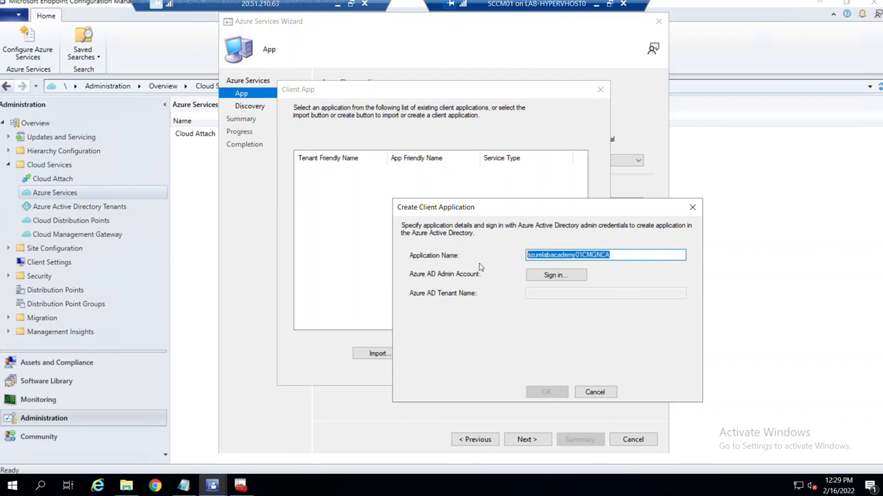
# Paste the client app name azurelabacademy01CMGNCA onto a new line in the Notepad notes.
pyautogui.click(181, 486)
pyautogui.press('Return')
pyautogui.hotkey('ctrl', 'v')
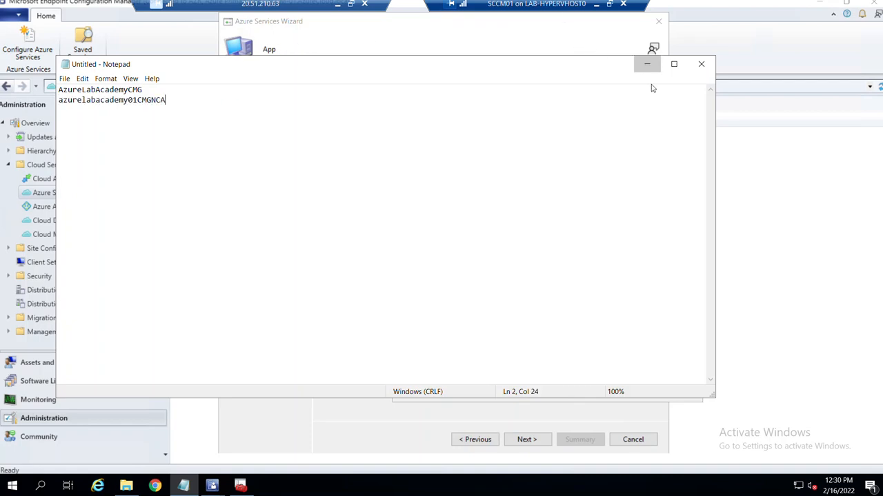
pyautogui.click(646, 63)
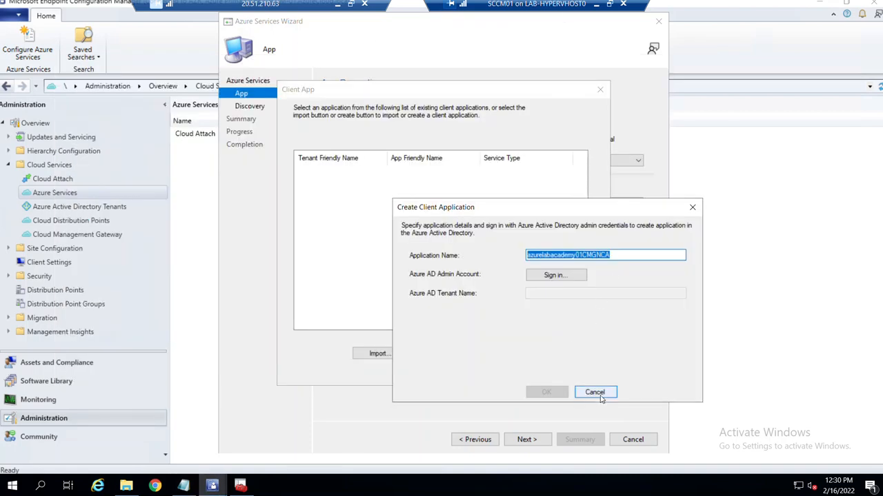
# Sign in with the Azure AD admin account, create the client app, and select it as Native Client app.
pyautogui.click(579, 277)
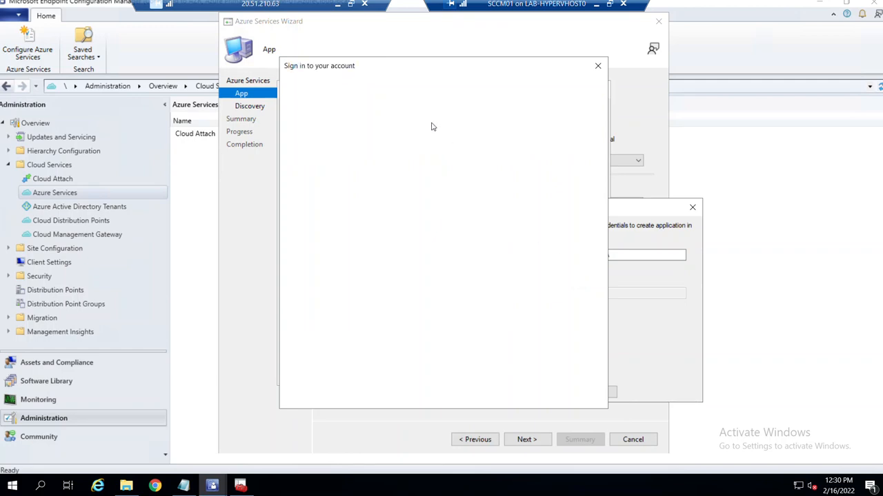
pyautogui.click(426, 198)
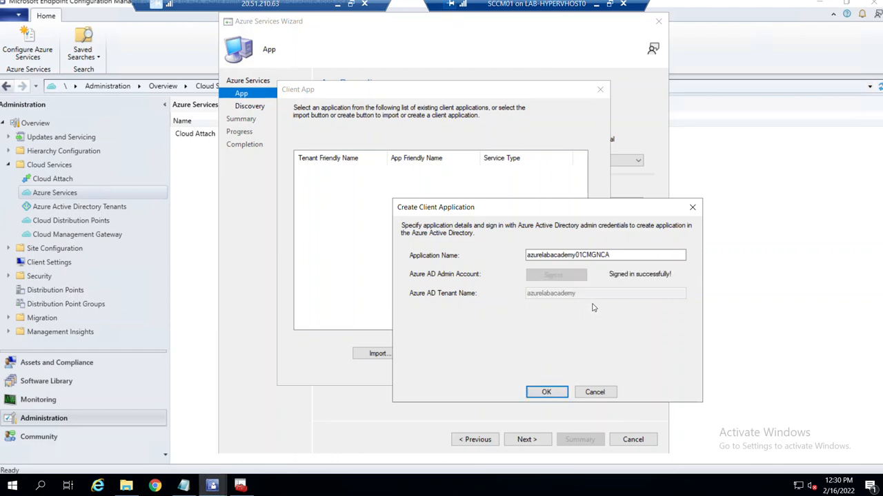
pyautogui.click(548, 392)
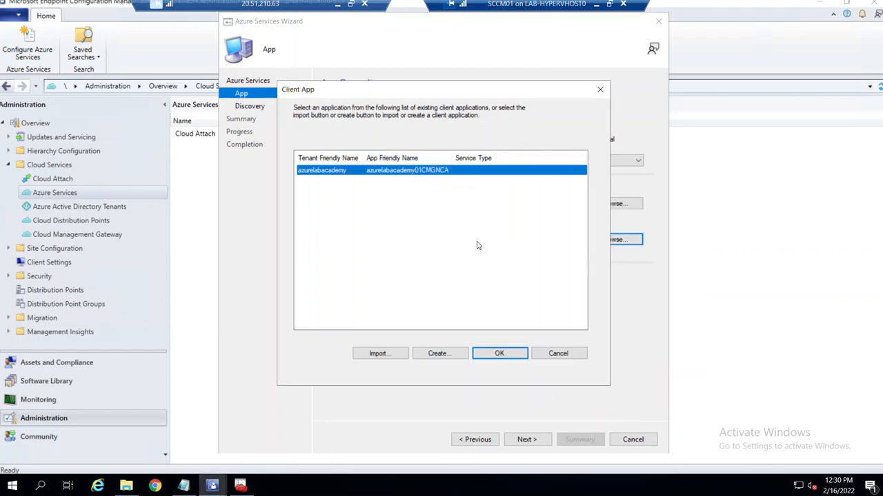
pyautogui.click(500, 356)
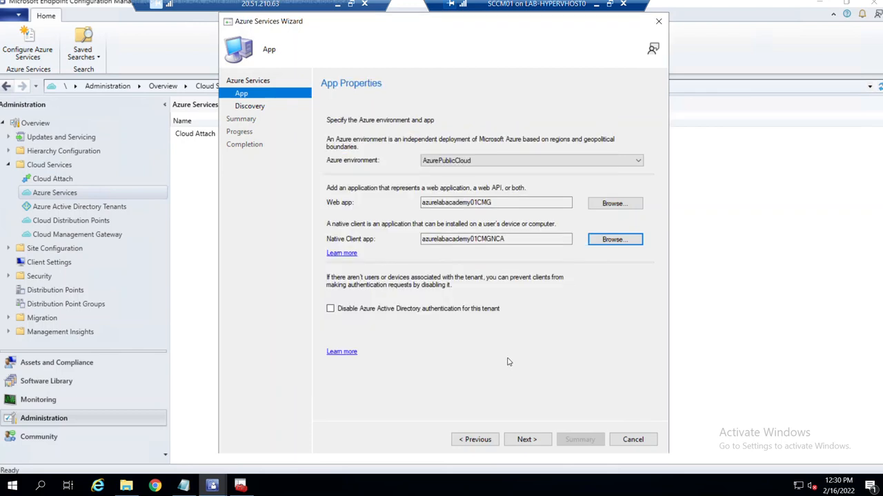
# Turn off Azure AD User Discovery, complete the wizard, and widen the Description column in Azure Services.
pyautogui.click(531, 441)
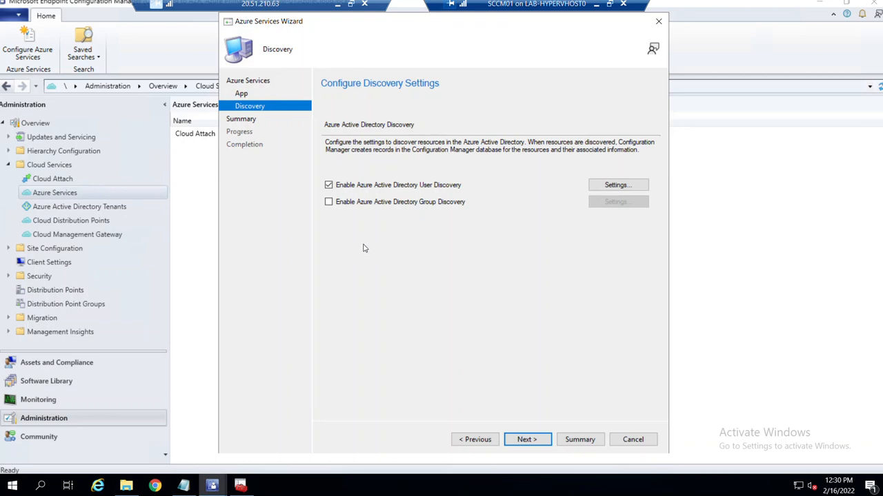
pyautogui.click(329, 186)
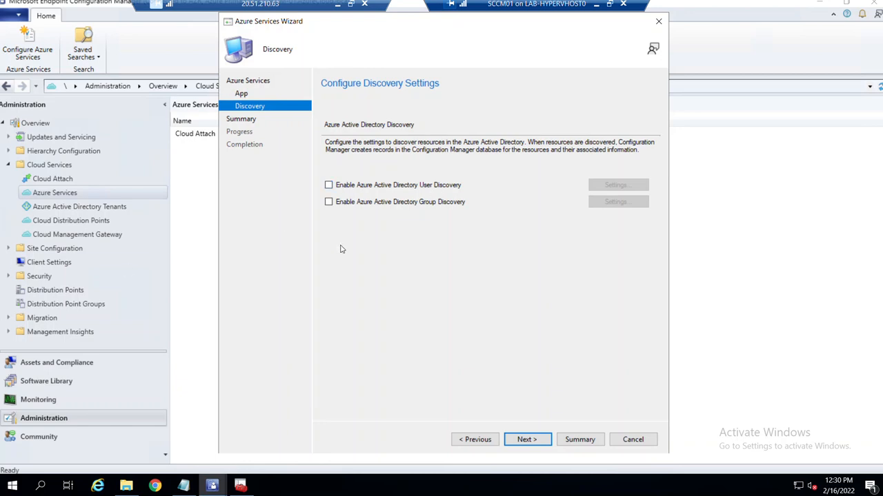
pyautogui.click(536, 440)
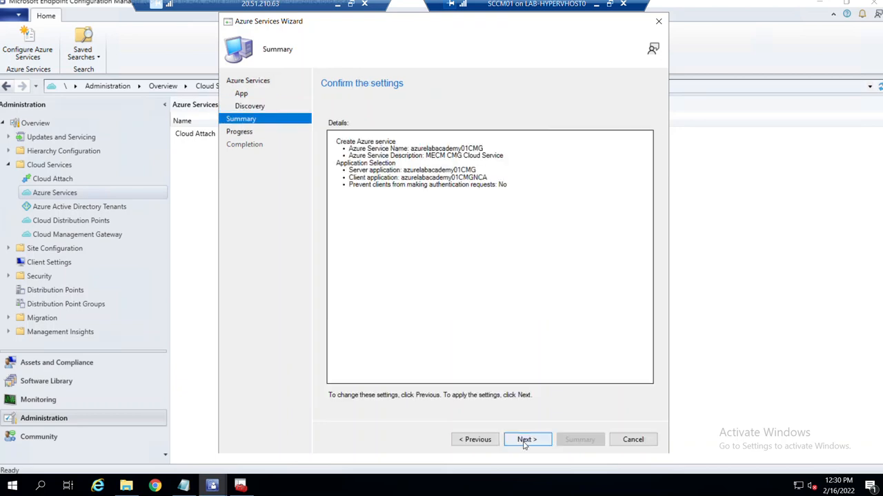
pyautogui.click(528, 442)
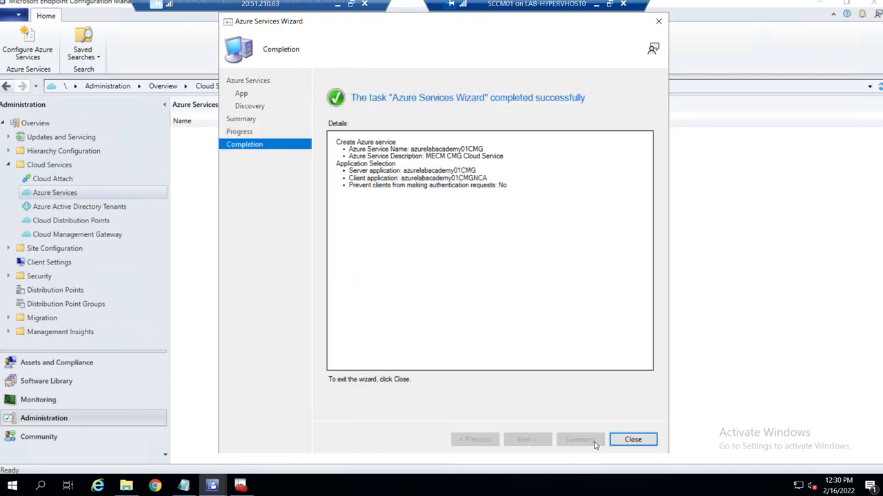
pyautogui.click(632, 440)
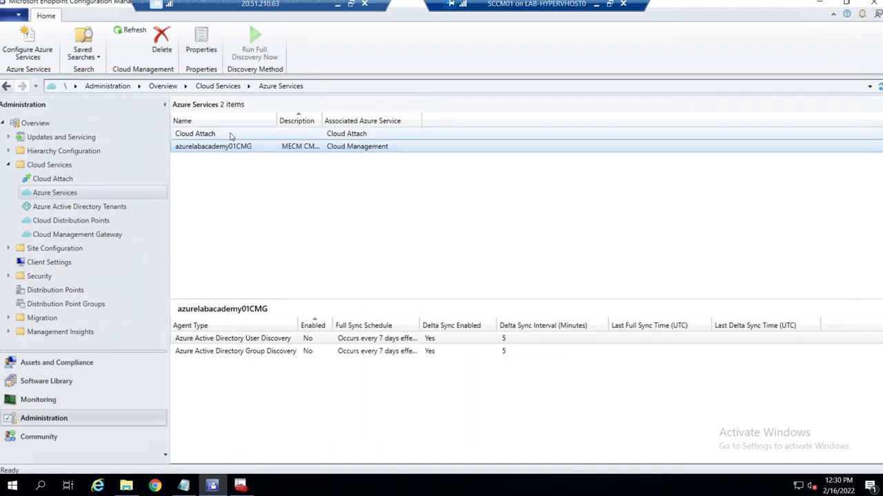
pyautogui.doubleClick(322, 122)
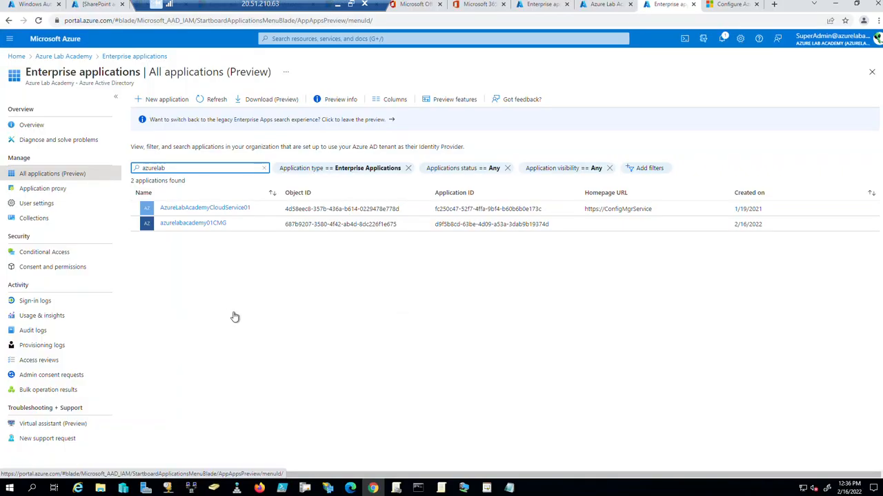
# Go to the directory's Enterprise applications and search for 'azure'.
pyautogui.click(245, 307)
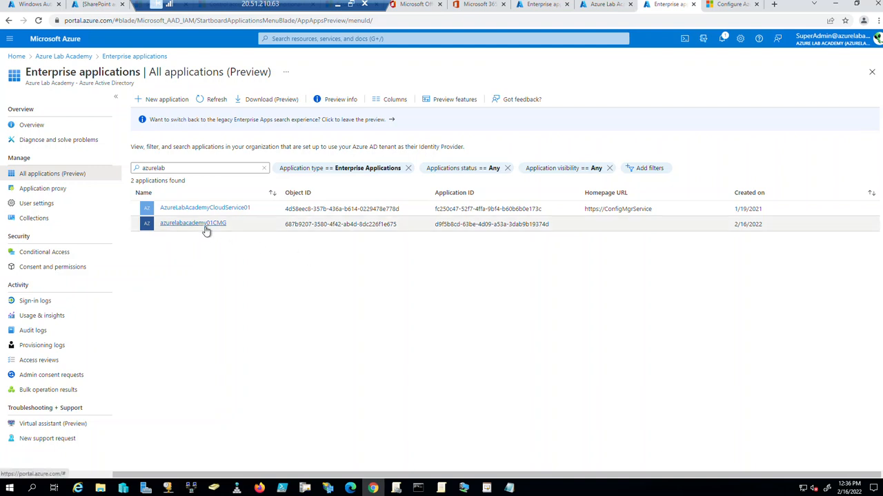
pyautogui.click(74, 56)
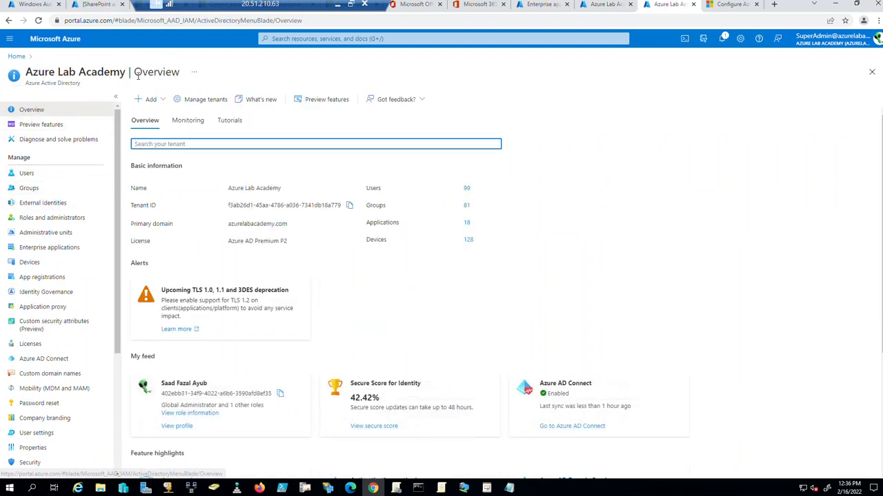
pyautogui.click(48, 247)
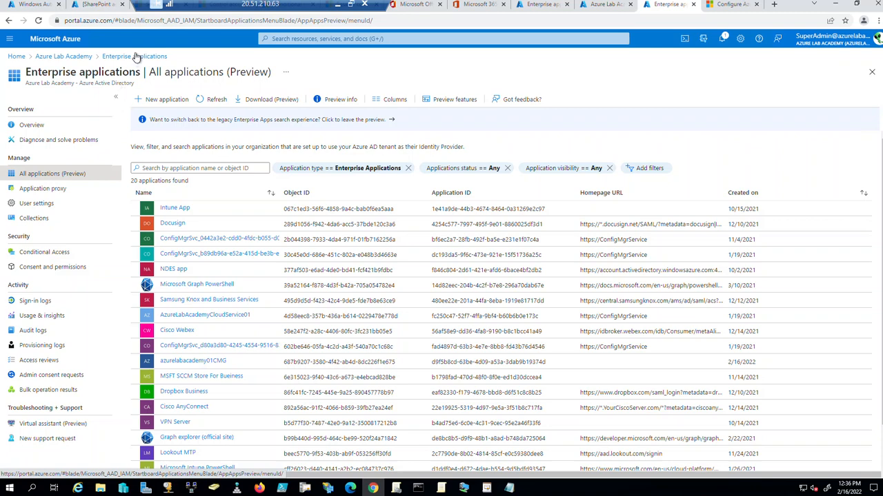
pyautogui.click(198, 168)
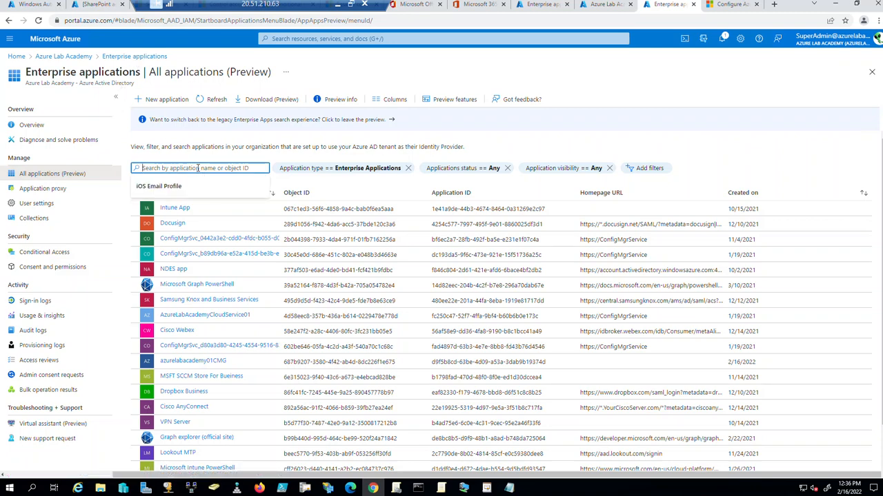
pyautogui.write('azurelab')
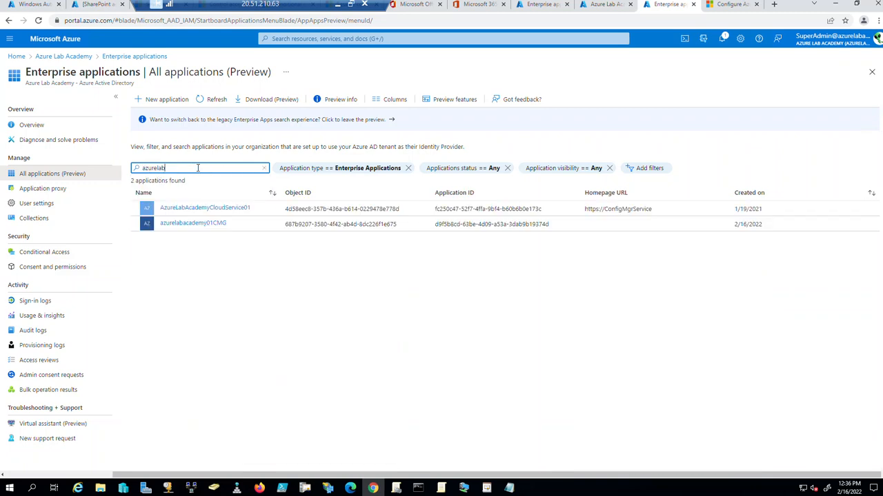
# Open the azurelabacademy01CMG application's overview, then close it to return to the list.
pyautogui.click(204, 224)
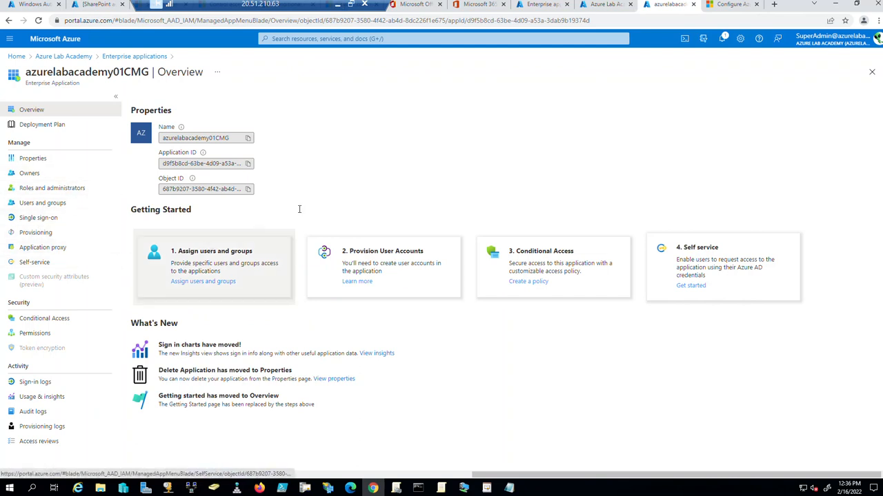
pyautogui.click(871, 72)
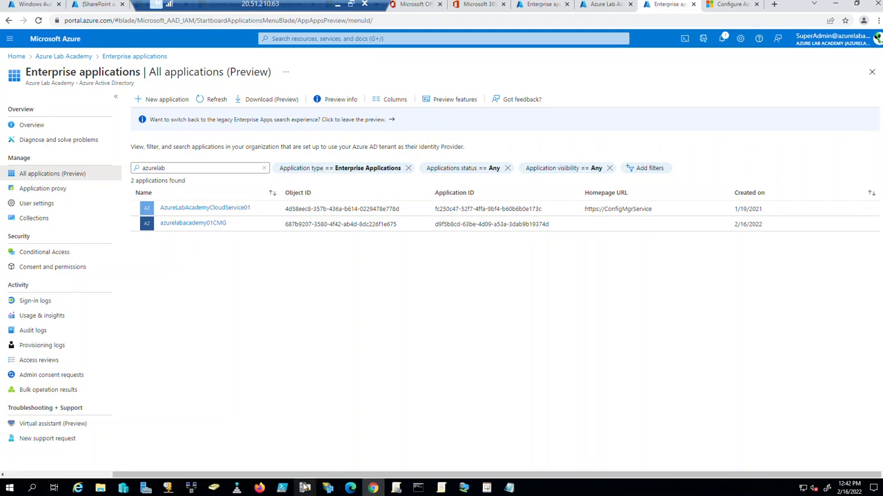
pyautogui.moveTo(466, 489)
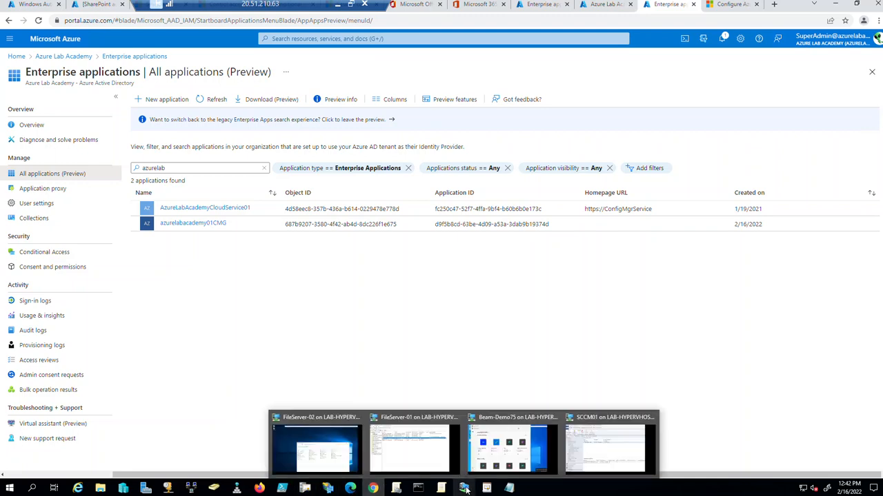
# In the SCCM01 console, open the empty Cloud Management Gateway node and start Create Cloud Management Gateway.
pyautogui.click(600, 449)
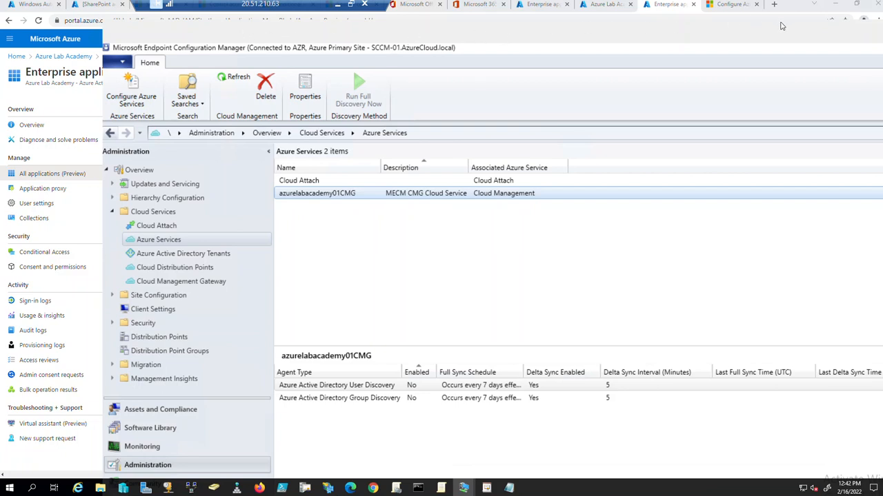
pyautogui.moveTo(291, 5); pyautogui.dragTo(174, 7)
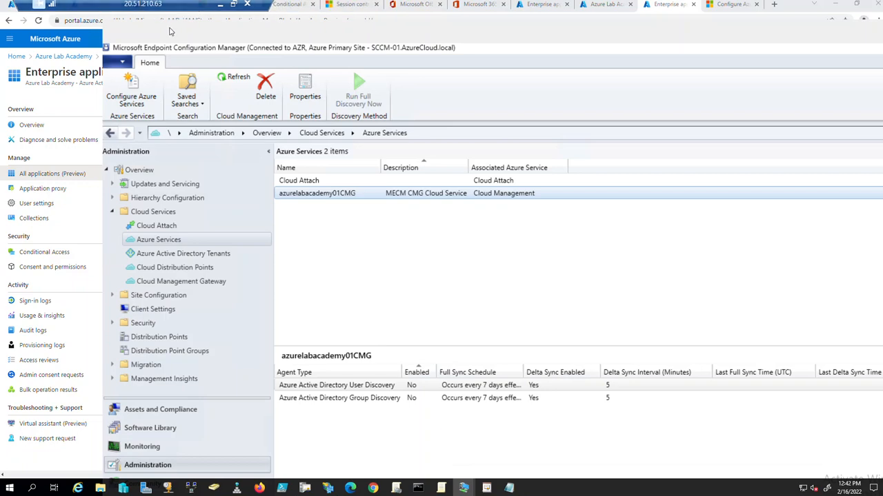
pyautogui.click(466, 489)
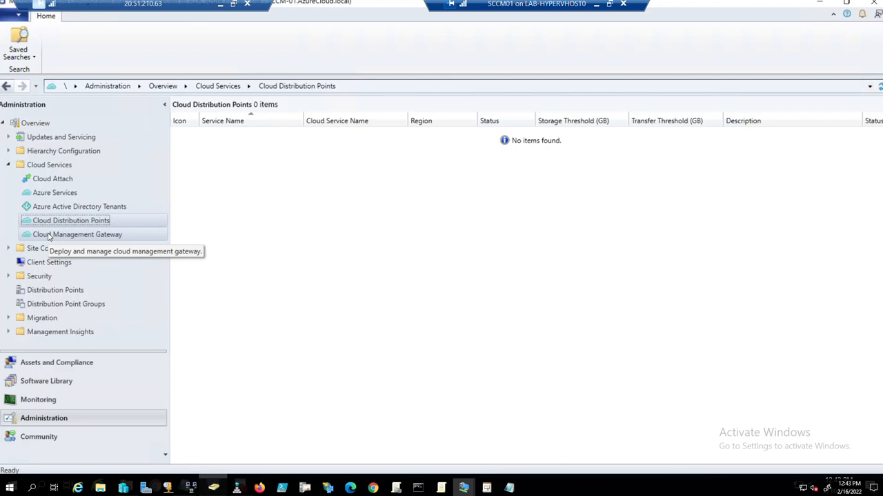
pyautogui.click(48, 235)
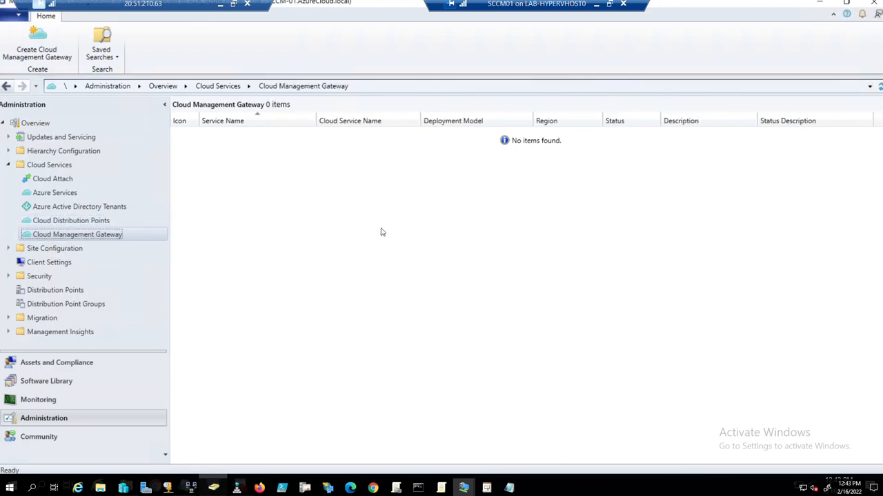
pyautogui.click(46, 43)
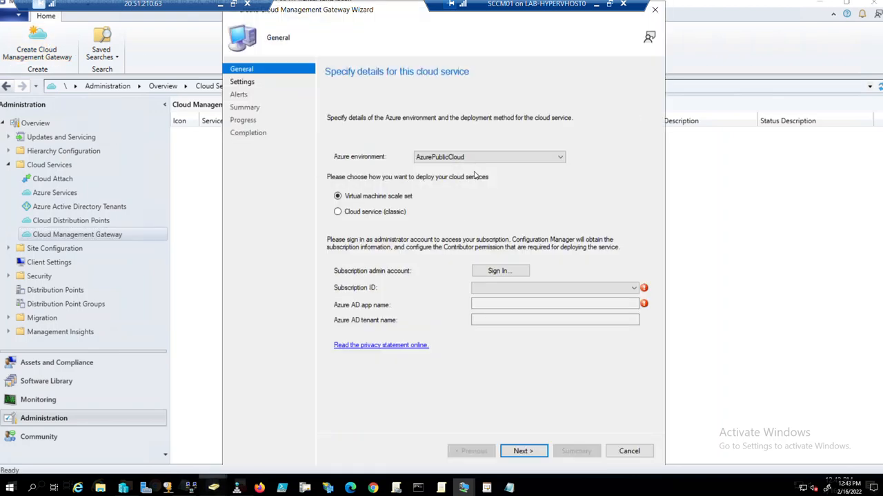
# Keep AzurePublicCloud as the environment and sign in with the subscription admin account.
pyautogui.click(476, 159)
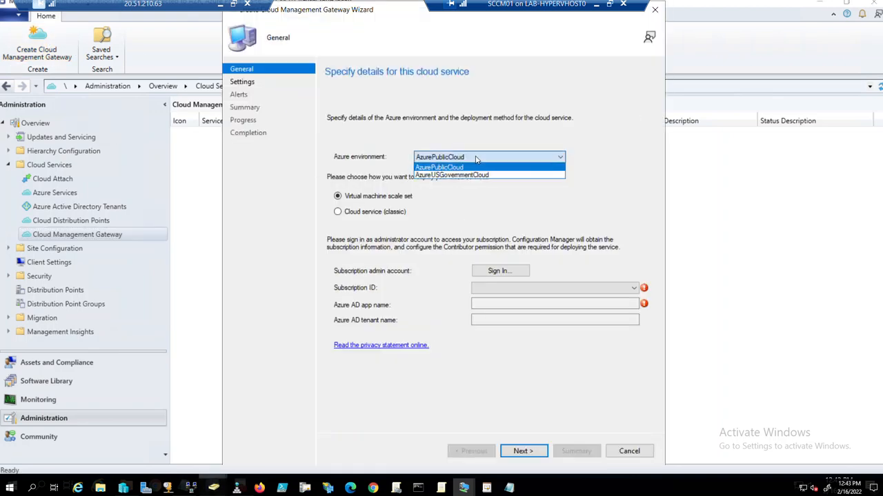
pyautogui.click(476, 159)
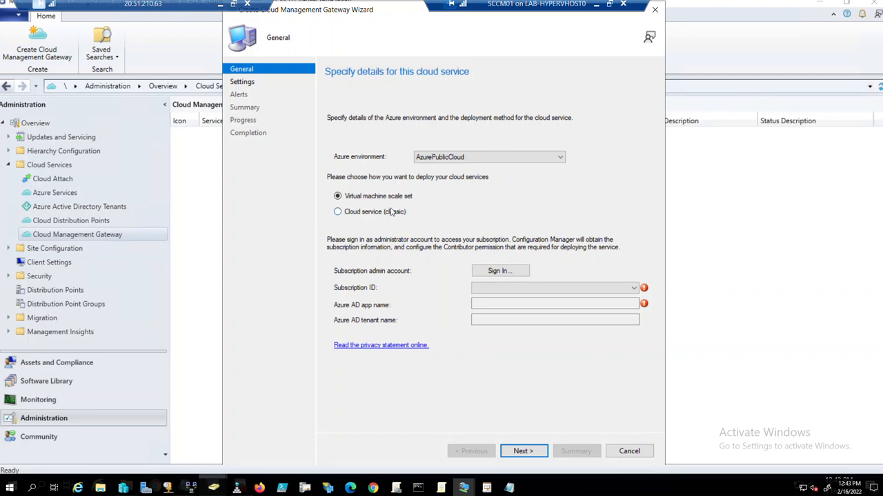
pyautogui.click(498, 271)
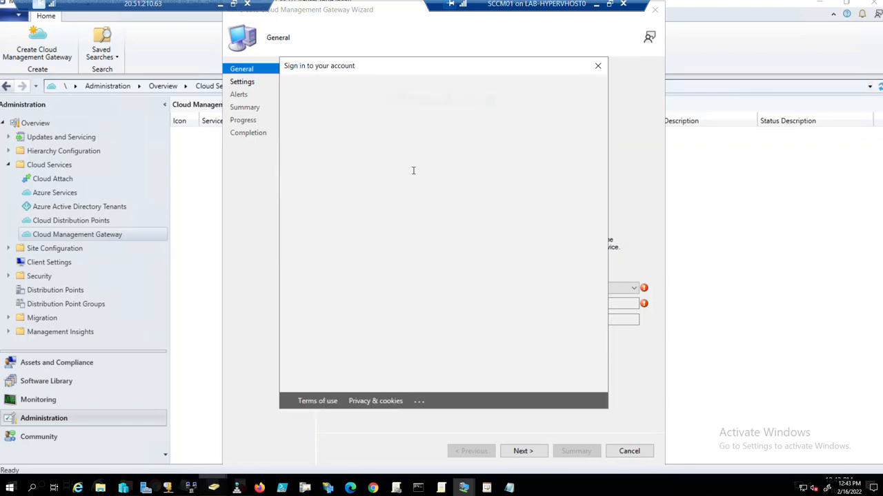
pyautogui.click(431, 217)
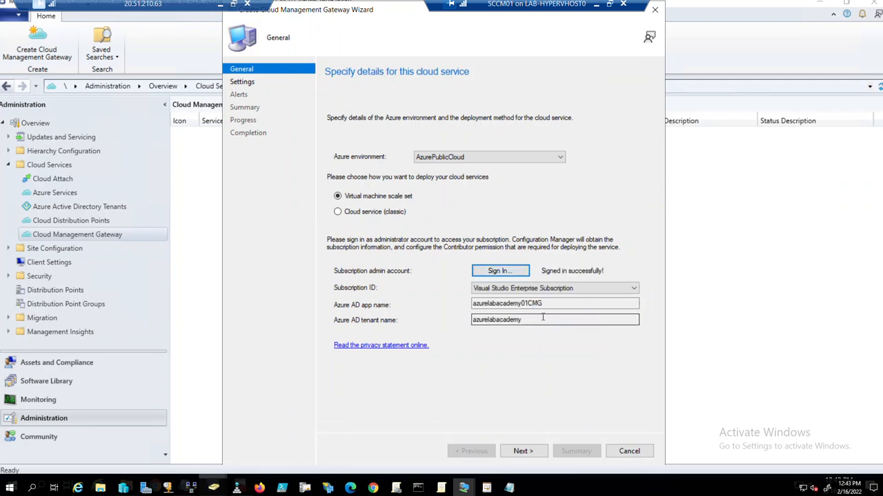
# Leave the Azure AD app name unchanged and continue to the Settings page.
pyautogui.moveTo(544, 304); pyautogui.dragTo(475, 296)
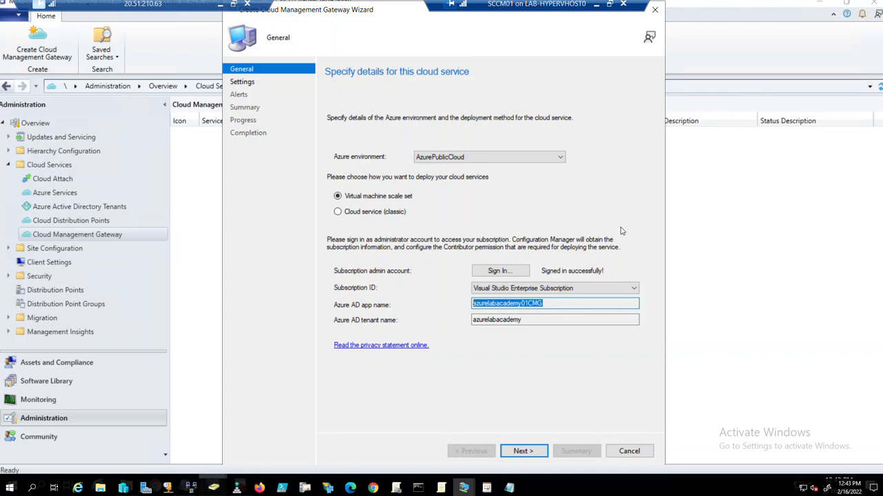
pyautogui.click(549, 303)
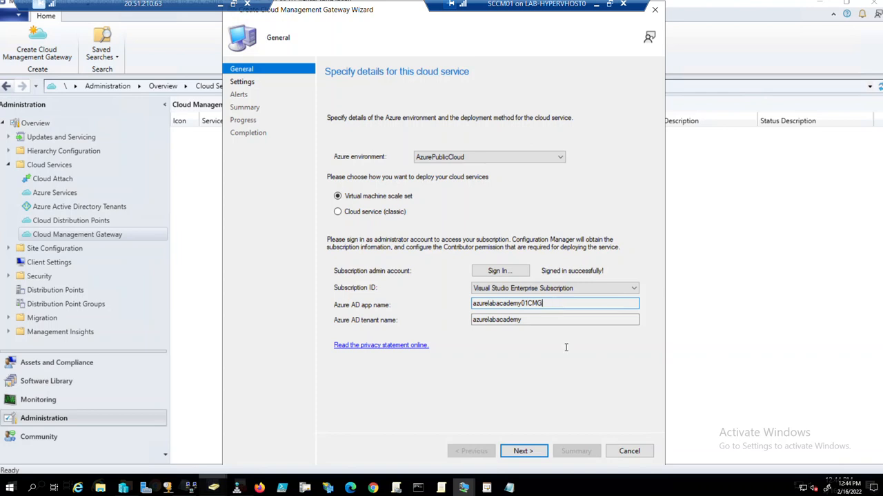
pyautogui.click(535, 451)
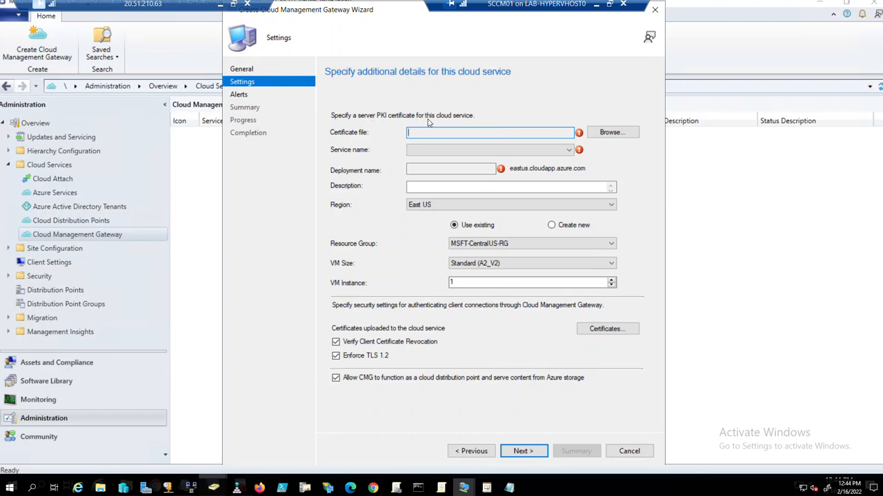
pyautogui.click(601, 136)
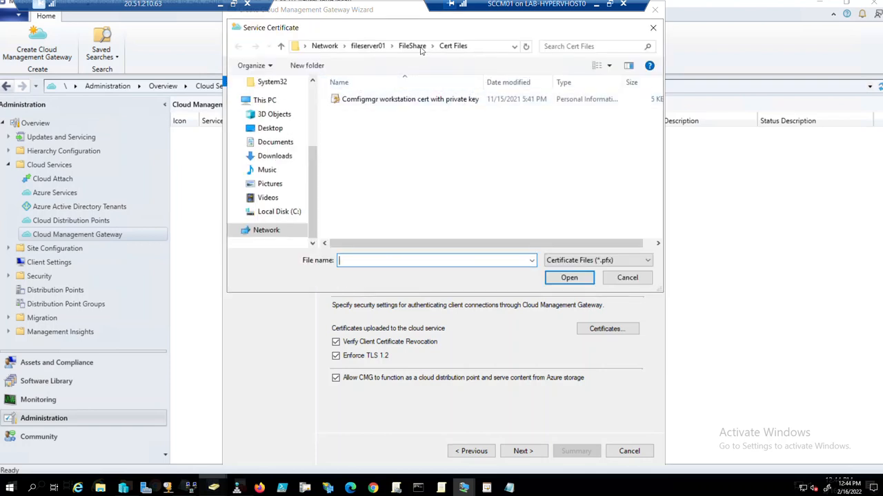
pyautogui.click(274, 212)
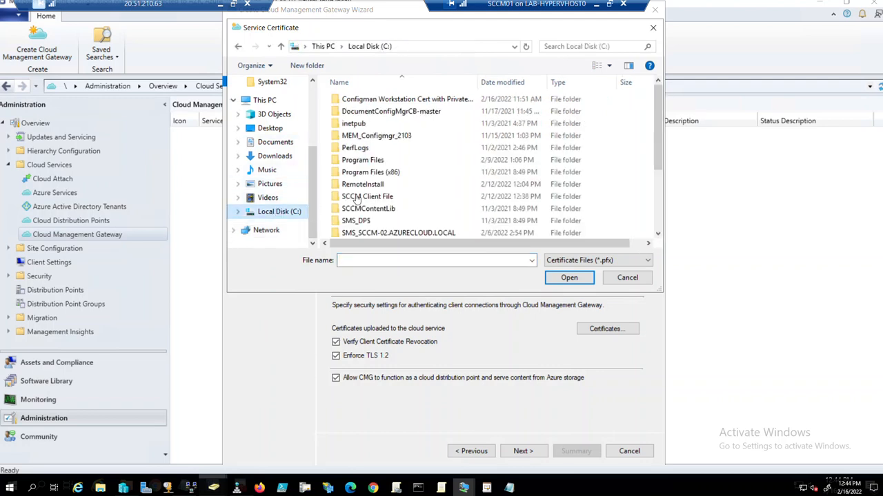
pyautogui.scroll(-3, 388, 210)
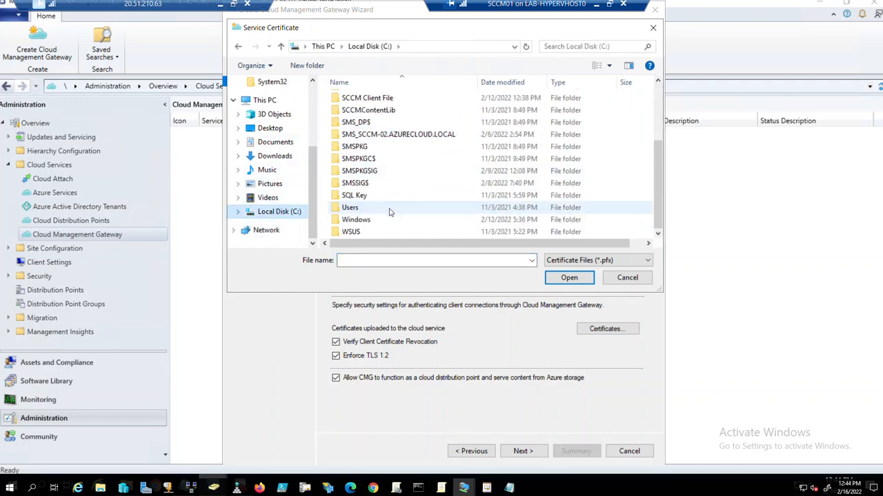
pyautogui.scroll(3, 394, 216)
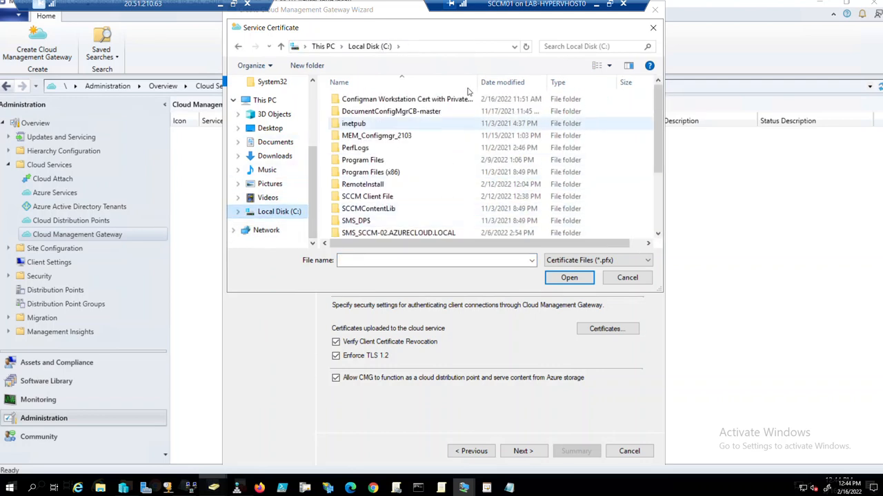
pyautogui.click(650, 28)
pyautogui.rightClick(18, 487)
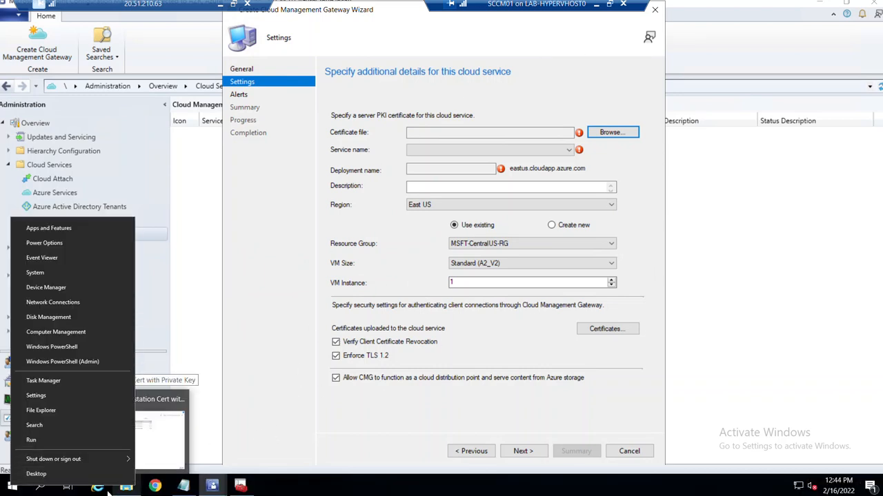
pyautogui.click(134, 488)
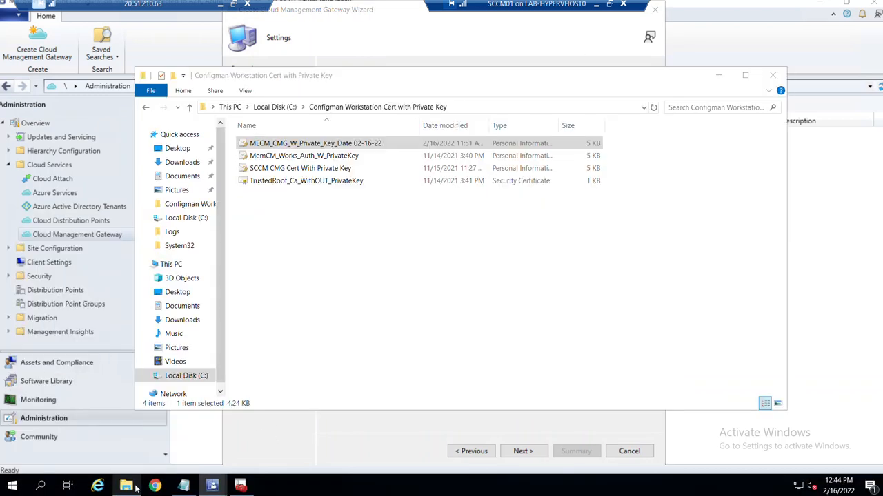
pyautogui.click(494, 106)
pyautogui.hotkey('ctrl', 'c')
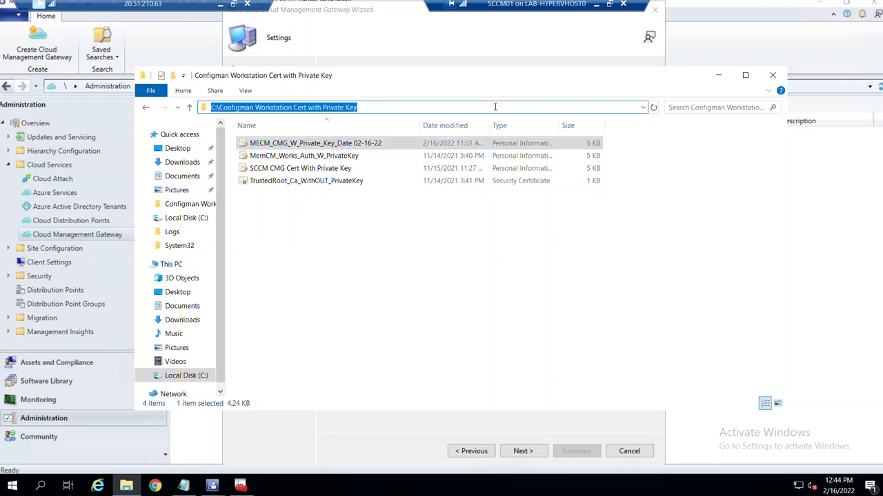
pyautogui.click(718, 76)
pyautogui.click(608, 132)
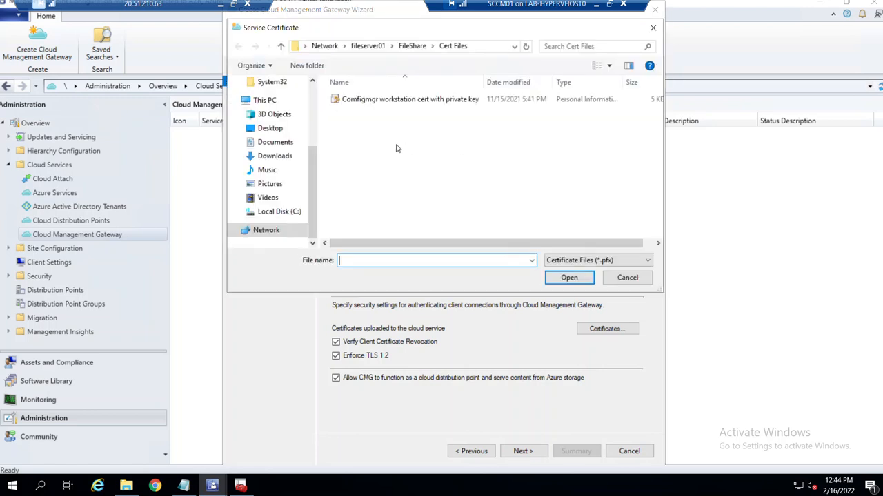
pyautogui.click(496, 46)
pyautogui.hotkey('ctrl', 'v')
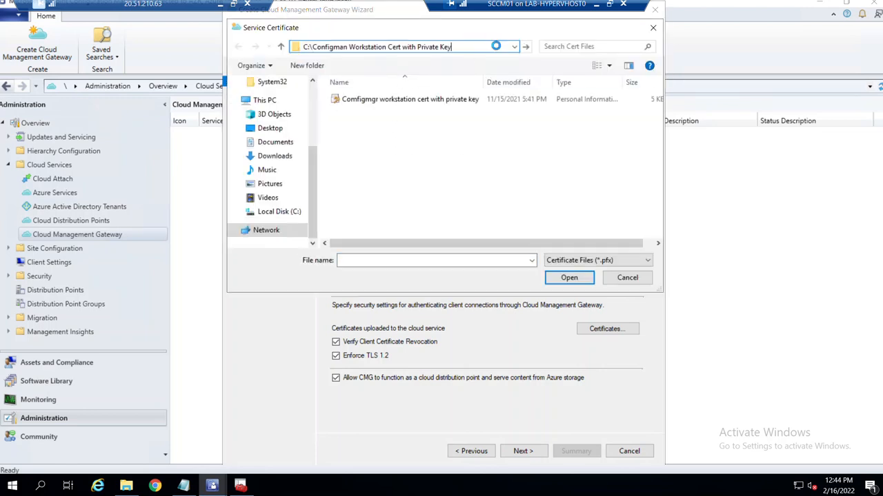
pyautogui.press('Return')
pyautogui.click(447, 100)
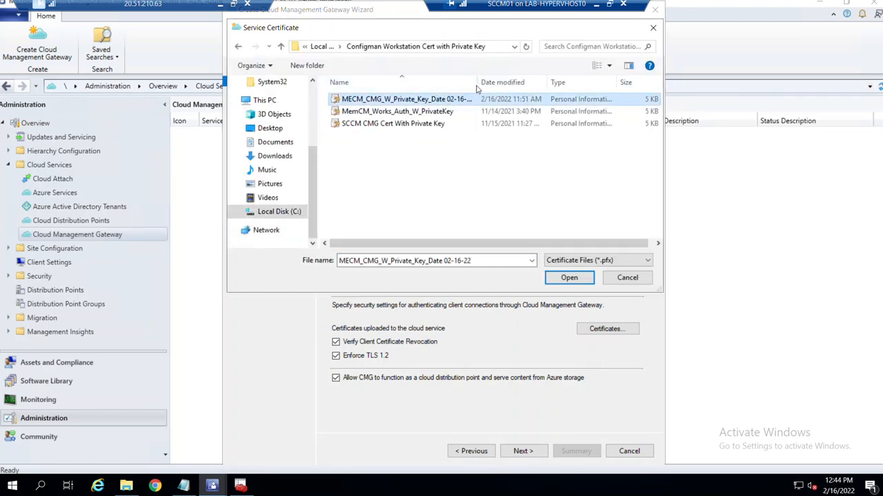
pyautogui.moveTo(476, 85); pyautogui.dragTo(558, 85)
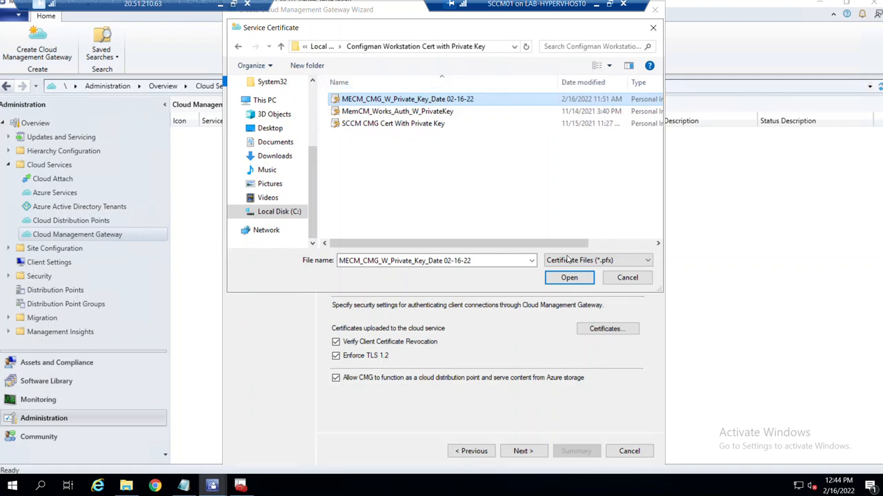
pyautogui.click(567, 278)
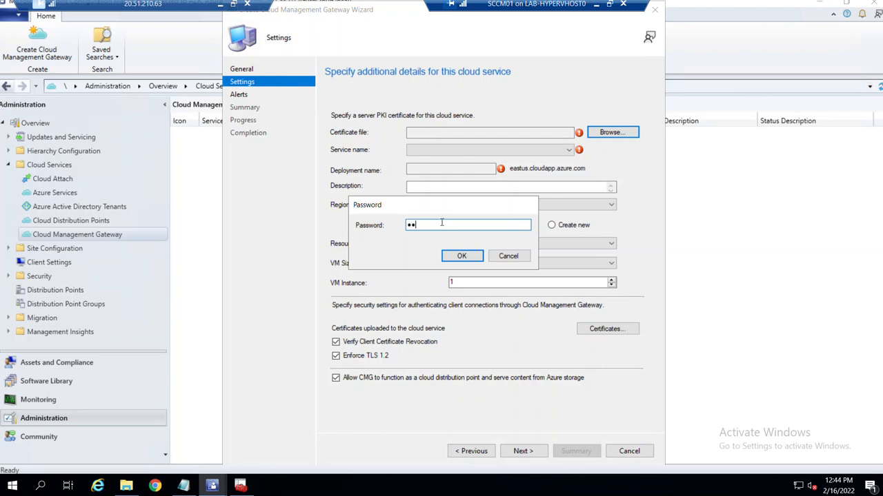
pyautogui.click(455, 257)
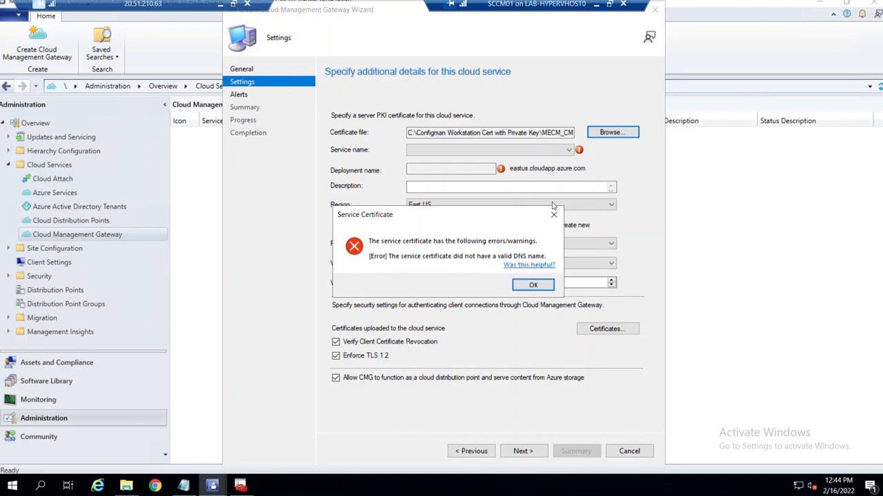
pyautogui.click(533, 286)
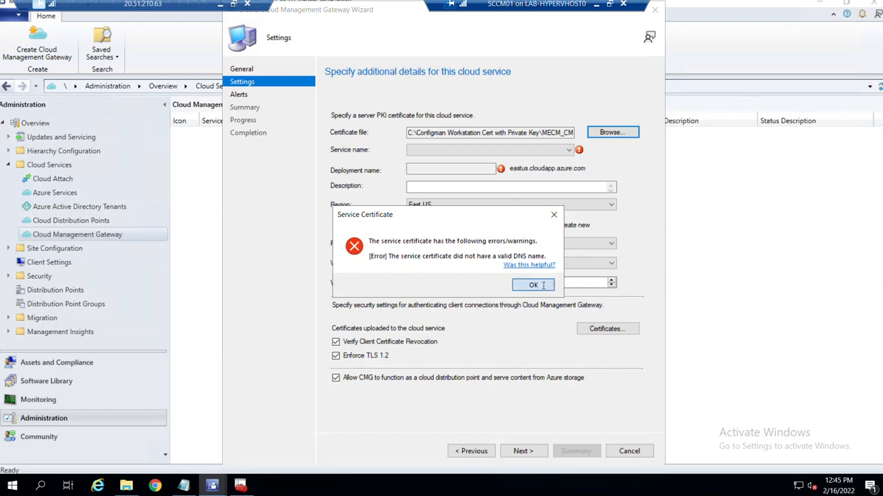
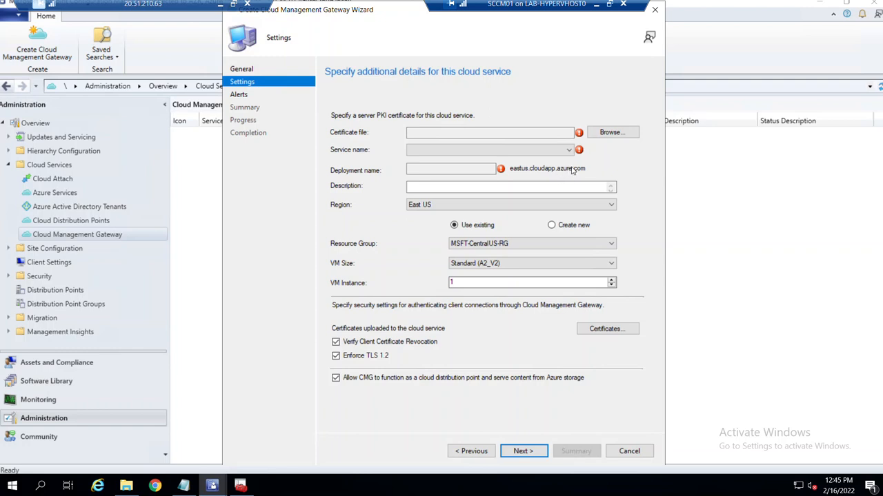
# Cancel the certificate browse and open the Configman Workstation Cert with Private Key folder, then the certificate store.
pyautogui.click(609, 136)
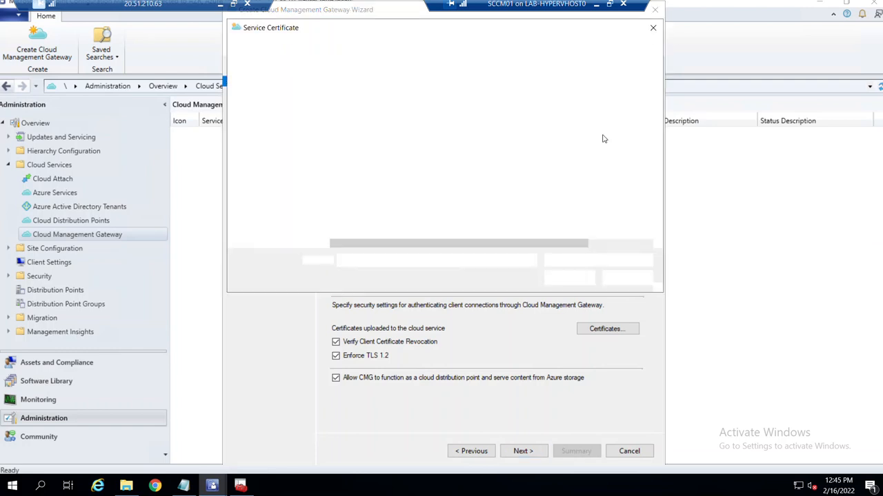
pyautogui.click(653, 28)
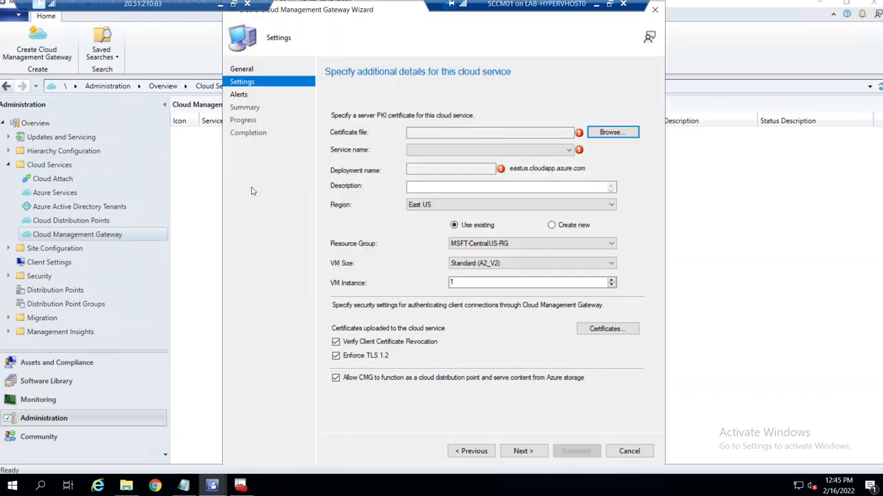
pyautogui.click(126, 485)
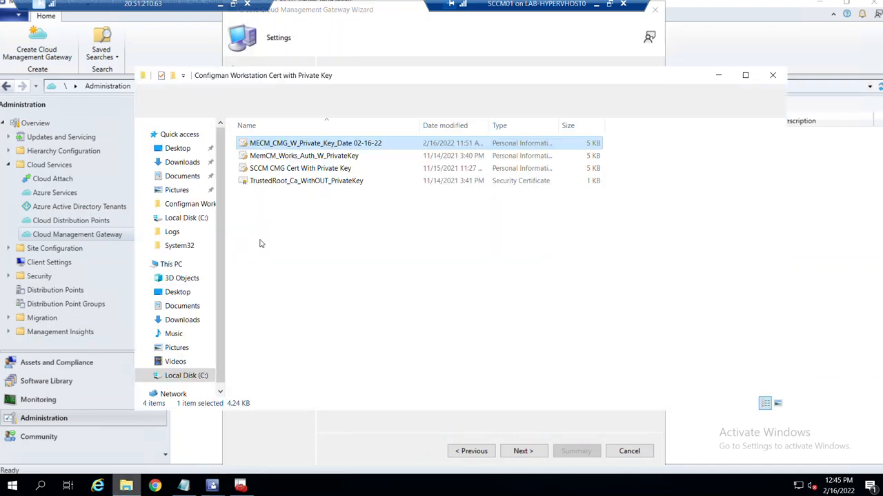
pyautogui.rightClick(319, 142)
pyautogui.click(511, 247)
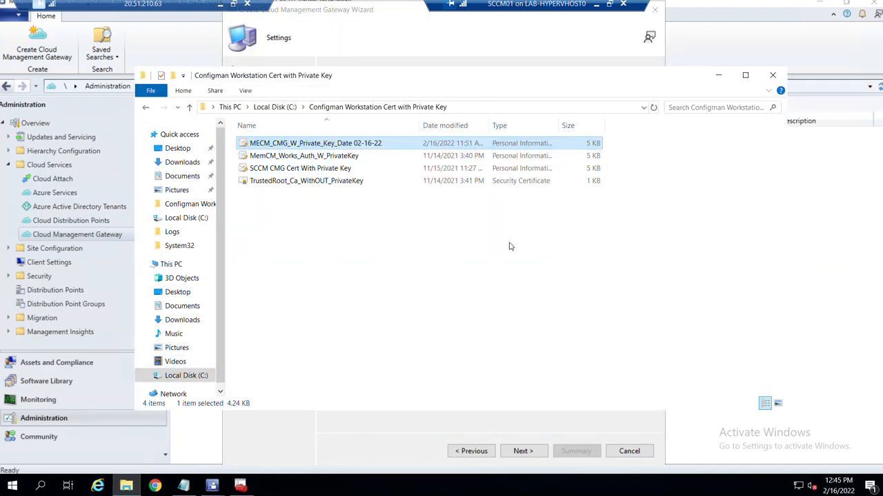
pyautogui.click(511, 247)
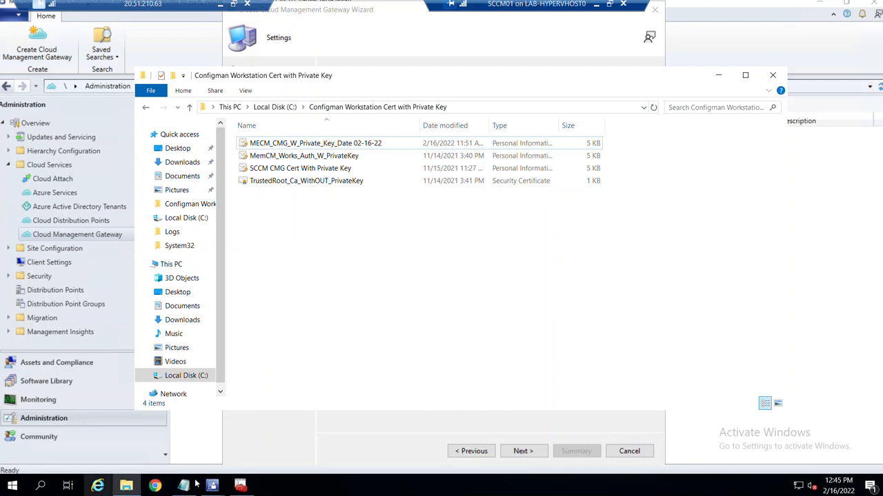
pyautogui.click(240, 486)
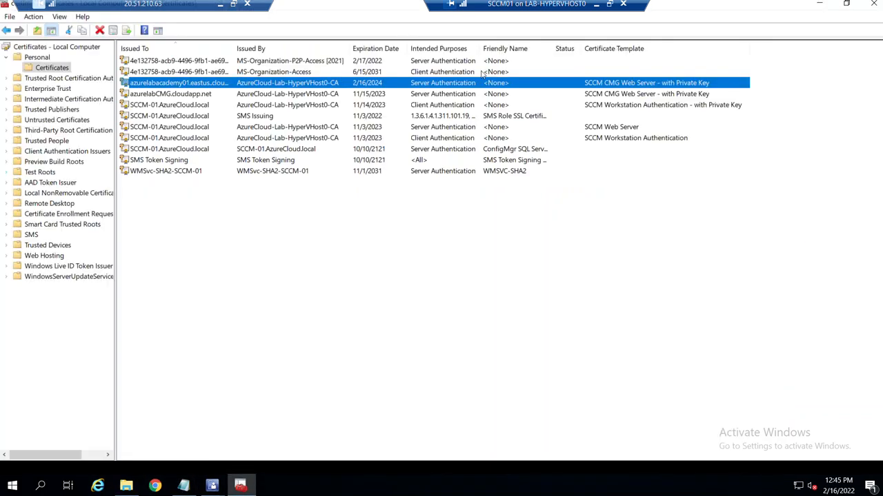
# Open azurelabacademy01's certificate details and highlight azurelabacademy in its Subject Alternative Name DNS name.
pyautogui.rightClick(212, 84)
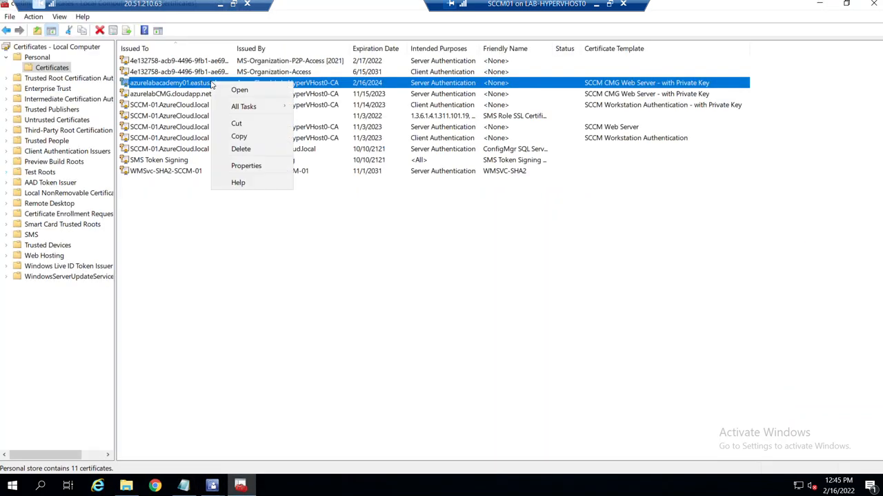
pyautogui.click(271, 91)
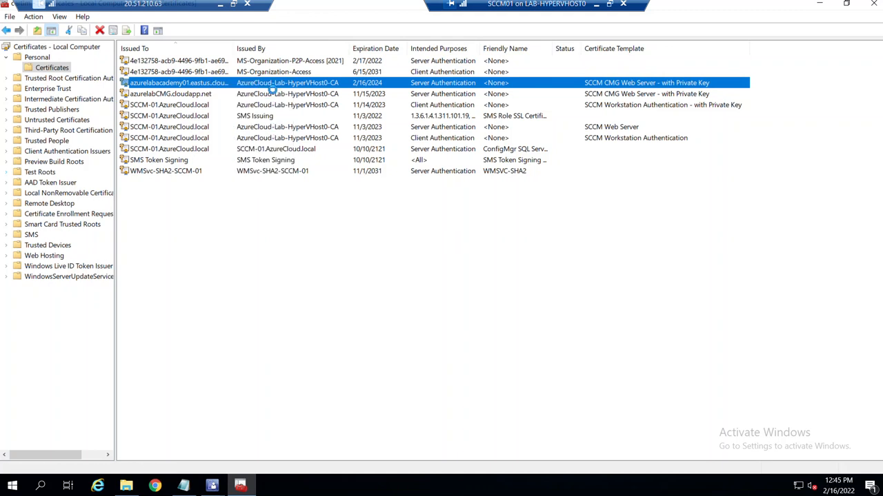
pyautogui.click(53, 28)
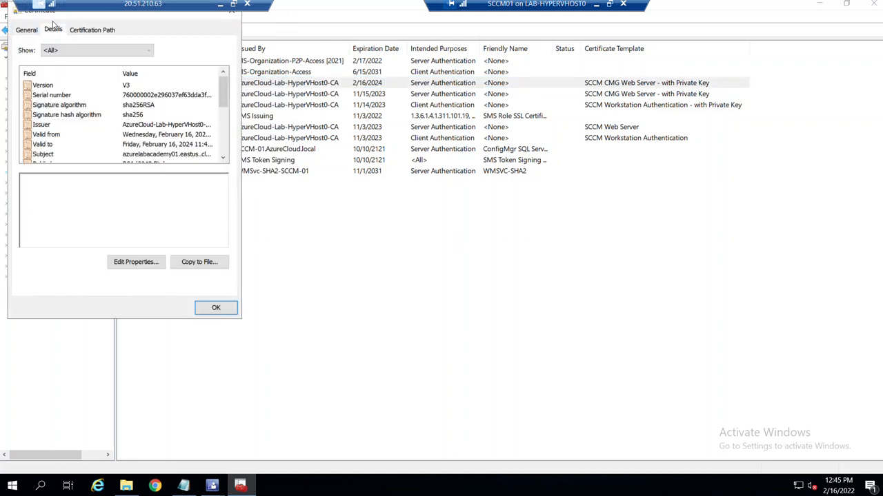
pyautogui.moveTo(55, 19); pyautogui.dragTo(181, 35)
pyautogui.click(233, 152)
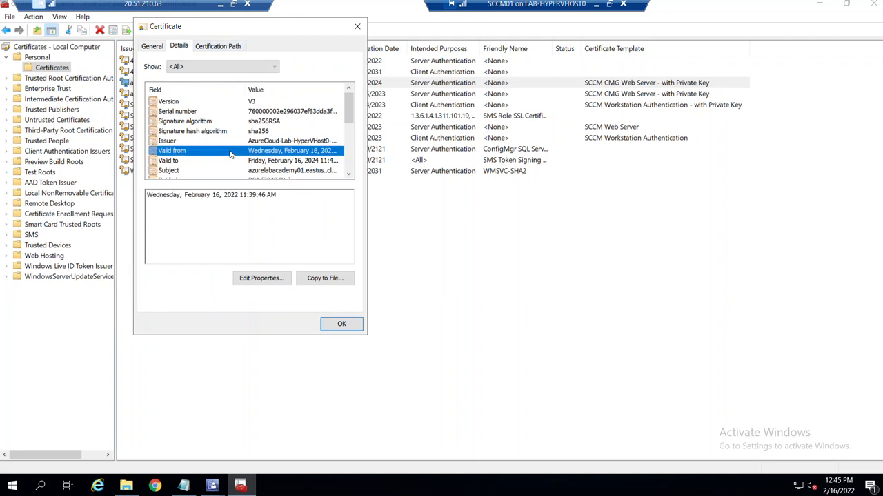
pyautogui.scroll(-2, 211, 173)
pyautogui.scroll(-3, 196, 167)
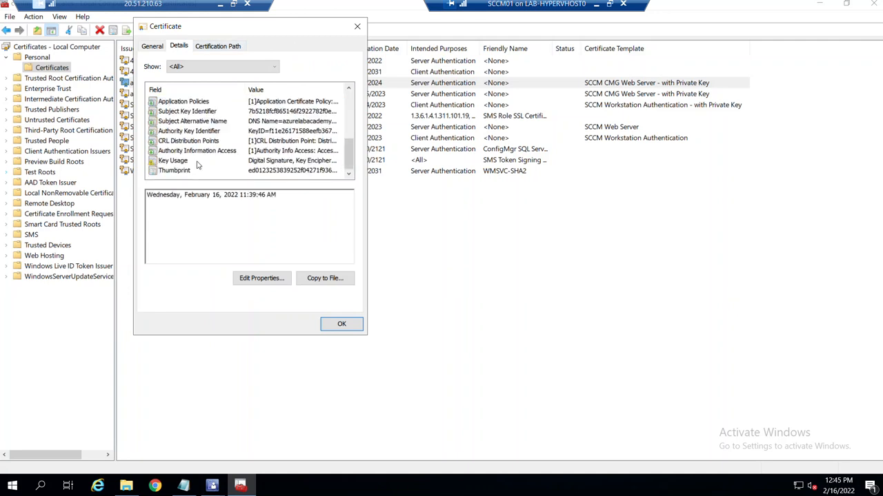
pyautogui.click(192, 152)
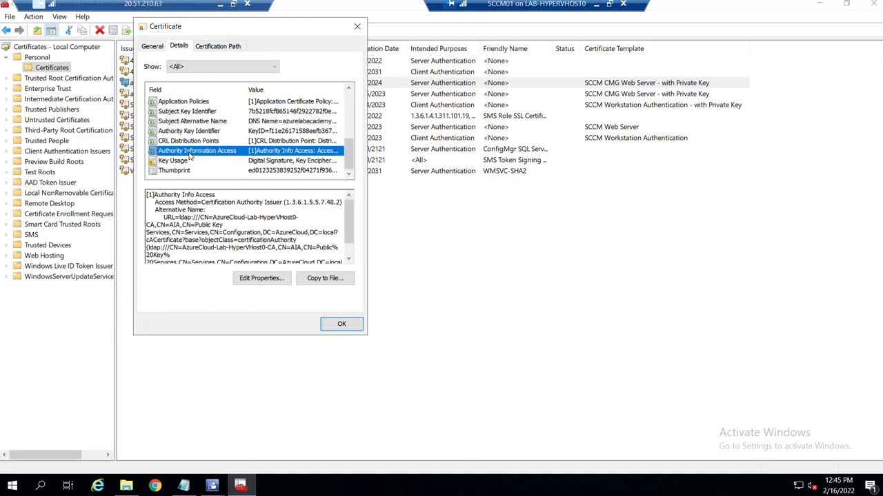
pyautogui.click(185, 122)
pyautogui.click(220, 195)
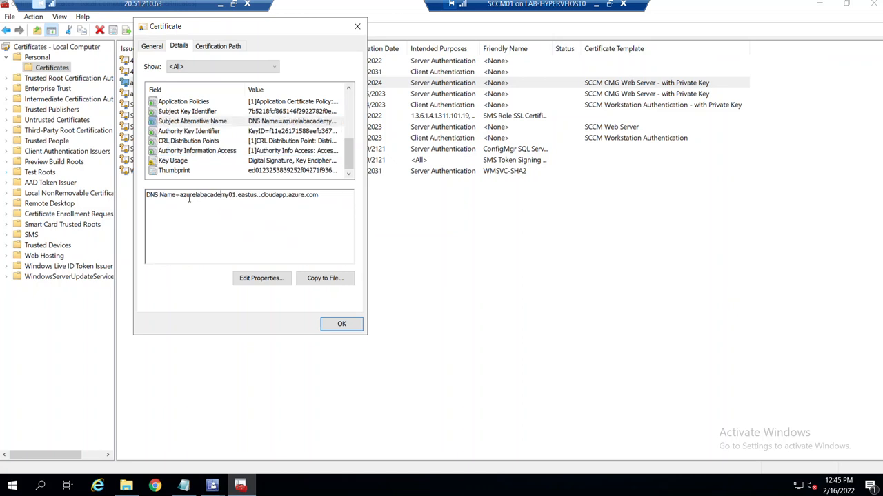
pyautogui.moveTo(180, 196); pyautogui.dragTo(232, 196)
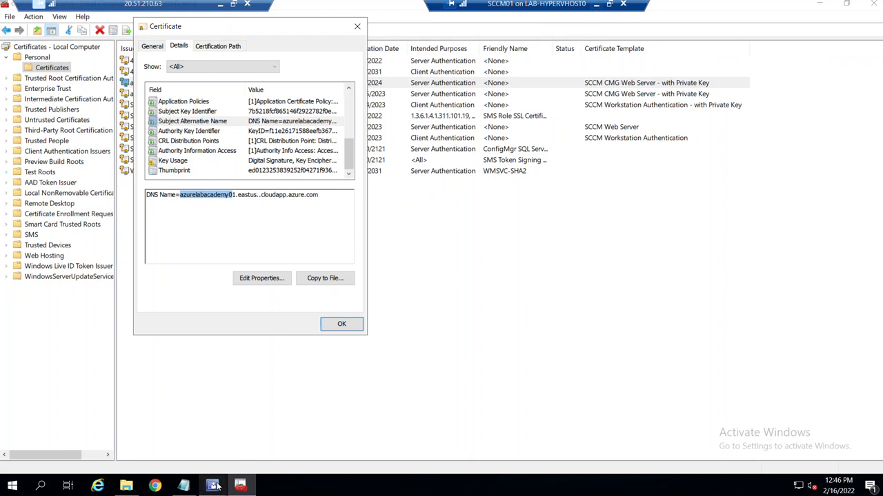
# Try loading MECM_CMG_W_Private_Key_Date 02-16-22 with its password and dismiss the invalid DNS name error.
pyautogui.moveTo(214, 486)
pyautogui.click(272, 442)
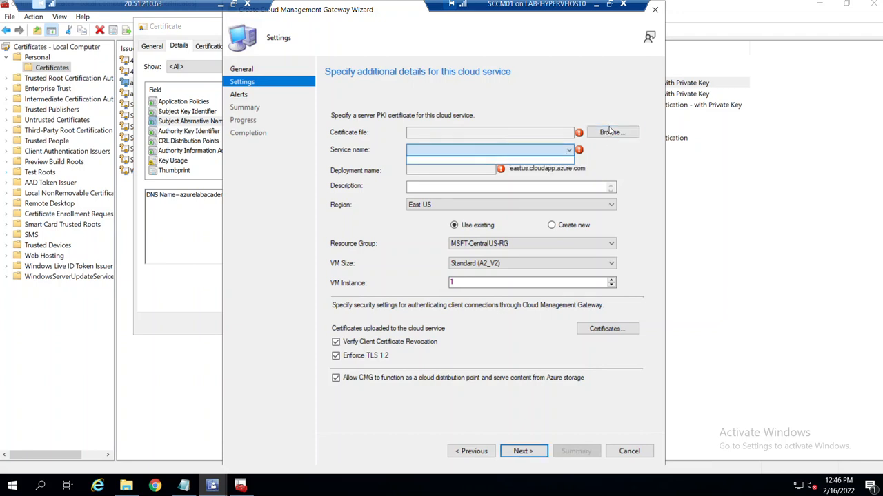
pyautogui.click(609, 133)
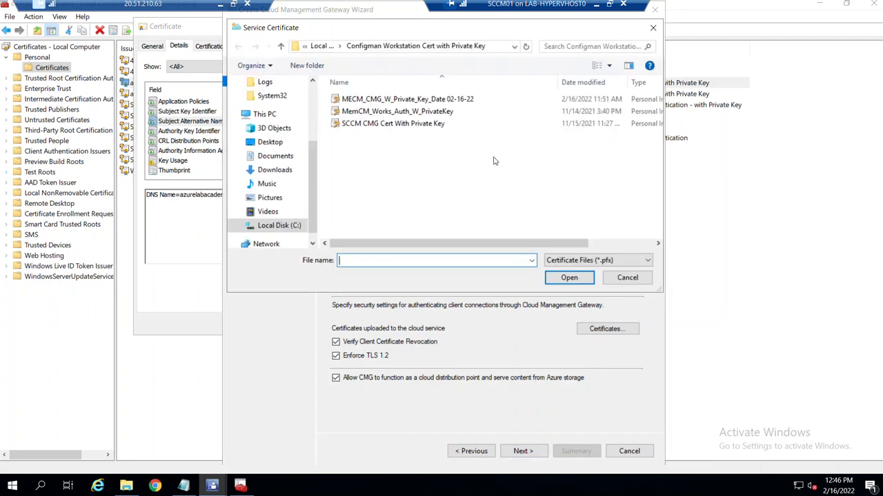
pyautogui.click(407, 100)
pyautogui.click(569, 278)
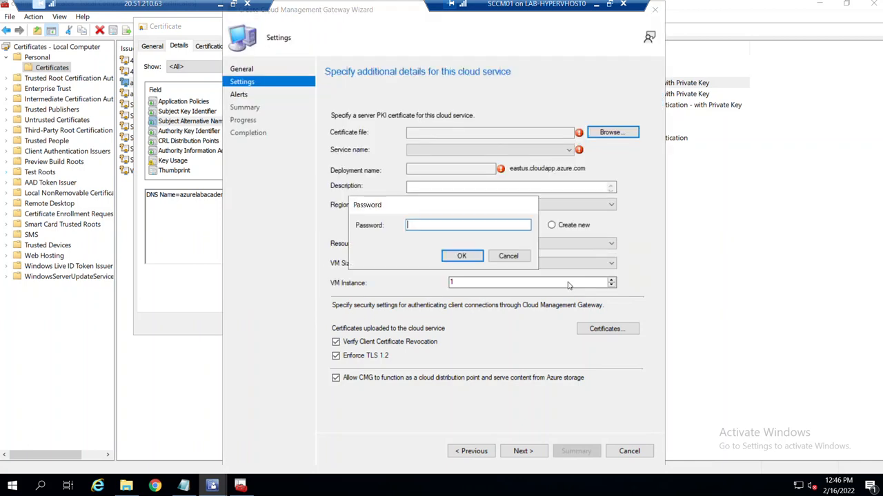
pyautogui.write('••')
pyautogui.click(461, 256)
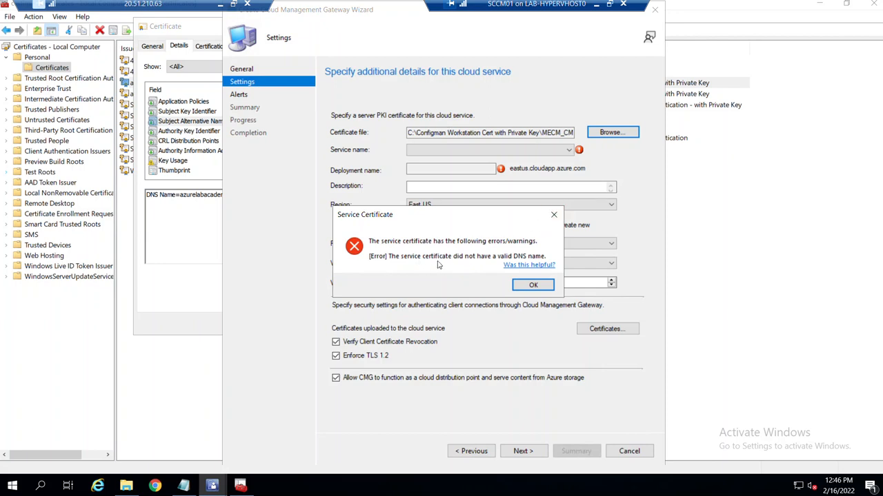
pyautogui.click(553, 214)
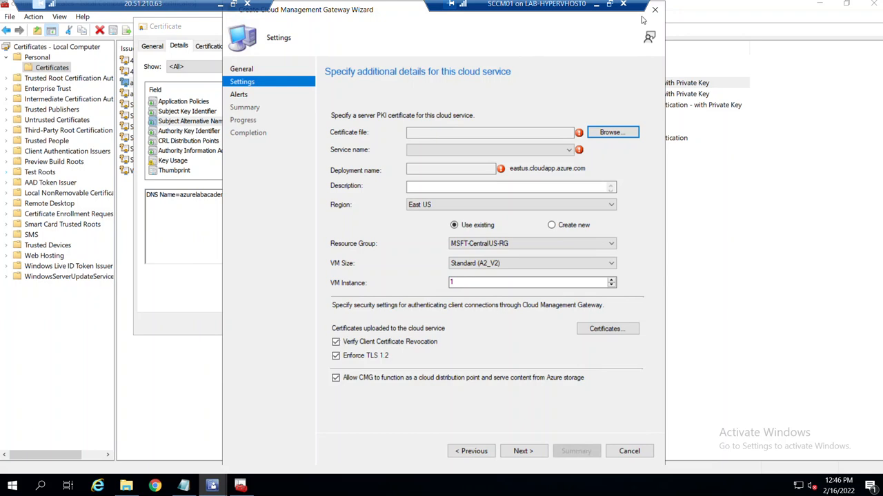
# Select the full DNS name and review Key Usage, Signature algorithm and Subject Key Identifier fields.
pyautogui.click(165, 231)
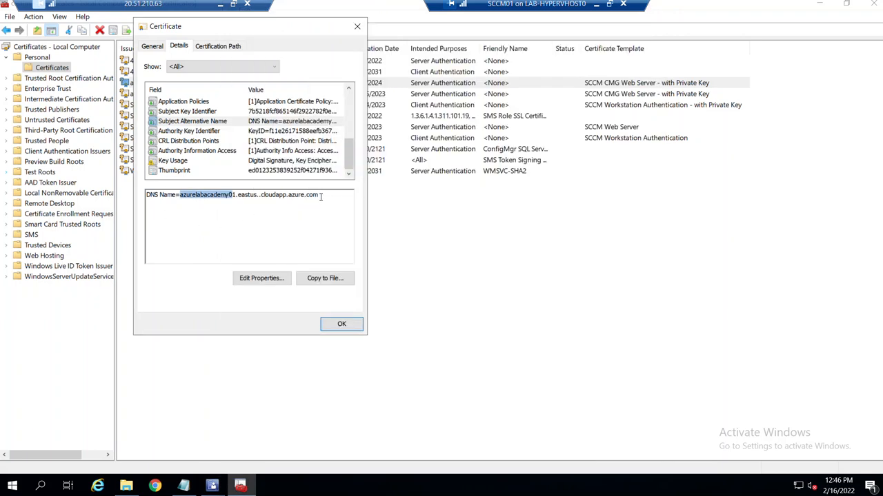
pyautogui.moveTo(320, 197); pyautogui.dragTo(177, 195)
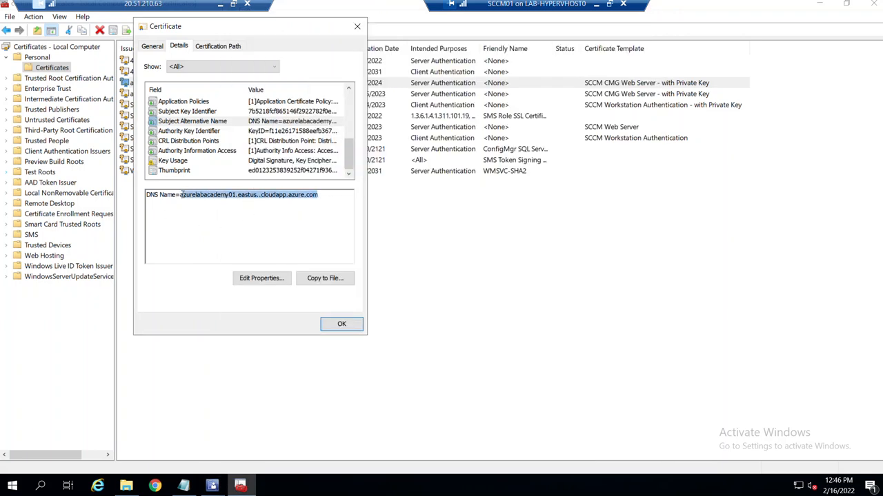
pyautogui.click(177, 162)
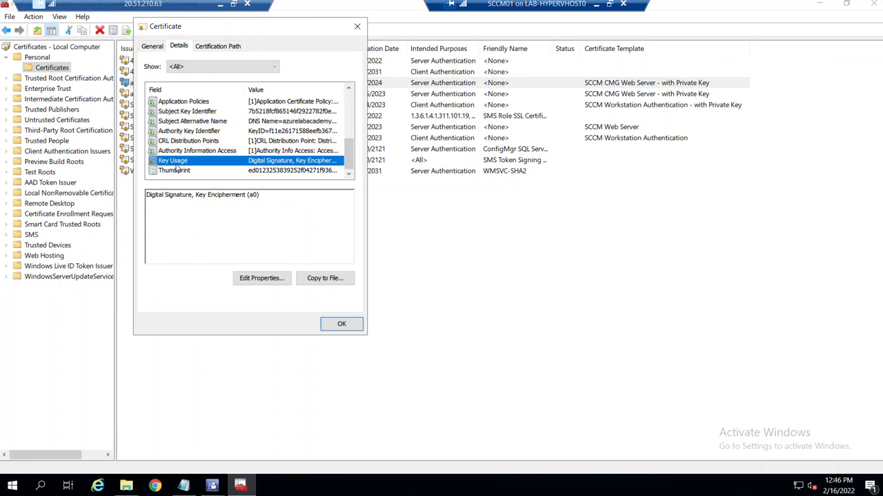
pyautogui.scroll(3, 193, 131)
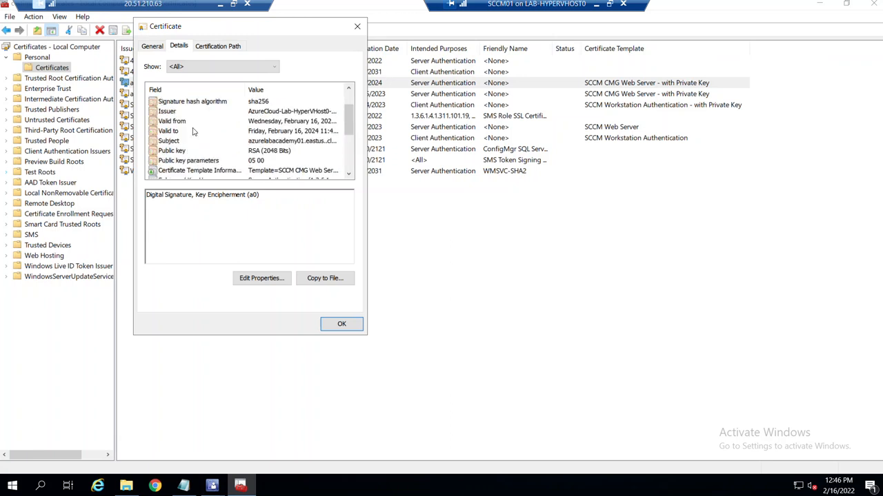
pyautogui.scroll(1, 178, 144)
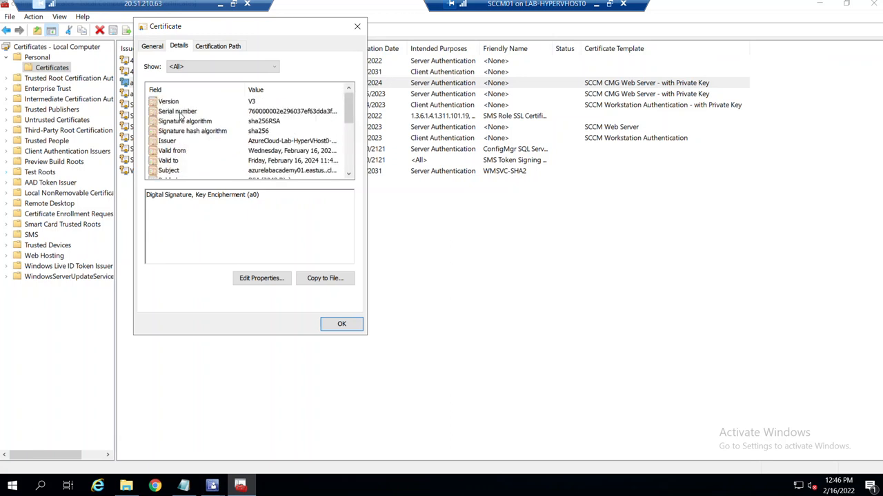
pyautogui.click(182, 120)
pyautogui.scroll(-3, 176, 138)
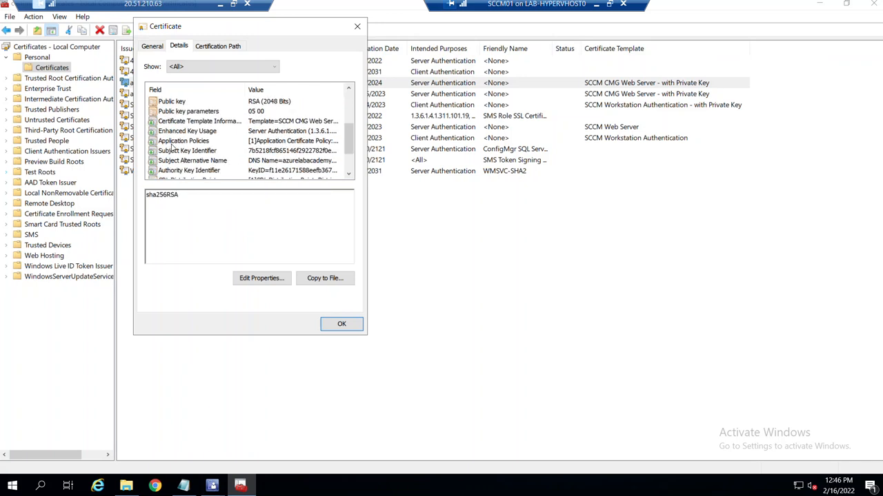
pyautogui.click(186, 152)
pyautogui.click(192, 160)
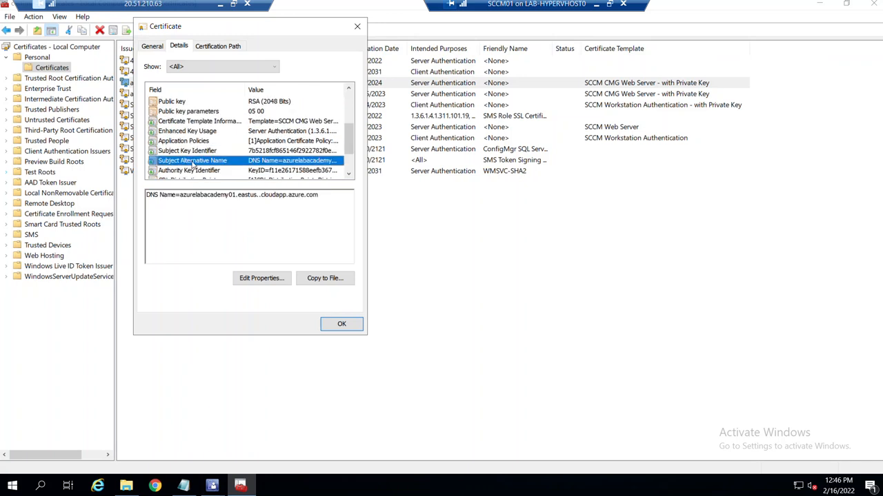
pyautogui.scroll(-2, 194, 172)
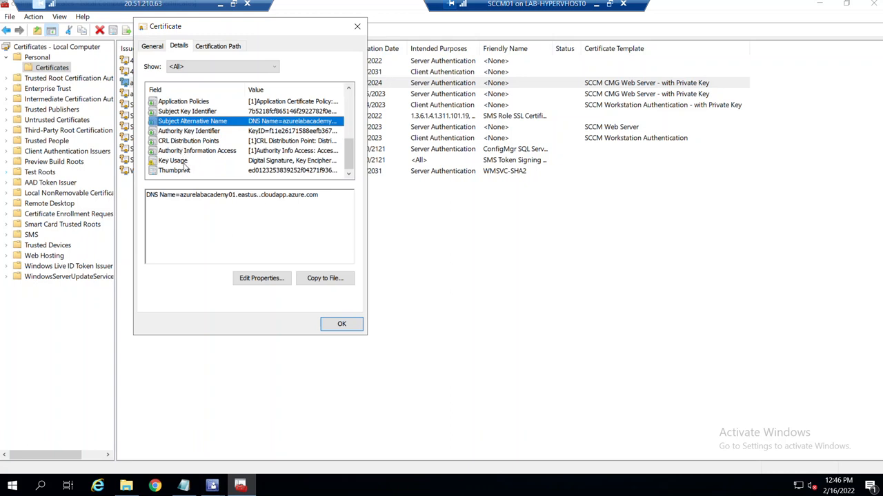
# Close the certificate and return to the gateway wizard.
pyautogui.click(359, 31)
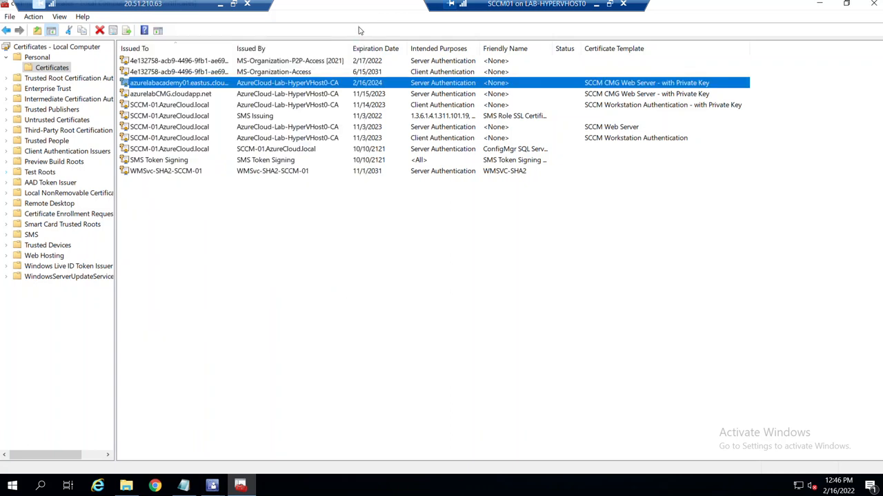
pyautogui.click(212, 486)
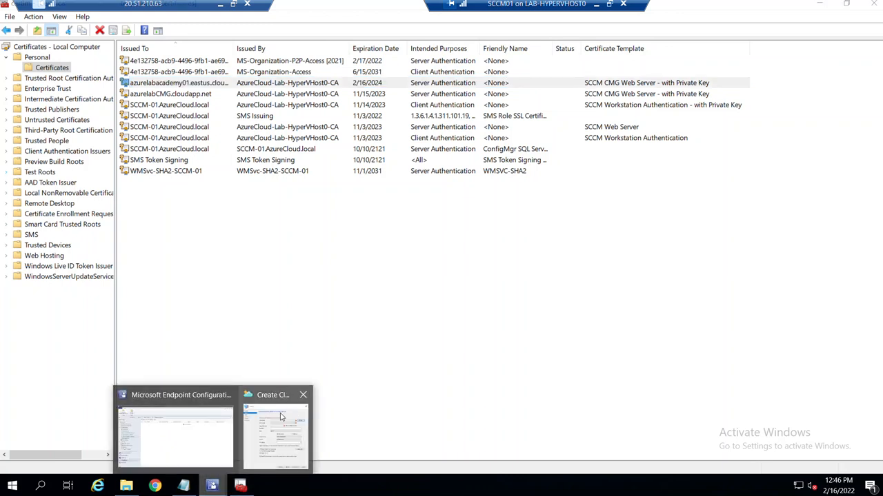
pyautogui.click(262, 422)
# Load SCCM CMG Cert With Private Key into the gateway wizard, entering its password.
pyautogui.click(610, 131)
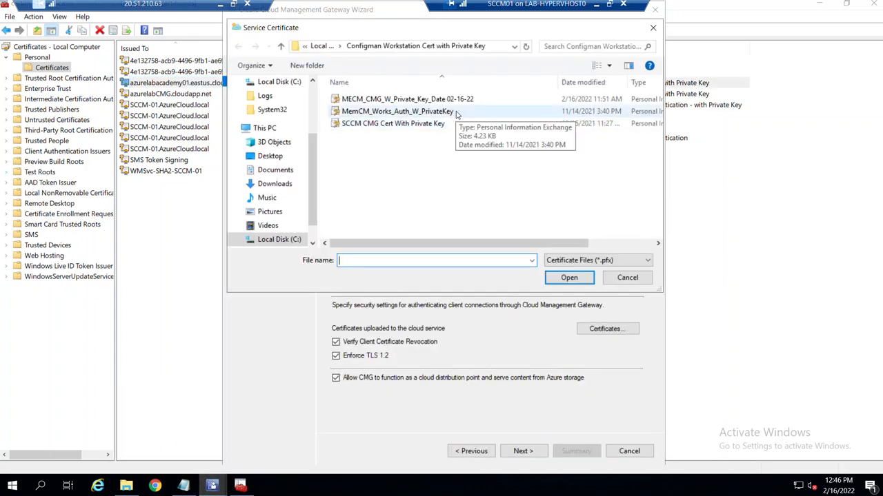
pyautogui.click(414, 124)
pyautogui.click(564, 282)
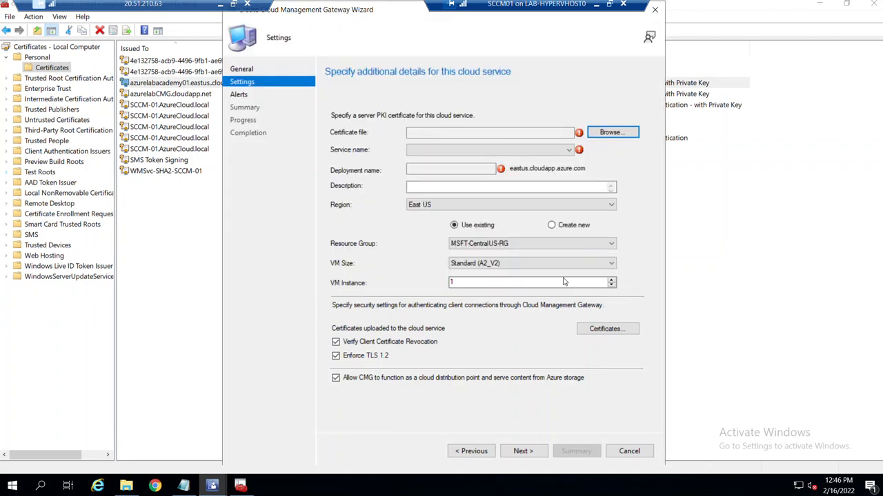
pyautogui.write('•••')
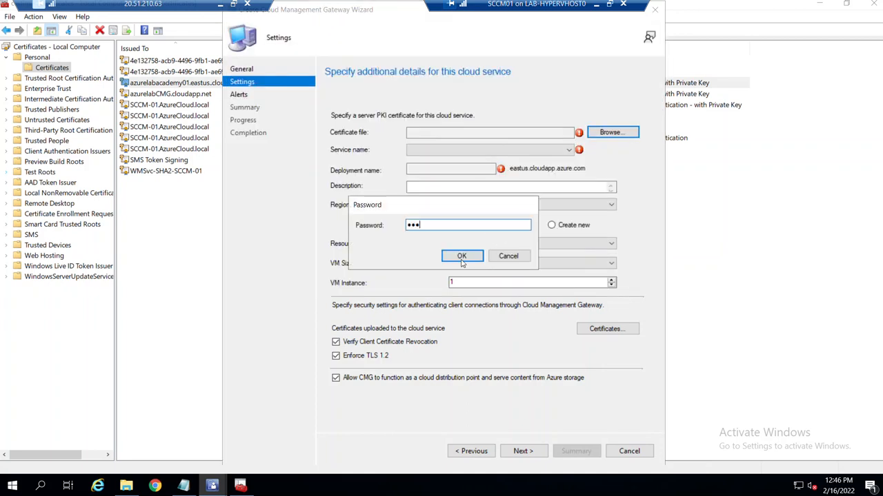
pyautogui.click(461, 255)
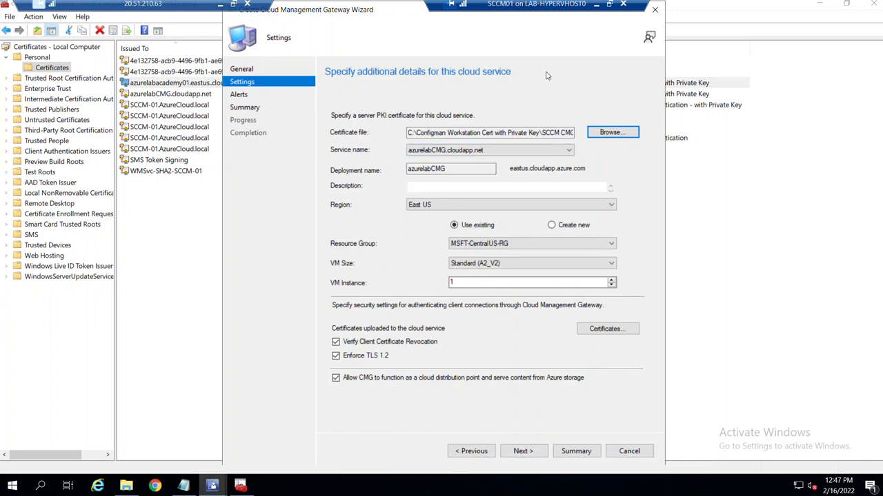
pyautogui.click(126, 486)
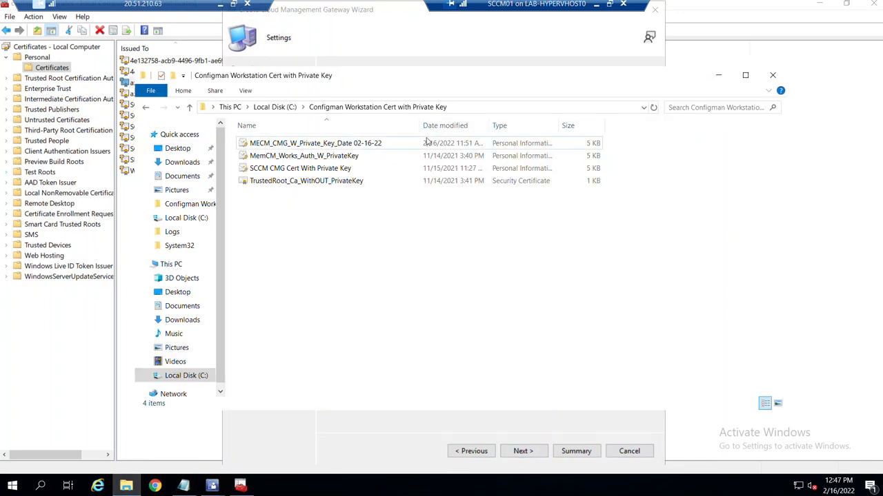
# Inspect the azurelabCMG.cloudapp.net certificate's Subject Alternative Name and key identifier fields.
pyautogui.click(81, 373)
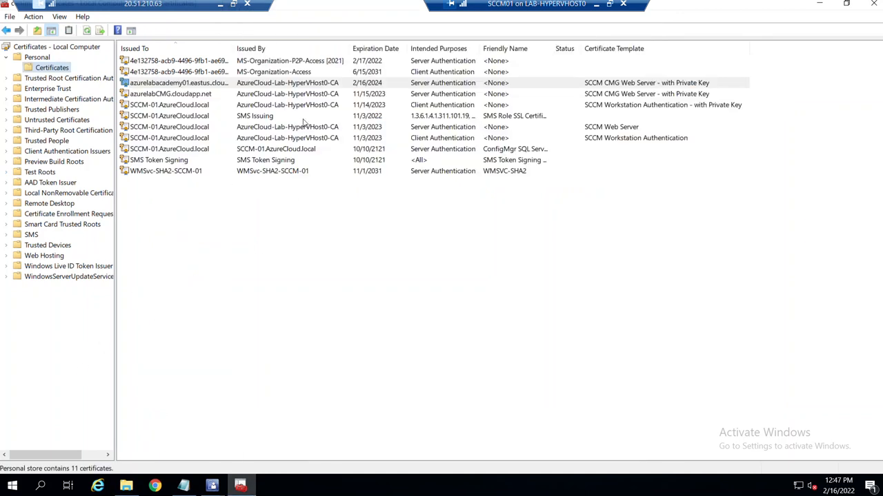
pyautogui.doubleClick(208, 95)
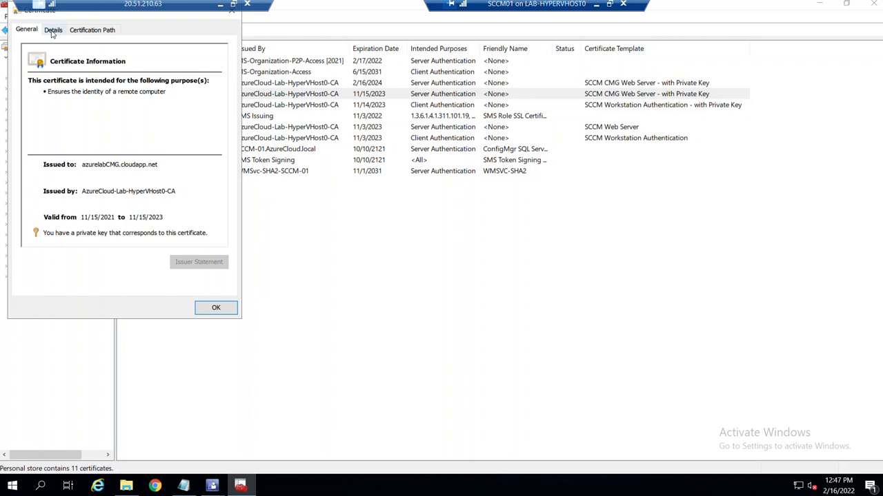
pyautogui.click(53, 29)
pyautogui.moveTo(34, 12); pyautogui.dragTo(186, 43)
pyautogui.click(230, 168)
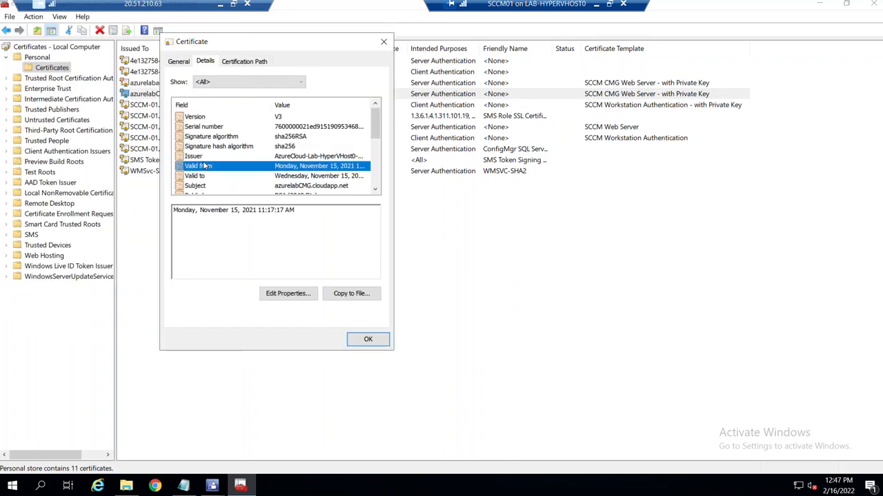
pyautogui.scroll(-1, 207, 165)
pyautogui.press('Down')
pyautogui.press('Down')
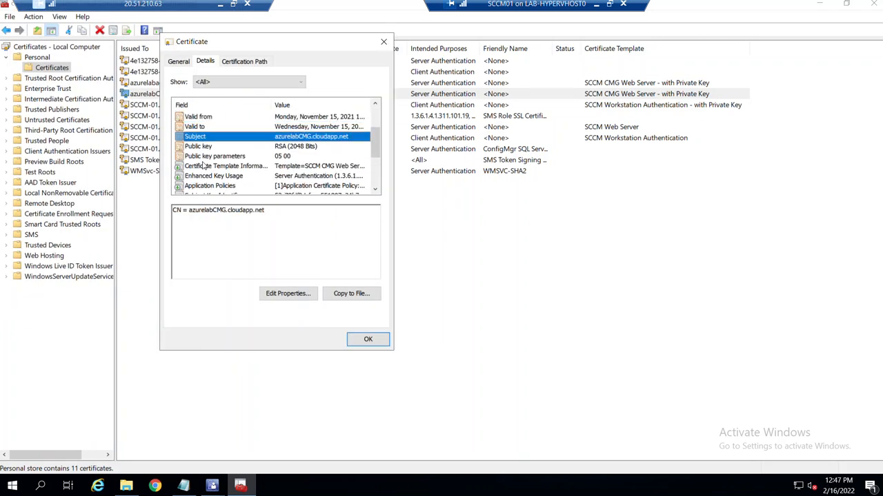
pyautogui.scroll(-2, 214, 191)
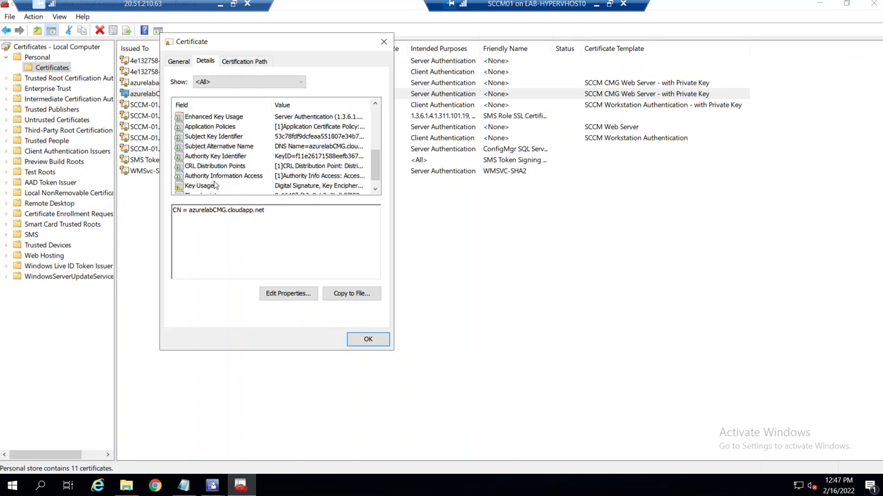
pyautogui.click(234, 147)
pyautogui.moveTo(288, 209); pyautogui.dragTo(205, 213)
pyautogui.click(239, 218)
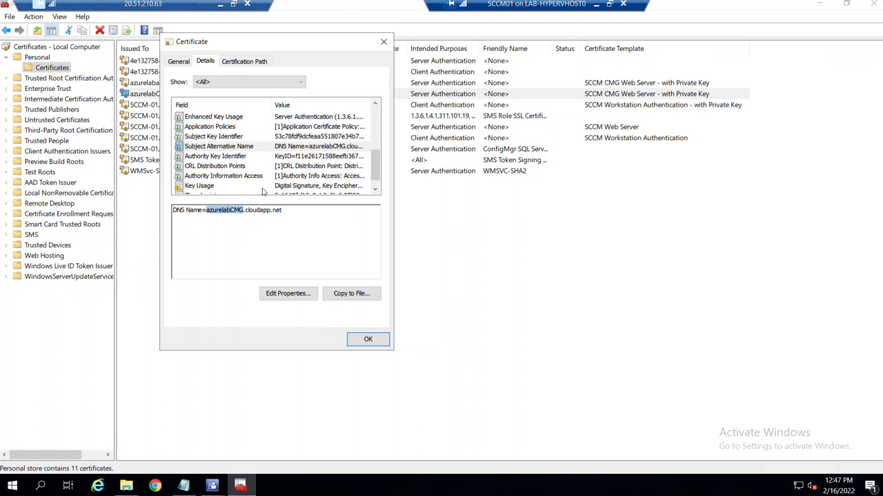
pyautogui.click(231, 157)
pyautogui.click(222, 168)
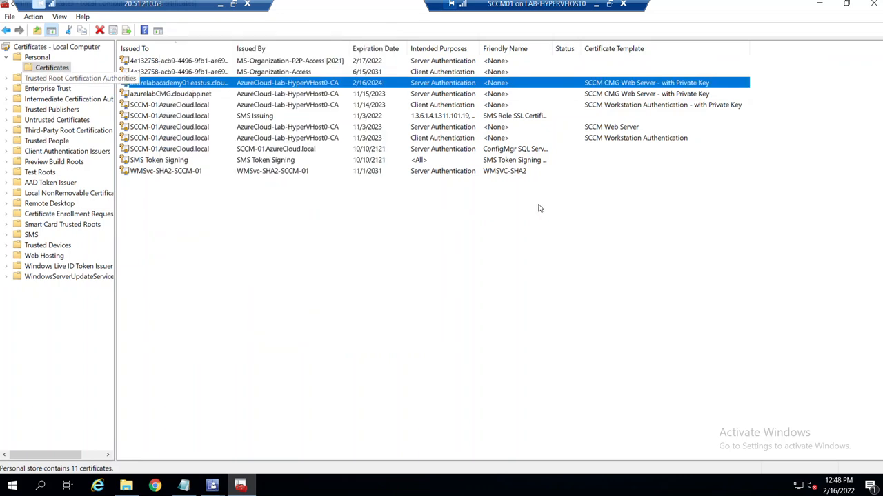
# Select the DNS name in the azurelabacademy01 certificate's Subject Alternative Name.
pyautogui.doubleClick(573, 85)
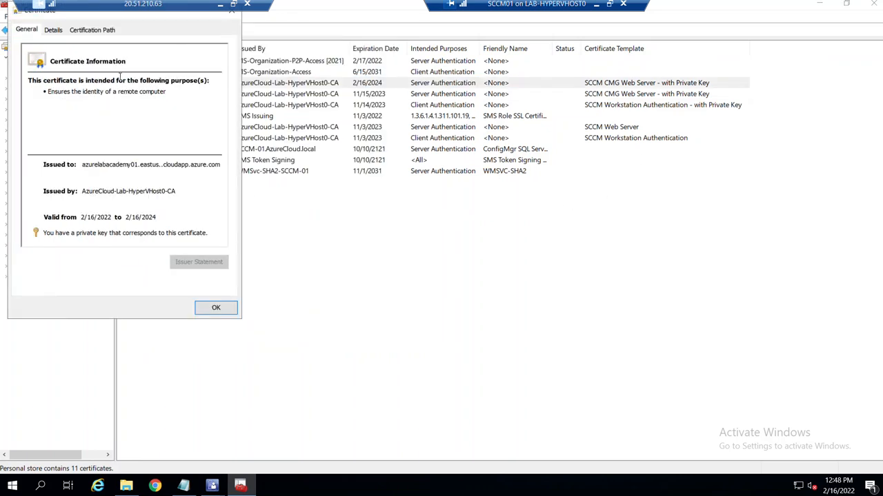
pyautogui.click(57, 29)
pyautogui.click(49, 135)
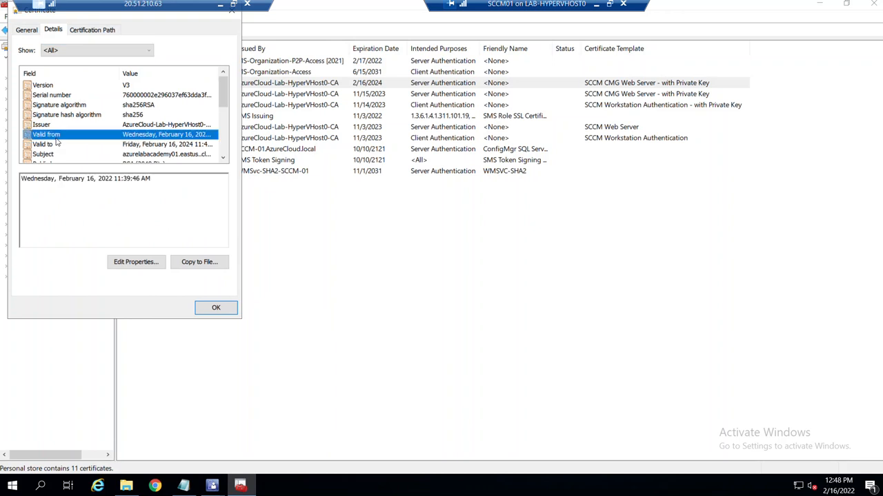
pyautogui.scroll(-4, 55, 147)
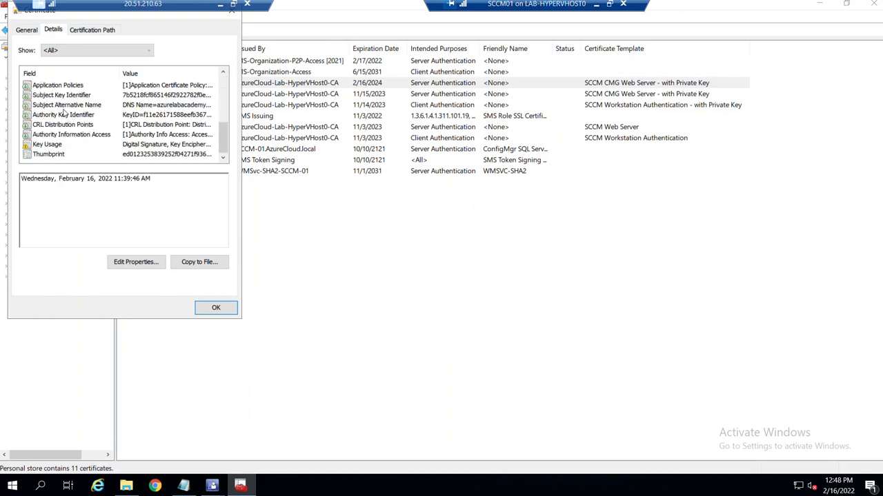
pyautogui.click(64, 104)
pyautogui.moveTo(199, 179); pyautogui.dragTo(56, 180)
pyautogui.hotkey('ctrl', 'c')
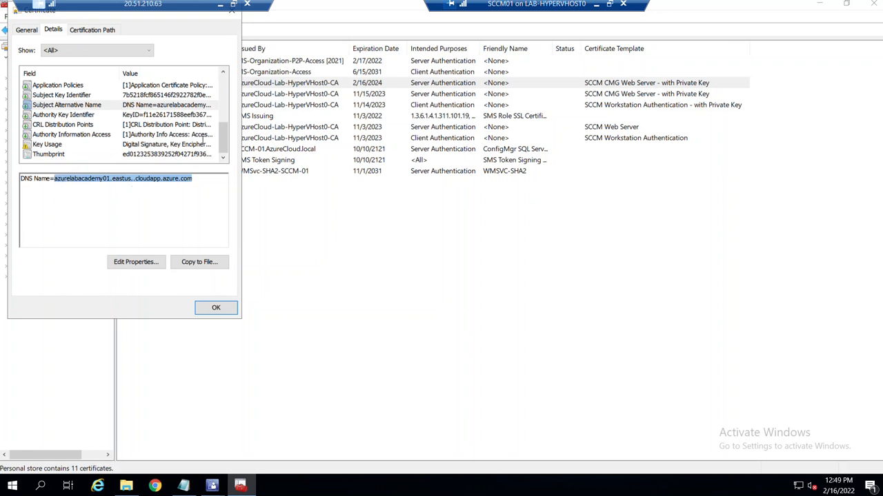
pyautogui.click(233, 11)
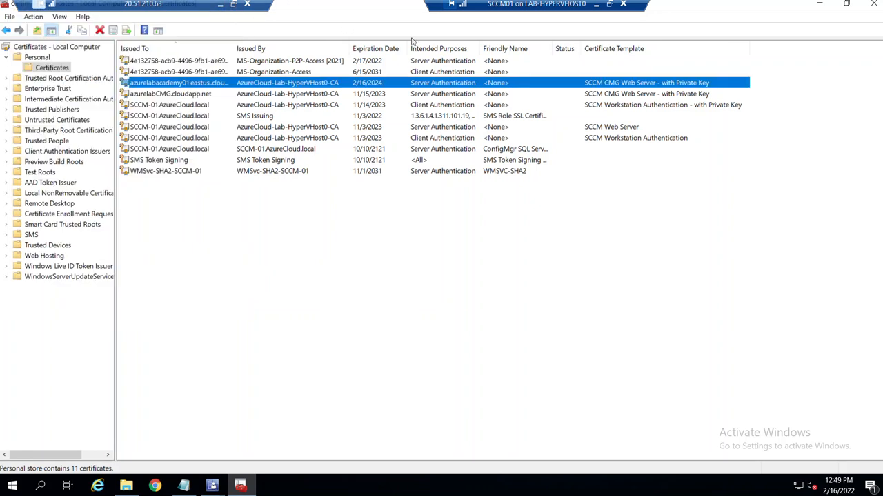
# Delete the azurelabacademy01 certificate from the Personal store.
pyautogui.rightClick(308, 88)
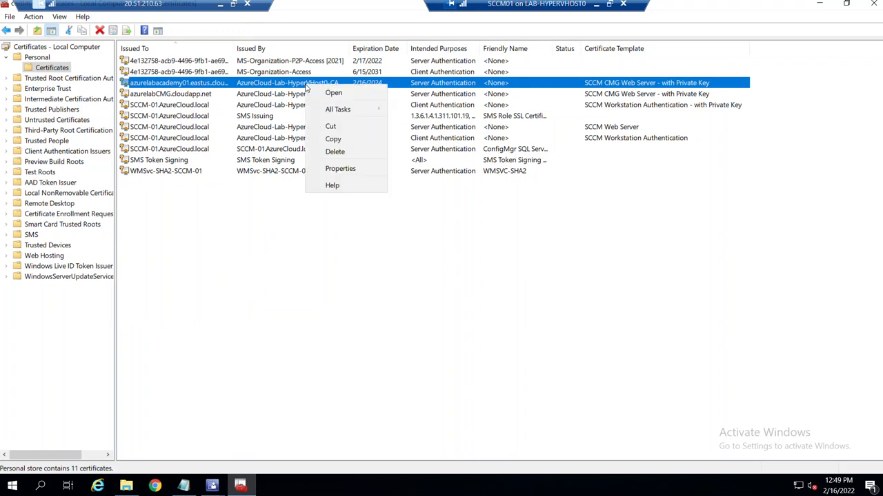
pyautogui.click(344, 152)
pyautogui.click(482, 325)
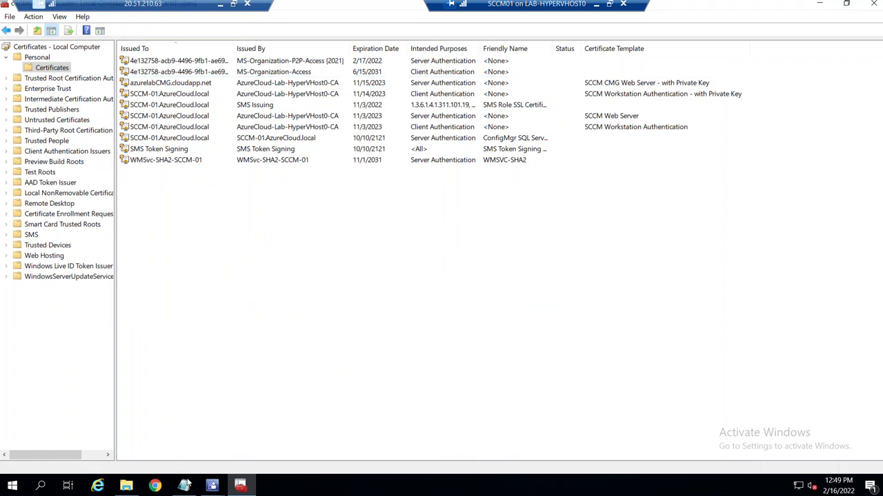
pyautogui.click(184, 485)
# Paste azurelabacademy01.eastus.cloudapp.azure.com on a new Notepad line, removing the doubled dot, and select it.
pyautogui.press('Return')
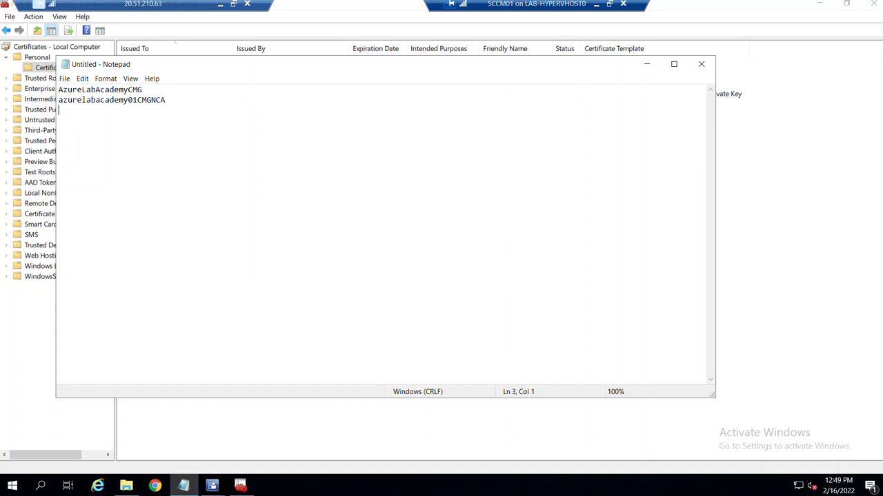
pyautogui.hotkey('ctrl', 'v')
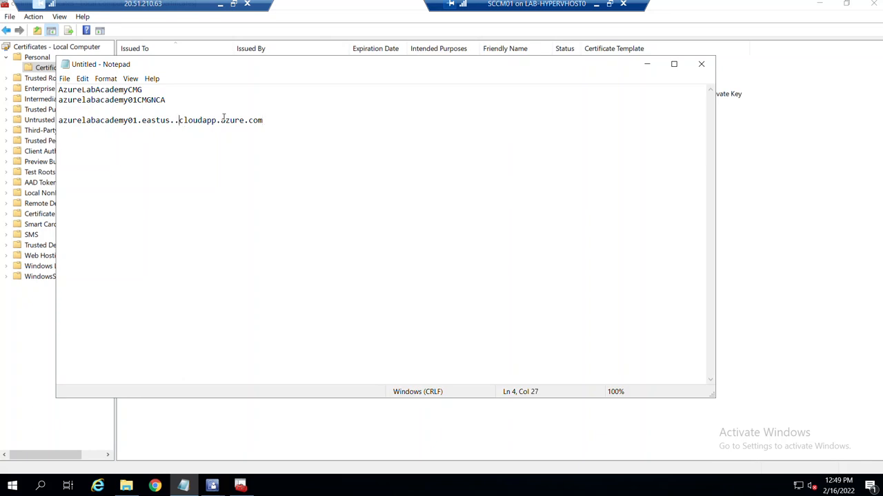
pyautogui.press('BackSpace')
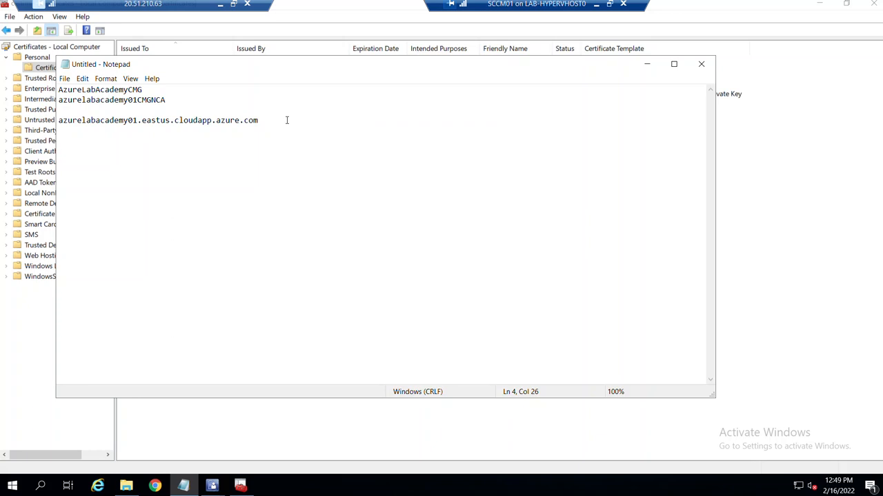
pyautogui.moveTo(287, 120); pyautogui.dragTo(59, 122)
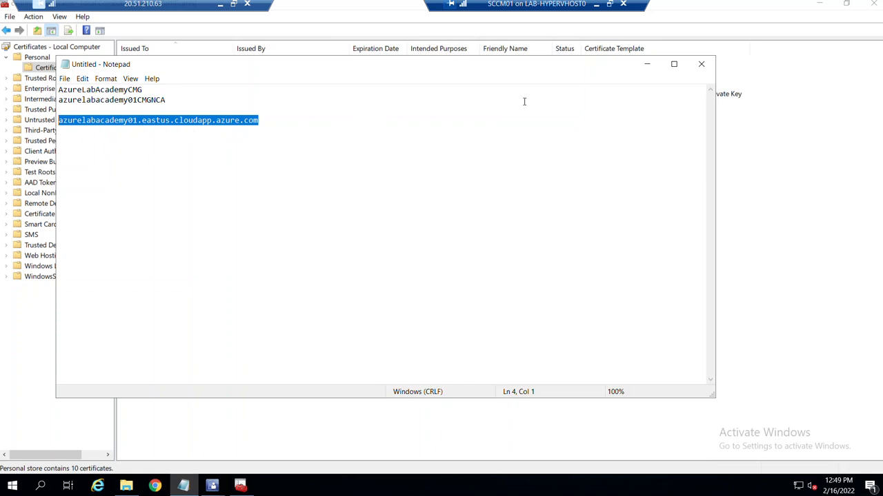
pyautogui.click(766, 157)
# Request a new certificate using the SCCM CMG Web Server - with Private Key template.
pyautogui.rightClick(173, 223)
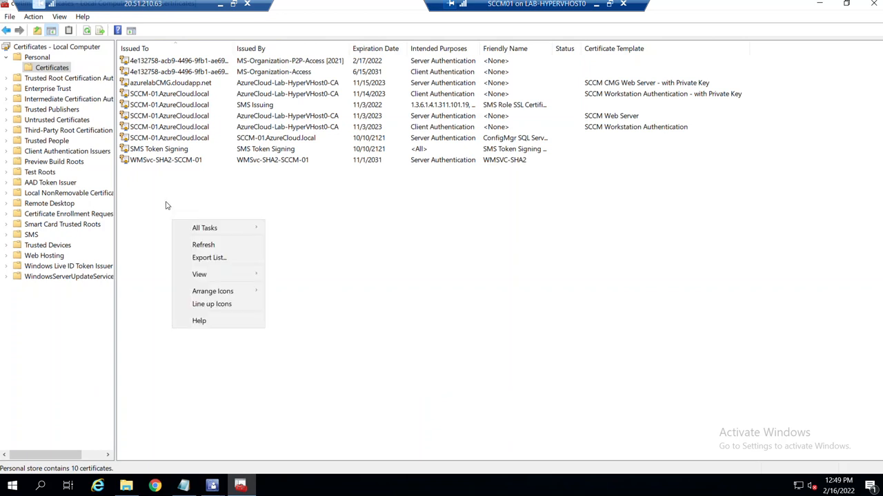
pyautogui.rightClick(69, 71)
pyautogui.moveTo(91, 80)
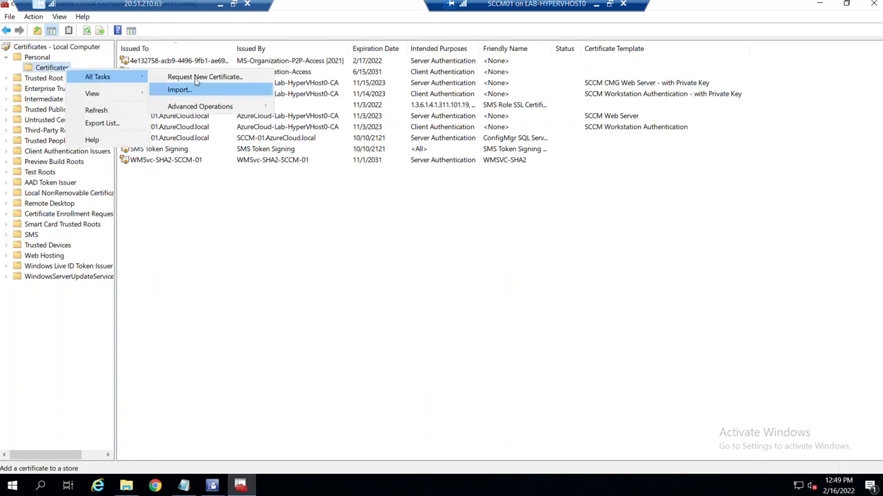
pyautogui.click(185, 74)
pyautogui.click(550, 358)
pyautogui.click(556, 358)
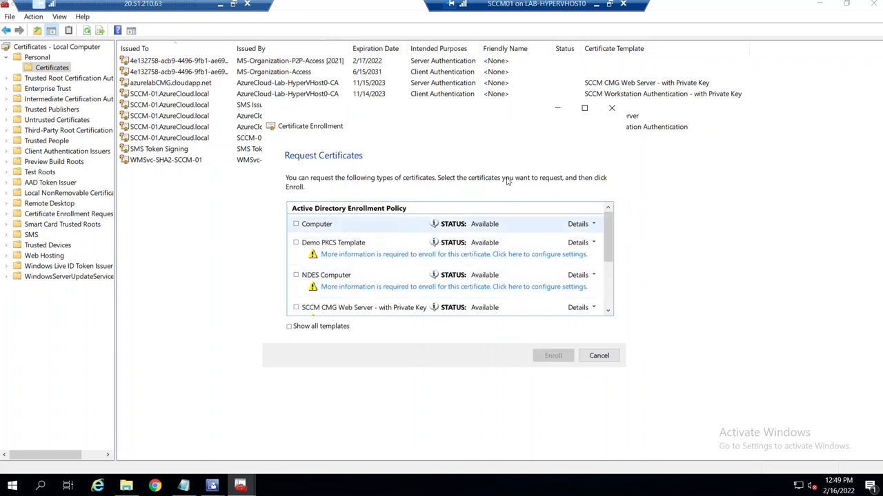
pyautogui.doubleClick(484, 128)
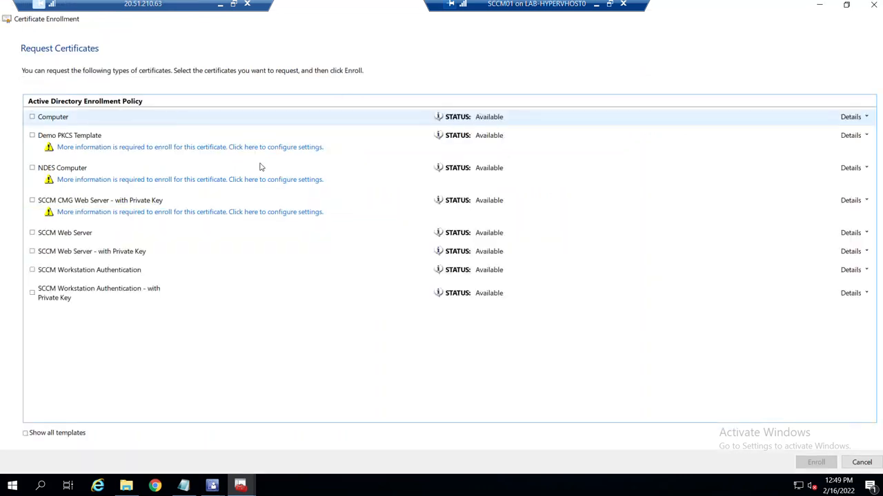
pyautogui.click(31, 200)
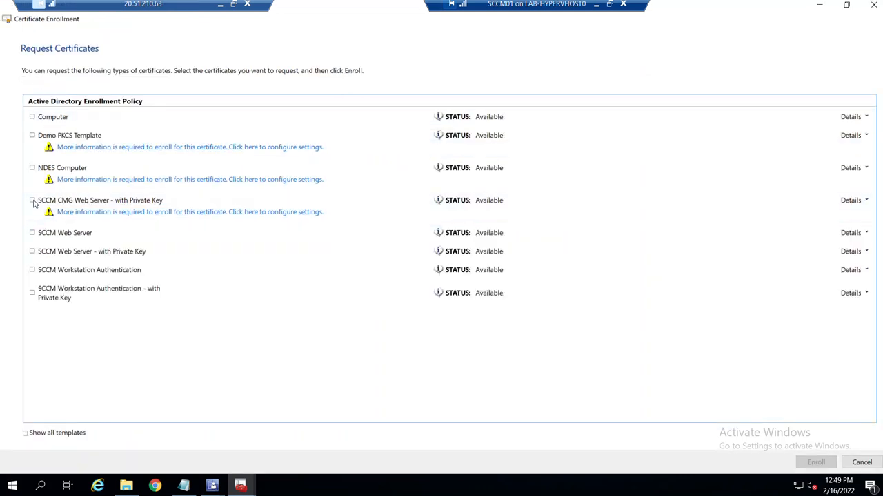
pyautogui.click(109, 214)
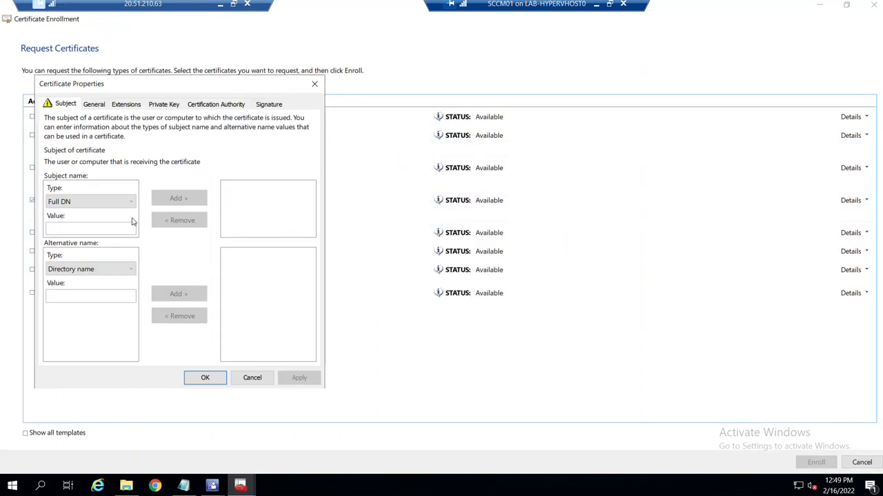
# Set common name and DNS alternative name to azurelabacademy01.eastus.cloudapp.azure.com.
pyautogui.click(90, 201)
pyautogui.click(86, 222)
pyautogui.click(86, 227)
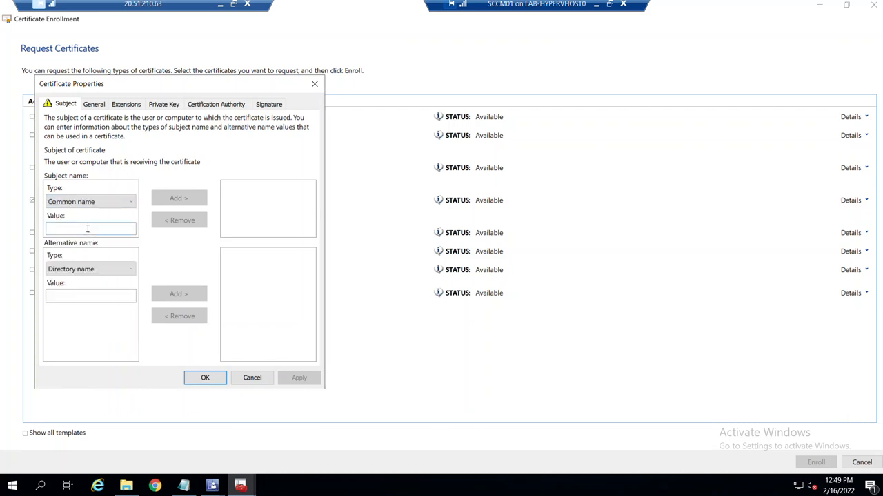
pyautogui.hotkey('ctrl', 'v')
pyautogui.click(92, 269)
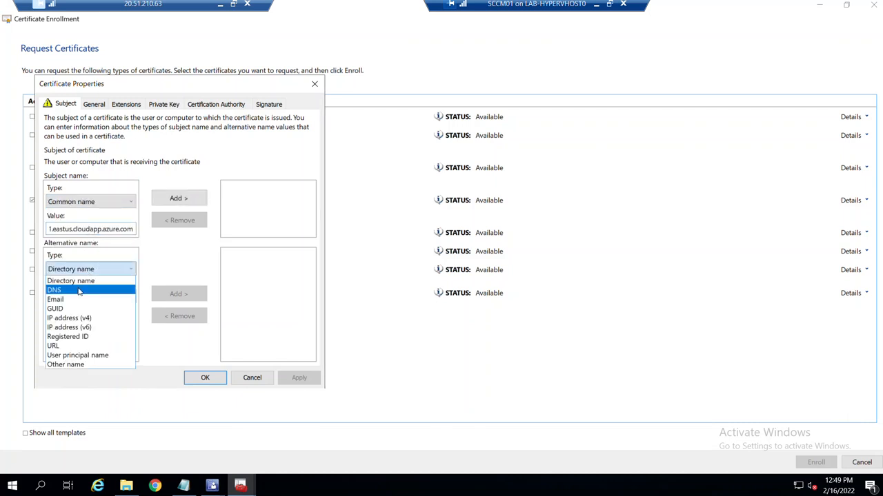
pyautogui.click(78, 292)
pyautogui.click(89, 296)
pyautogui.hotkey('ctrl', 'v')
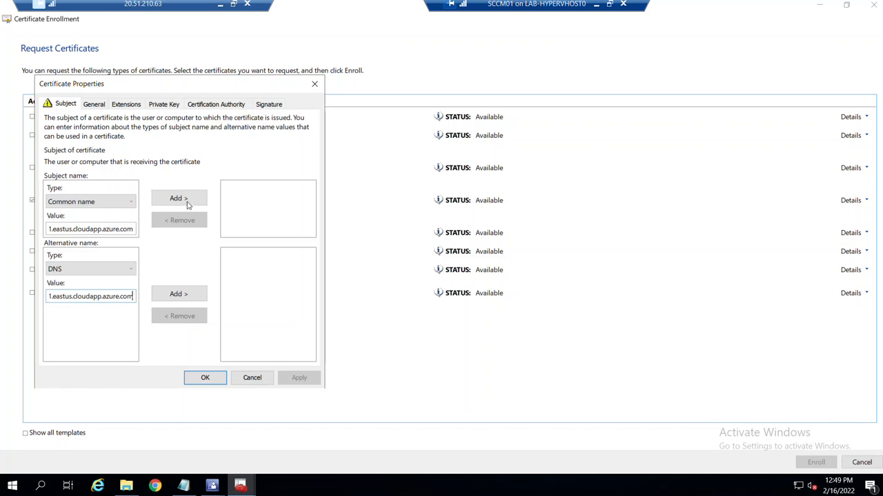
pyautogui.click(178, 198)
pyautogui.click(180, 295)
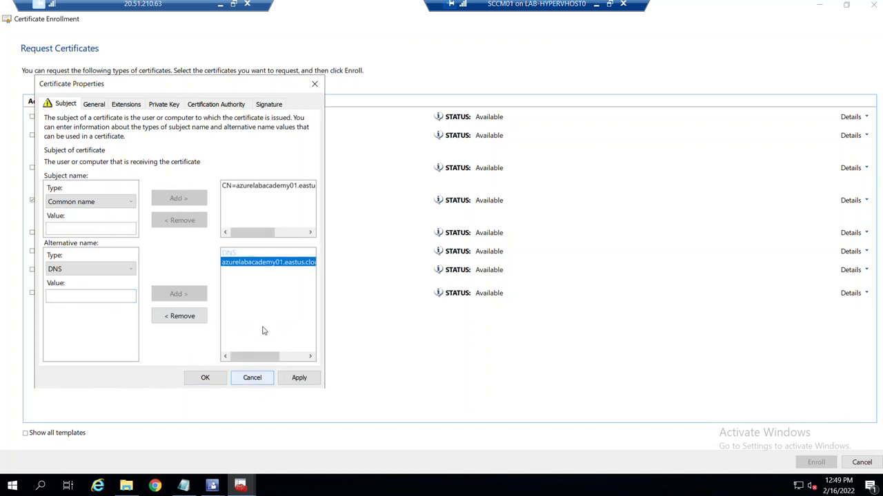
# Apply the certificate properties and enroll the CMG web server certificate.
pyautogui.moveTo(257, 357)
pyautogui.mouseDown()
pyautogui.moveTo(291, 360)
pyautogui.moveTo(250, 358)
pyautogui.mouseUp()
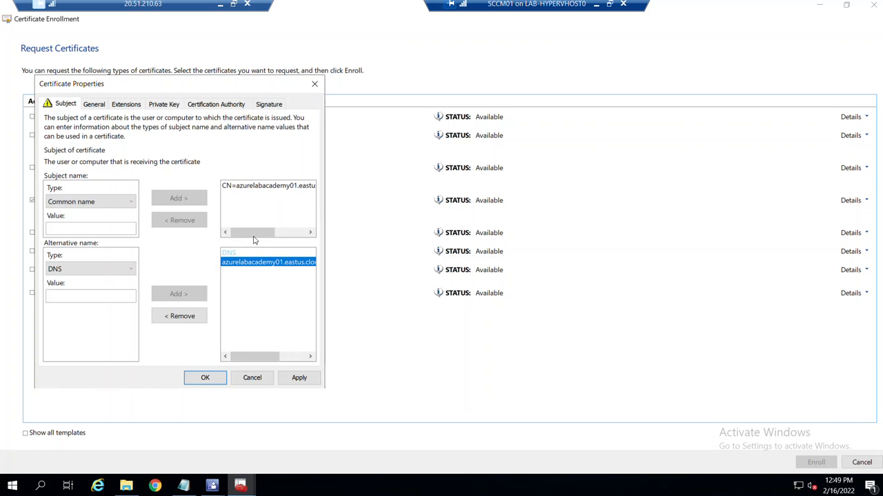
pyautogui.moveTo(253, 238); pyautogui.dragTo(299, 237)
pyautogui.click(299, 377)
pyautogui.click(205, 377)
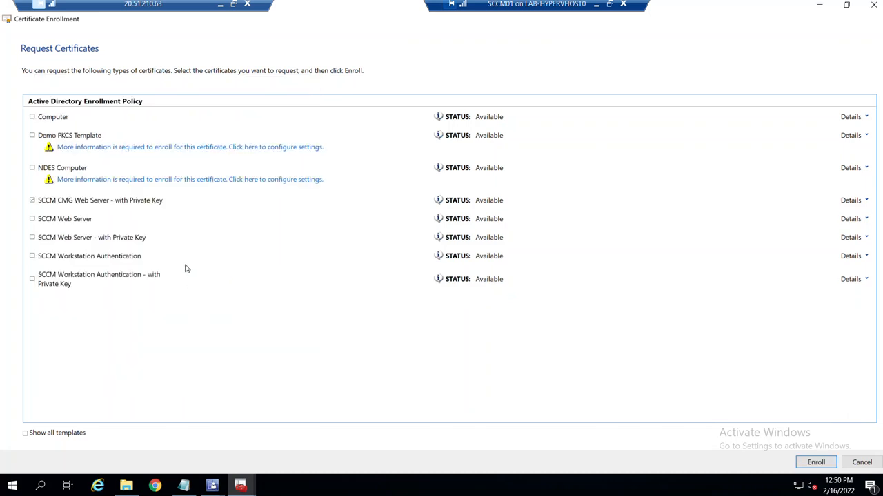
pyautogui.click(816, 463)
pyautogui.click(862, 463)
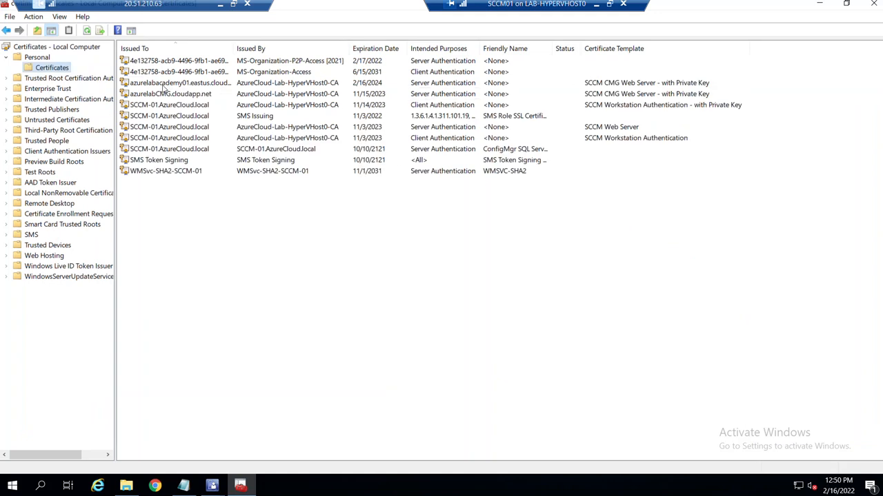
# Start exporting the azurelabacademy01 certificate with its private key in PFX format.
pyautogui.moveTo(233, 48); pyautogui.dragTo(303, 45)
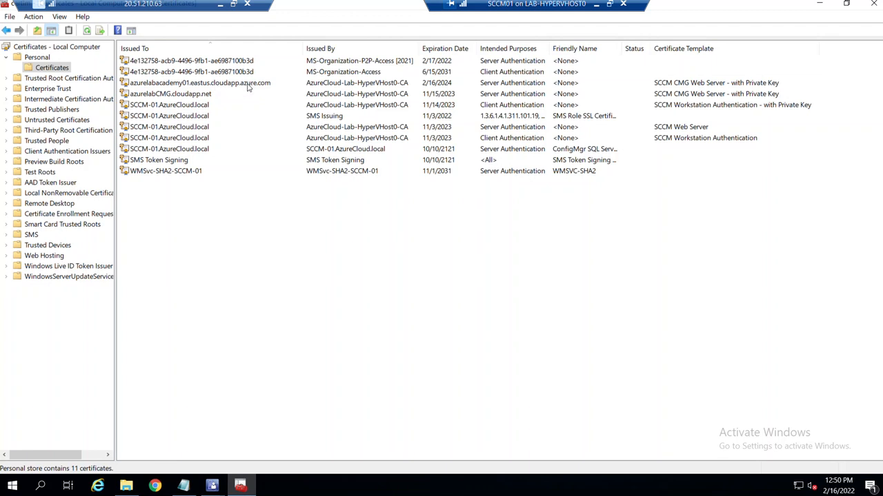
pyautogui.rightClick(248, 86)
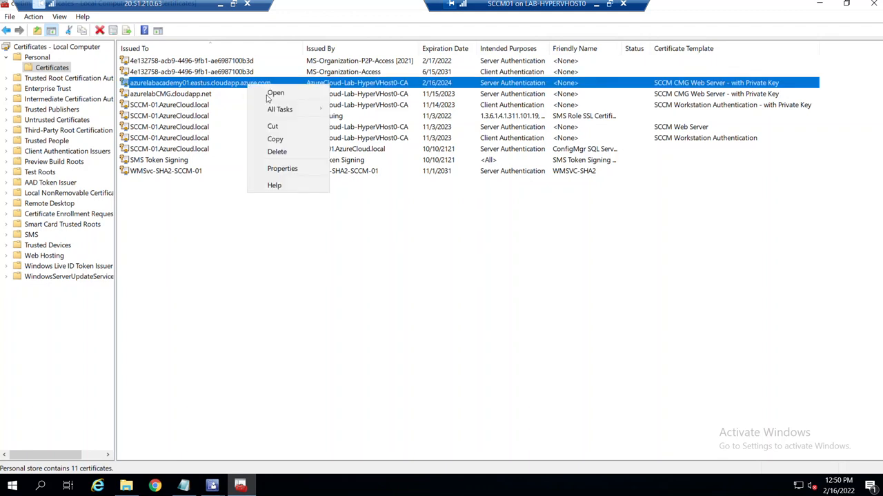
pyautogui.moveTo(282, 108)
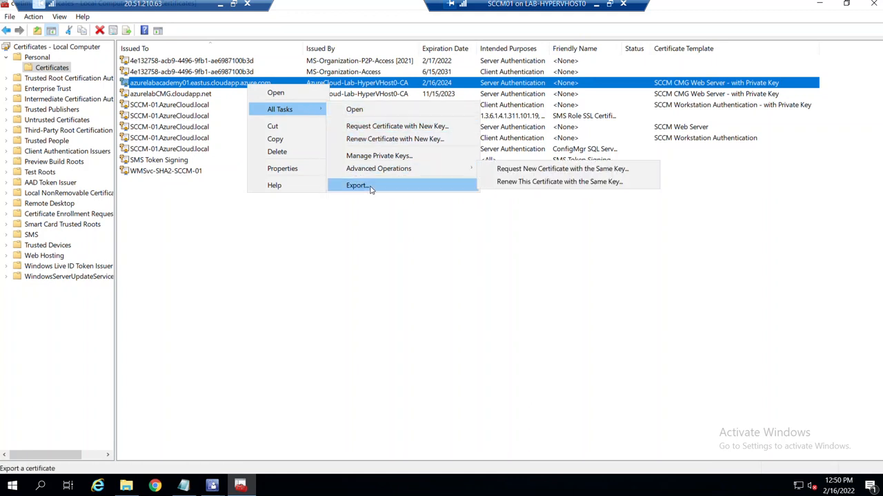
pyautogui.click(357, 185)
pyautogui.click(531, 383)
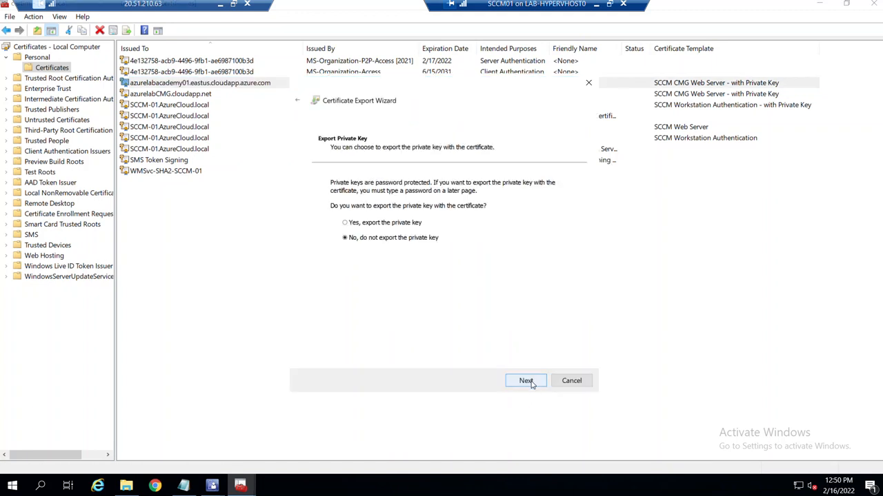
pyautogui.click(405, 222)
pyautogui.click(524, 382)
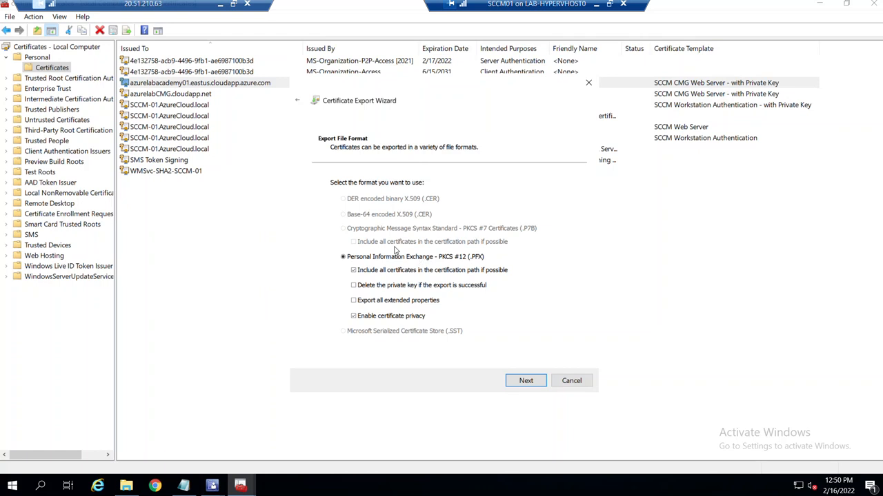
pyautogui.click(531, 383)
# Protect the PFX export with a password.
pyautogui.click(333, 280)
pyautogui.click(355, 296)
pyautogui.click(364, 324)
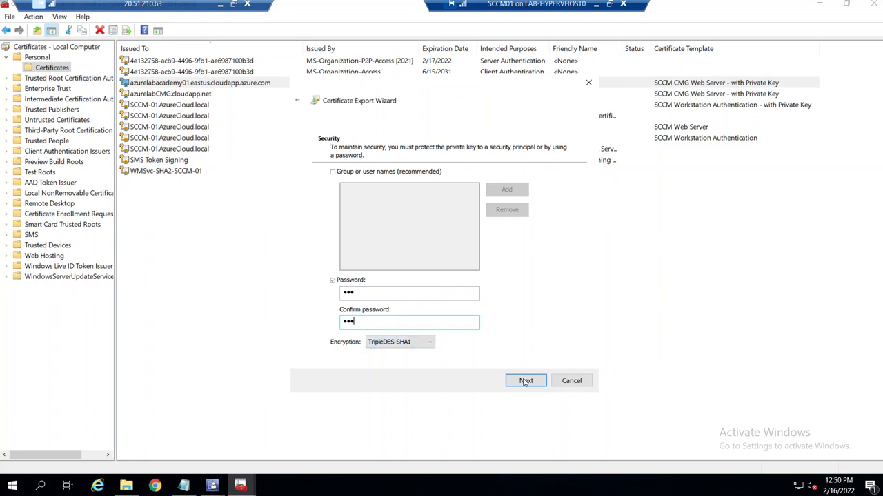
pyautogui.click(525, 381)
# Save as MECM_CMG_With_Private_Key_Date 02-16-22, deleting the old W_ file, and finish.
pyautogui.click(527, 200)
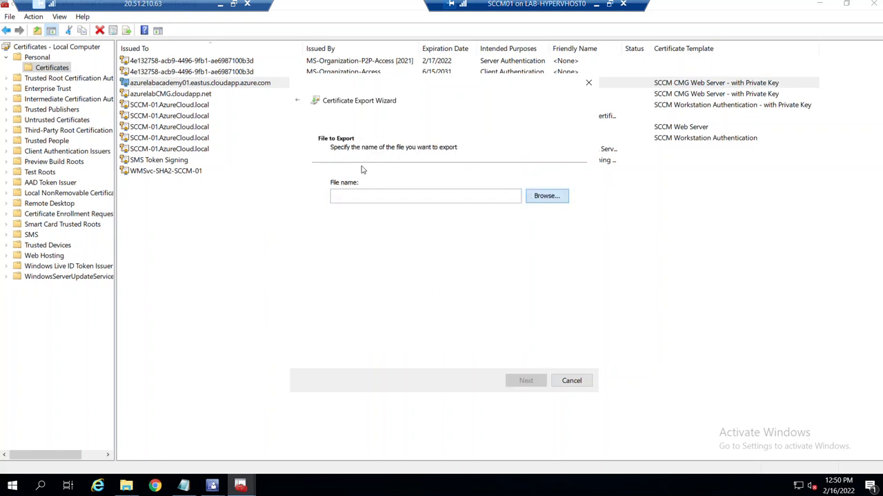
pyautogui.click(473, 126)
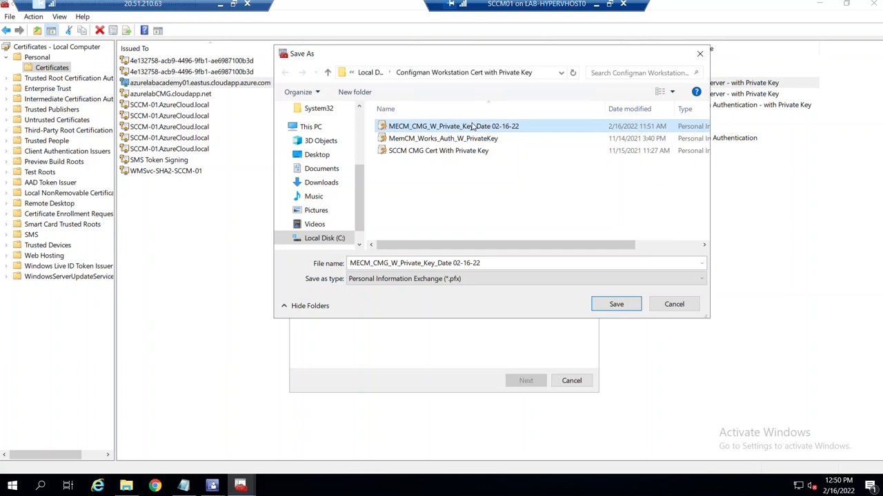
pyautogui.press('Delete')
pyautogui.click(496, 264)
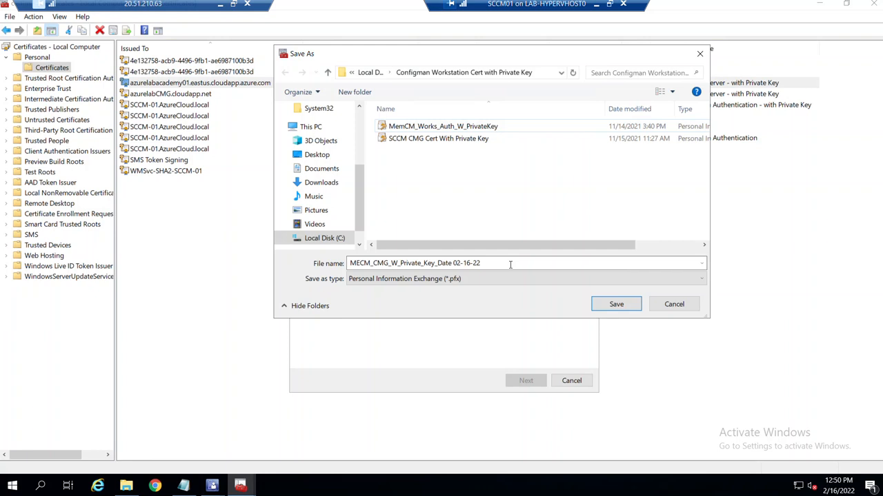
pyautogui.doubleClick(504, 264)
pyautogui.click(412, 264)
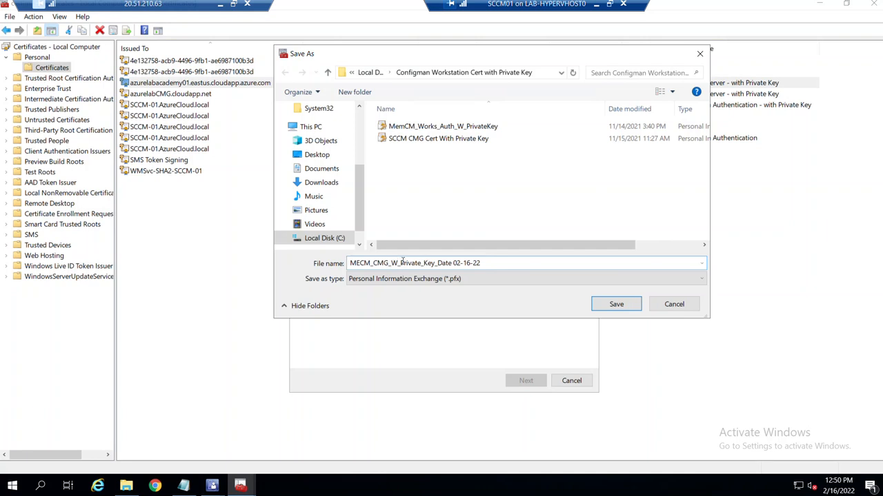
pyautogui.write('ith')
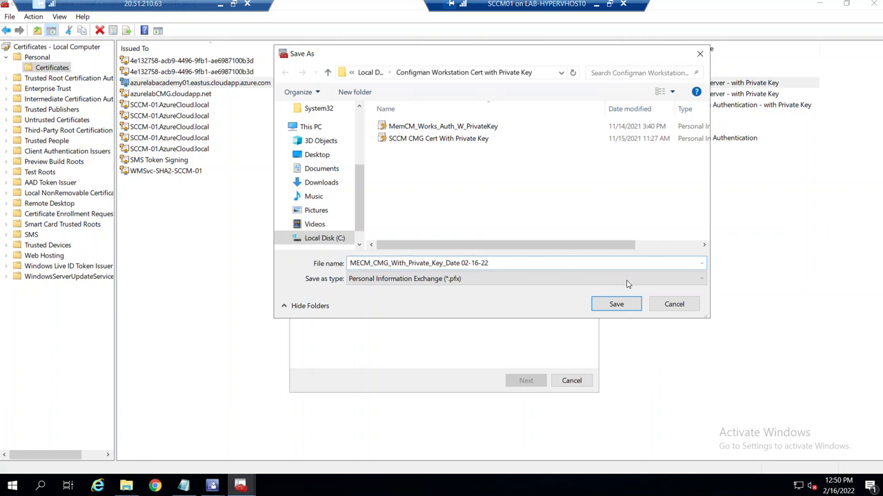
pyautogui.click(617, 305)
pyautogui.click(531, 387)
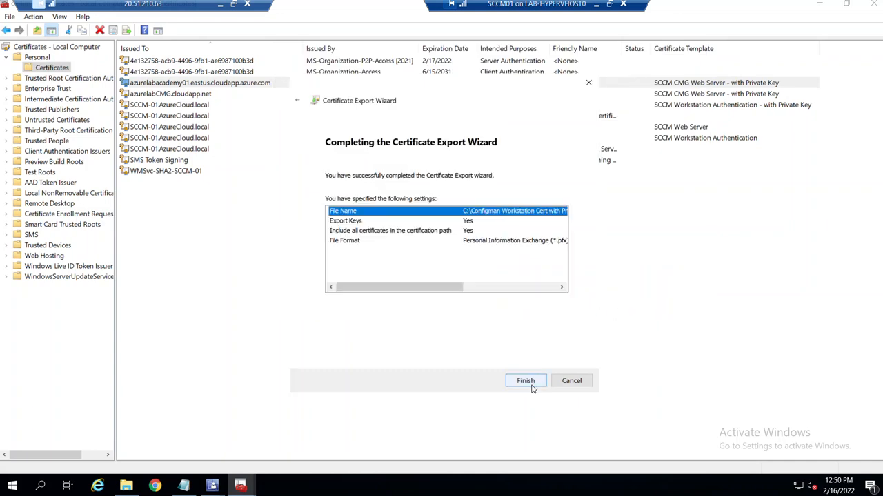
pyautogui.click(531, 386)
pyautogui.click(485, 325)
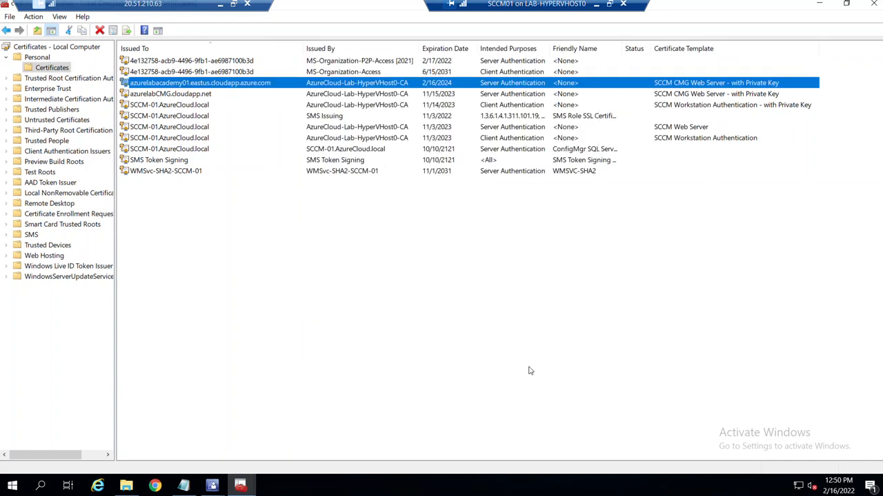
# Minimize the other windows and load MECM_CMG_With_Private_Key_Date 02-16-22 with its password.
pyautogui.click(818, 5)
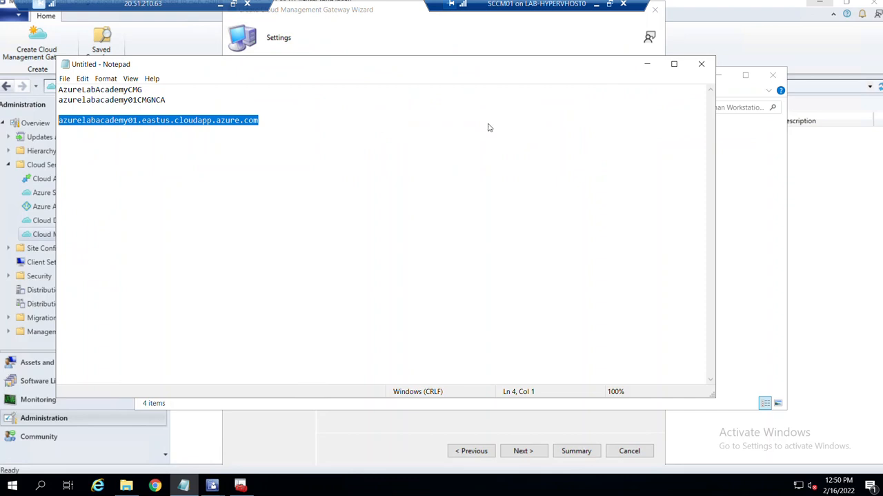
pyautogui.click(637, 64)
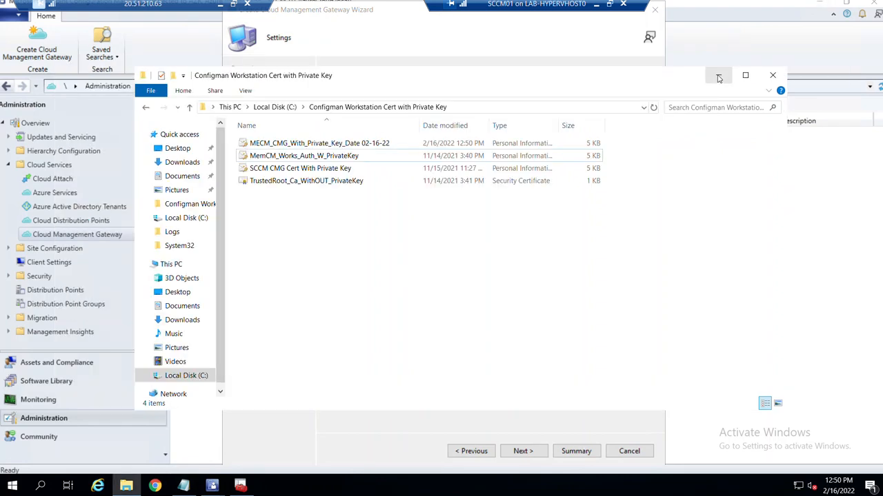
pyautogui.click(717, 75)
pyautogui.click(607, 133)
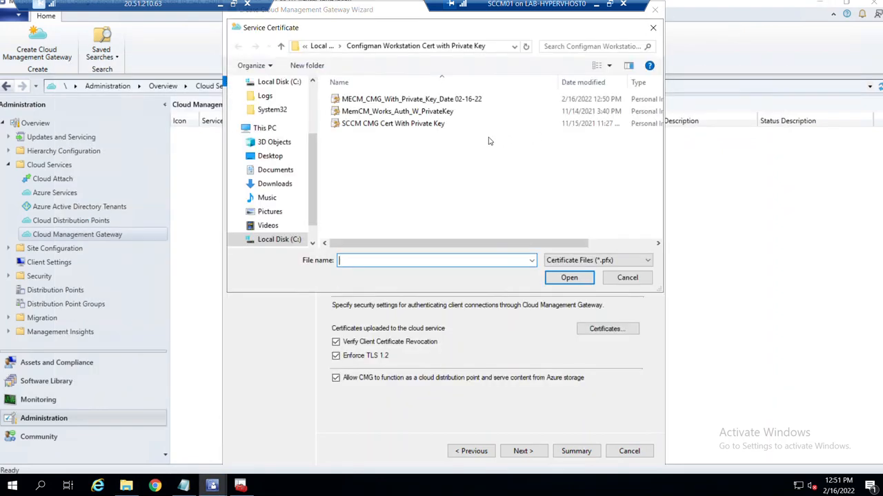
pyautogui.click(448, 100)
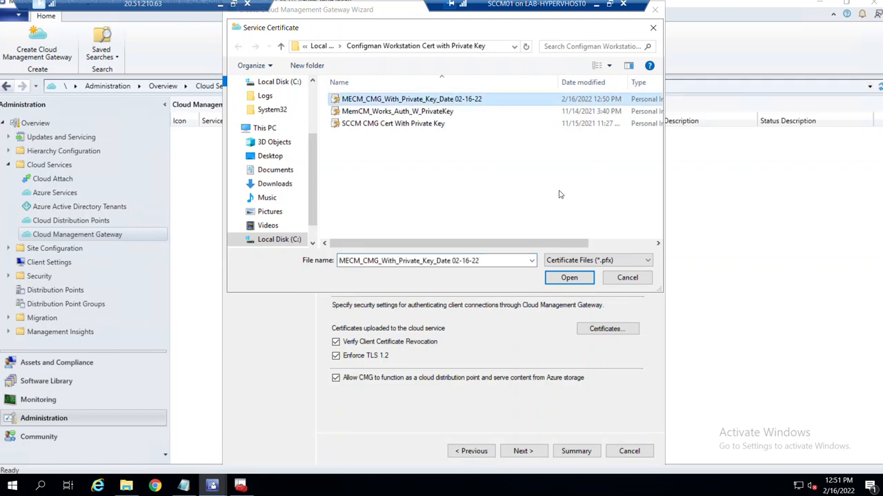
pyautogui.click(569, 277)
pyautogui.write('***')
pyautogui.click(461, 256)
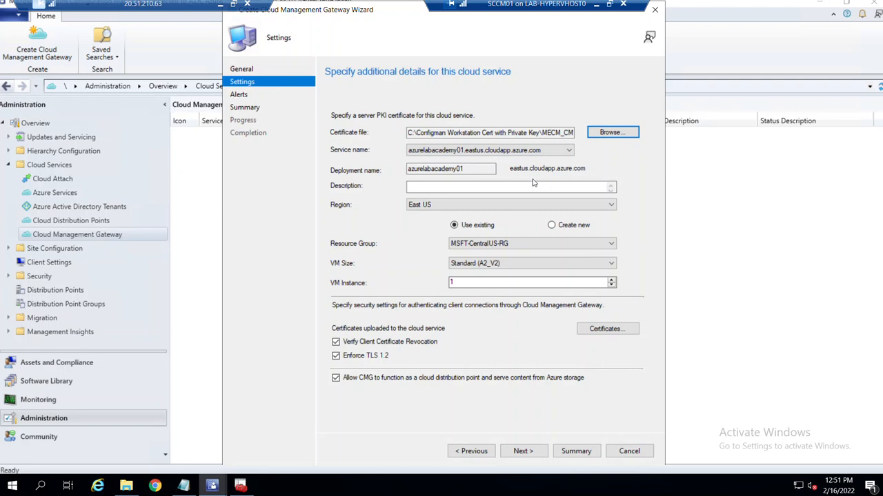
# Enter 'AzureLabAcademy01 CMG' as the gateway description.
pyautogui.click(570, 185)
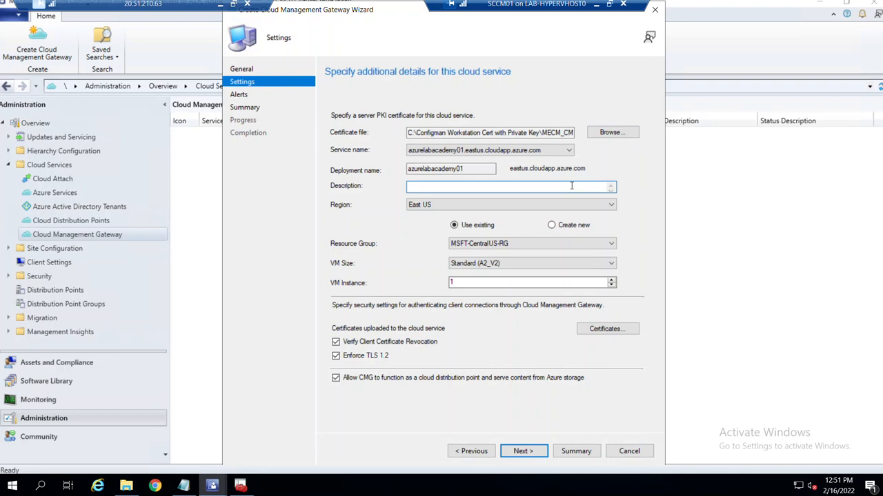
pyautogui.write('Azure Lab Academy 01 CMG')
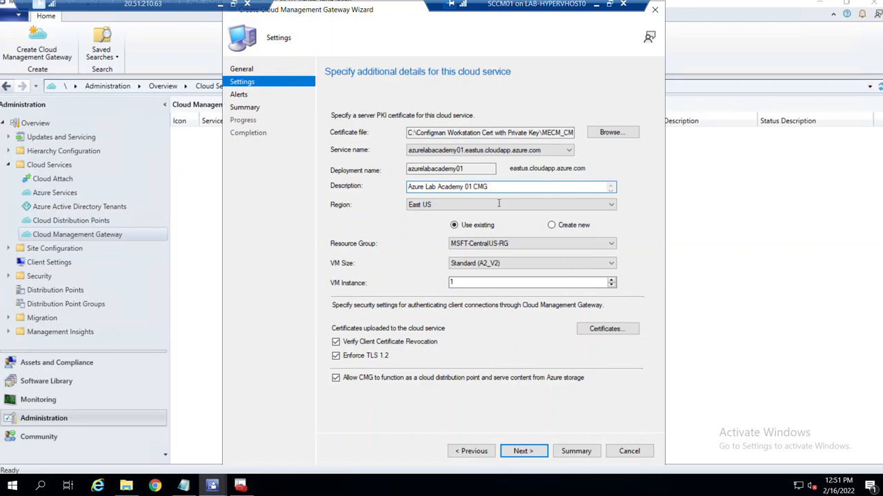
pyautogui.click(465, 186)
pyautogui.press('BackSpace')
pyautogui.press('BackSpace')
pyautogui.press('BackSpace')
# Choose resource group MSFT-EastUS-RG and VM size Lab (B2S), and turn off client certificate revocation checking.
pyautogui.click(519, 246)
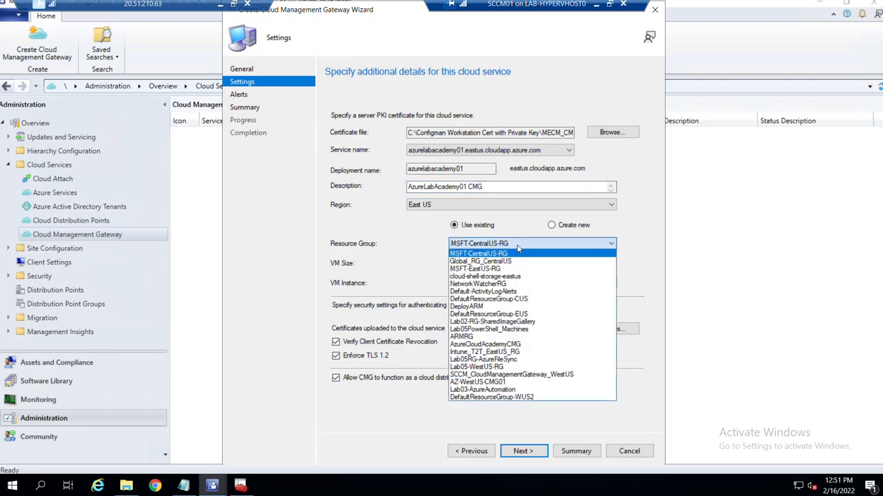
pyautogui.click(506, 269)
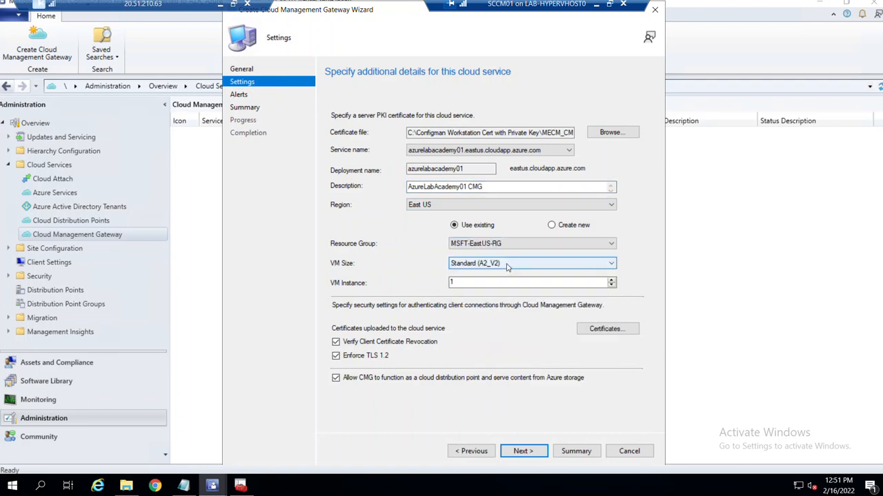
pyautogui.click(518, 266)
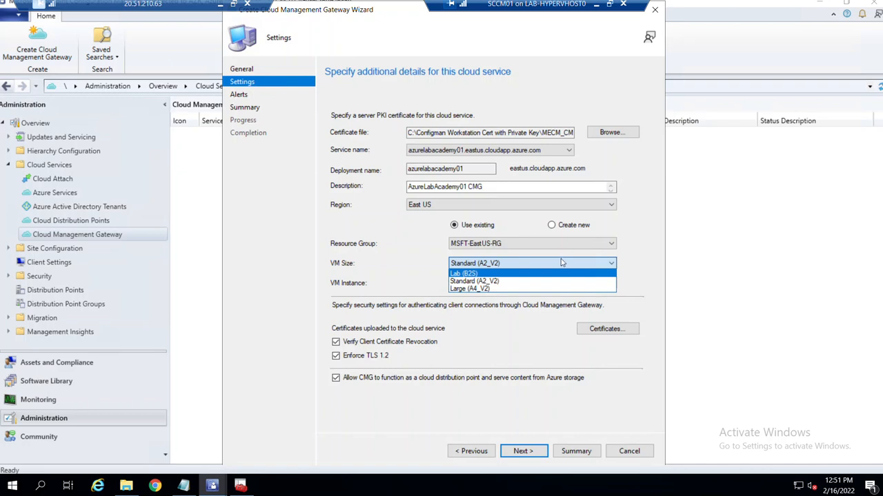
pyautogui.click(473, 274)
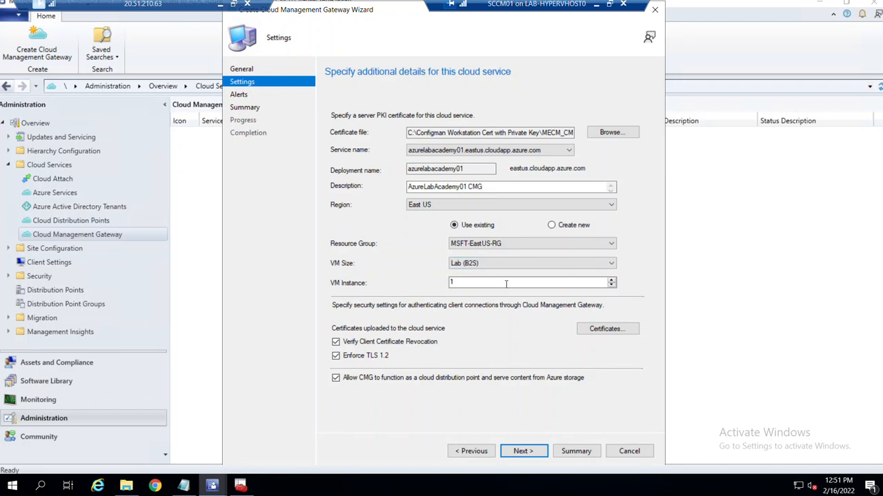
pyautogui.click(336, 342)
# Advance the gateway wizard to the Alerts page with its outbound data and storage thresholds.
pyautogui.click(524, 452)
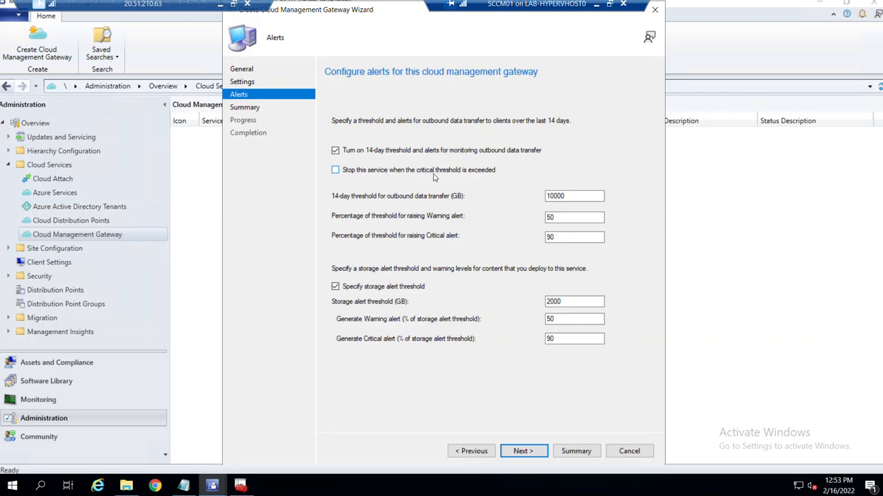
# Go past Alerts and Summary to create the azurelabacademy01 gateway, then close the completed wizard.
pyautogui.click(524, 452)
pyautogui.click(526, 455)
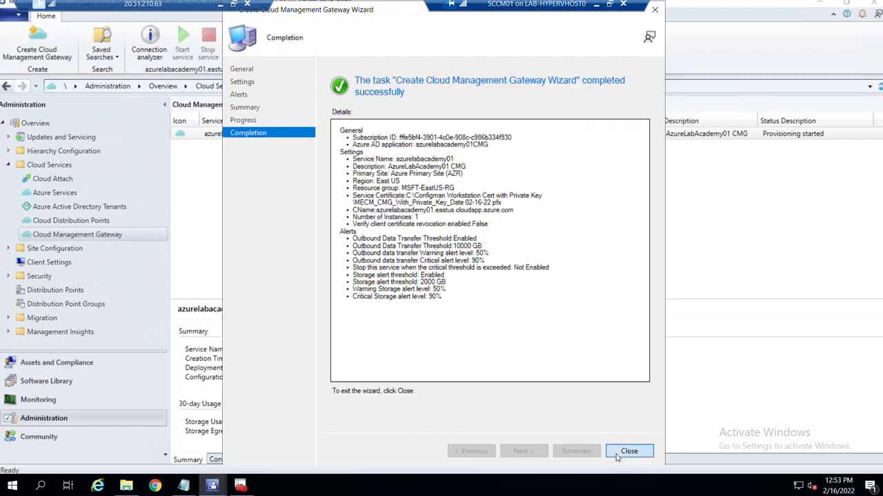
pyautogui.click(628, 452)
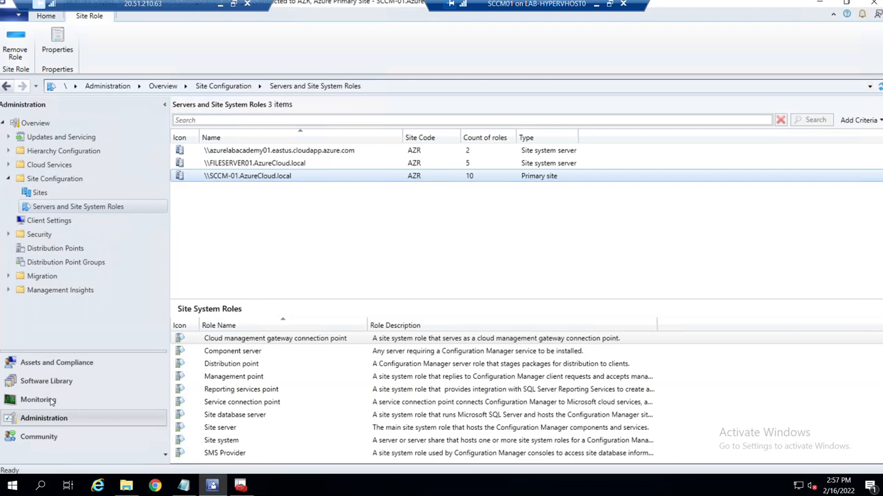
# Review the gateway's Connection Points and Role Endpoints tabs, then list SCCM-01's site system roles.
pyautogui.click(8, 165)
pyautogui.click(77, 234)
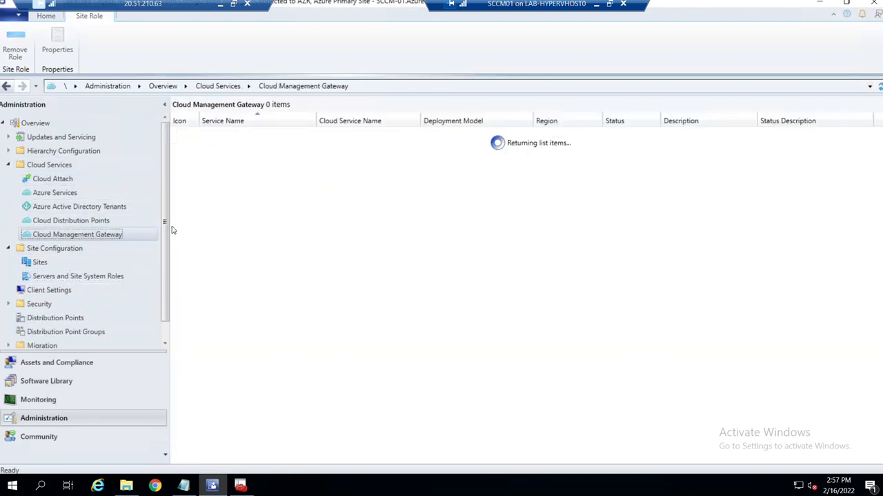
pyautogui.click(629, 137)
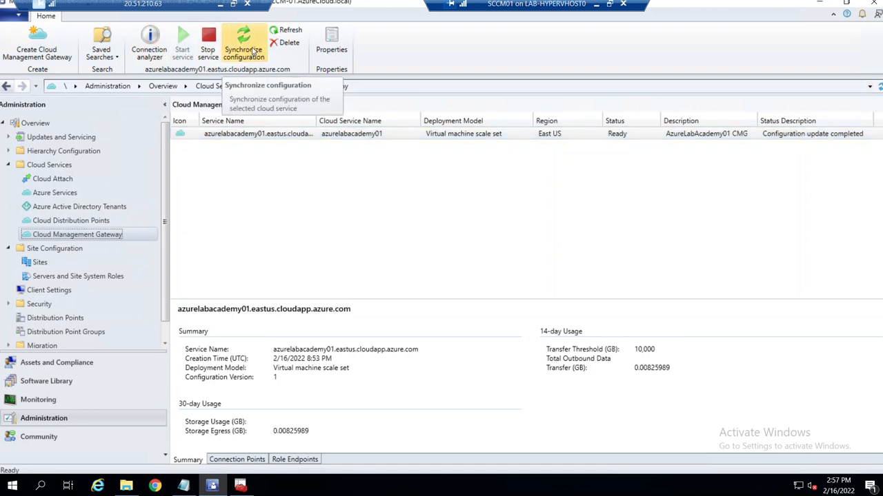
pyautogui.click(238, 459)
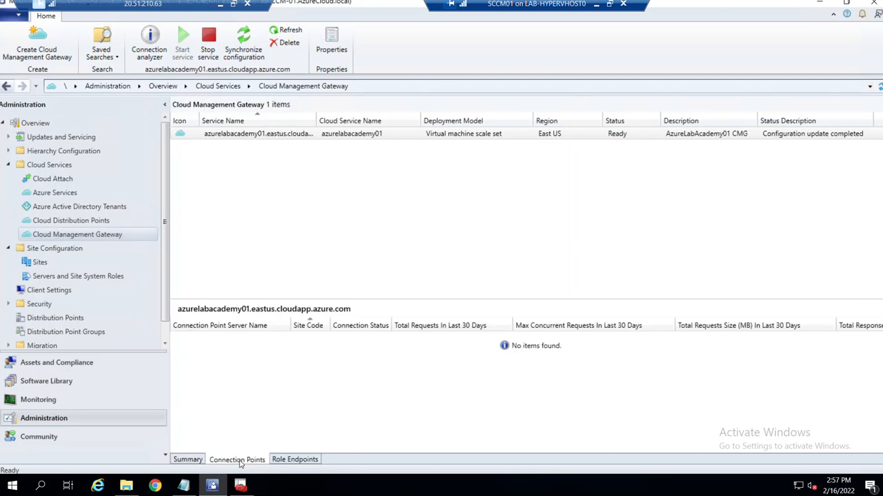
pyautogui.click(284, 461)
pyautogui.click(252, 461)
pyautogui.click(187, 461)
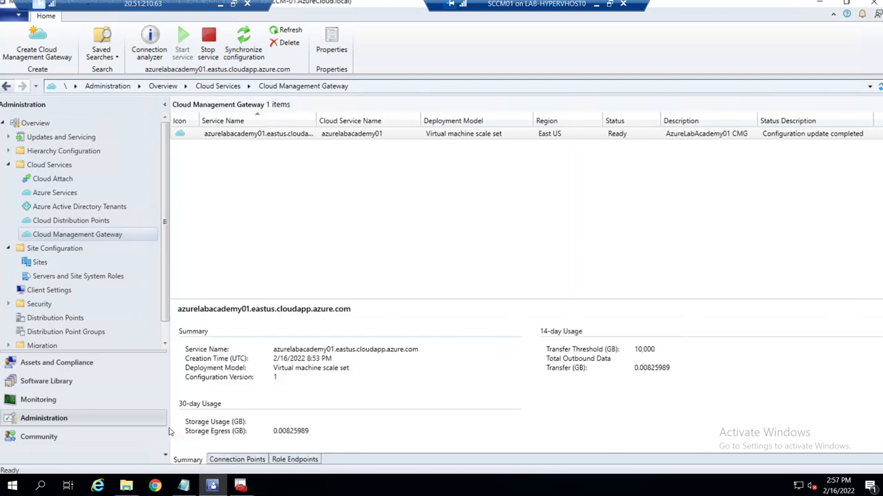
pyautogui.click(43, 277)
pyautogui.click(232, 177)
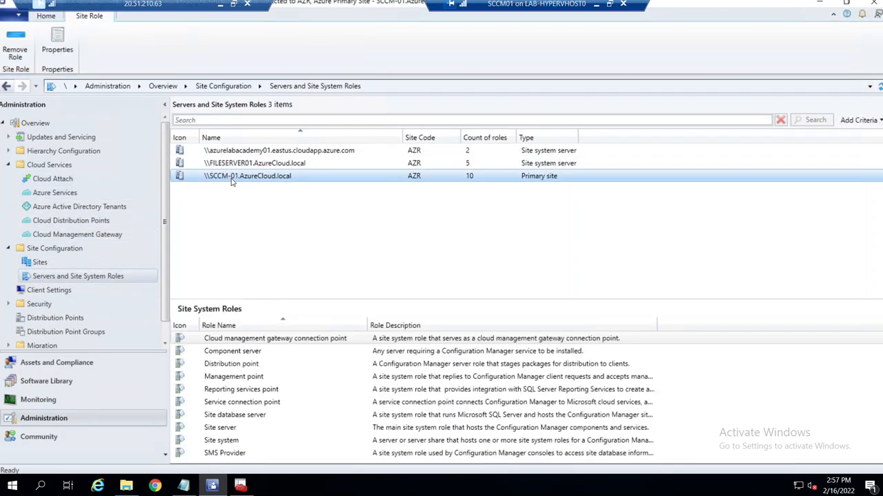
# Inspect the connection point role's properties and available gateway names, changing nothing.
pyautogui.click(329, 339)
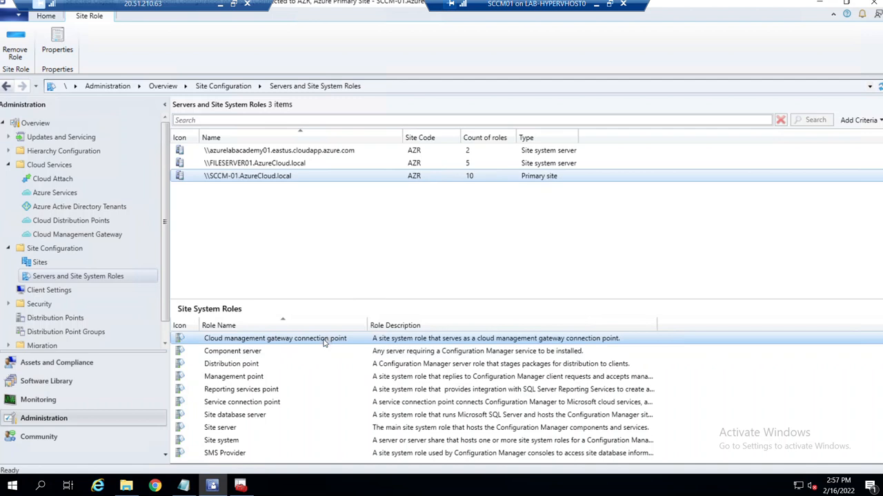
pyautogui.rightClick(324, 341)
pyautogui.click(357, 350)
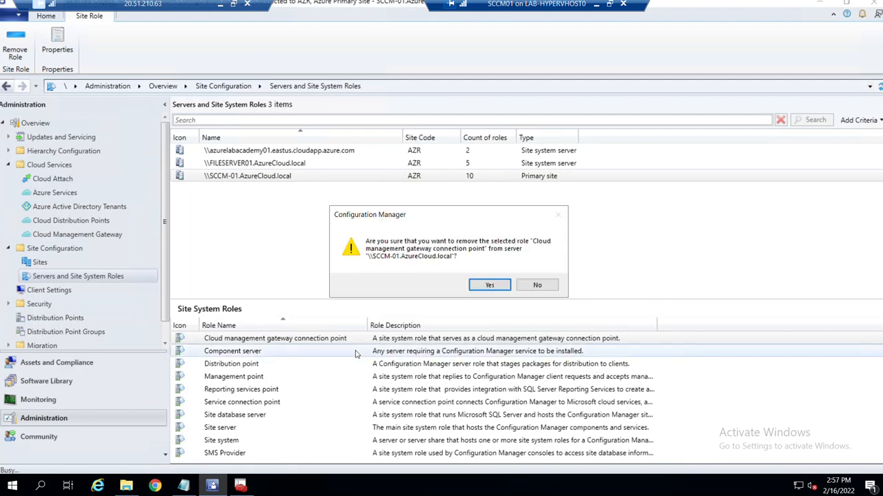
pyautogui.click(524, 286)
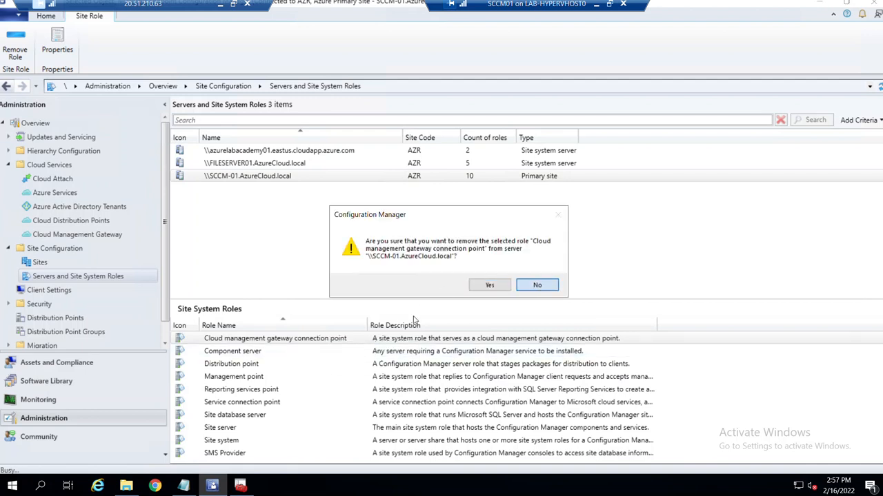
pyautogui.rightClick(295, 340)
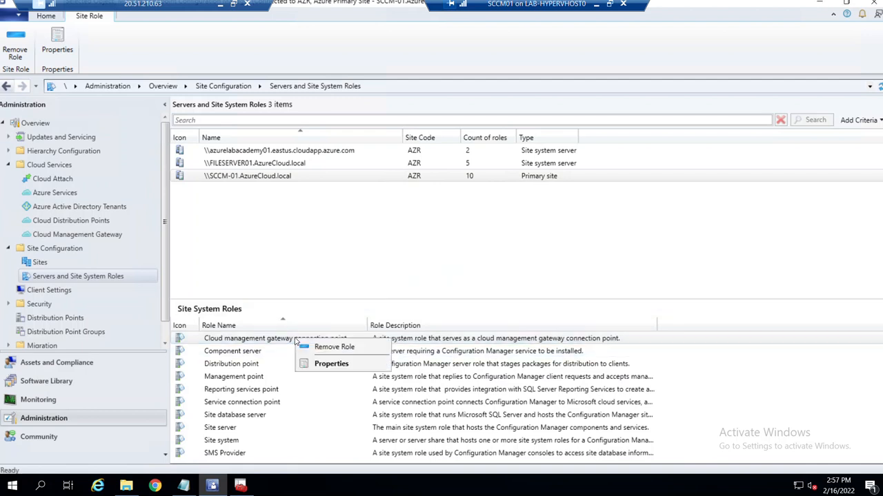
pyautogui.click(331, 364)
pyautogui.click(457, 153)
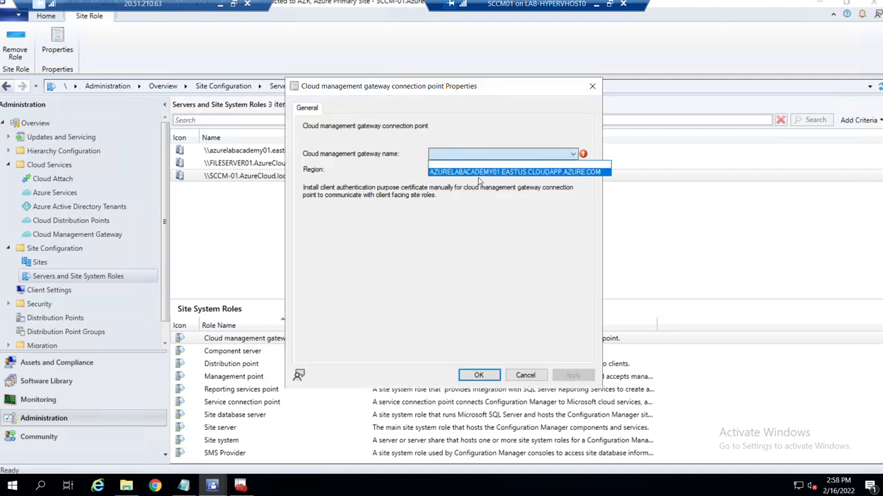
pyautogui.click(535, 385)
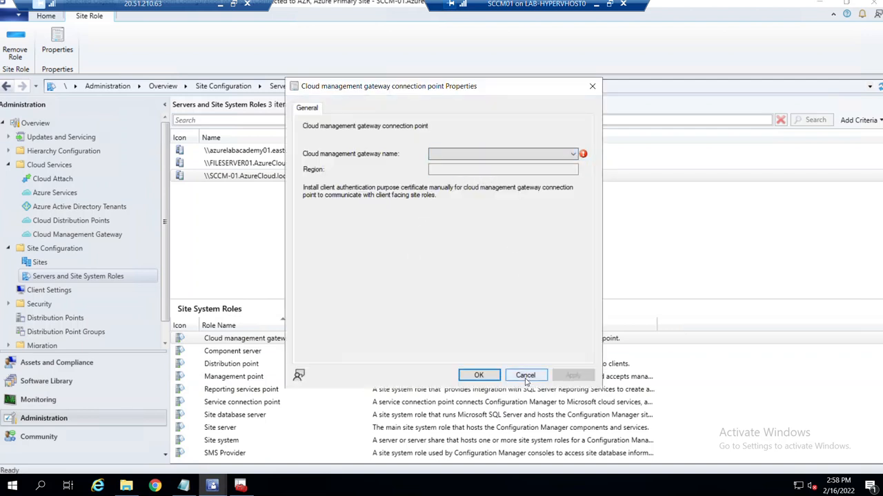
pyautogui.click(526, 378)
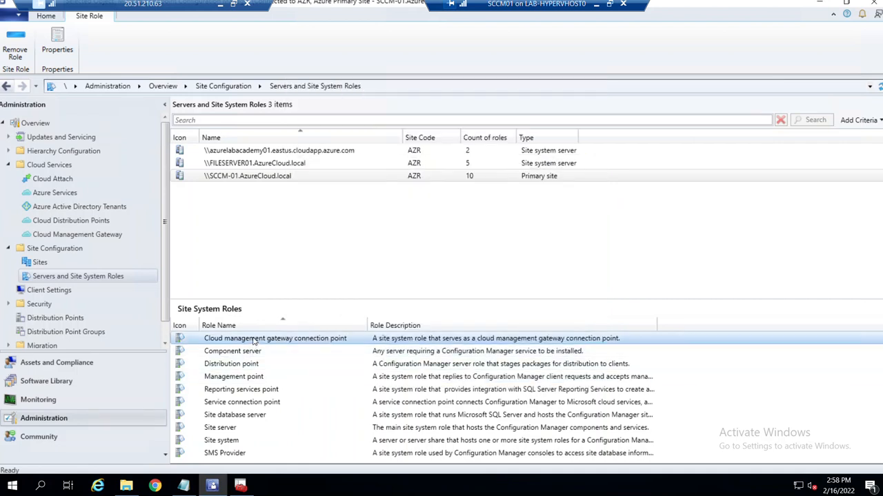
# Remove the cloud management gateway connection point role from SCCM-01.
pyautogui.rightClick(255, 339)
pyautogui.click(293, 348)
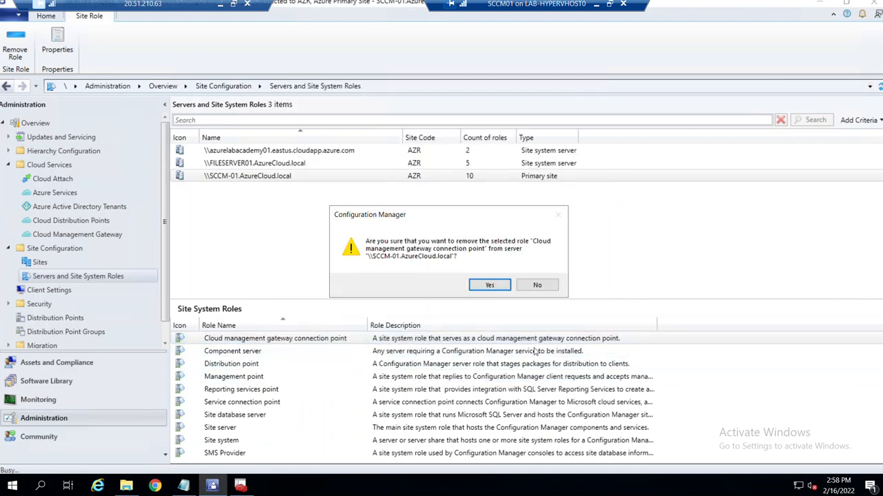
pyautogui.click(490, 285)
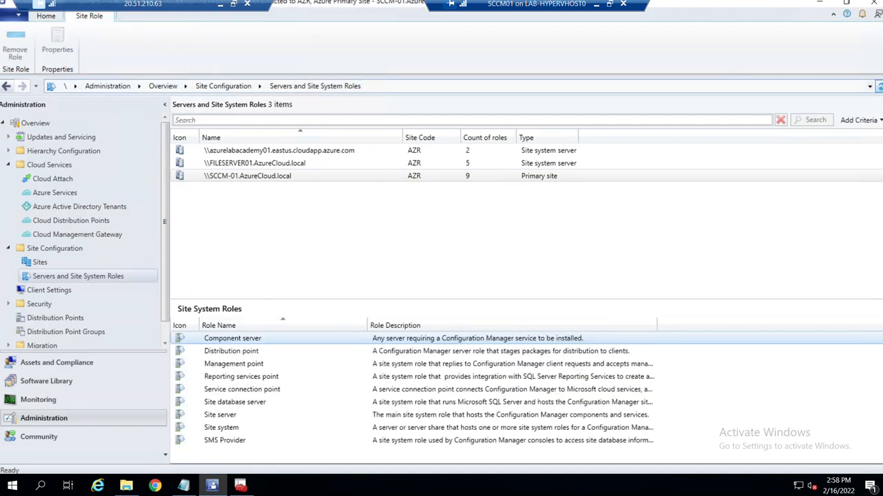
# Start adding site system roles to SCCM-01, accepting the general settings with no proxy.
pyautogui.click(236, 178)
pyautogui.rightClick(236, 178)
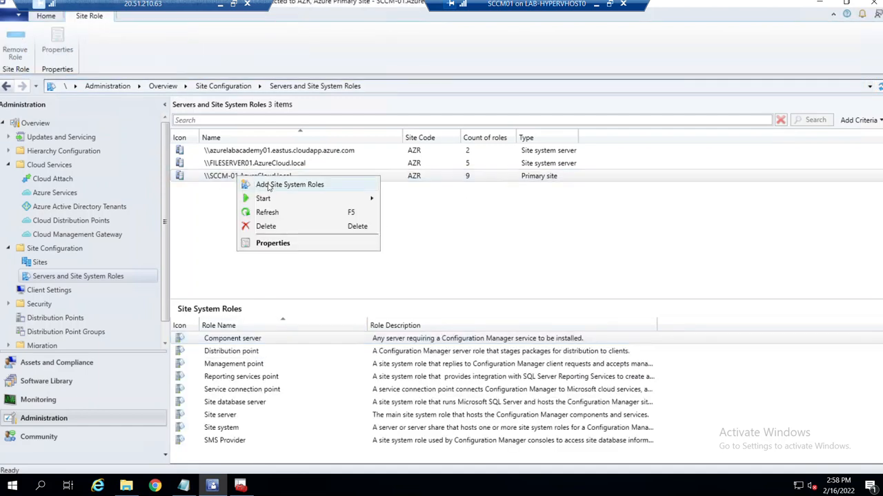
pyautogui.click(273, 182)
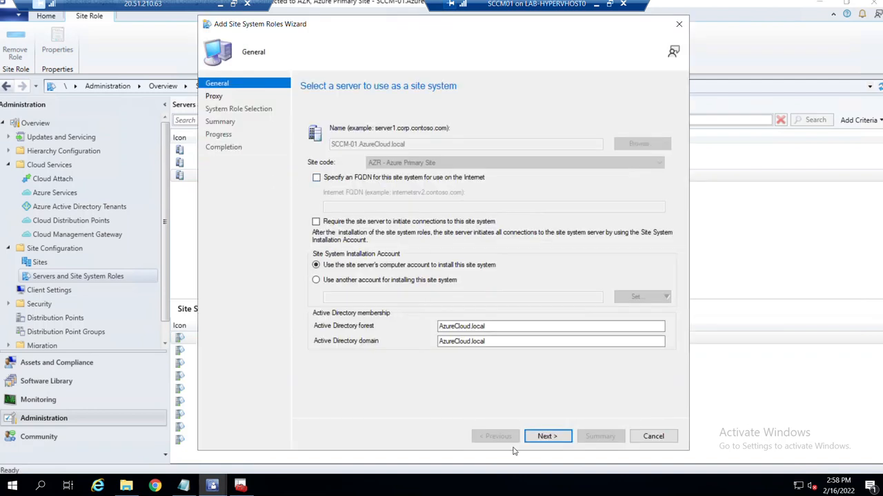
pyautogui.click(546, 437)
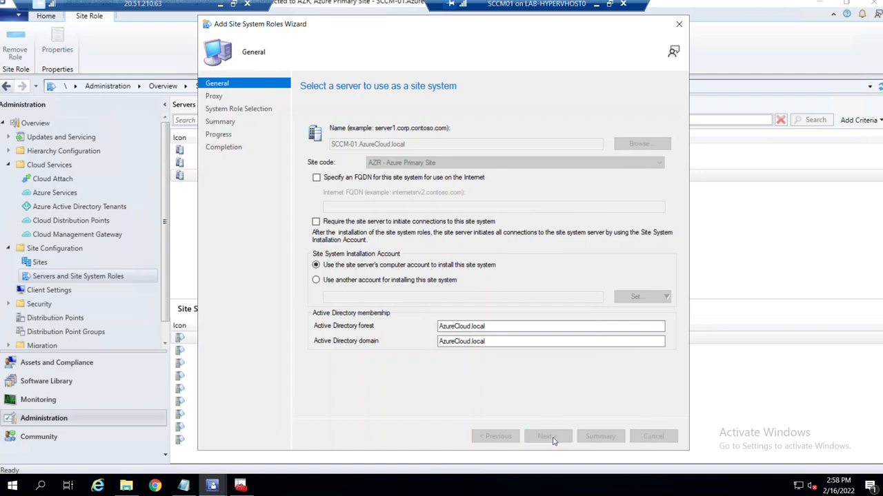
pyautogui.click(554, 439)
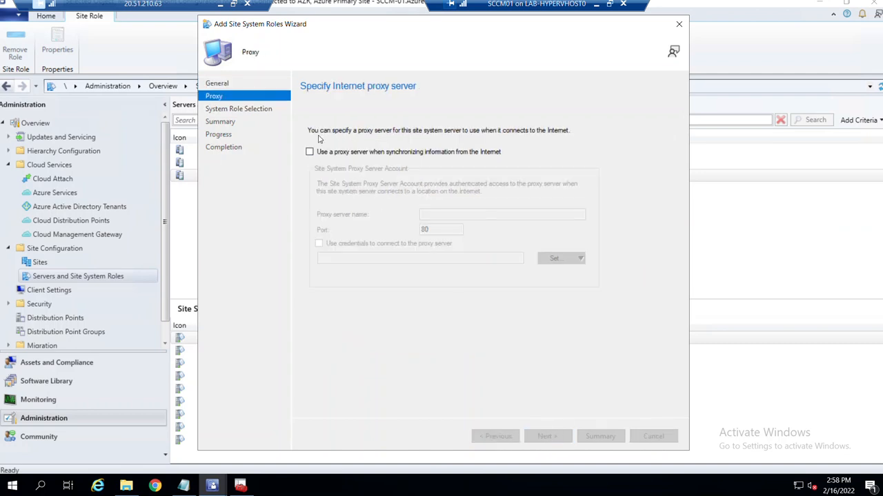
# Install the cloud management gateway connection point role for the azurelabacademy01 gateway, then close the wizard.
pyautogui.click(311, 161)
pyautogui.click(562, 440)
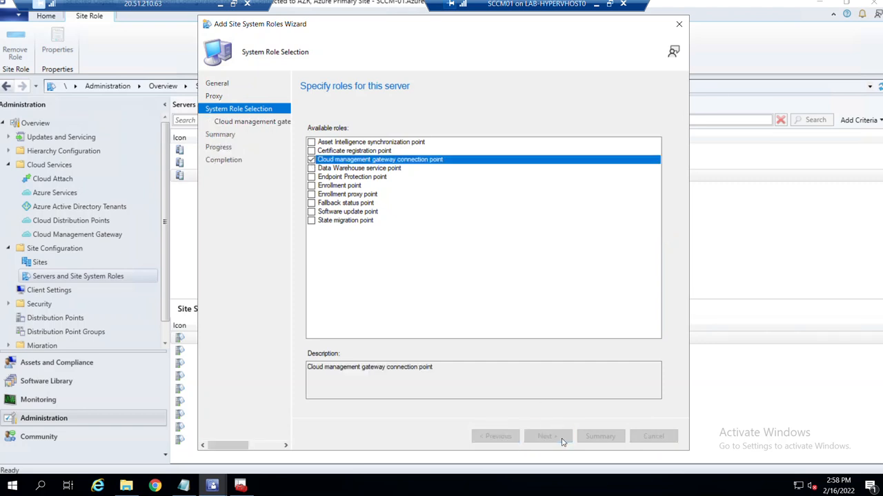
pyautogui.click(528, 156)
pyautogui.click(528, 156)
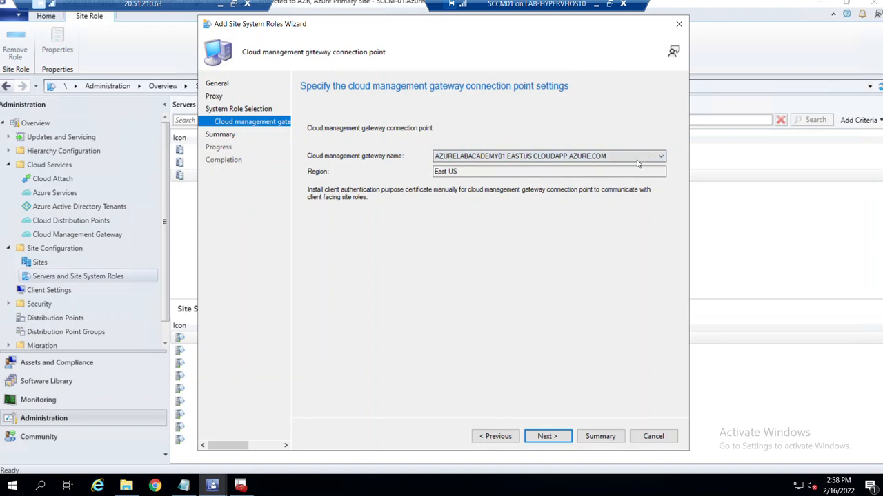
pyautogui.click(558, 440)
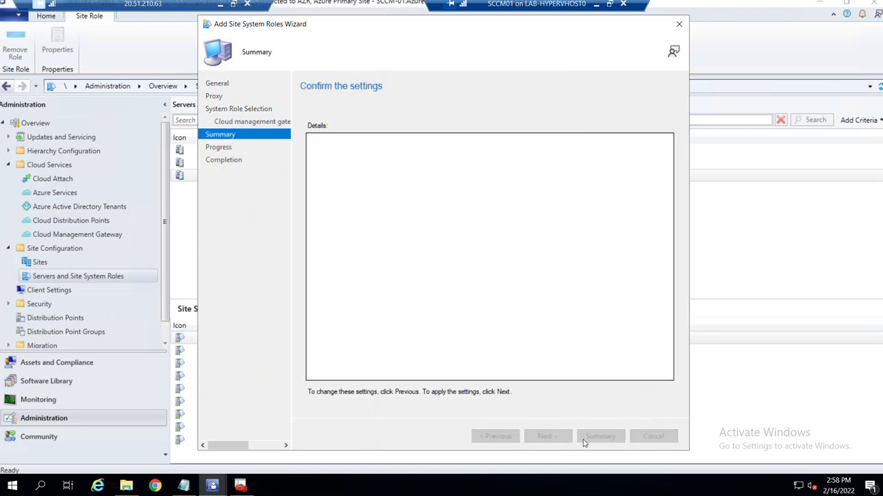
pyautogui.click(557, 437)
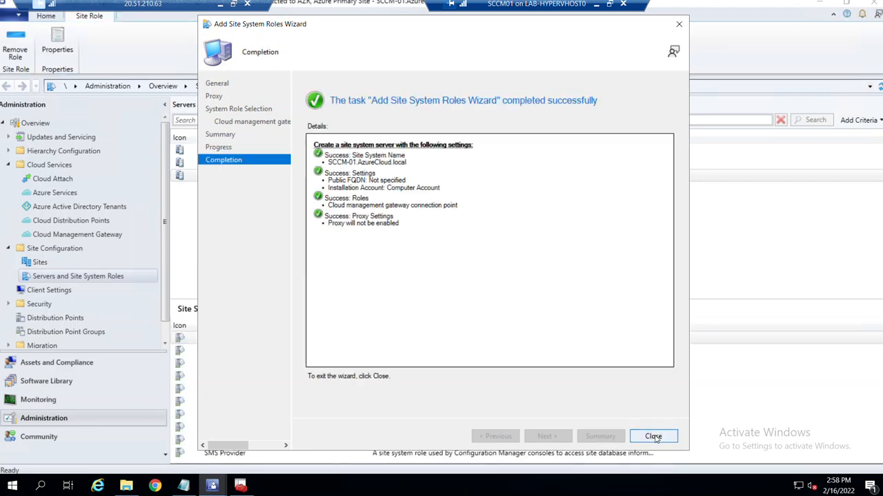
pyautogui.click(651, 436)
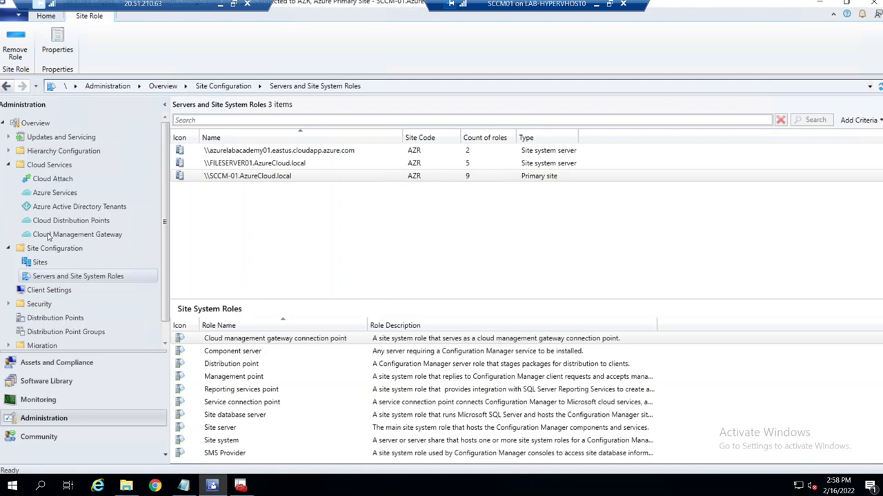
# Try the gateway connection analyzer; Azure AD sign-in fails, so close it.
pyautogui.click(78, 234)
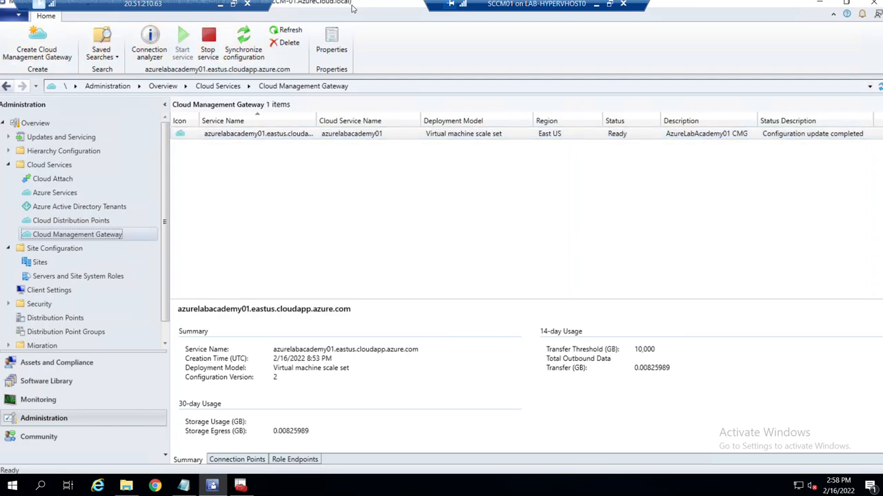
pyautogui.click(163, 53)
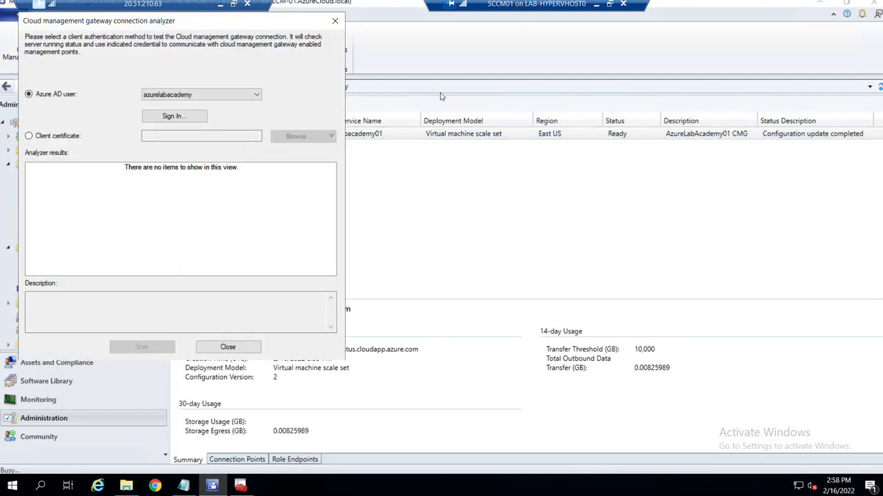
pyautogui.click(170, 117)
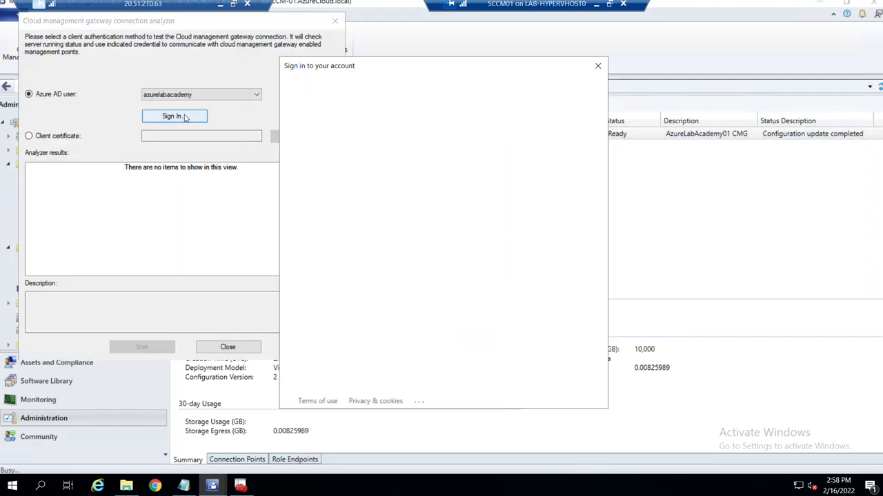
pyautogui.click(597, 64)
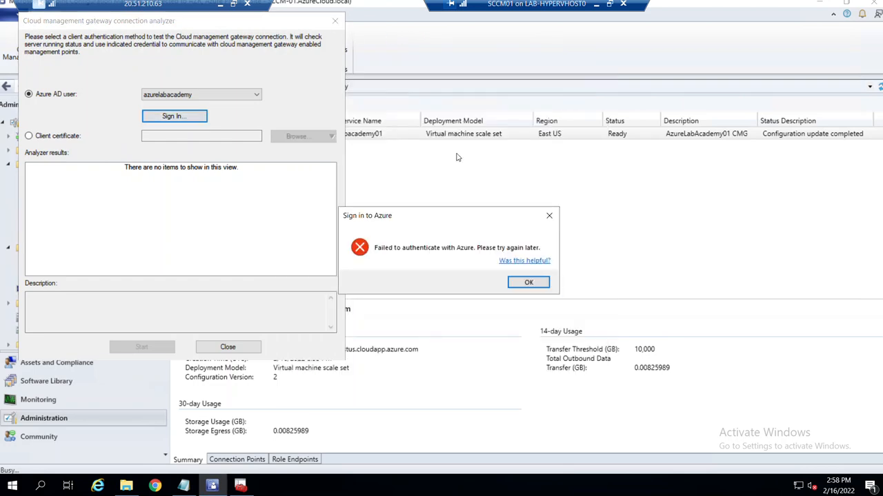
pyautogui.click(548, 217)
pyautogui.click(335, 21)
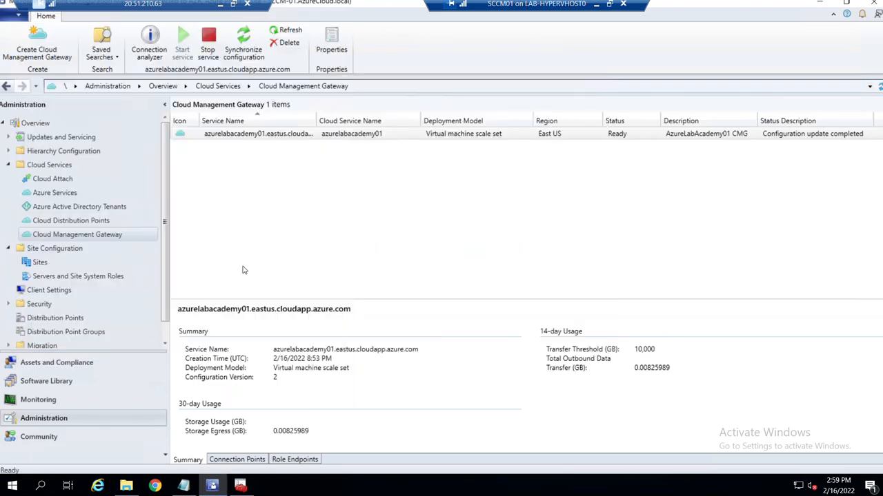
# Check the Connection Points tab, which lists SCCM-01 as Disconnected.
pyautogui.click(236, 459)
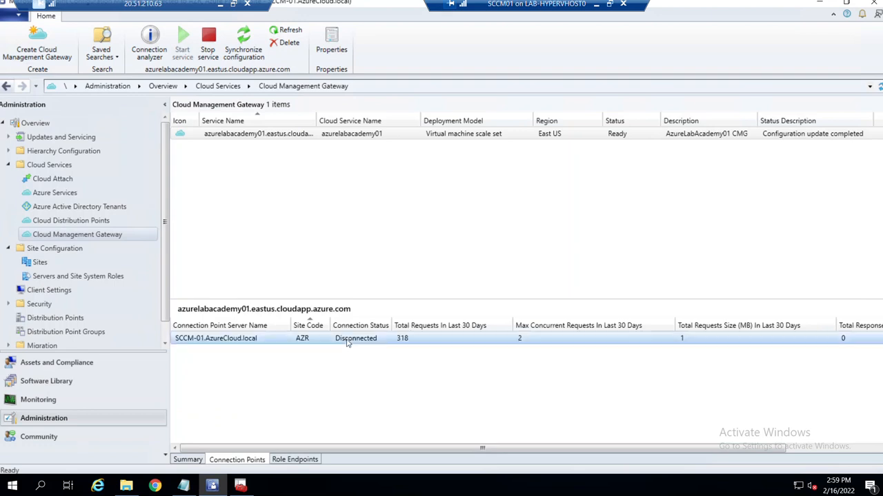
pyautogui.click(284, 460)
pyautogui.click(256, 460)
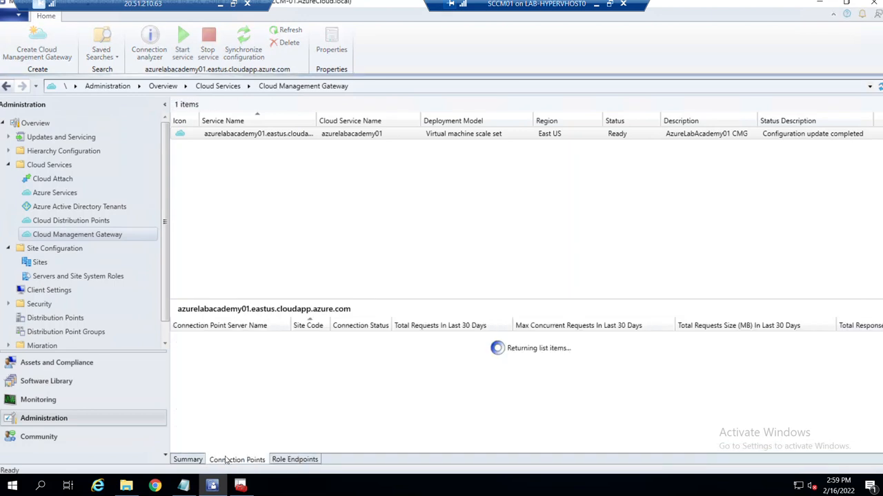
pyautogui.click(187, 460)
pyautogui.click(236, 460)
pyautogui.click(152, 44)
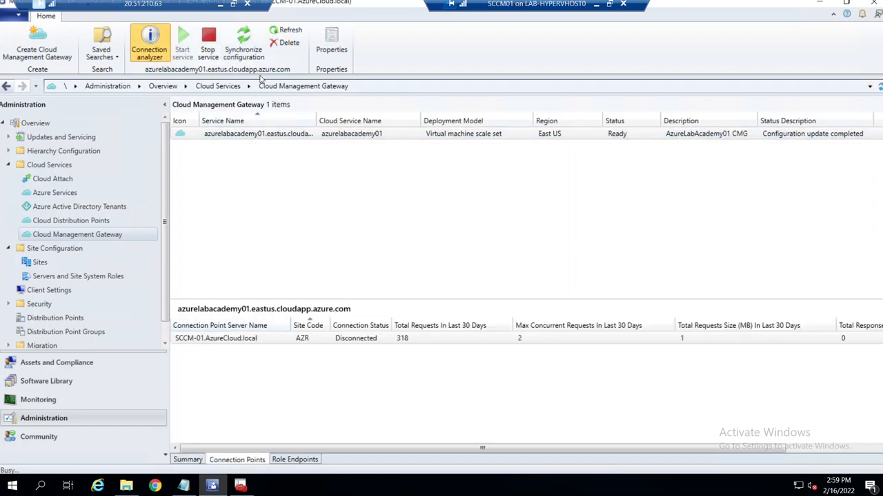
# Sign in to the connection analyzer as the Azure AD user and run the CMG checks.
pyautogui.click(205, 133)
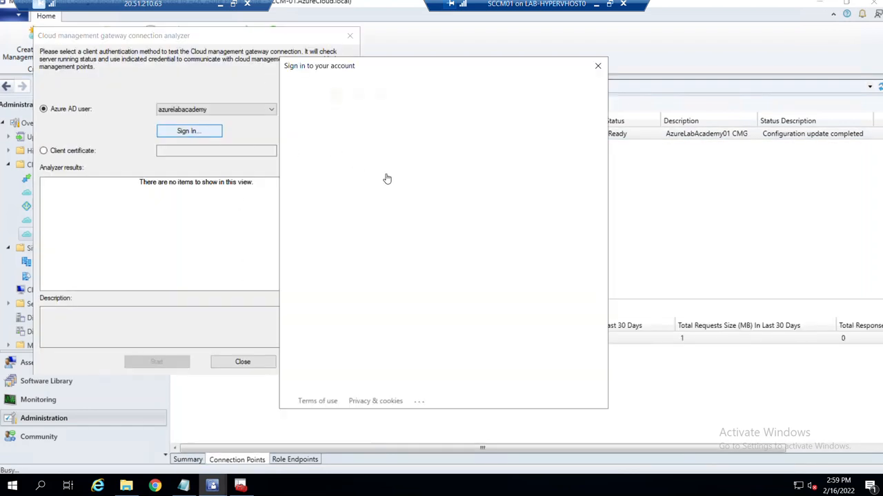
pyautogui.click(469, 166)
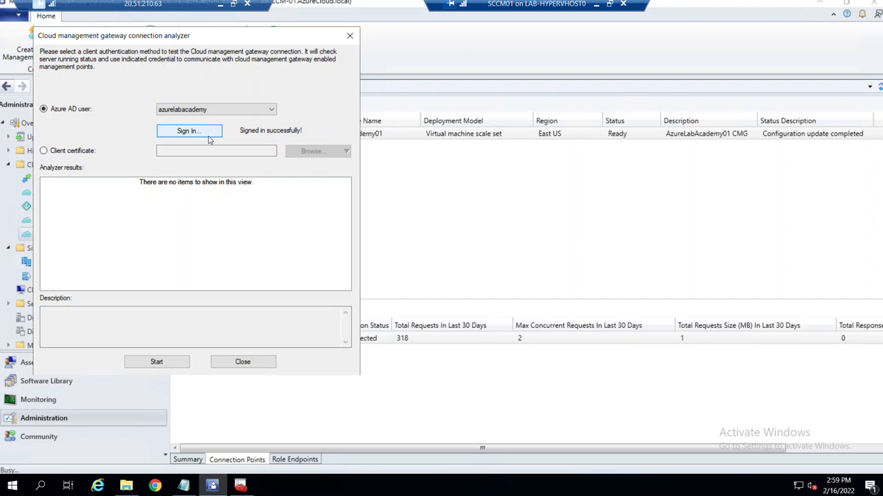
pyautogui.click(165, 368)
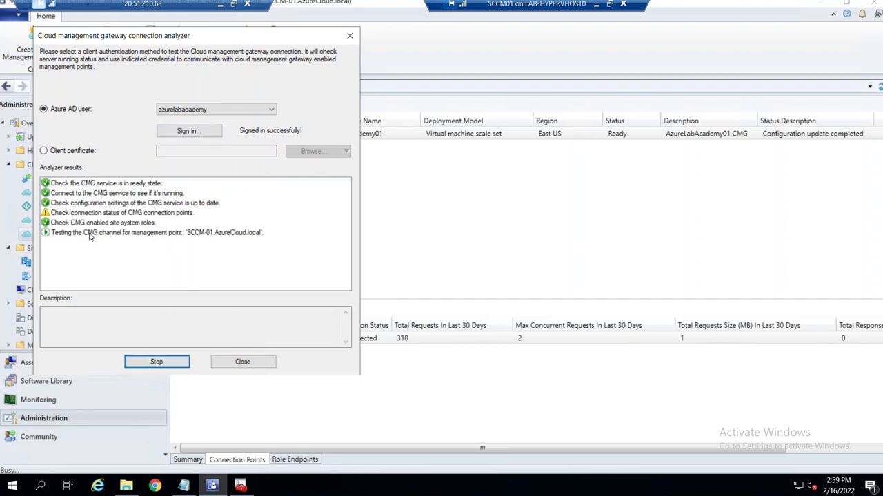
# Review each check's details, including the connection points warning and failed management point channel test.
pyautogui.click(90, 234)
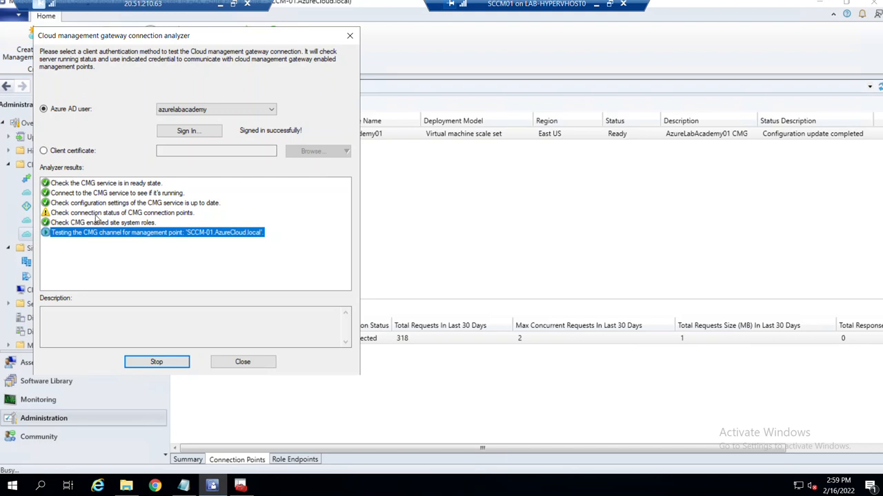
pyautogui.click(93, 214)
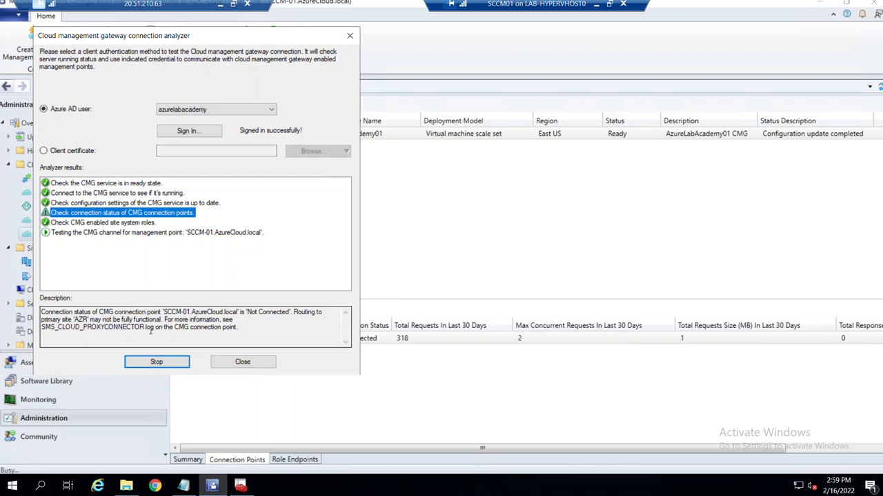
pyautogui.click(113, 233)
pyautogui.click(107, 223)
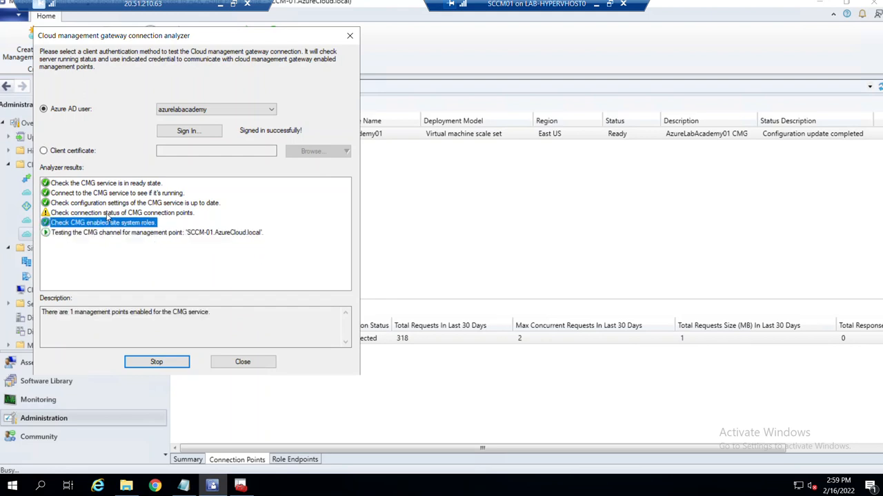
pyautogui.click(107, 213)
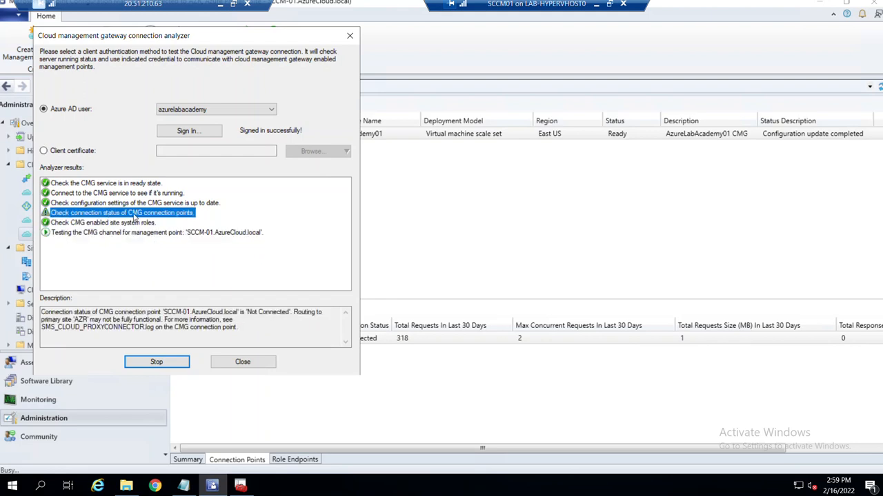
pyautogui.click(108, 223)
pyautogui.click(108, 214)
pyautogui.click(109, 223)
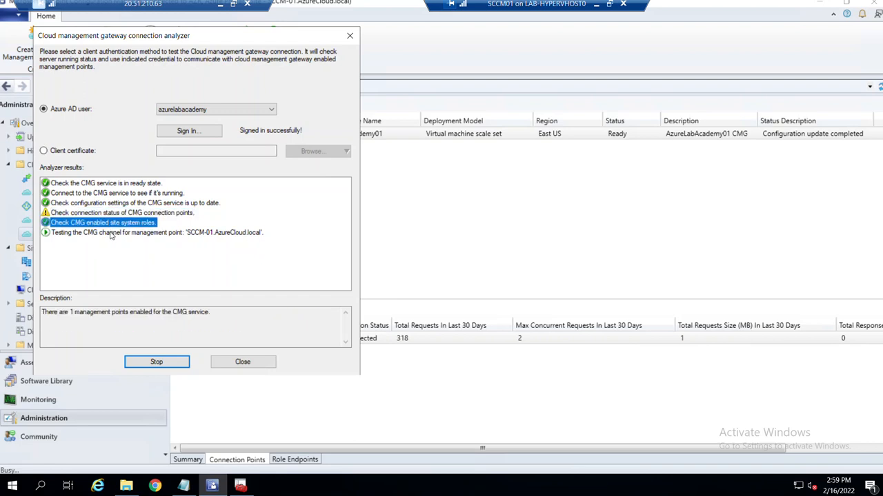
pyautogui.click(109, 233)
pyautogui.click(100, 184)
pyautogui.click(101, 193)
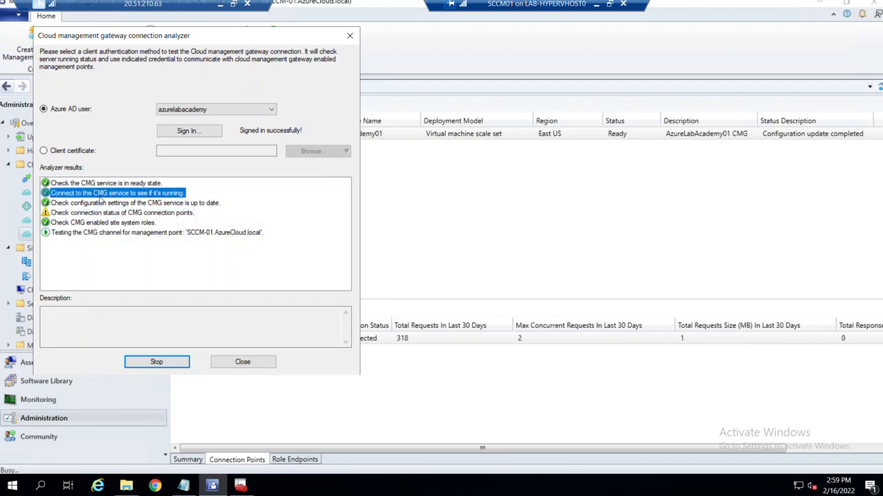
pyautogui.click(100, 205)
pyautogui.click(100, 214)
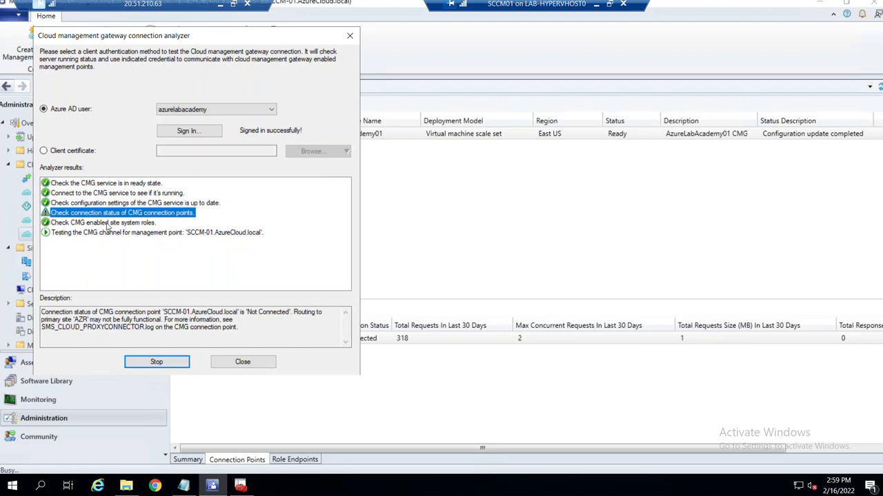
pyautogui.click(90, 234)
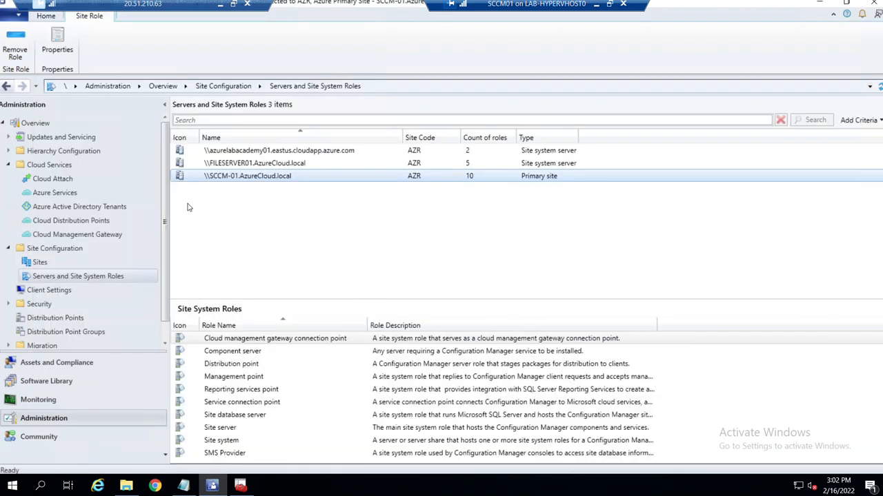
# Verify SCCM-01's management point properties allow cloud management gateway traffic.
pyautogui.rightClick(250, 179)
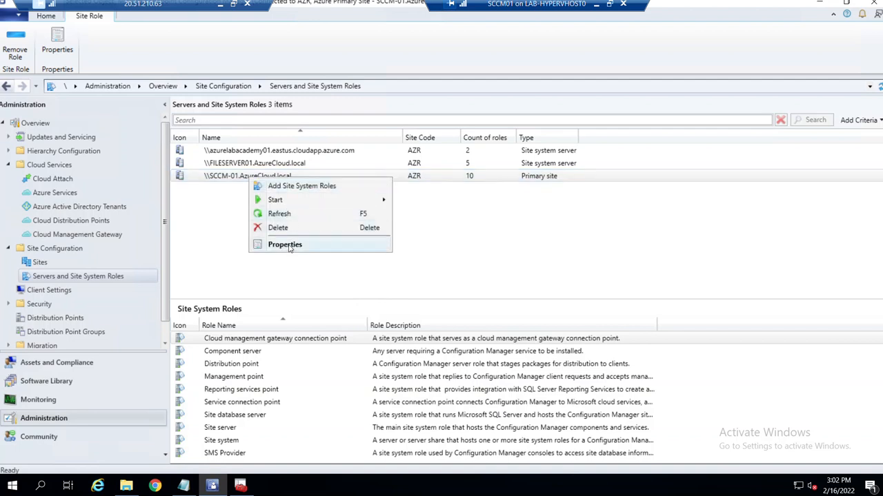
pyautogui.click(226, 180)
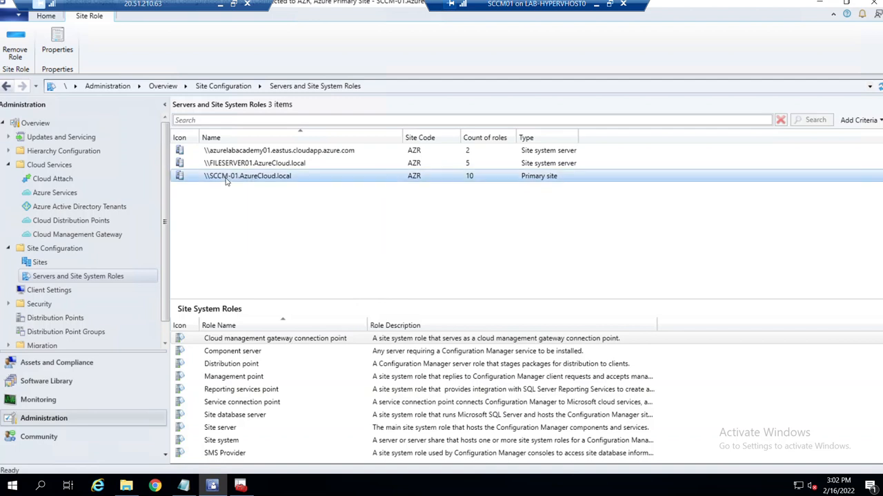
pyautogui.click(238, 382)
pyautogui.rightClick(239, 382)
pyautogui.click(263, 404)
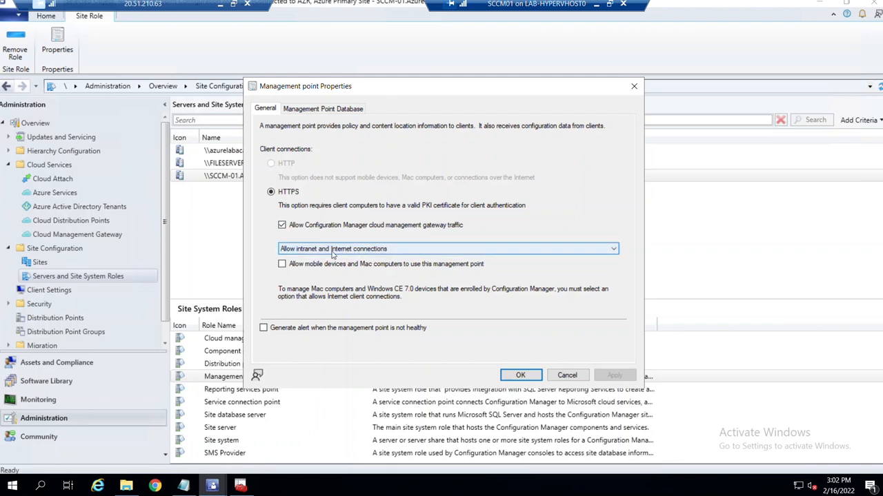
pyautogui.click(567, 376)
# Verify FILESERVER01's management point properties allow cloud management gateway traffic.
pyautogui.click(274, 166)
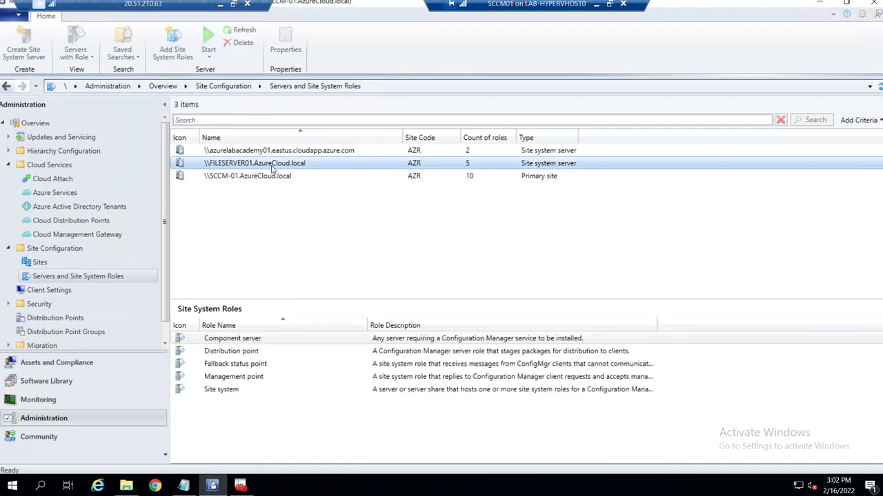
pyautogui.rightClick(273, 168)
pyautogui.click(244, 167)
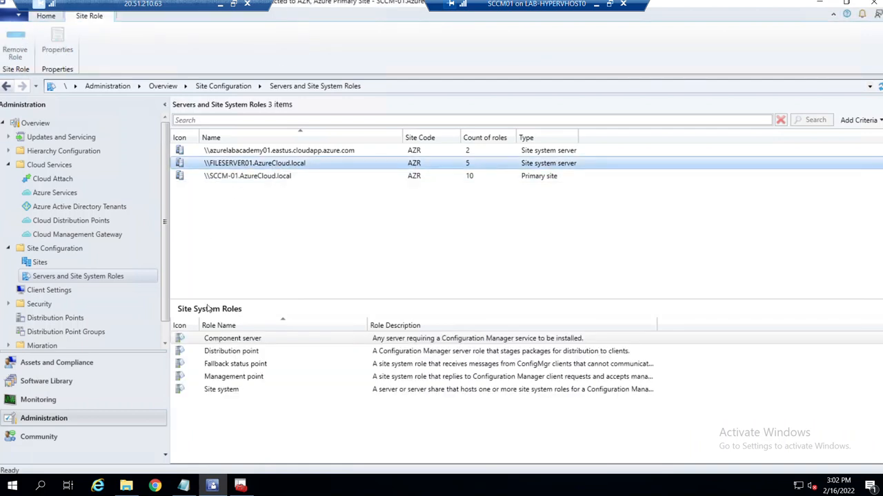
pyautogui.click(228, 377)
pyautogui.rightClick(226, 379)
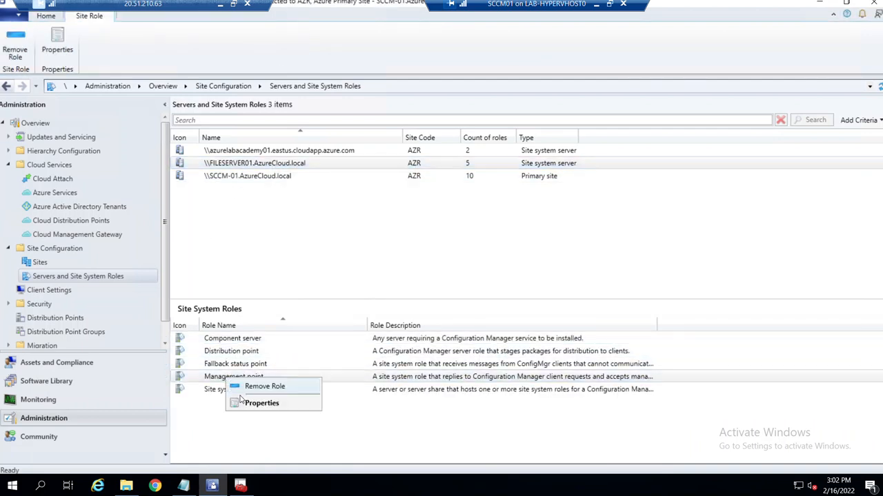
pyautogui.click(255, 403)
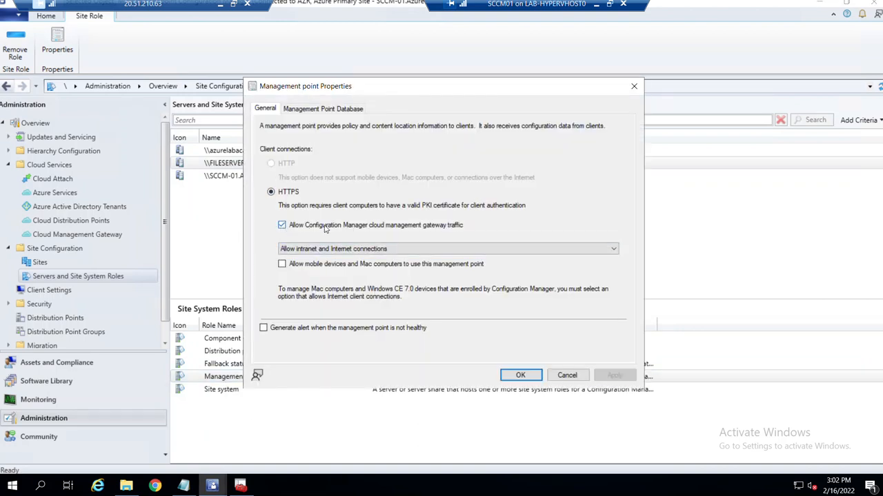
pyautogui.click(520, 375)
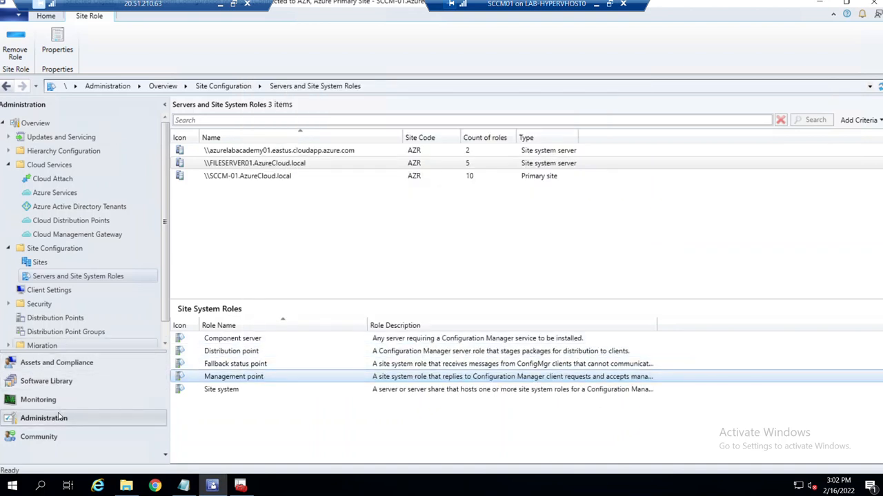
# Return to the Cloud Management Gateway view under Cloud Services.
pyautogui.click(9, 166)
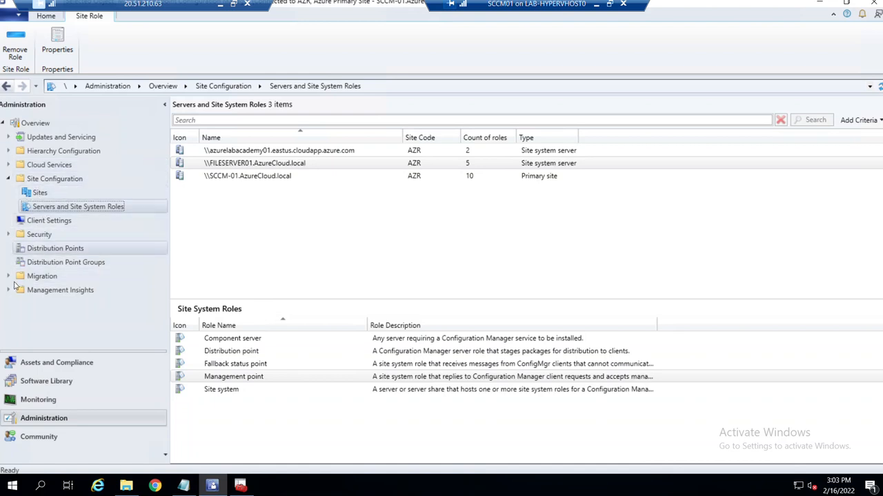
pyautogui.click(9, 165)
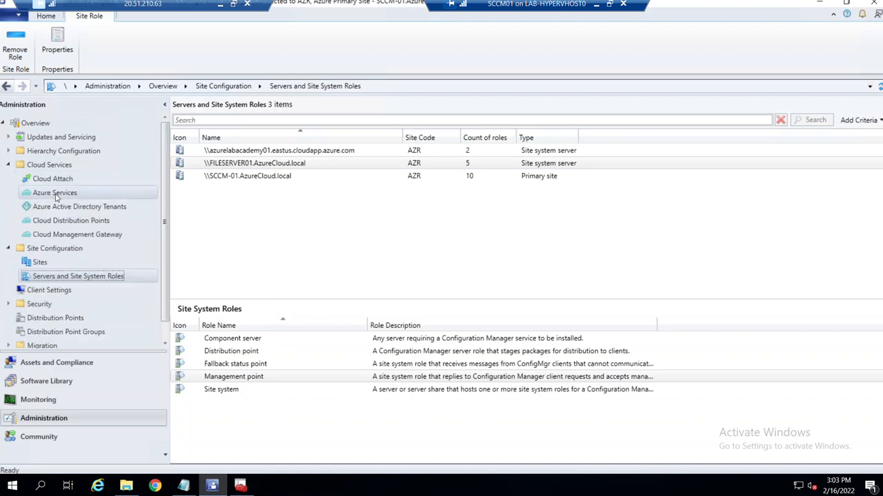
pyautogui.click(77, 235)
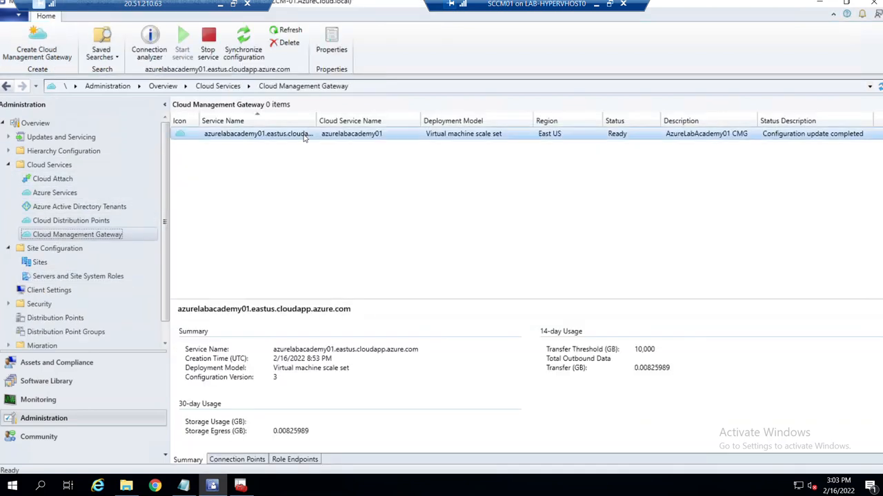
pyautogui.click(150, 40)
pyautogui.click(225, 145)
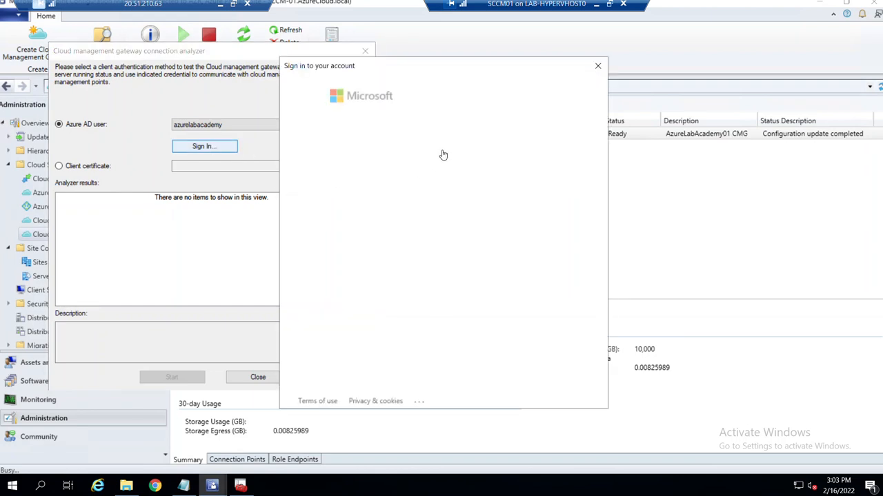
pyautogui.click(448, 159)
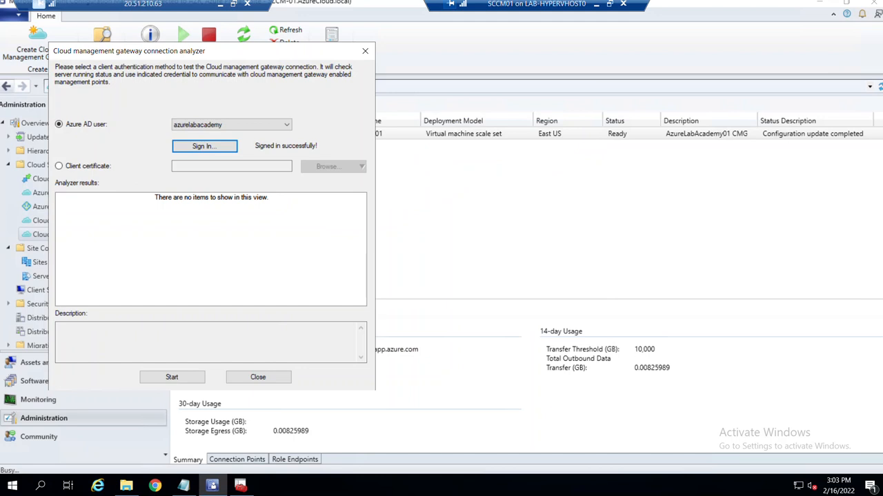
pyautogui.click(439, 167)
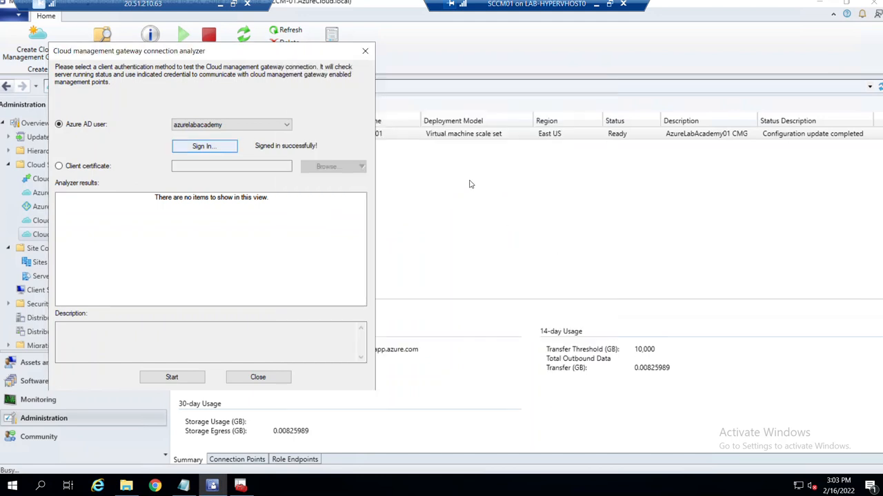
pyautogui.click(174, 377)
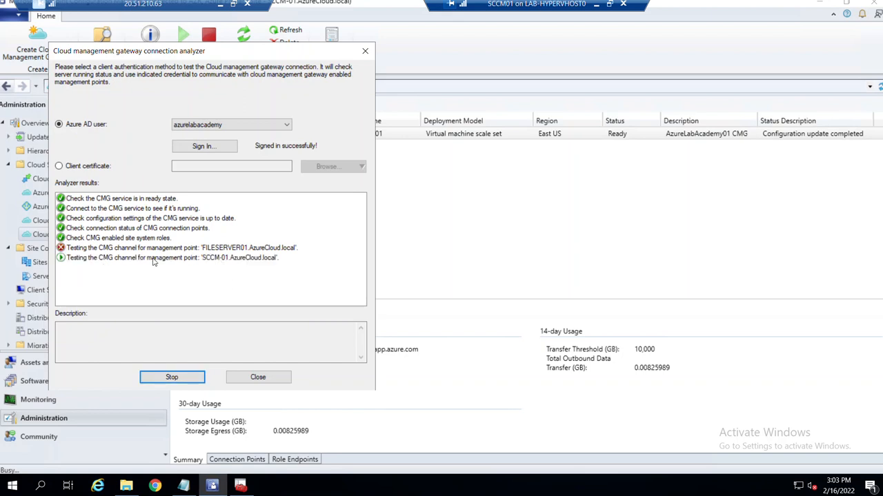
pyautogui.click(129, 259)
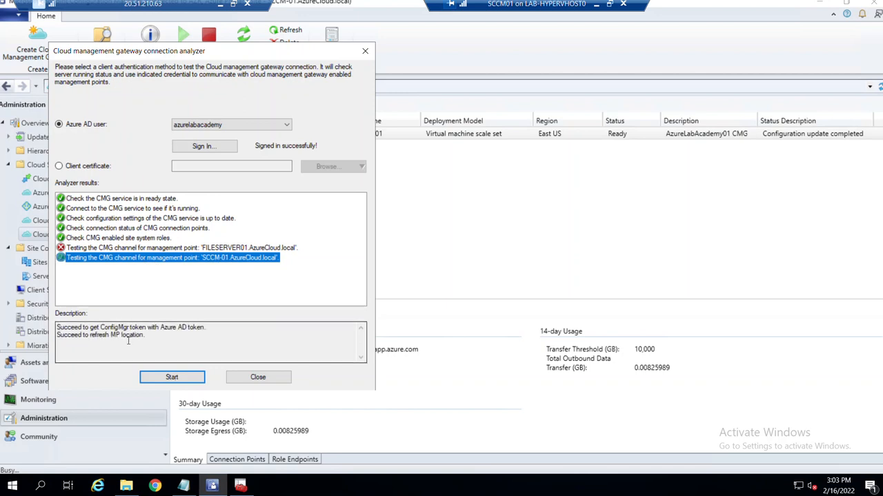
pyautogui.click(155, 250)
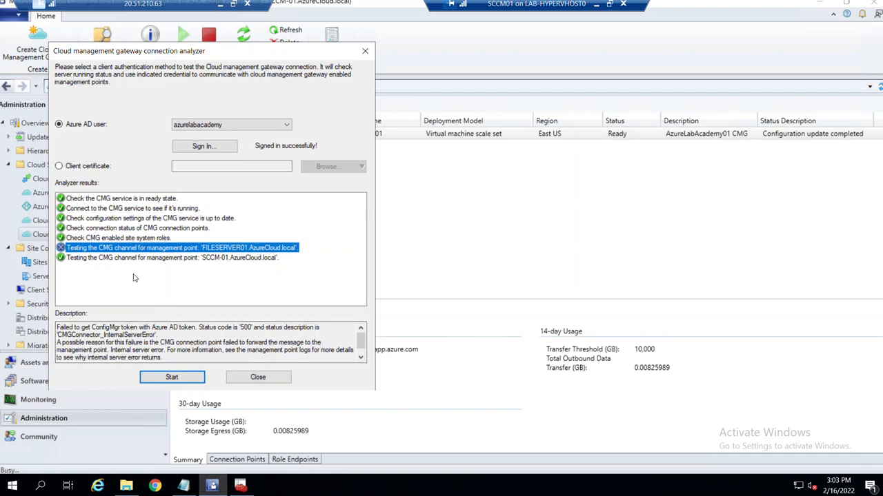
pyautogui.click(210, 258)
pyautogui.click(213, 248)
pyautogui.click(148, 258)
pyautogui.click(151, 248)
pyautogui.click(257, 378)
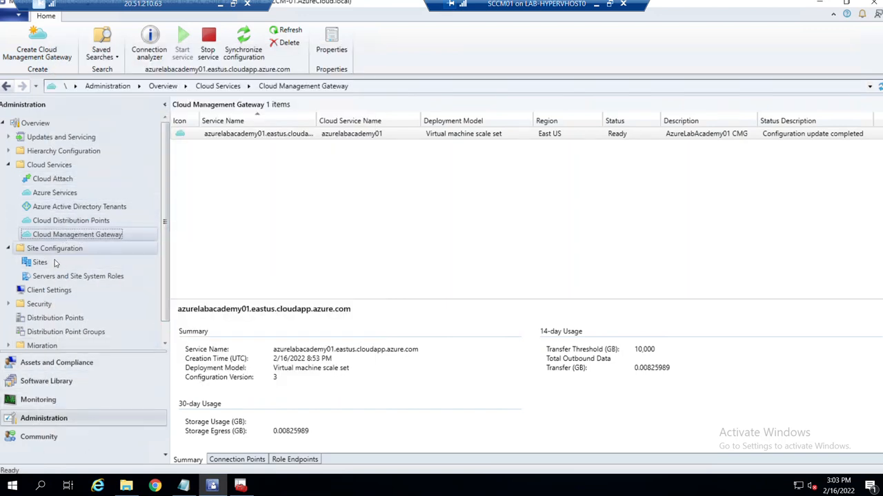
# Untick 'Allow Configuration Manager cloud management gateway traffic' on FILESERVER01's management point and apply.
pyautogui.click(75, 276)
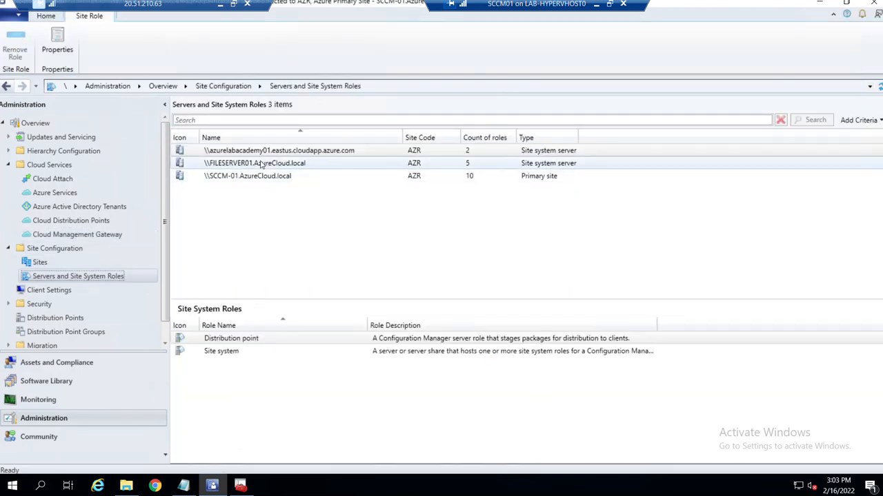
pyautogui.click(260, 164)
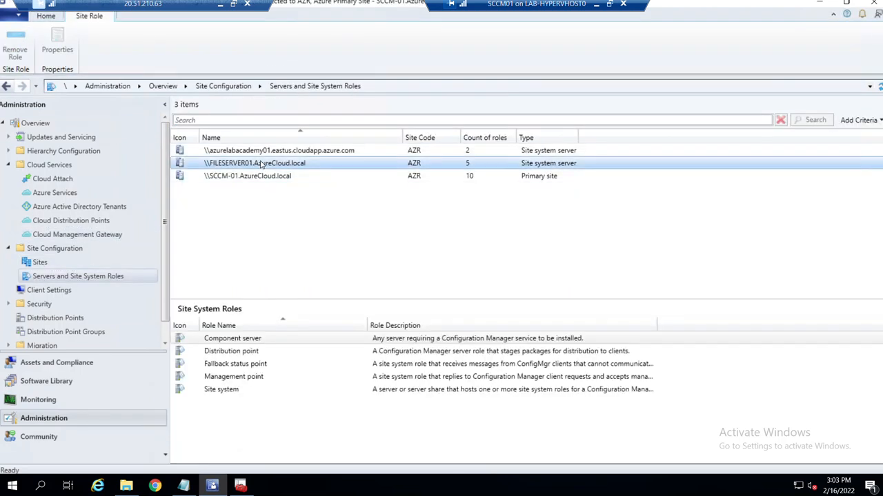
pyautogui.rightClick(223, 381)
pyautogui.click(246, 408)
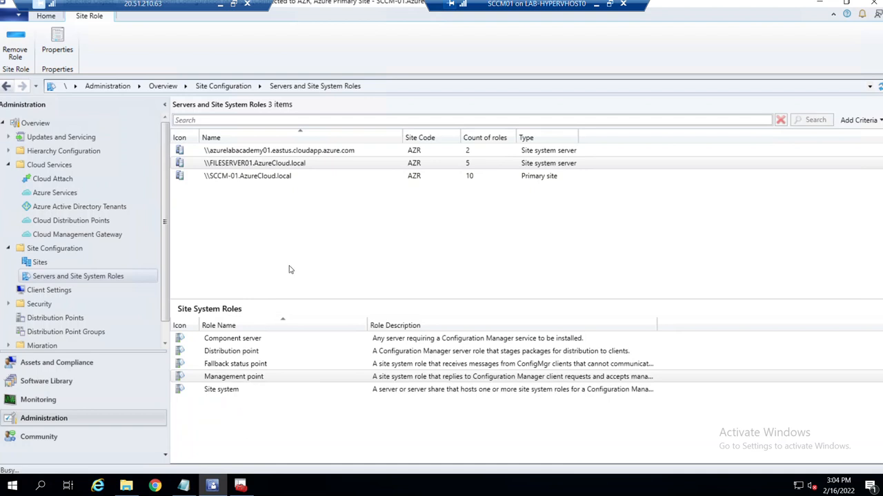
pyautogui.click(282, 225)
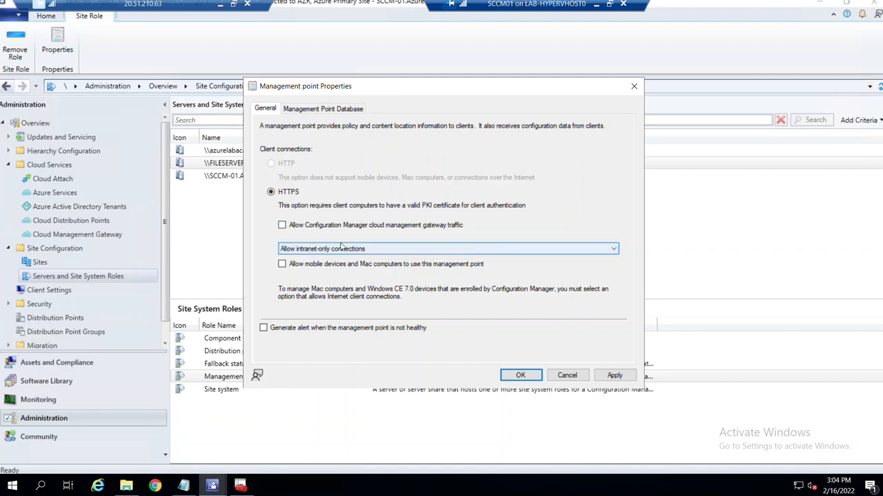
pyautogui.click(607, 376)
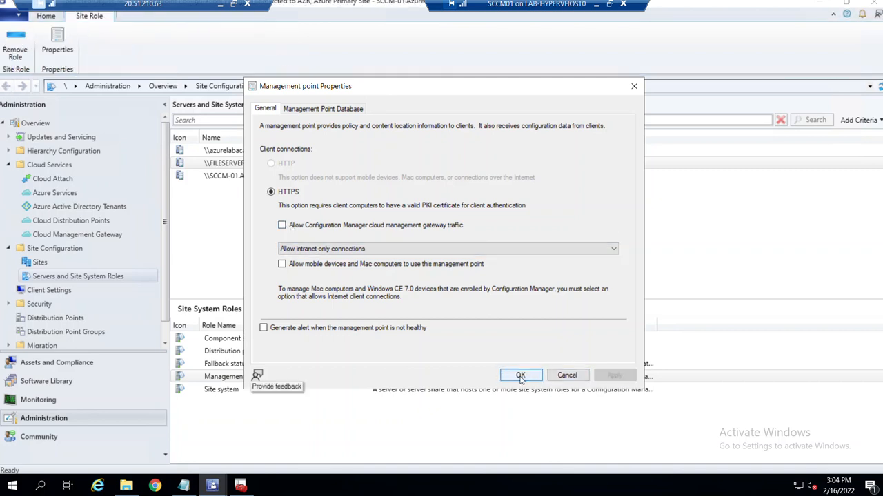
pyautogui.click(519, 375)
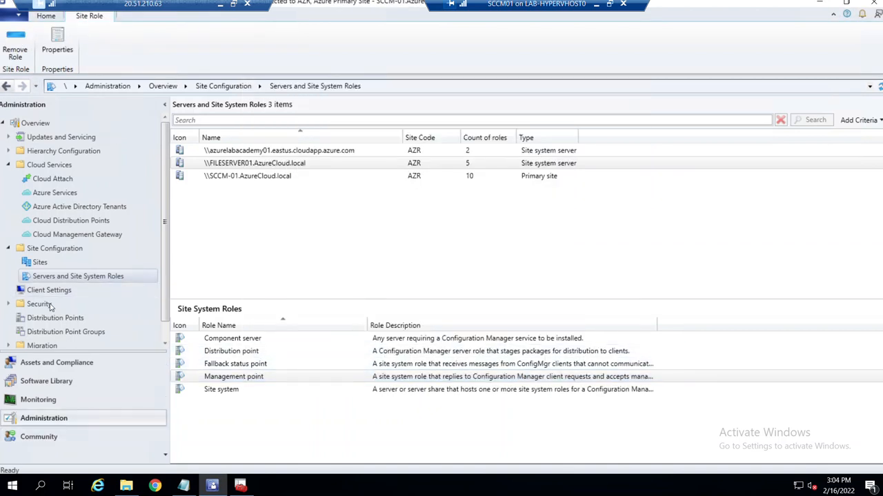
pyautogui.scroll(-1, 165, 302)
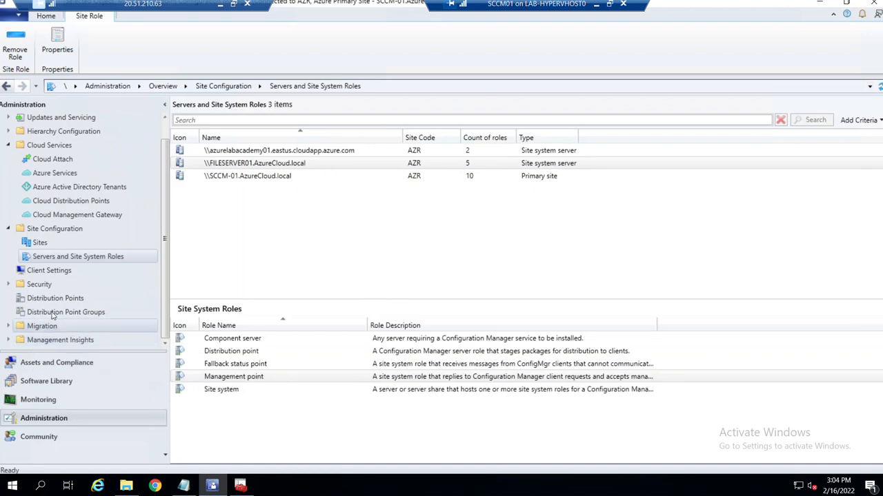
# Synchronize the cloud management gateway's configuration and refresh its status.
pyautogui.click(69, 214)
pyautogui.click(249, 134)
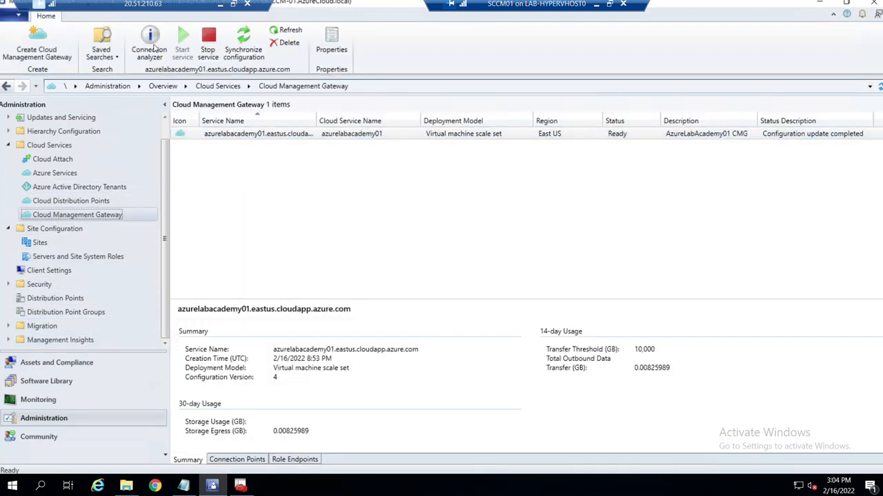
pyautogui.click(286, 30)
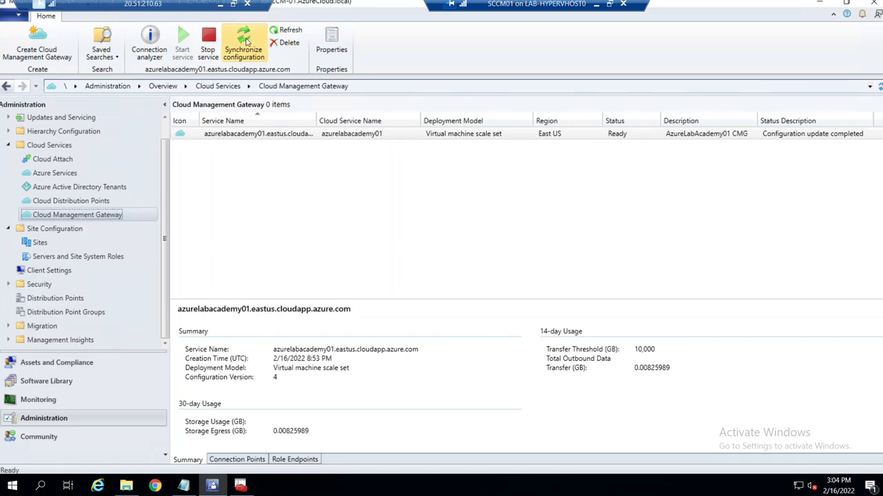
pyautogui.click(246, 43)
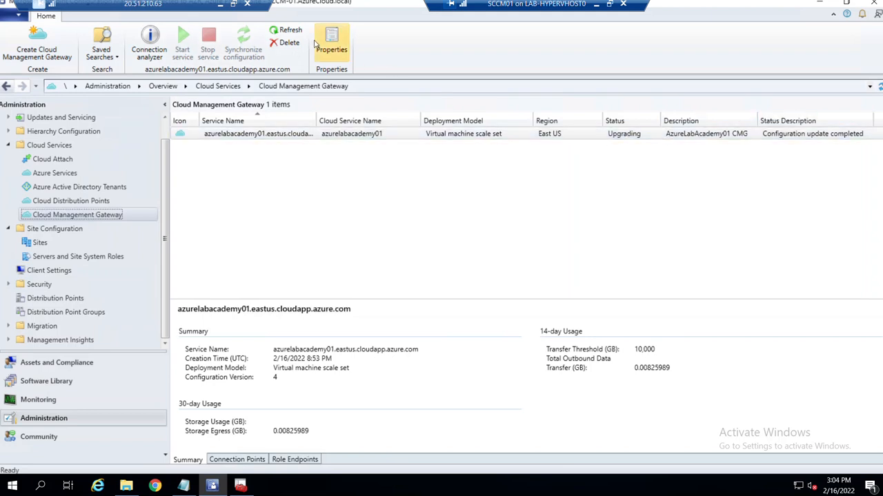
pyautogui.click(285, 30)
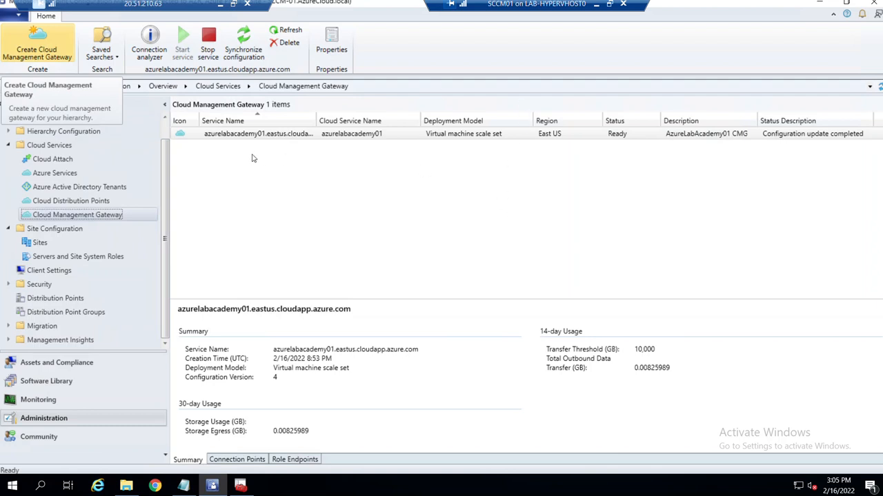
# Run the CMG connection analyzer signed in as the Azure AD user.
pyautogui.click(152, 40)
pyautogui.click(219, 162)
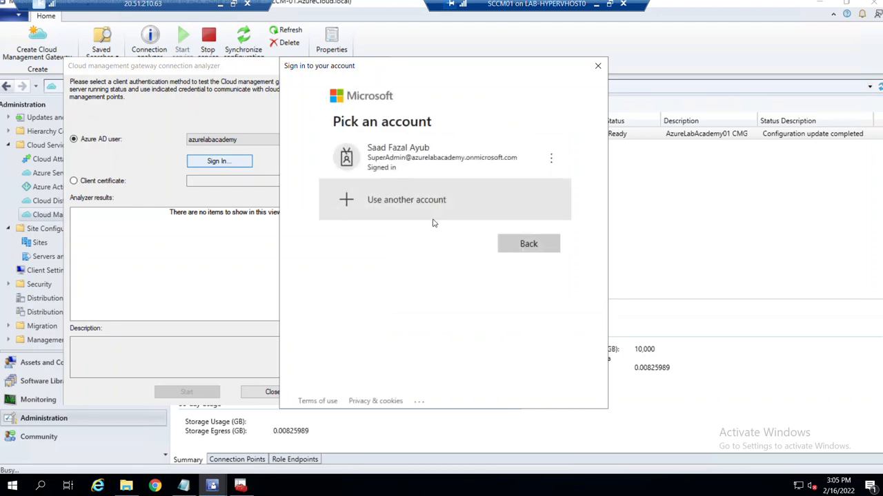
pyautogui.click(456, 165)
pyautogui.click(186, 392)
# Review each connection test result, then close the connection analyzer.
pyautogui.click(152, 264)
pyautogui.click(151, 253)
pyautogui.click(154, 244)
pyautogui.click(157, 233)
pyautogui.click(159, 214)
pyautogui.click(213, 287)
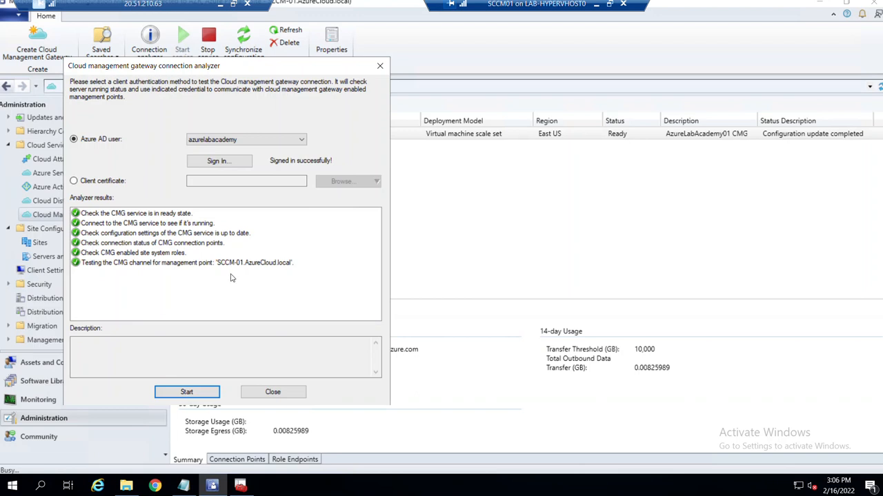
pyautogui.click(273, 395)
pyautogui.click(71, 204)
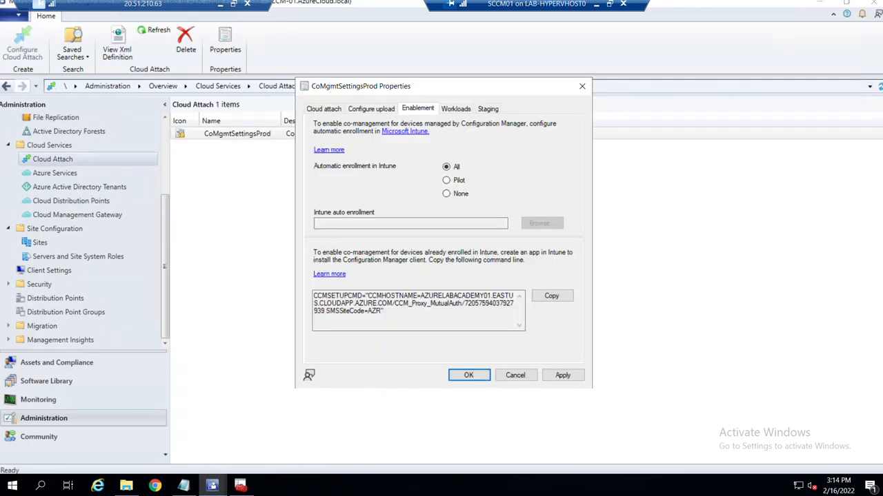
# Close the co-management settings without changes and return to the Cloud Attach list.
pyautogui.click(522, 377)
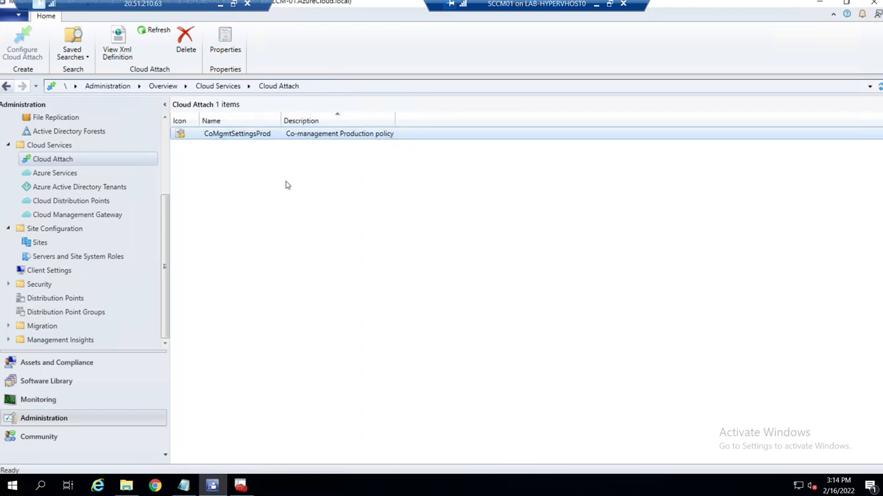
pyautogui.rightClick(240, 135)
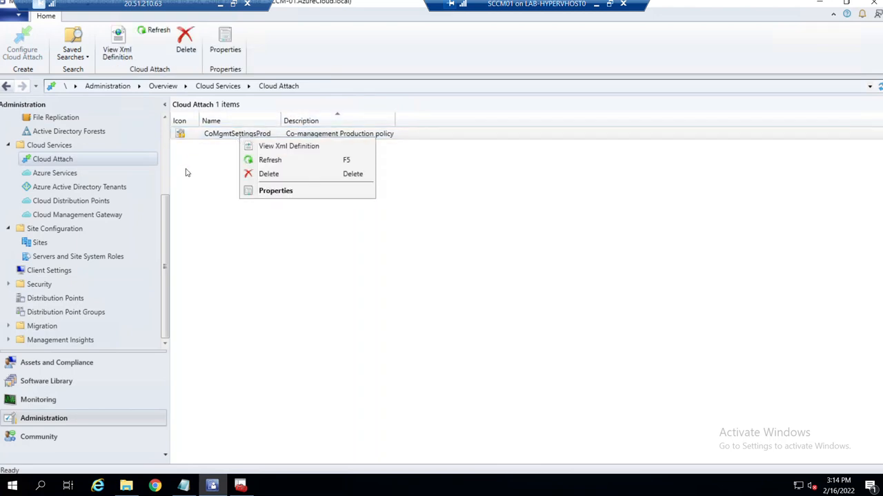
pyautogui.click(69, 173)
pyautogui.click(60, 159)
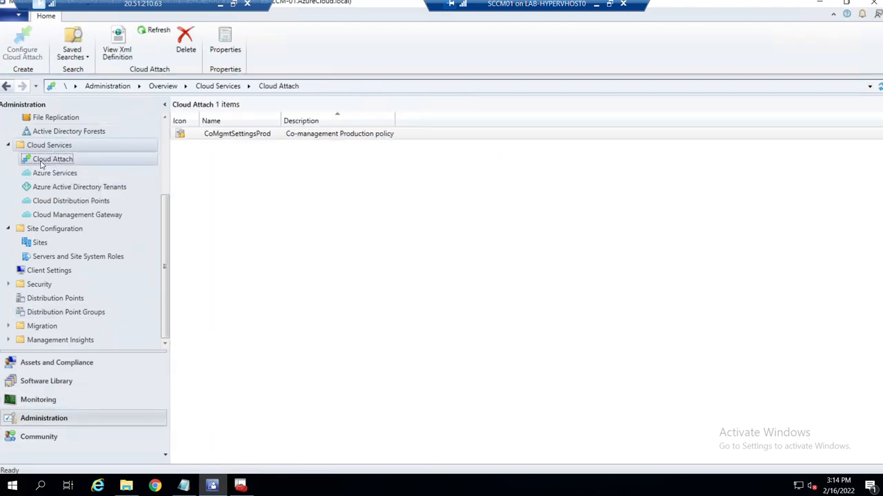
# Copy the CCMSETUPCMD command line from CoMgmtSettingsProd's Enablement tab.
pyautogui.rightClick(272, 134)
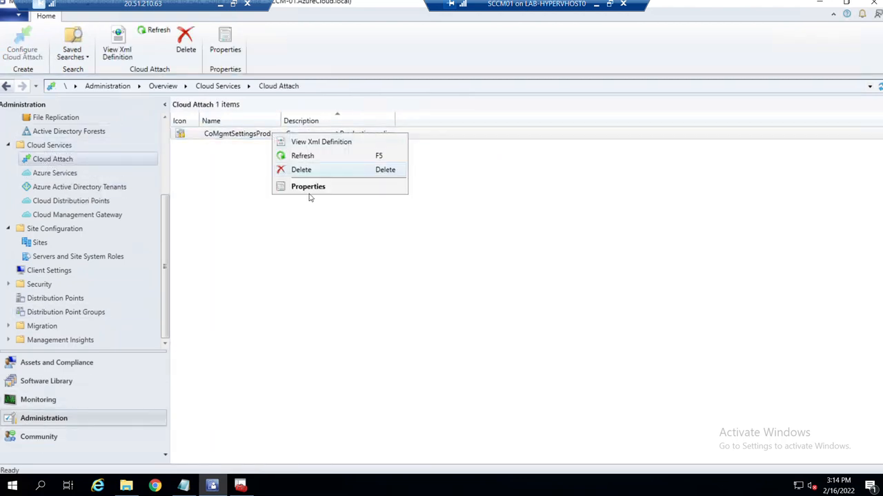
pyautogui.click(309, 189)
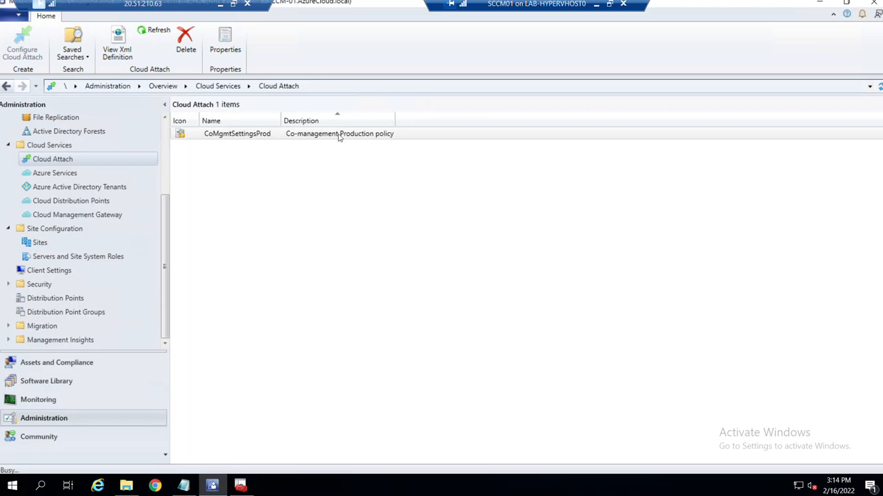
pyautogui.click(417, 111)
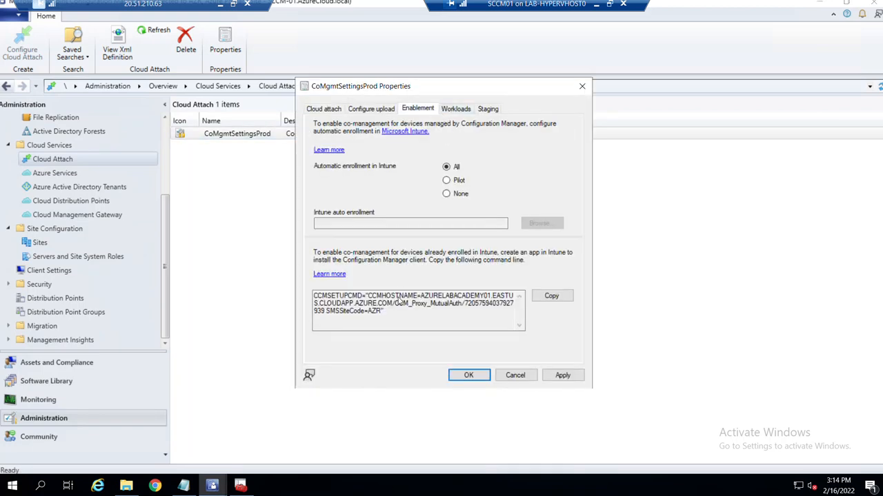
pyautogui.click(543, 297)
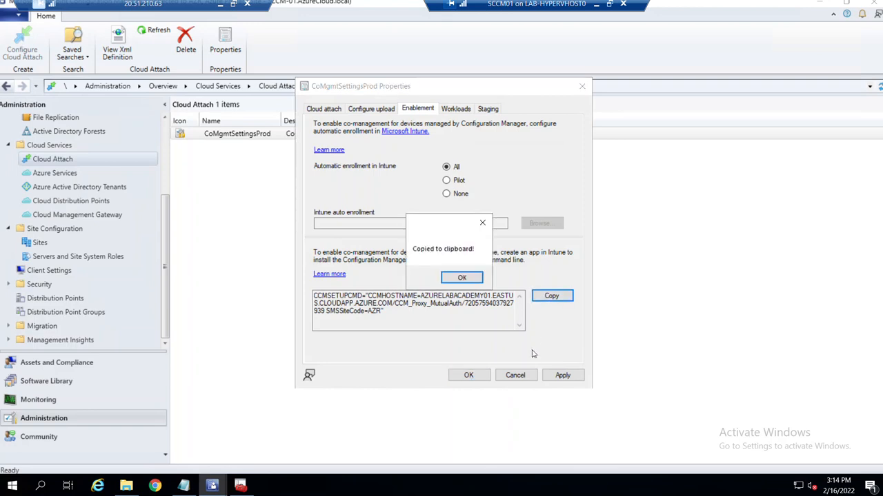
pyautogui.click(462, 278)
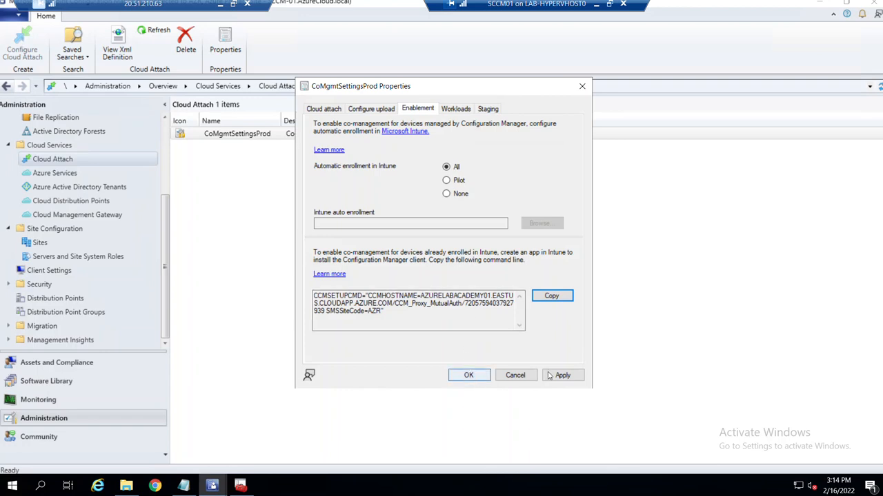
# Review the policy's Workloads tab, then cancel out of the properties.
pyautogui.click(445, 110)
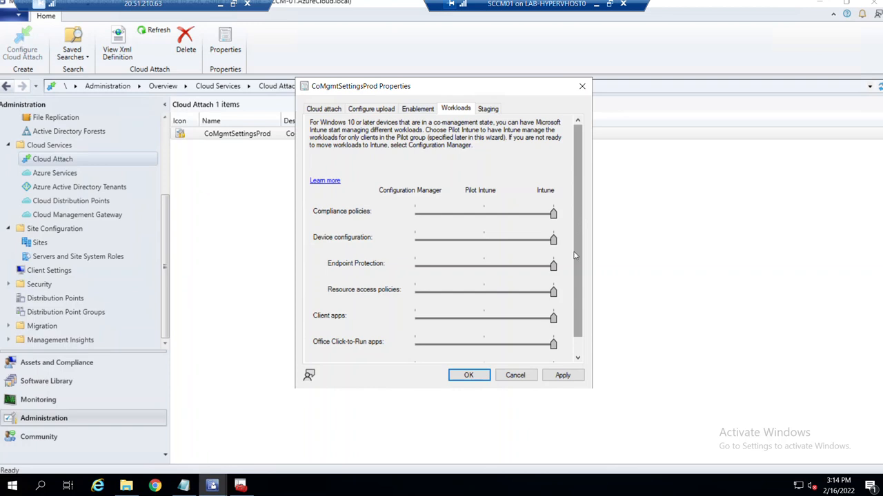
pyautogui.scroll(-1, 574, 283)
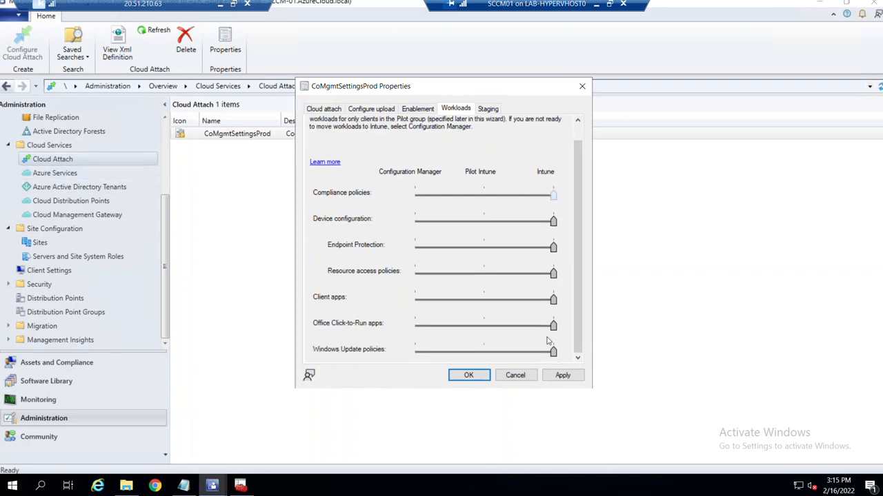
pyautogui.click(418, 109)
pyautogui.click(515, 376)
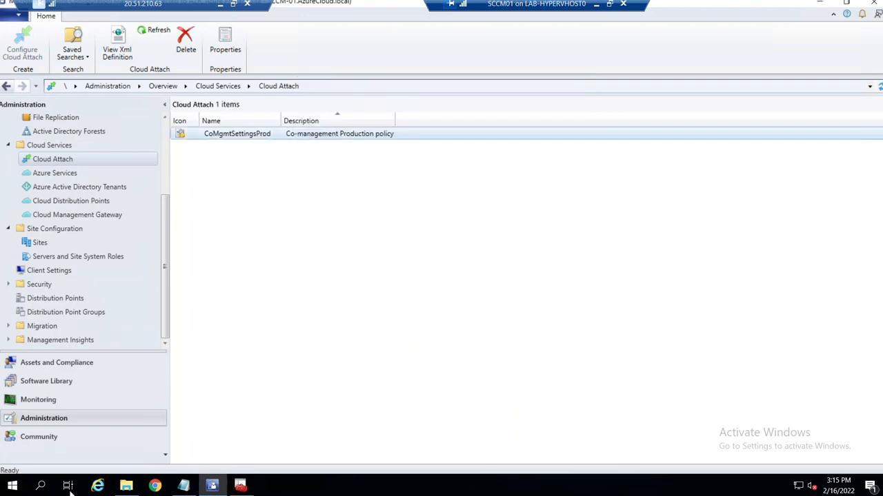
# Paste the CCMSETUPCMD command line at the end of the Notepad notes.
pyautogui.click(183, 486)
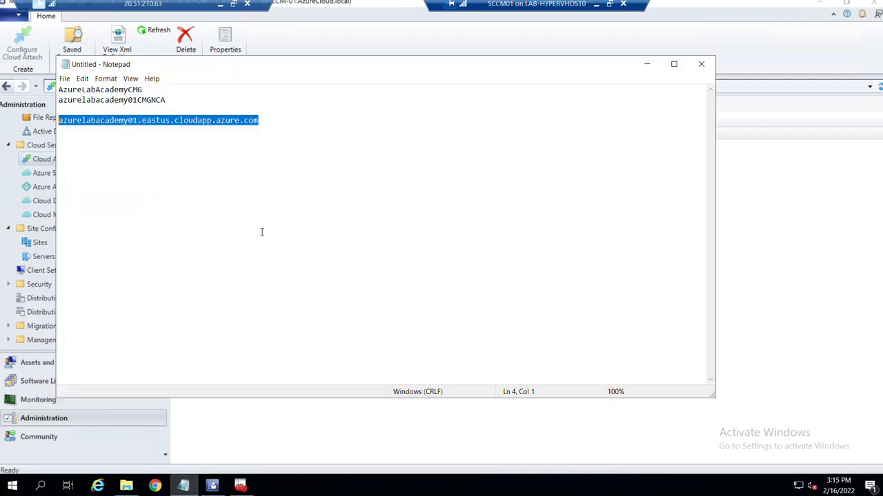
pyautogui.click(286, 126)
pyautogui.hotkey('ctrl', 'v')
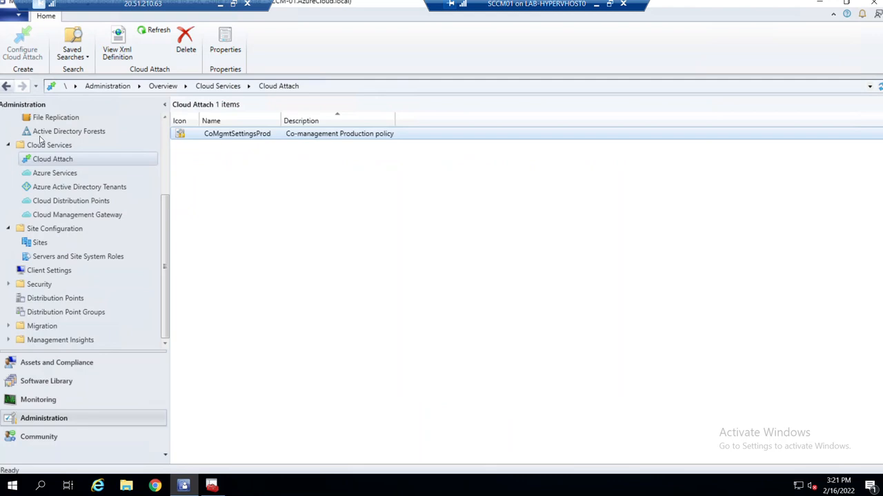
# Reopen CoMgmtSettingsProd's Enablement tab to check the command line, then cancel.
pyautogui.click(362, 260)
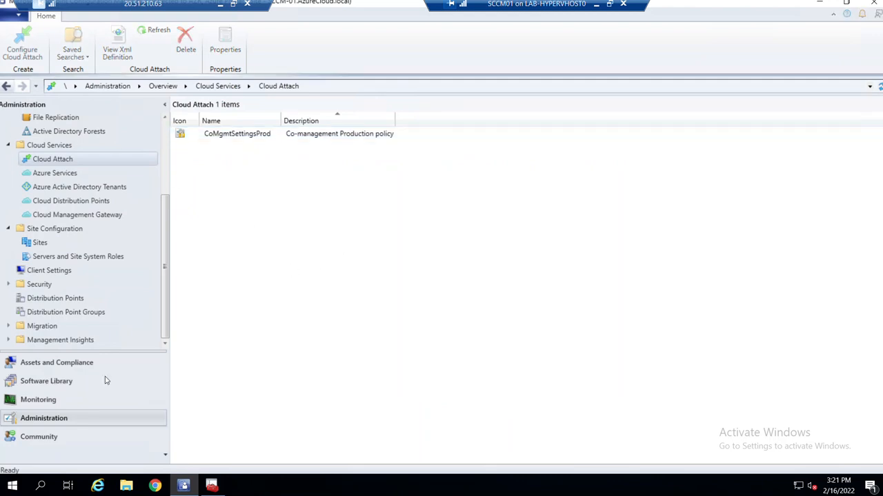
pyautogui.click(246, 142)
pyautogui.rightClick(246, 142)
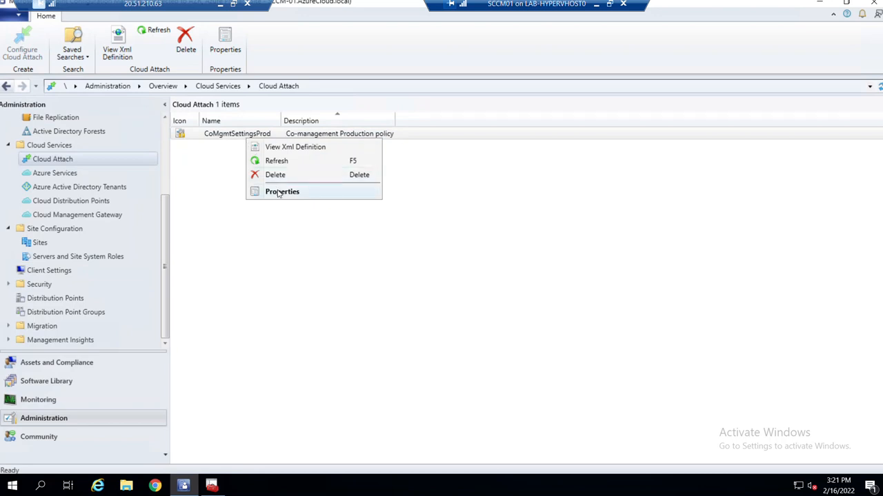
pyautogui.click(279, 192)
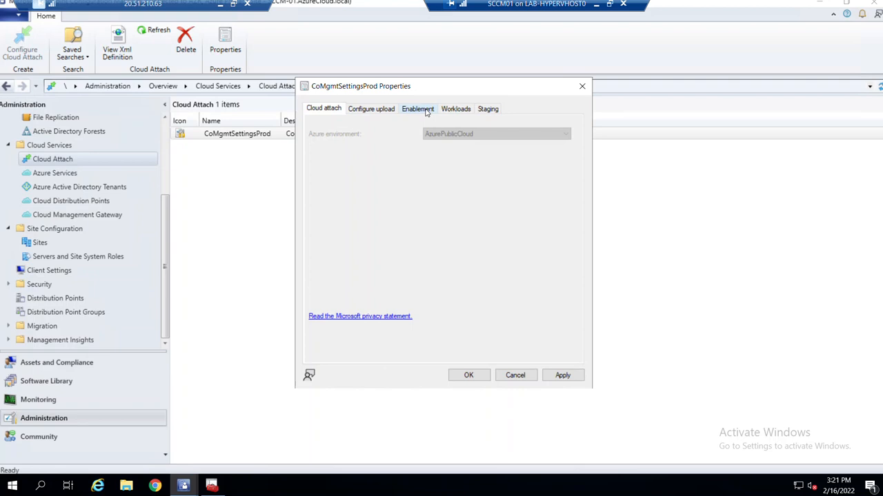
pyautogui.click(418, 109)
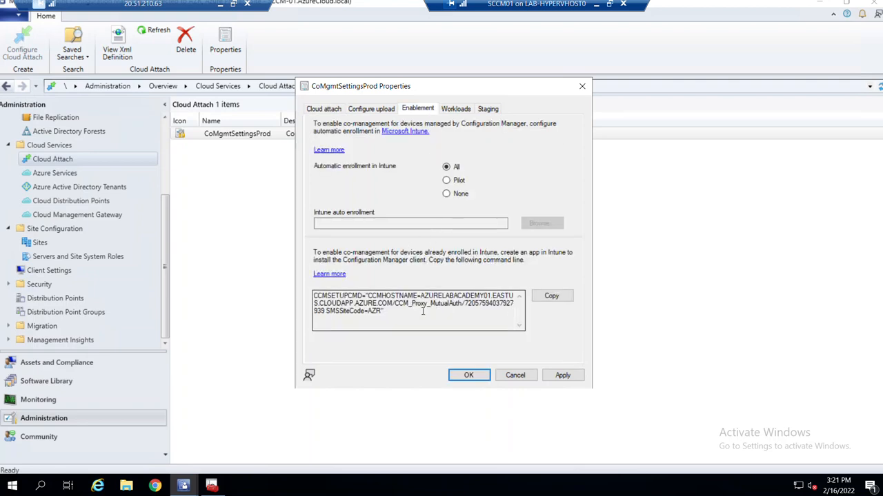
pyautogui.click(515, 375)
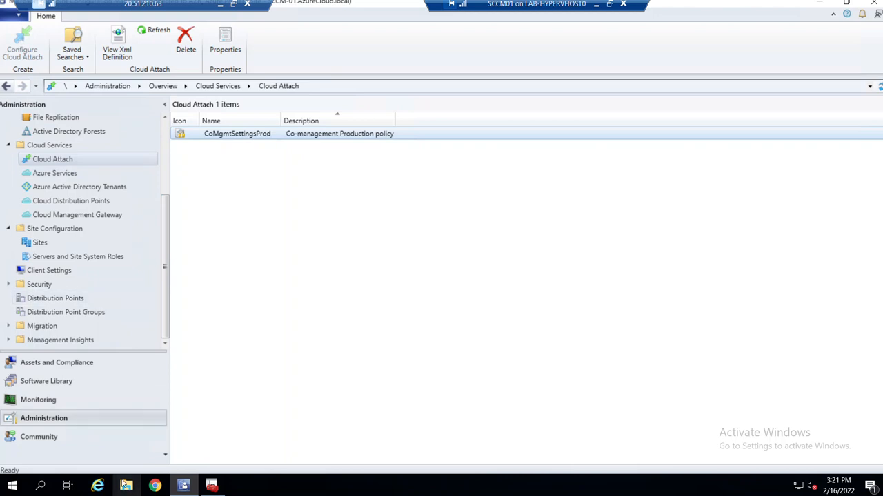
# Browse to C:\Program Files\Microsoft Configuration Manager\bin\i386 in File Explorer.
pyautogui.click(127, 487)
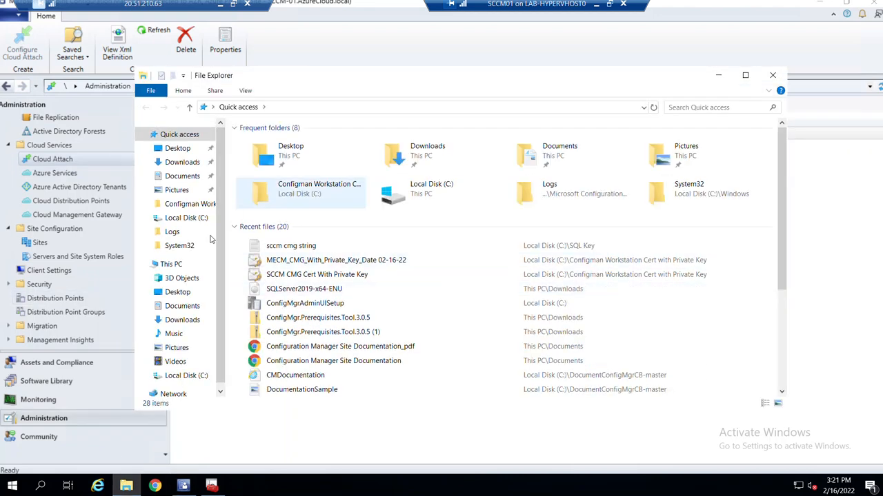
pyautogui.click(173, 265)
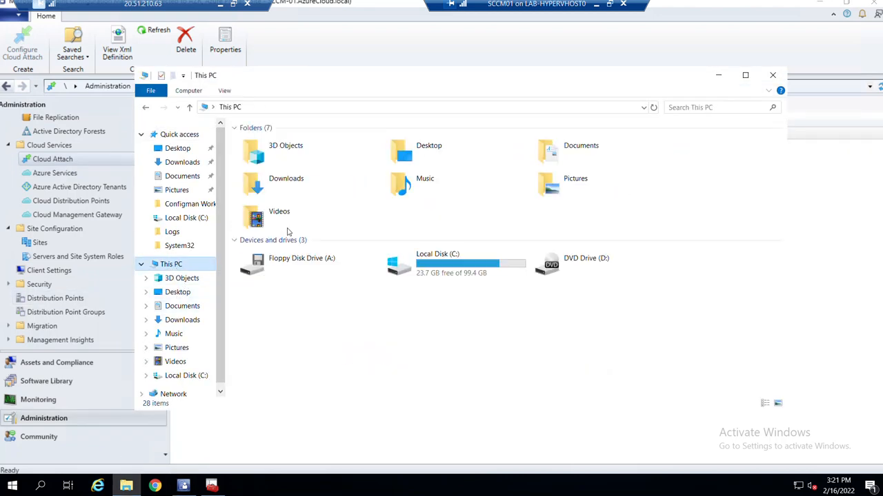
pyautogui.doubleClick(434, 270)
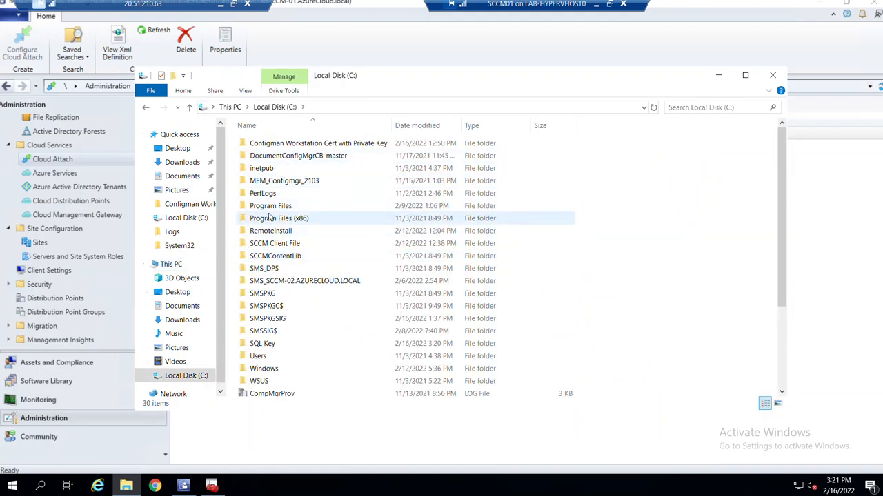
pyautogui.doubleClick(271, 206)
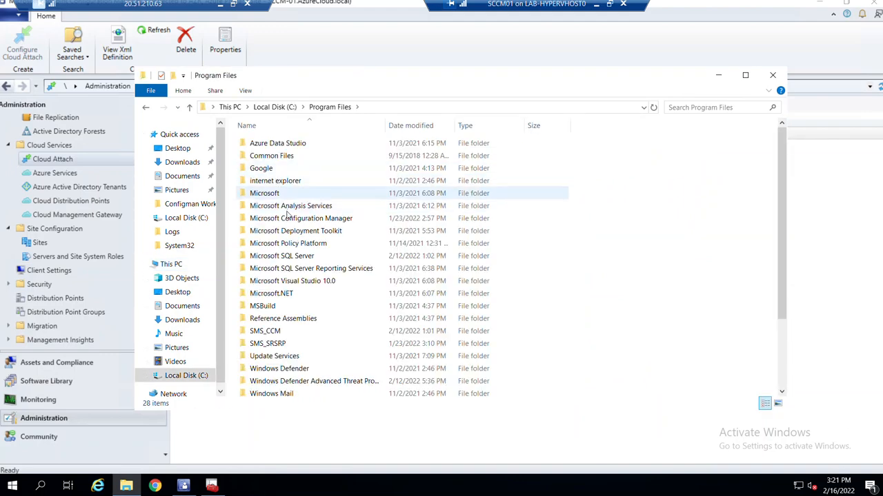
pyautogui.doubleClick(289, 219)
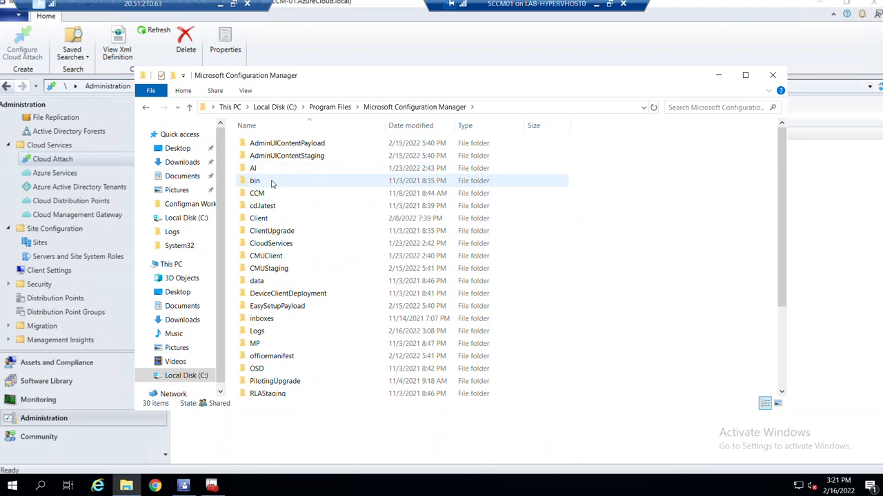
pyautogui.doubleClick(271, 182)
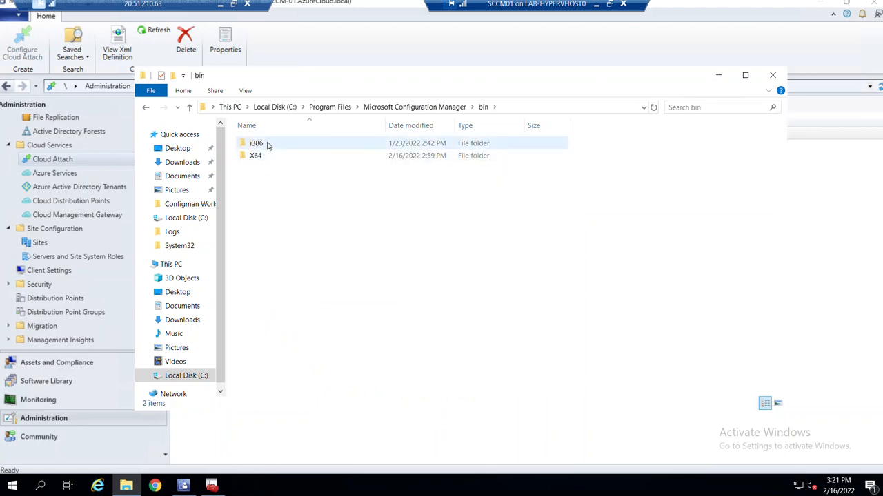
pyautogui.moveTo(272, 145)
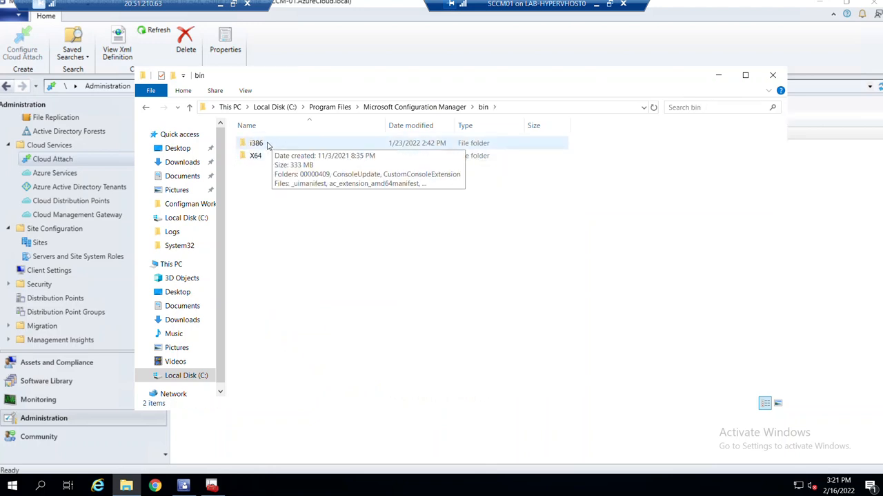
pyautogui.doubleClick(268, 144)
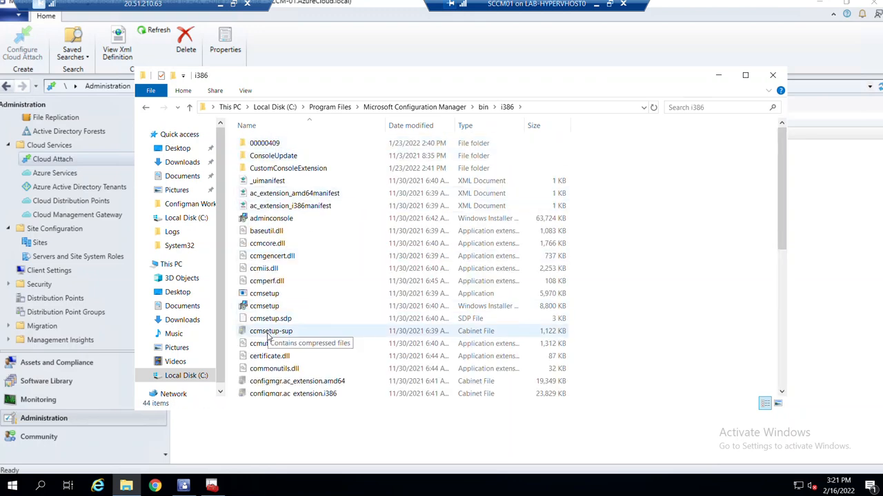
# Check ccmsetup's properties to confirm it is an .msi, then minimize the remote session.
pyautogui.click(267, 307)
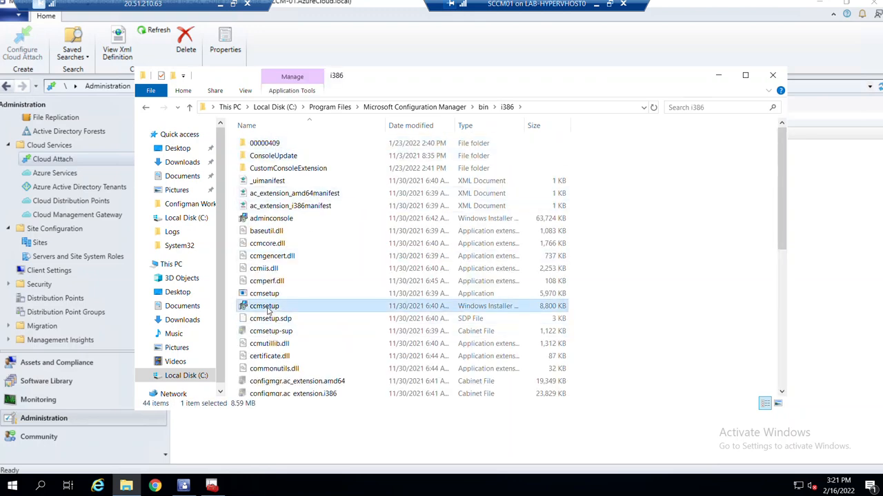
pyautogui.rightClick(268, 311)
pyautogui.click(289, 299)
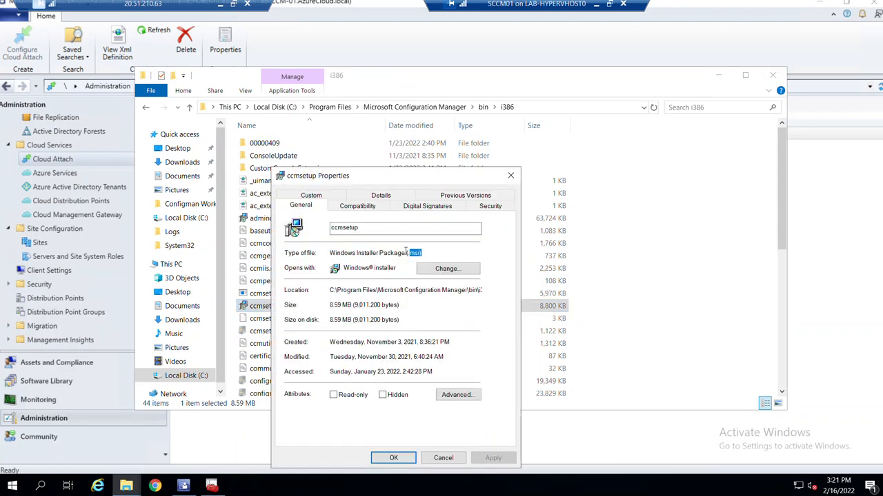
pyautogui.click(510, 175)
pyautogui.click(597, 5)
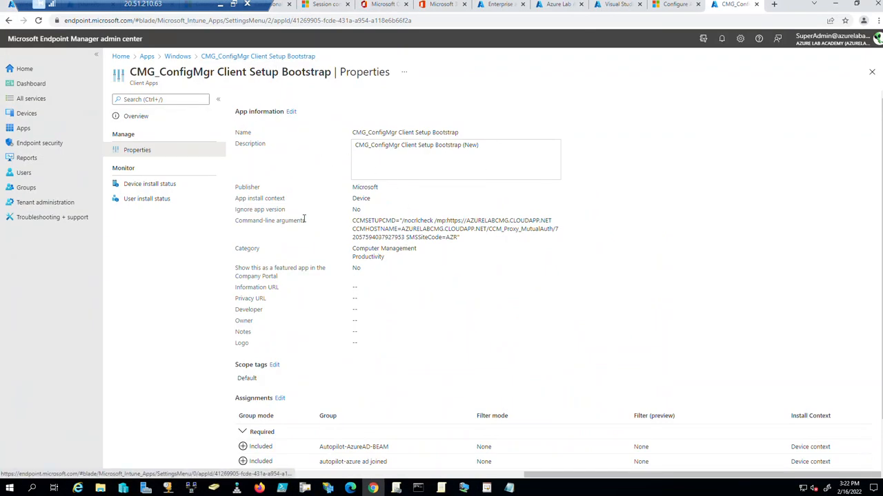
# Verify on the bootstrap app's Overview that its package file is ccmsetup.msi, then return to Properties.
pyautogui.click(230, 56)
pyautogui.click(162, 150)
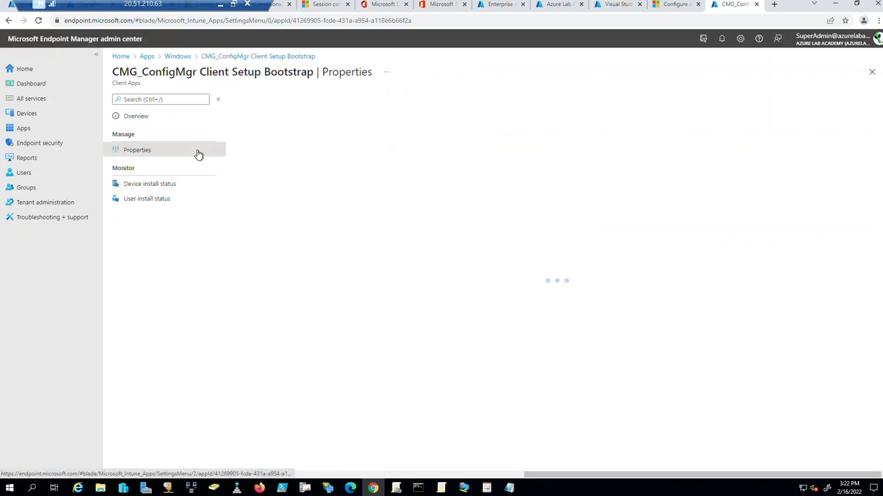
pyautogui.scroll(-3, 392, 357)
pyautogui.scroll(1, 388, 280)
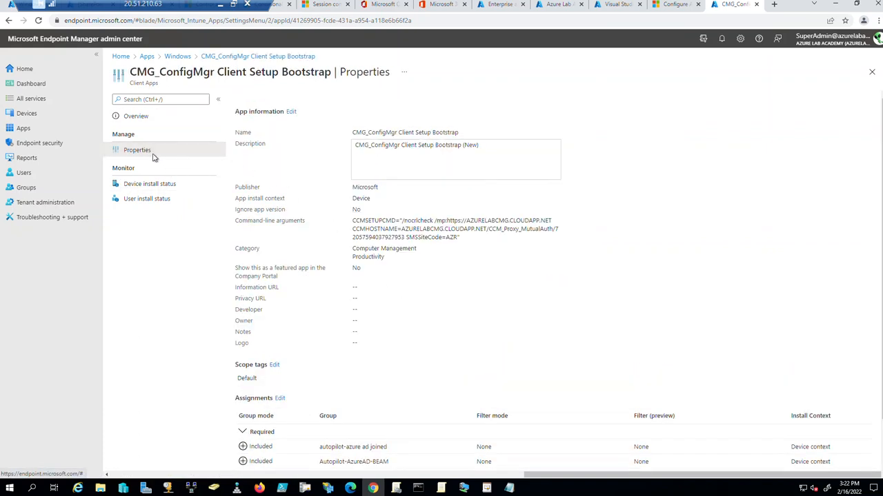
pyautogui.click(230, 58)
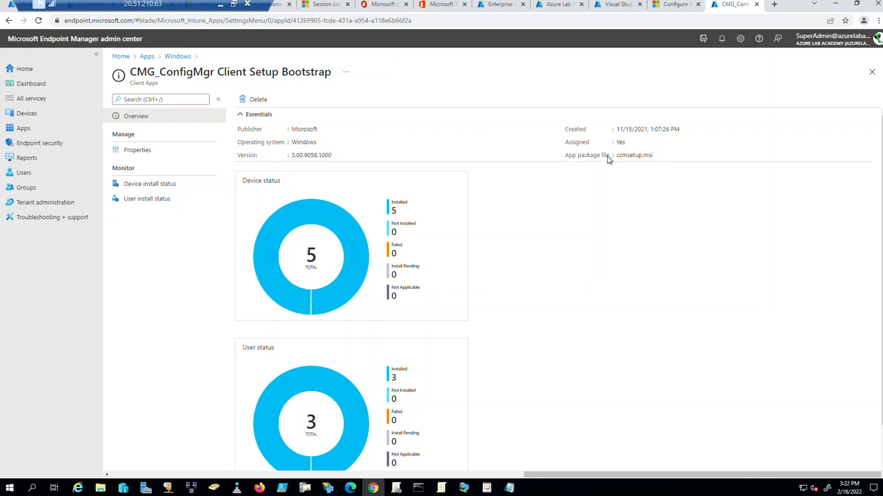
pyautogui.click(132, 152)
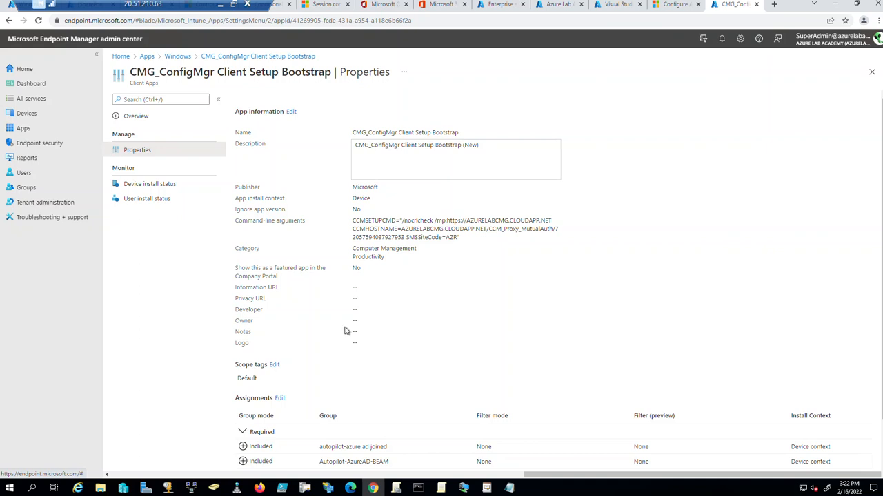
pyautogui.click(100, 488)
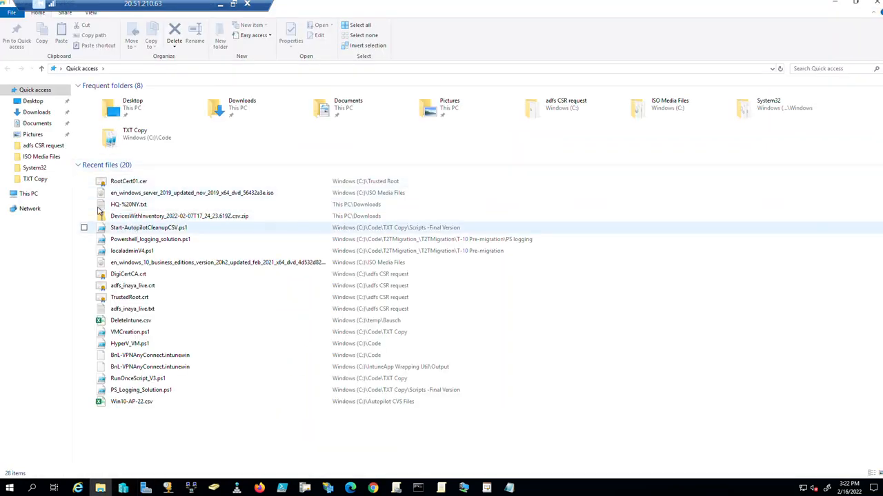
# Open \\sccm-01\c$\Program Files\Microsoft Configuration Manager\bin\i386 and copy ccmsetup.msi.
pyautogui.click(26, 195)
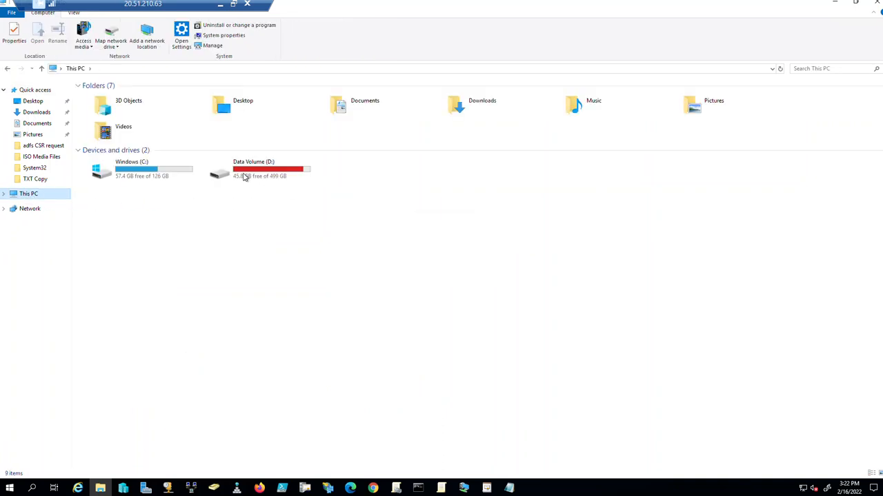
pyautogui.doubleClick(141, 174)
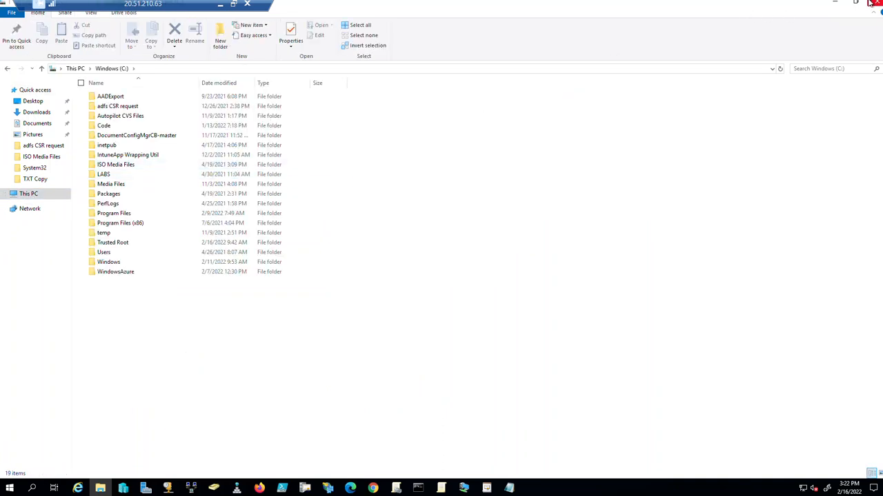
pyautogui.click(269, 70)
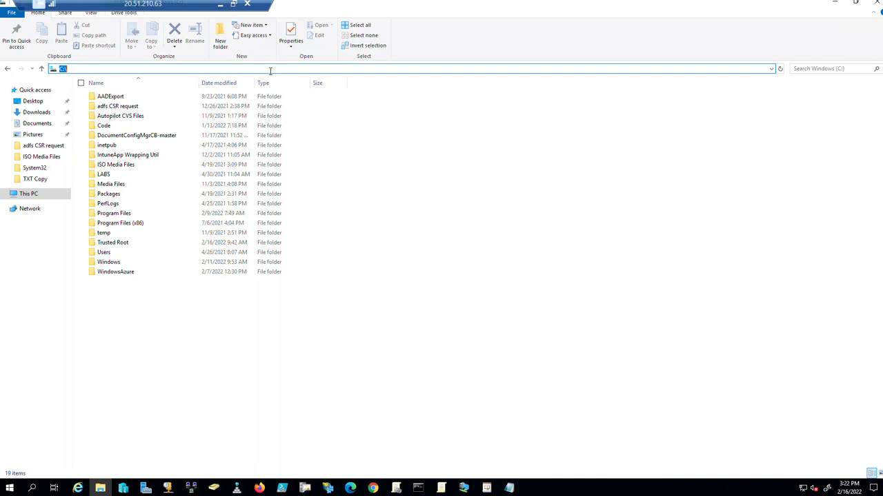
pyautogui.write('\\sccm')
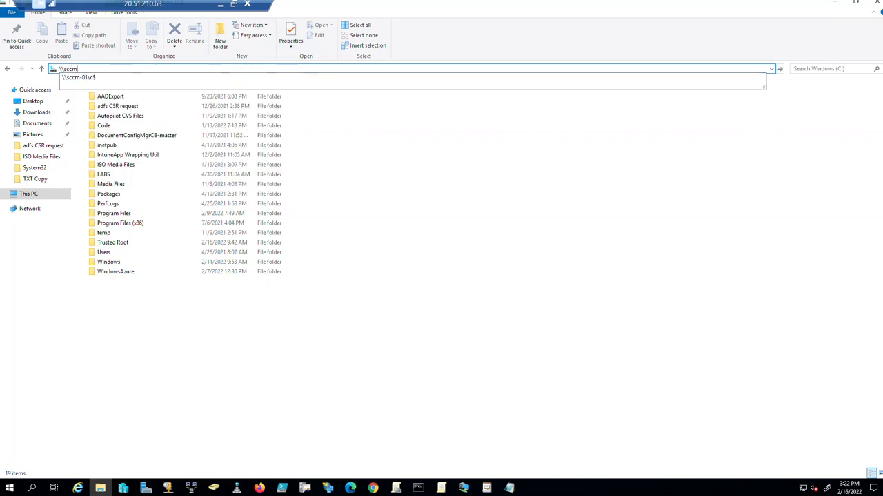
pyautogui.press('Down')
pyautogui.press('Return')
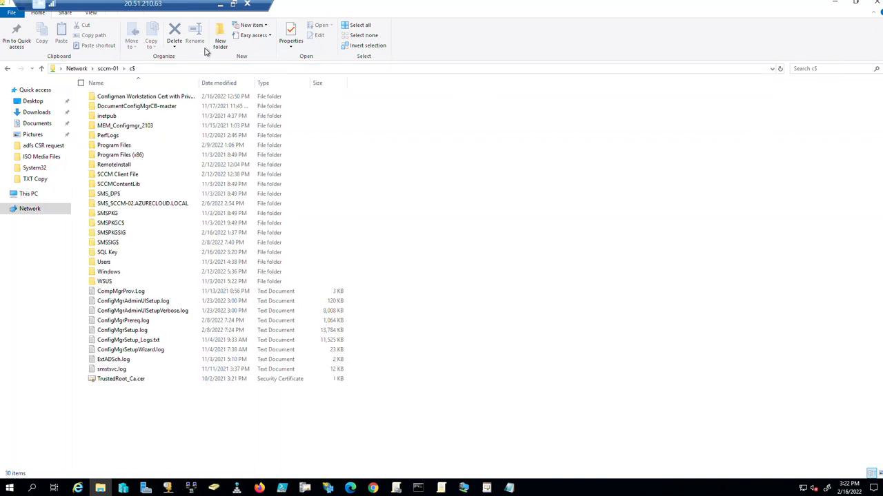
pyautogui.doubleClick(112, 149)
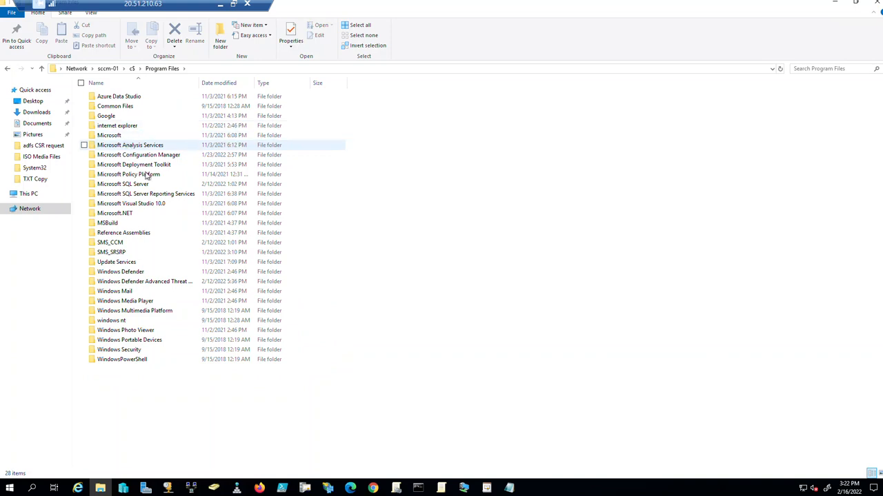
pyautogui.doubleClick(149, 156)
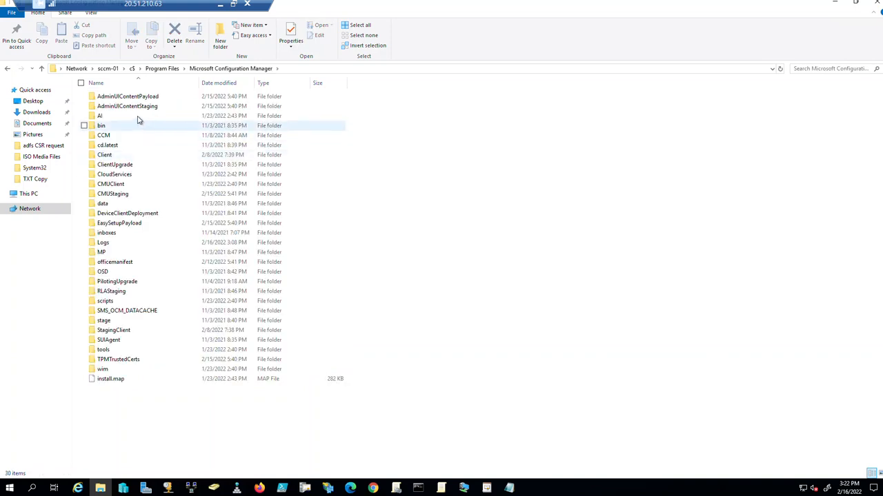
pyautogui.doubleClick(121, 130)
pyautogui.doubleClick(118, 96)
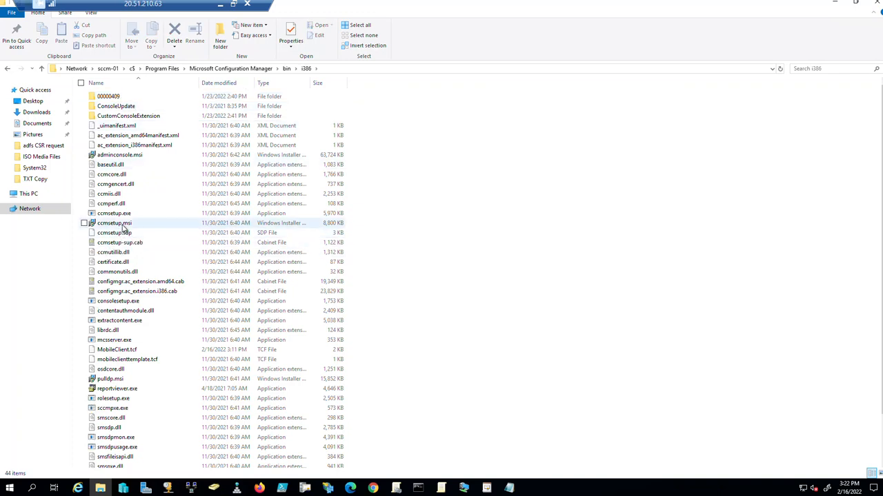
pyautogui.rightClick(125, 228)
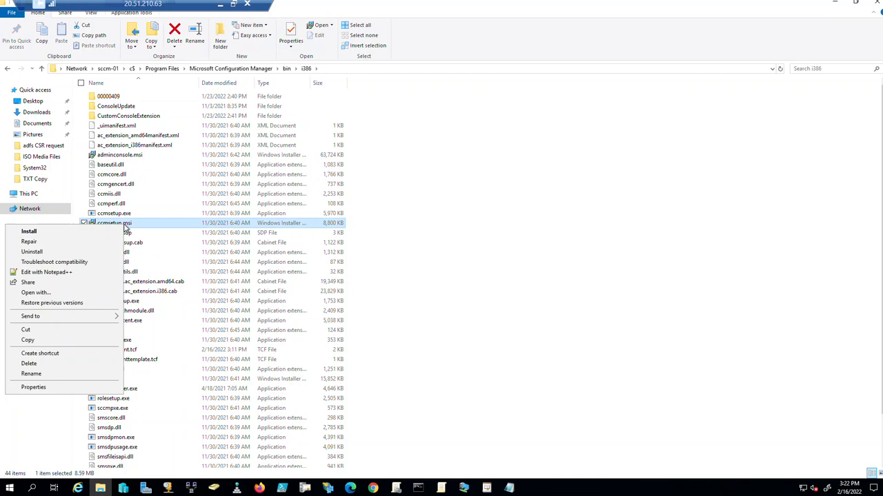
pyautogui.click(76, 343)
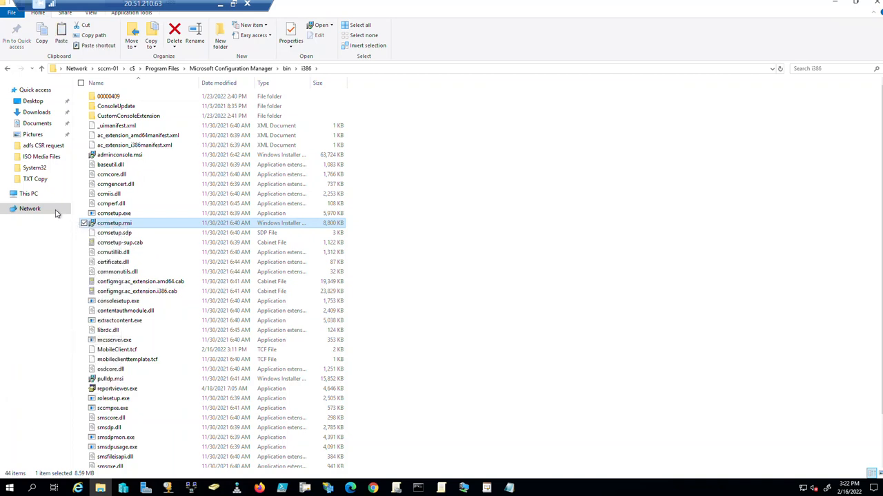
# Create a folder named 'SCCM msi file' on the local C: drive.
pyautogui.click(31, 194)
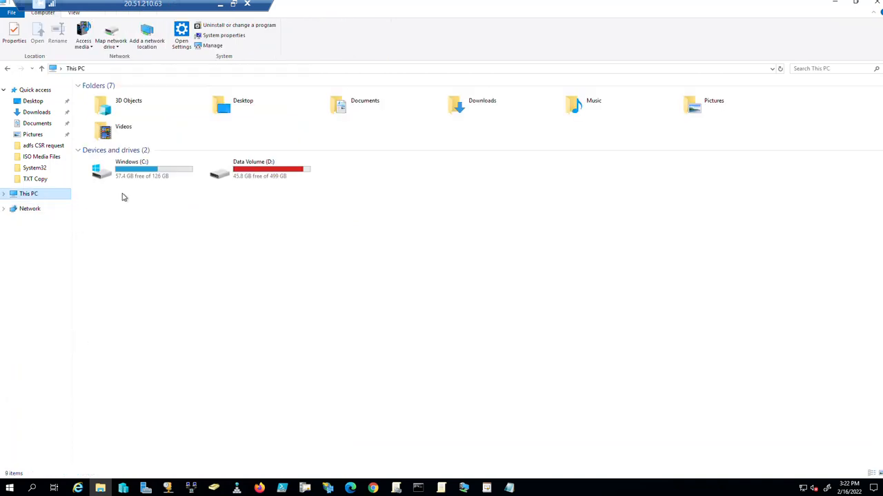
pyautogui.doubleClick(161, 169)
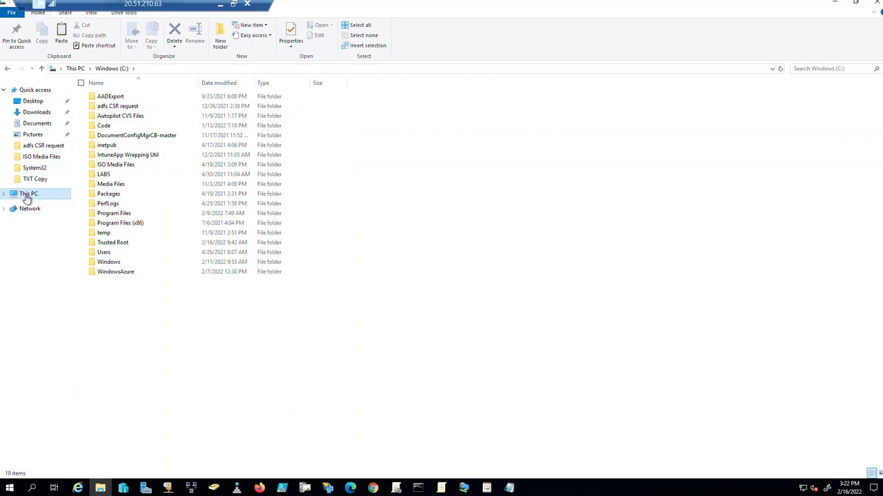
pyautogui.rightClick(129, 328)
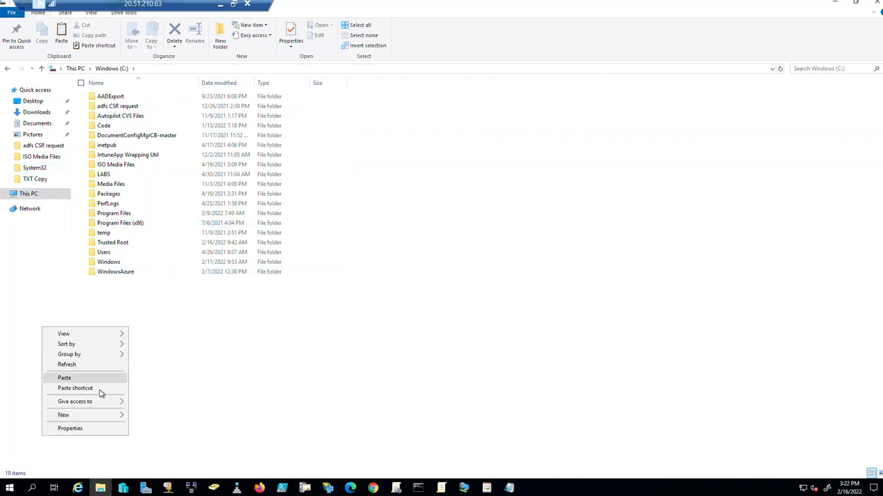
pyautogui.moveTo(99, 415)
pyautogui.click(192, 299)
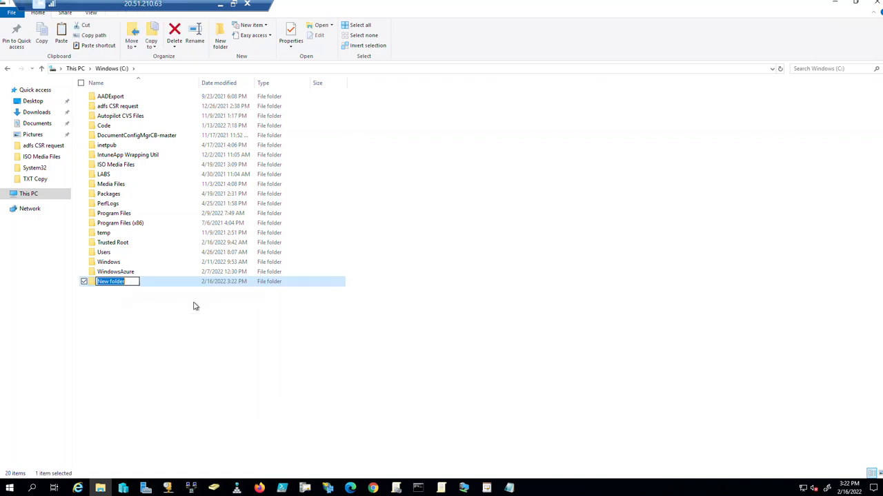
pyautogui.write('SCCM msi file')
pyautogui.press('Return')
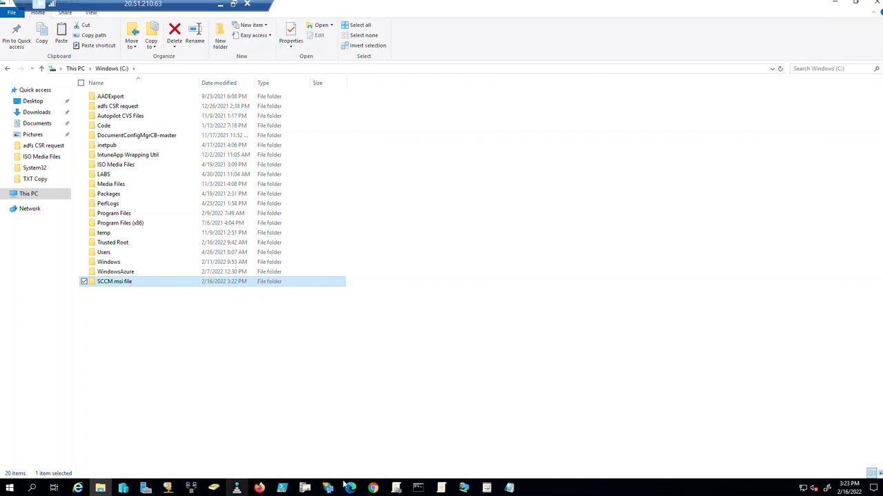
pyautogui.click(373, 488)
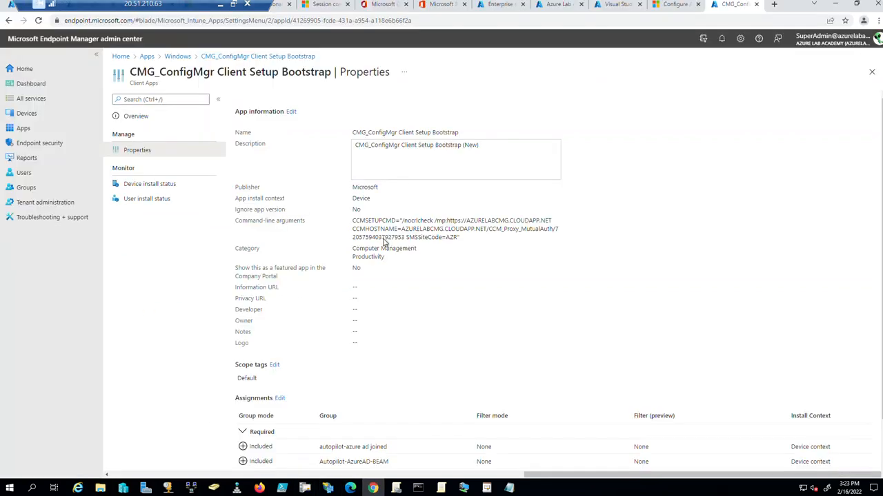
# Start replacing the app's package file, browsing to C:\SCCM msi file.
pyautogui.click(291, 112)
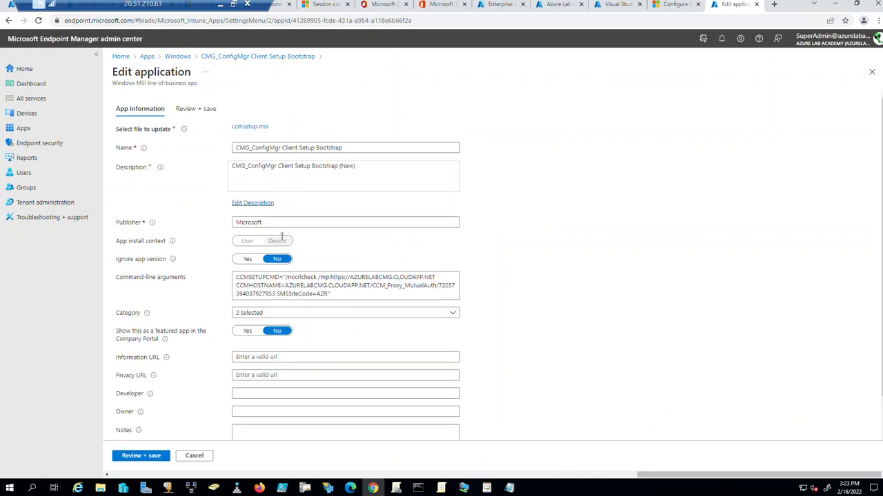
pyautogui.scroll(-1, 197, 288)
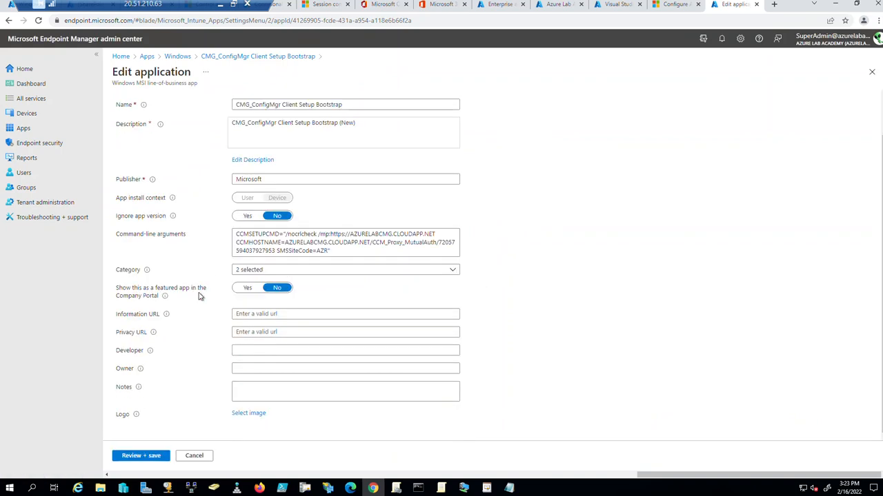
pyautogui.scroll(1, 198, 297)
pyautogui.click(243, 128)
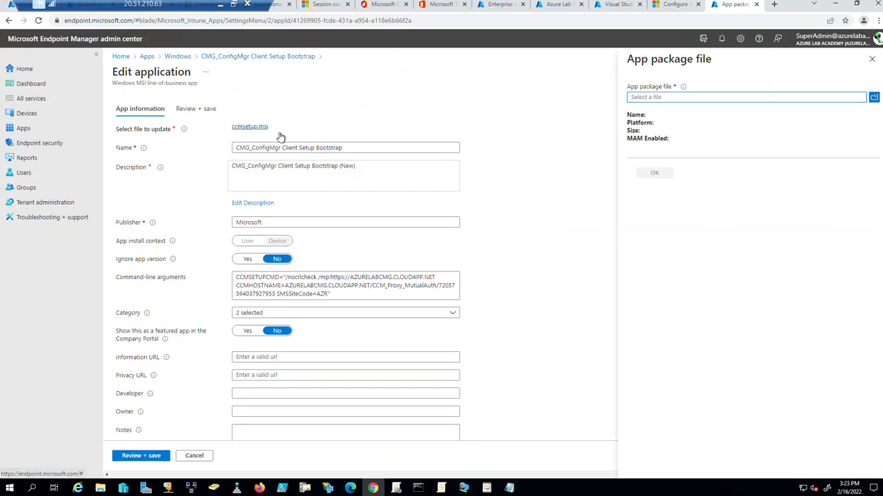
pyautogui.click(874, 99)
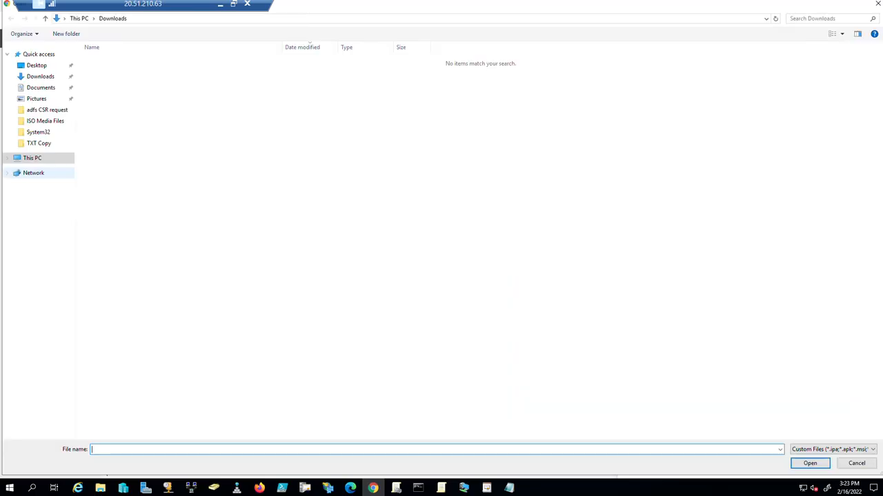
pyautogui.click(40, 158)
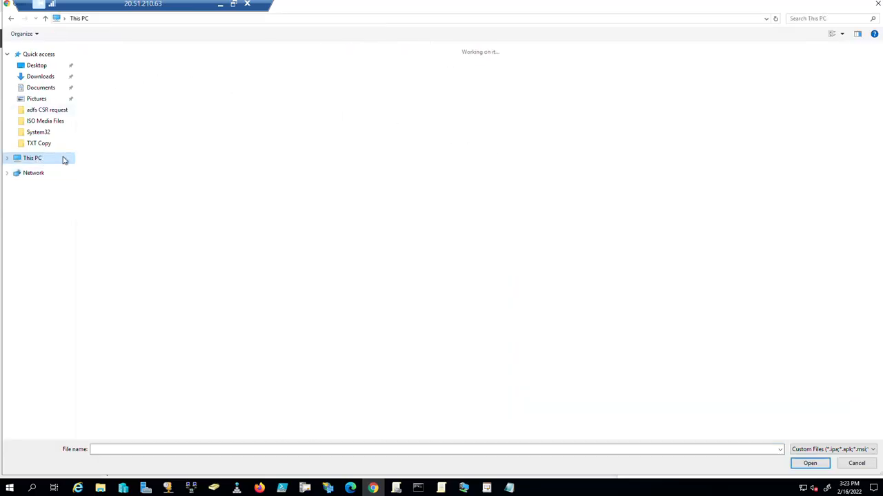
pyautogui.doubleClick(133, 138)
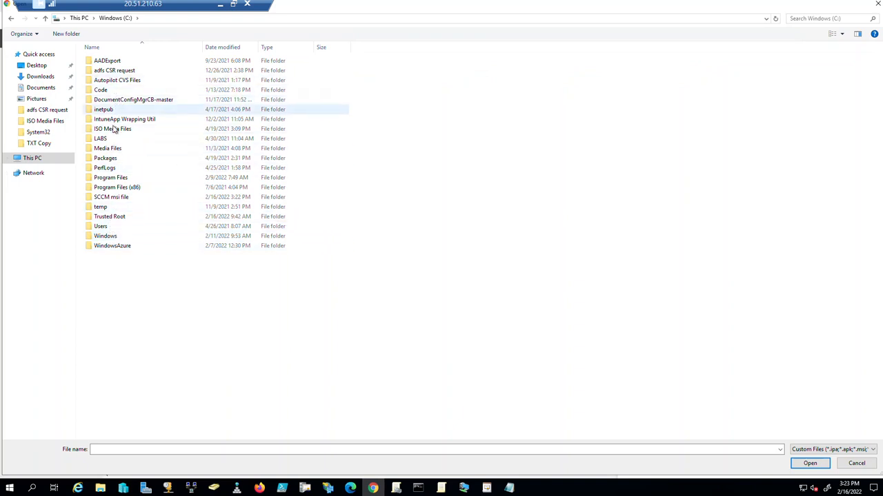
pyautogui.doubleClick(112, 197)
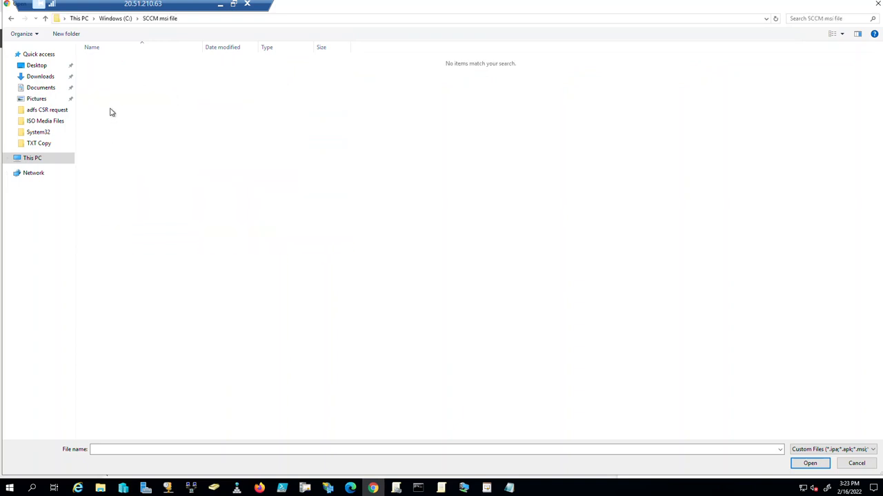
# Cancel the file replacement, close Edit application, and open Assignments for editing.
pyautogui.click(846, 449)
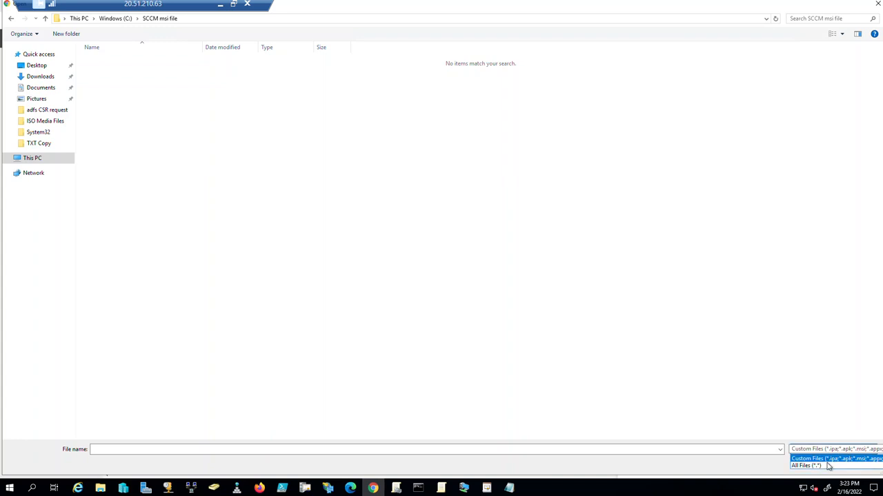
pyautogui.click(829, 467)
pyautogui.click(858, 468)
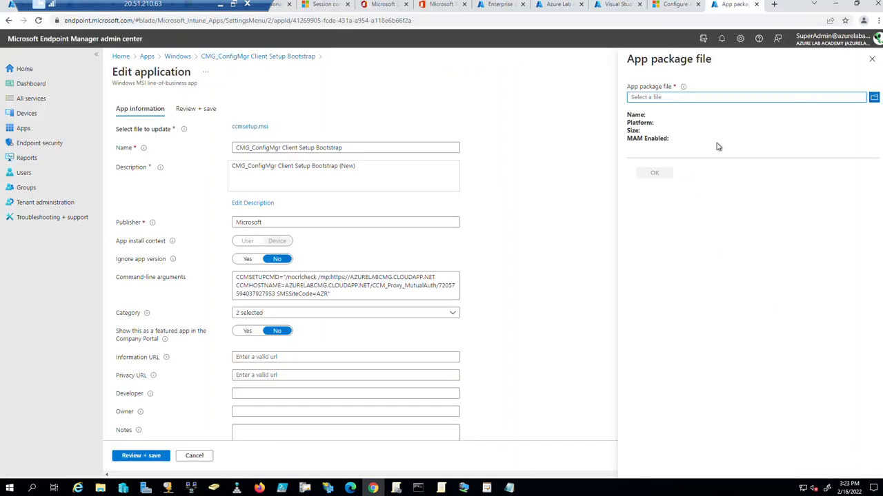
pyautogui.click(872, 60)
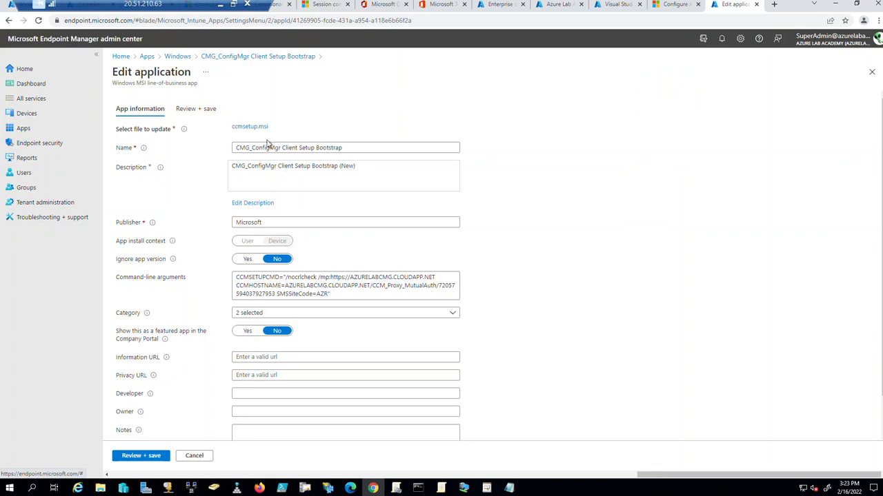
pyautogui.click(870, 72)
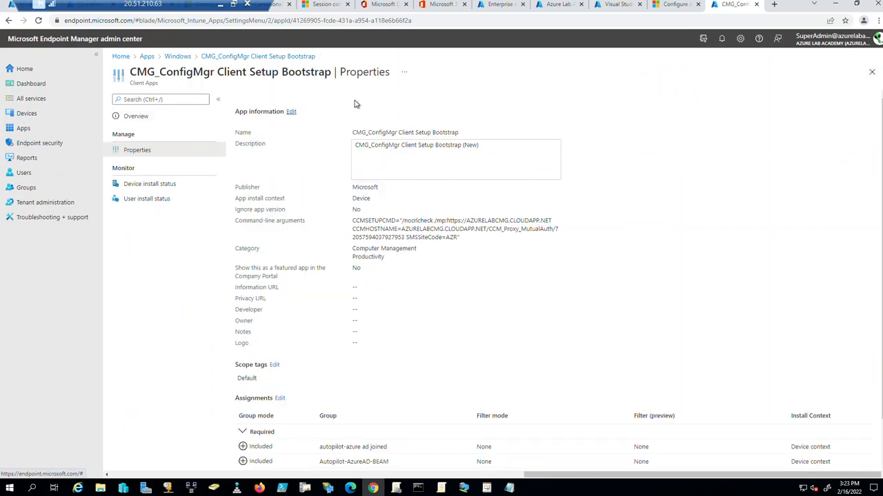
pyautogui.scroll(-1, 373, 257)
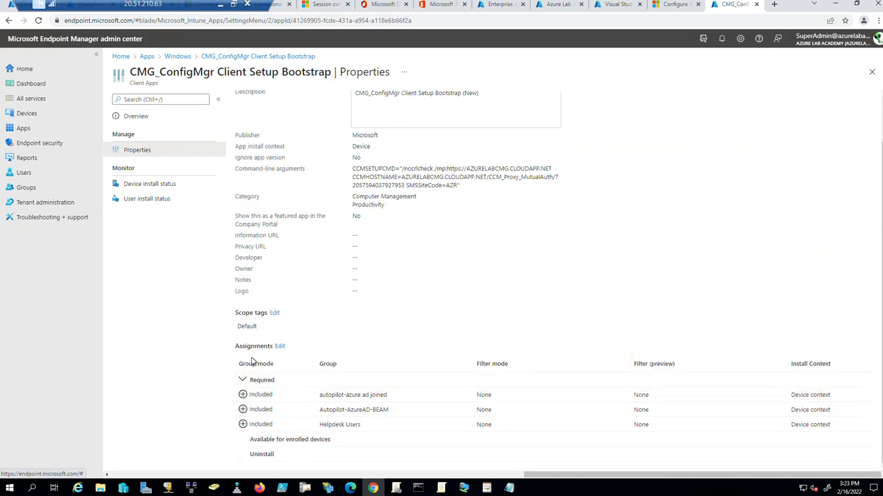
pyautogui.click(279, 347)
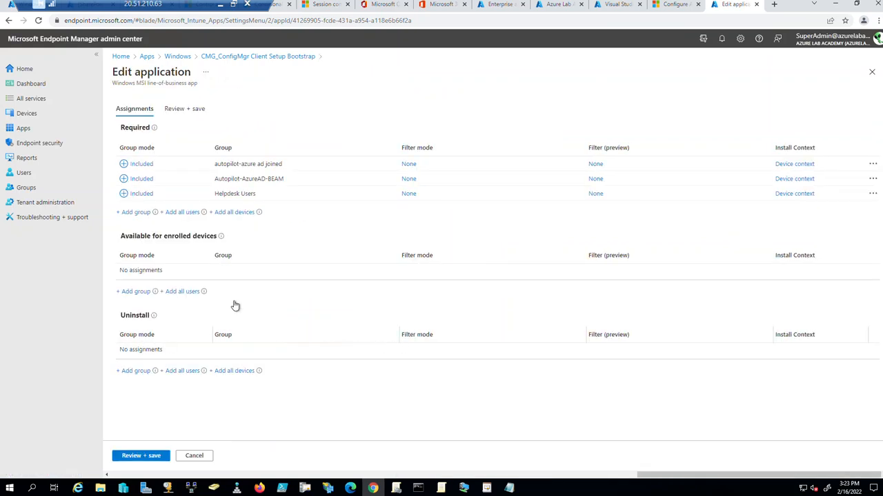
# Delete the autopilot-azure ad joined, Helpdesk Users and Autopilot-AzureAD-BEAM assignments and save.
pyautogui.click(872, 164)
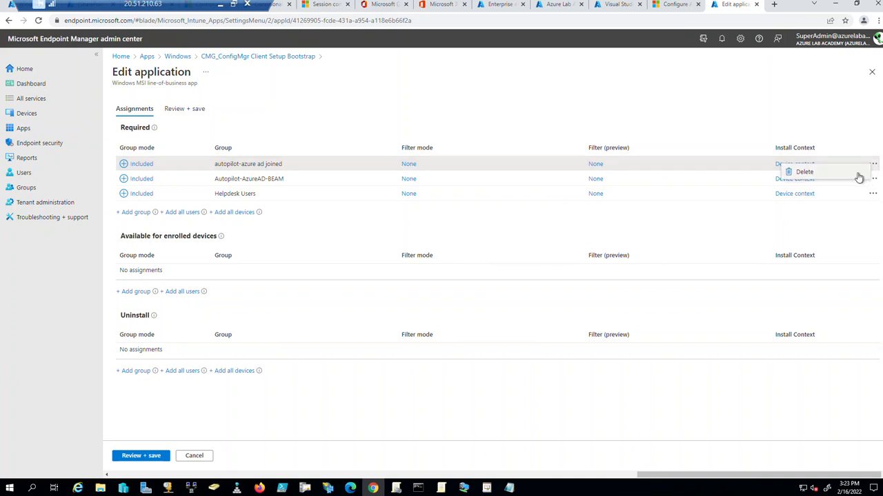
pyautogui.click(855, 174)
pyautogui.click(872, 178)
pyautogui.click(859, 186)
pyautogui.click(872, 164)
pyautogui.click(858, 176)
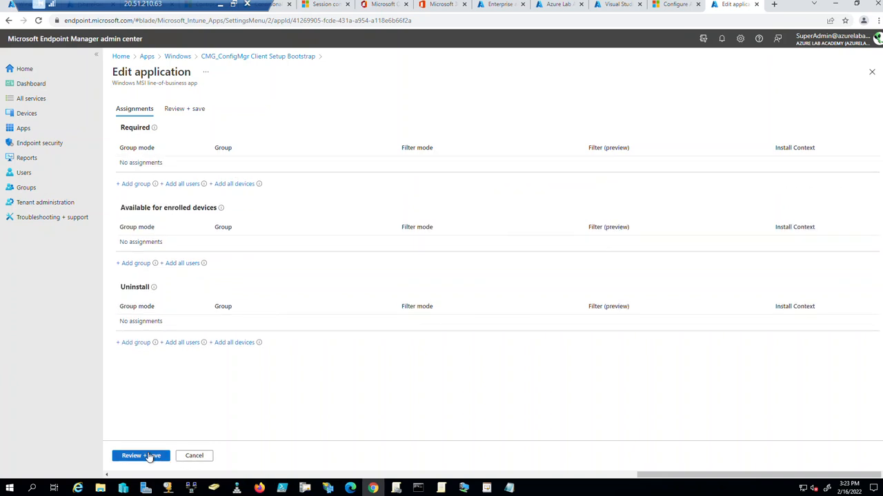
pyautogui.click(147, 457)
pyautogui.click(131, 457)
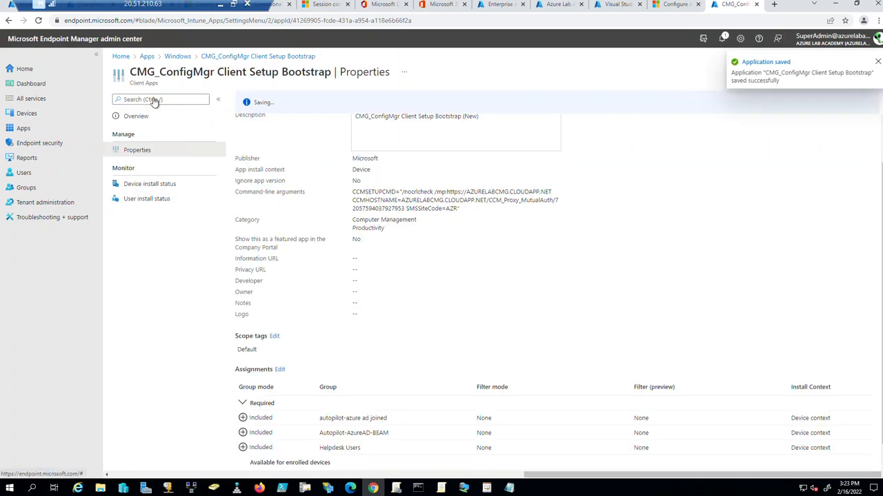
# Go to Apps > Windows and start adding a new app.
pyautogui.click(146, 57)
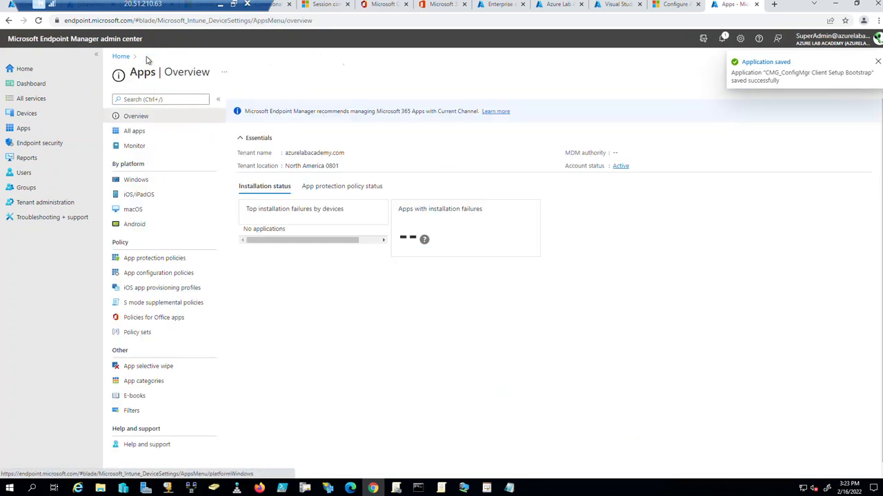
pyautogui.click(135, 180)
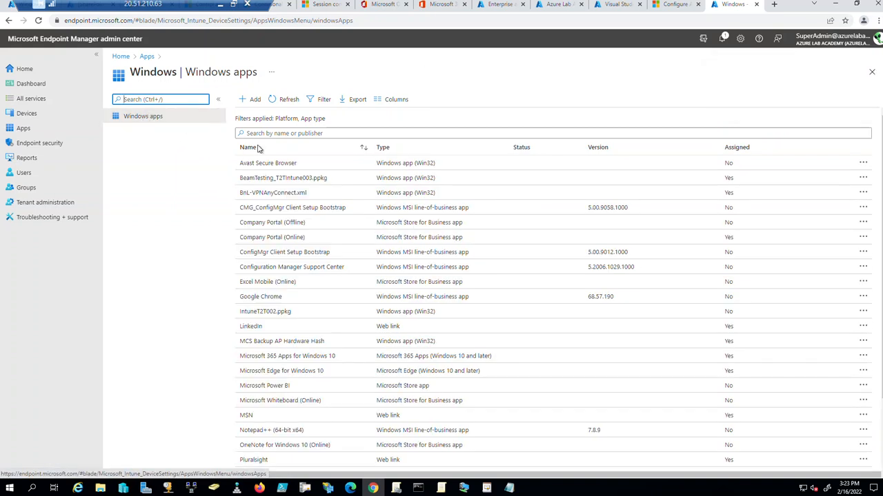
pyautogui.click(254, 100)
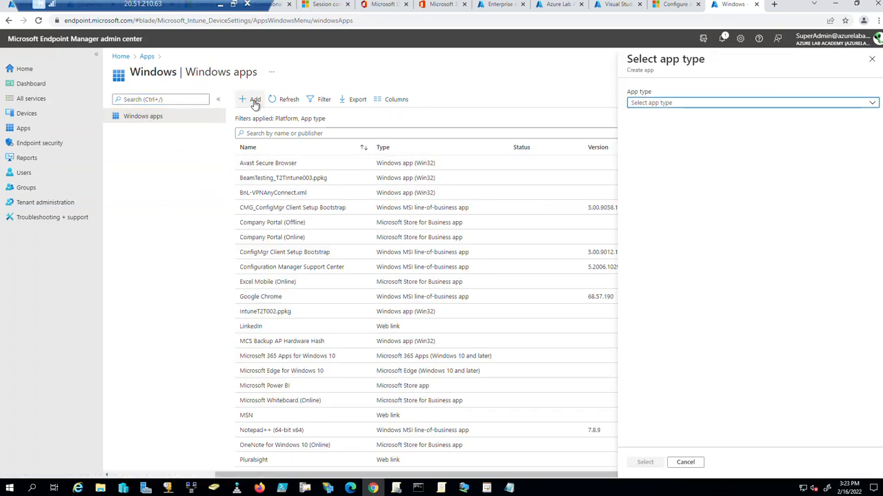
# Select the Line-of-business app type for the new Windows app.
pyautogui.click(751, 103)
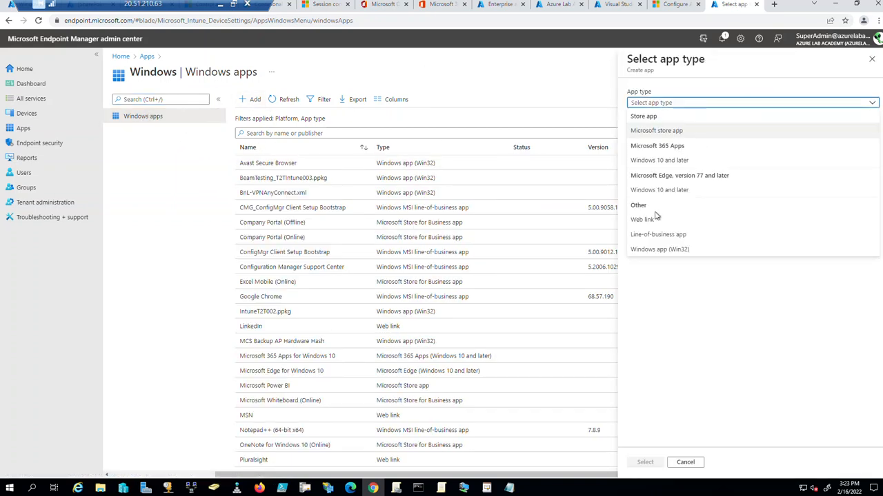
pyautogui.click(688, 238)
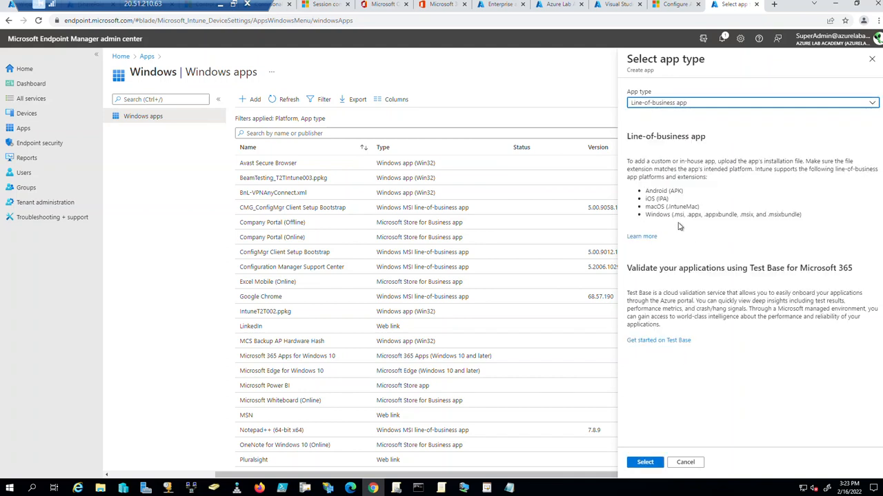
pyautogui.click(644, 462)
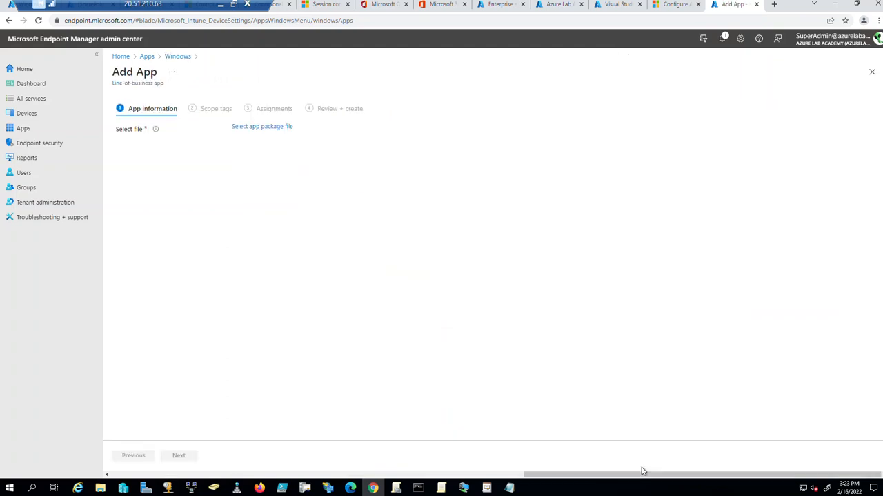
# Browse the package file picker to C:\SCCM msi file showing all file types.
pyautogui.click(255, 128)
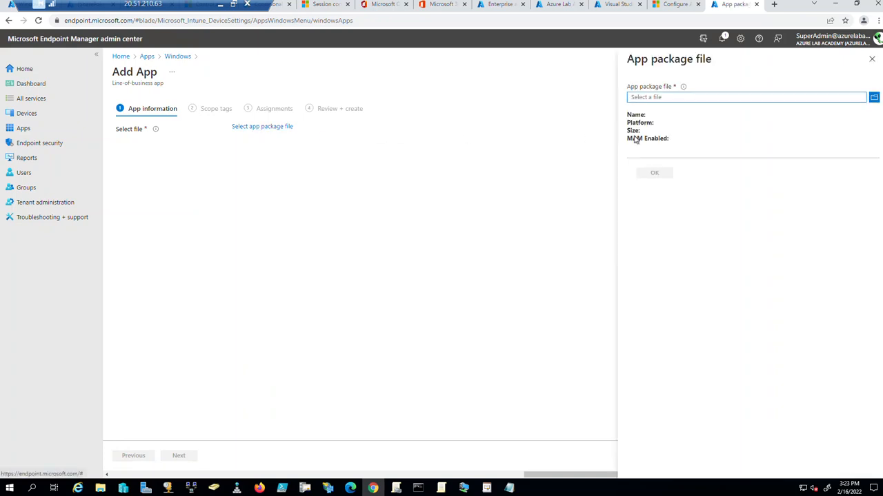
pyautogui.click(874, 98)
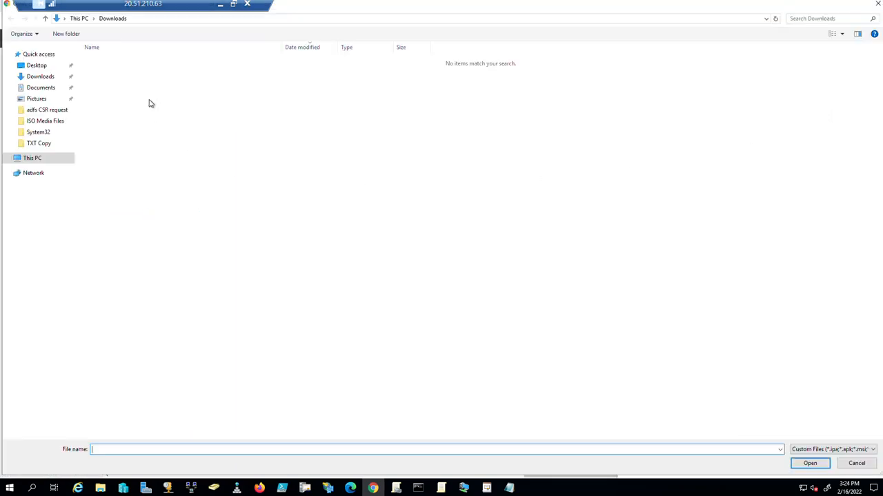
pyautogui.click(32, 160)
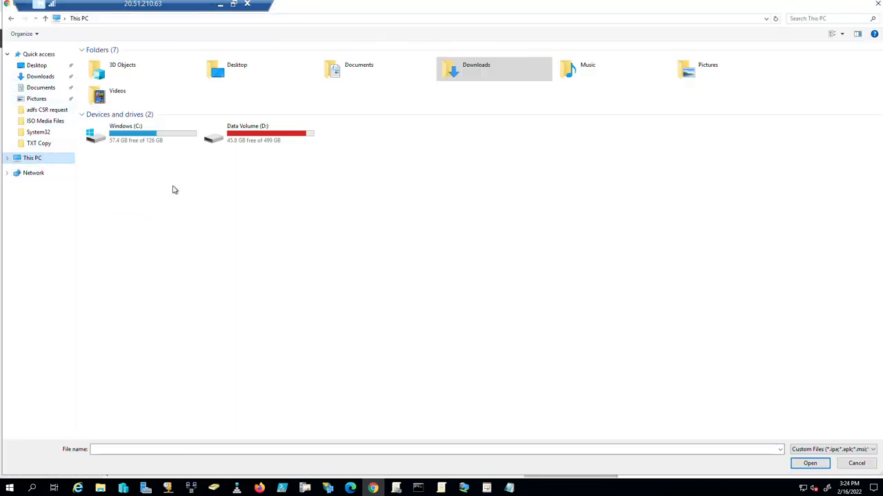
pyautogui.doubleClick(135, 135)
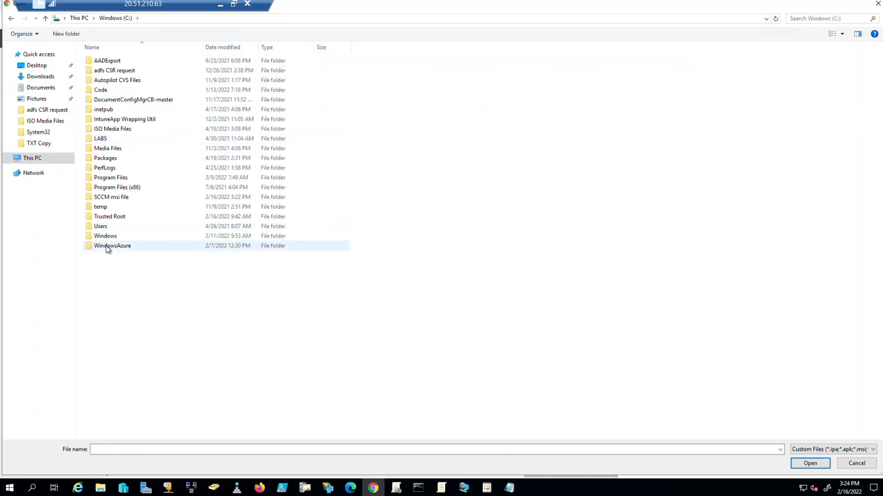
pyautogui.doubleClick(109, 197)
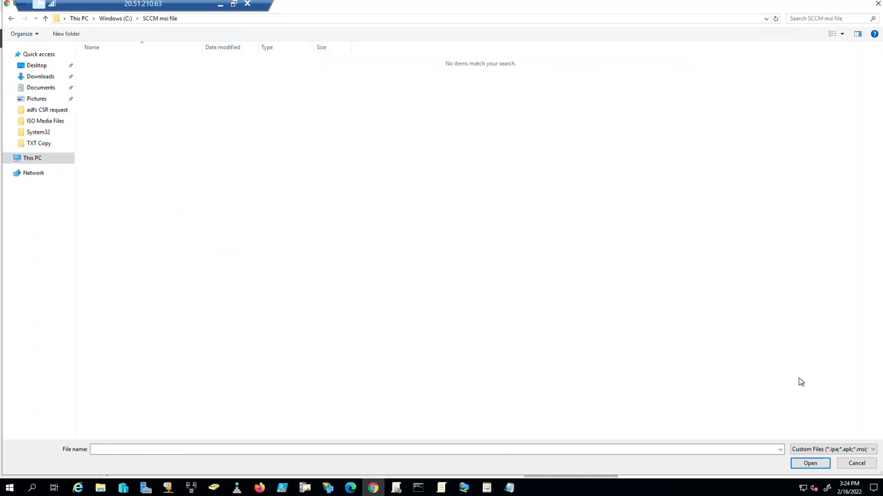
pyautogui.click(849, 449)
pyautogui.click(837, 468)
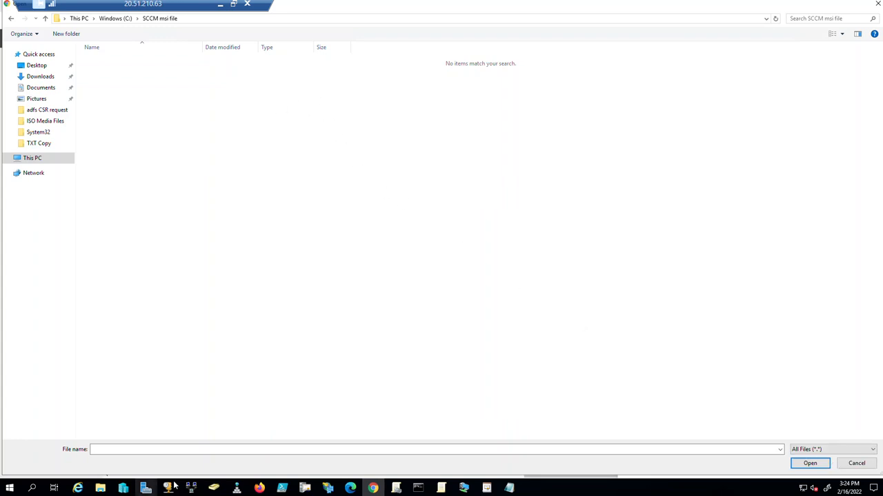
# Paste ccmsetup.msi into the empty SCCM msi file folder.
pyautogui.click(100, 488)
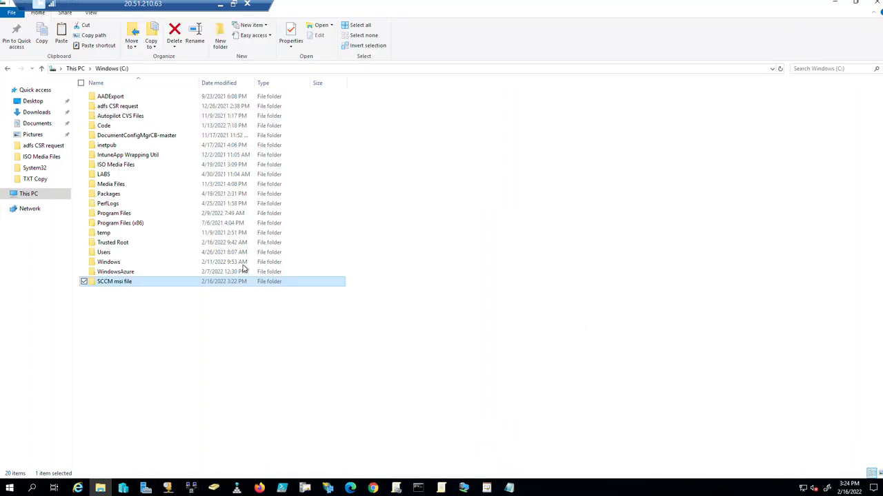
pyautogui.doubleClick(124, 284)
pyautogui.rightClick(193, 149)
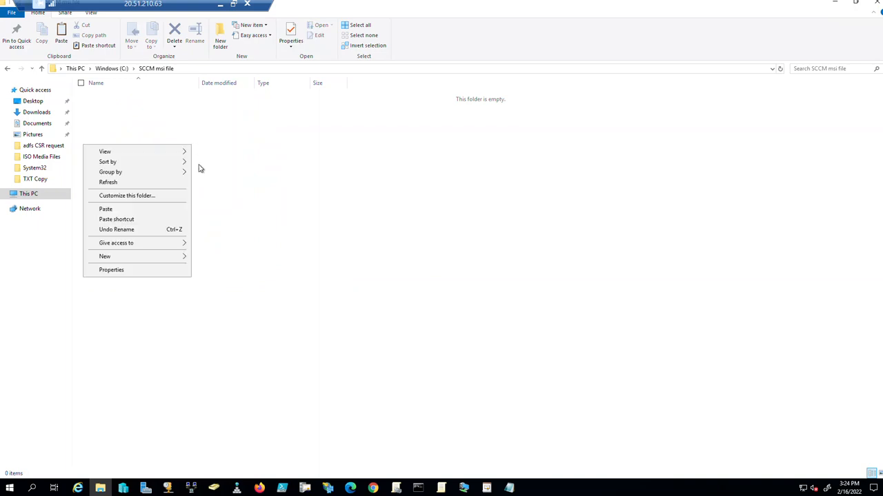
pyautogui.click(135, 210)
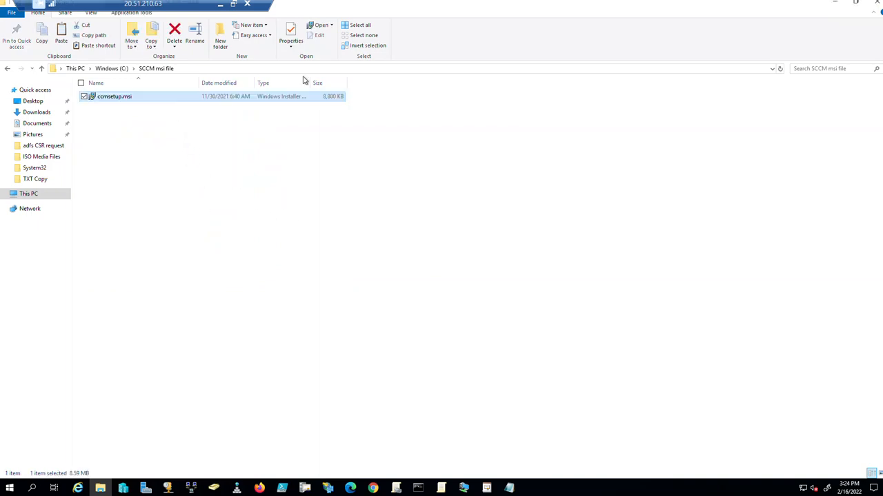
# Choose ccmsetup.msi as the app package file and accept it.
pyautogui.click(875, 4)
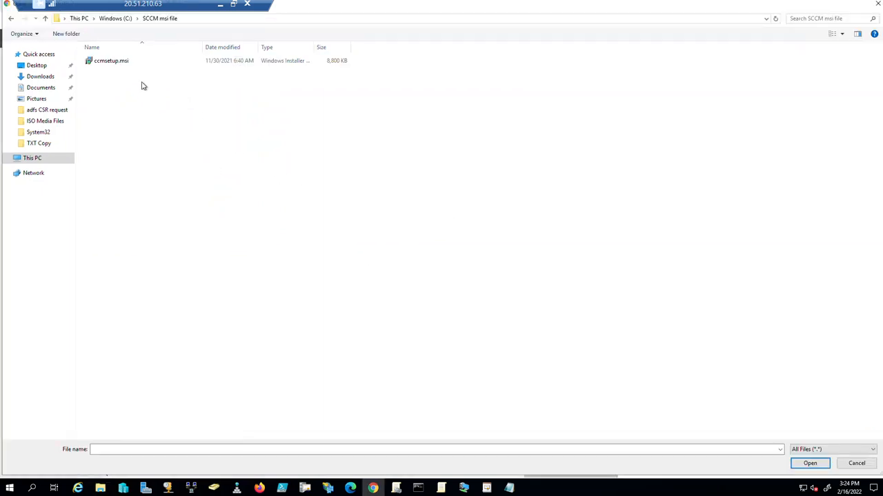
pyautogui.click(128, 63)
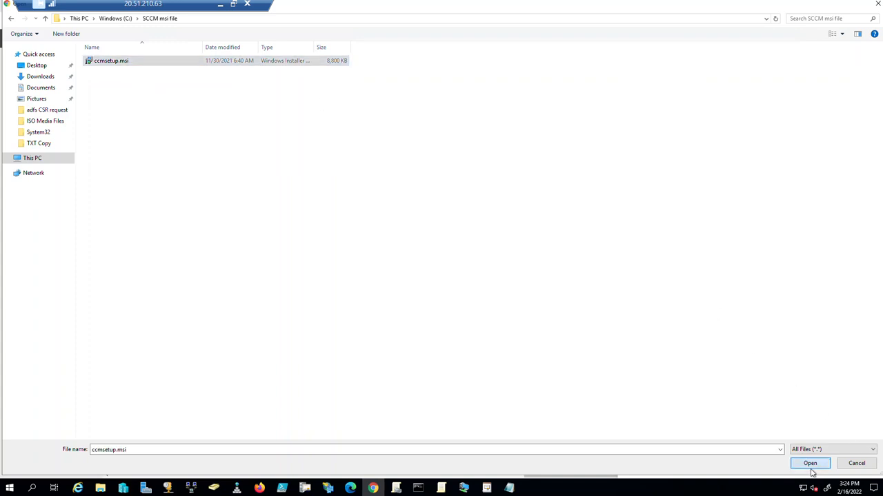
pyautogui.click(812, 468)
pyautogui.click(655, 173)
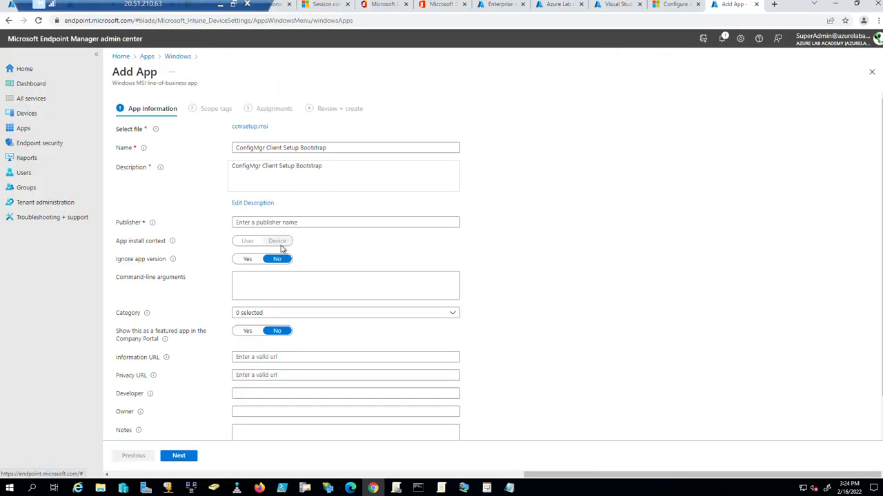
# Enter Microsoft as the Publisher and switch Ignore app version to Yes.
pyautogui.click(275, 221)
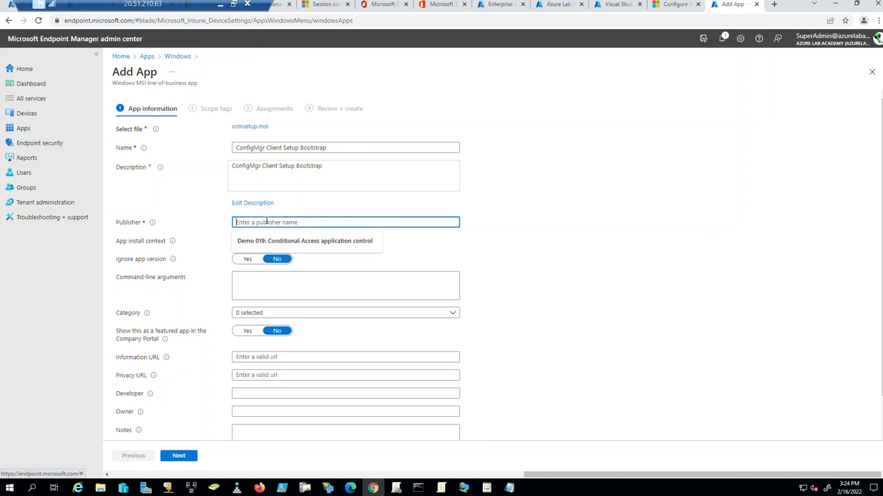
pyautogui.write('Microsoft')
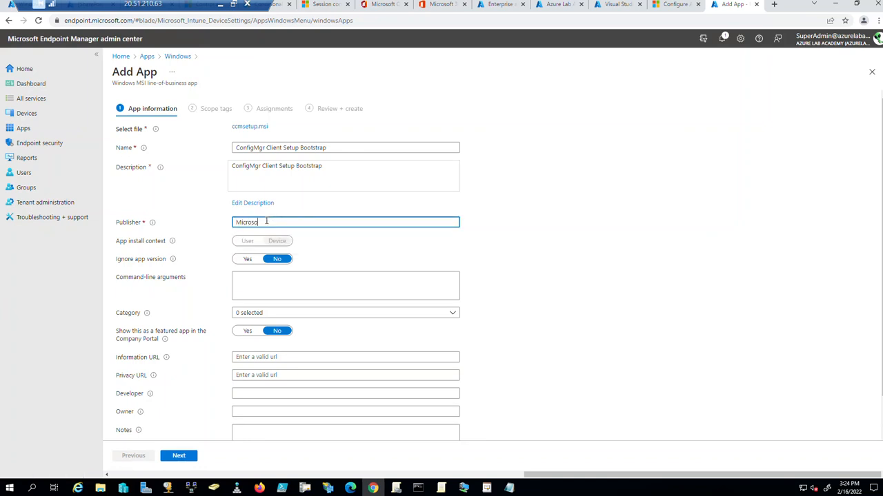
pyautogui.click(254, 261)
# Focus the Command-line arguments box and briefly check the Notepad holding the hostname.
pyautogui.click(276, 282)
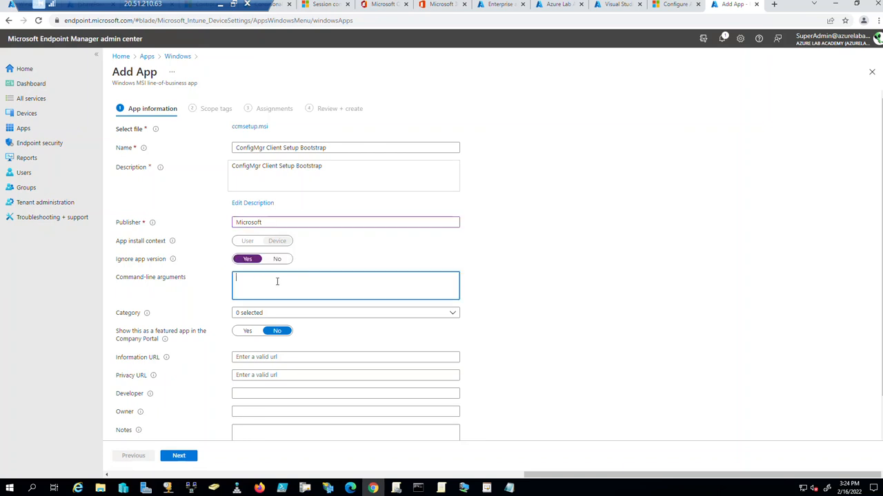
pyautogui.click(509, 488)
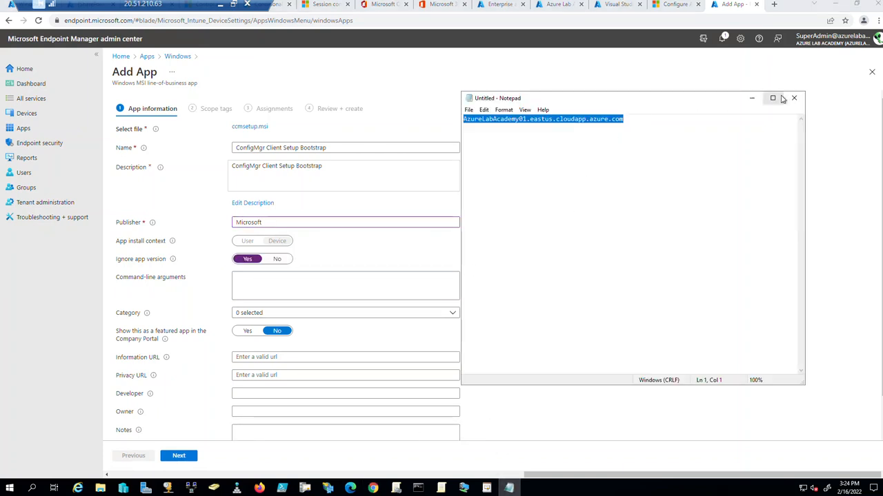
pyautogui.click(751, 98)
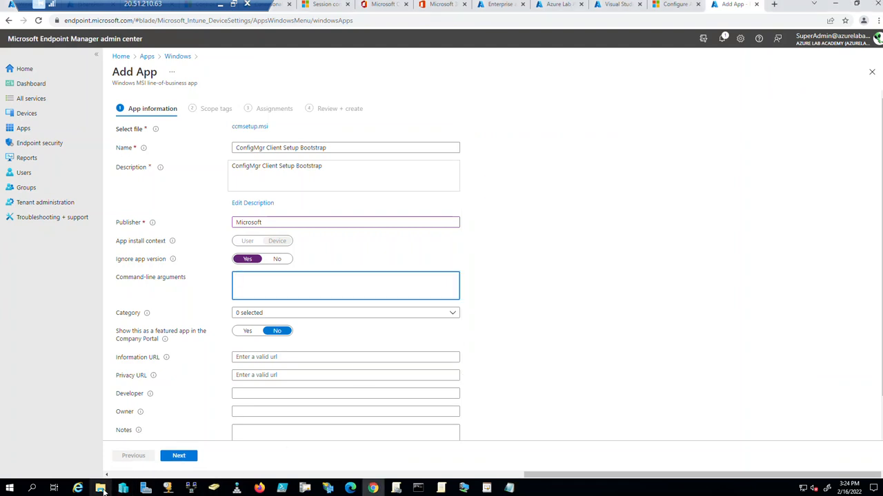
# Open the \\Lab-HyperVHost0\Share 01 network share through the Run prompt.
pyautogui.rightClick(11, 489)
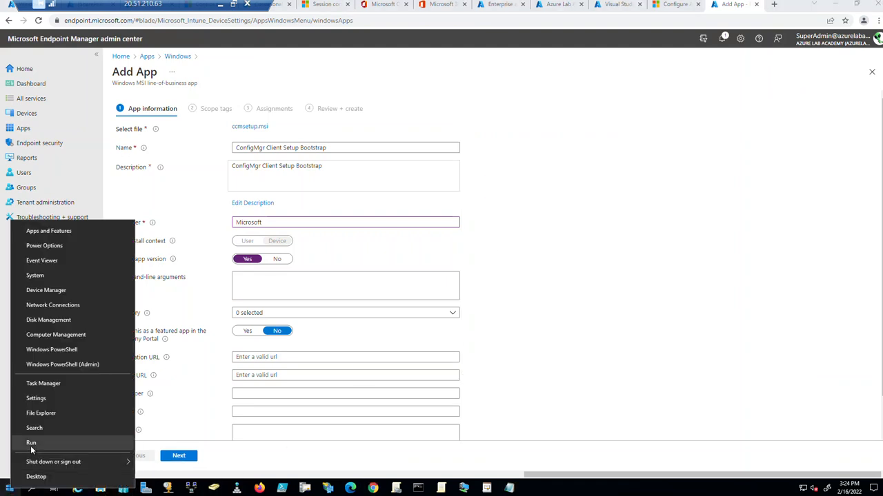
pyautogui.click(29, 441)
pyautogui.write('\\\\')
pyautogui.press('Up')
pyautogui.press('Up')
pyautogui.press('Up')
pyautogui.press('Up')
pyautogui.write('\\')
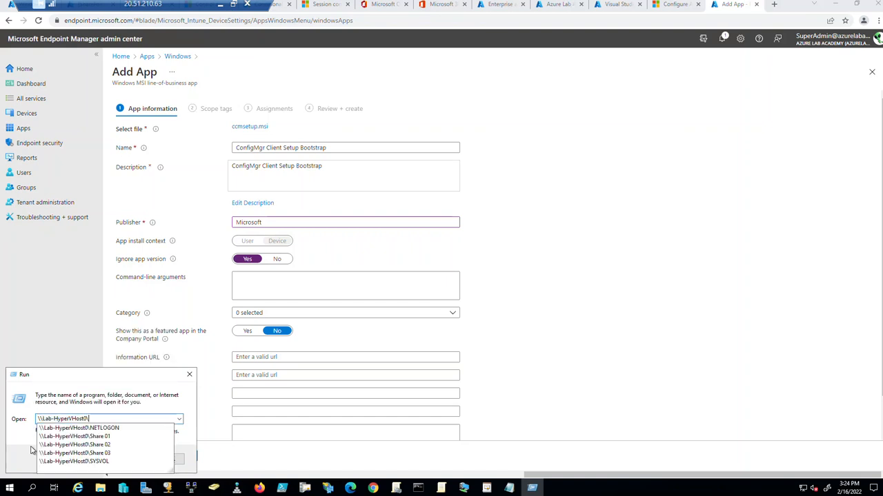
pyautogui.press('Down')
pyautogui.press('Down')
pyautogui.press('Return')
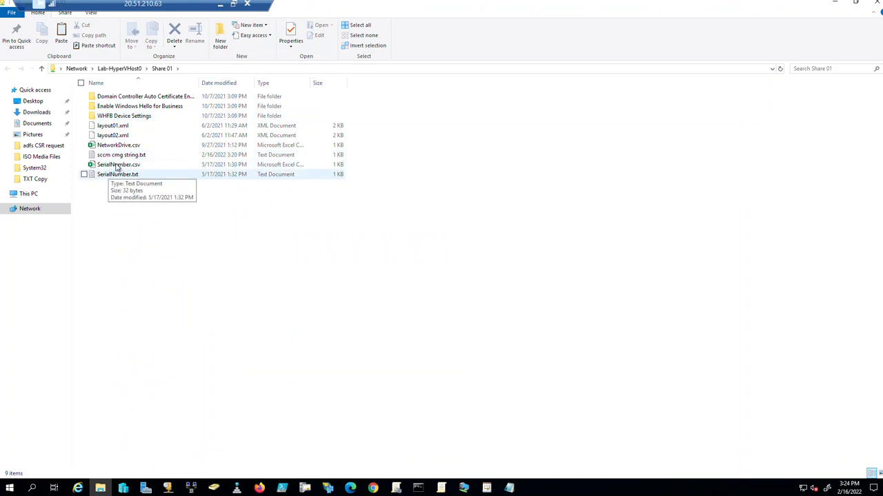
# Copy the CCMSETUPCMD line from sccm cmg string.txt, then close the file and File Explorer.
pyautogui.doubleClick(118, 155)
pyautogui.moveTo(595, 186); pyautogui.dragTo(466, 178)
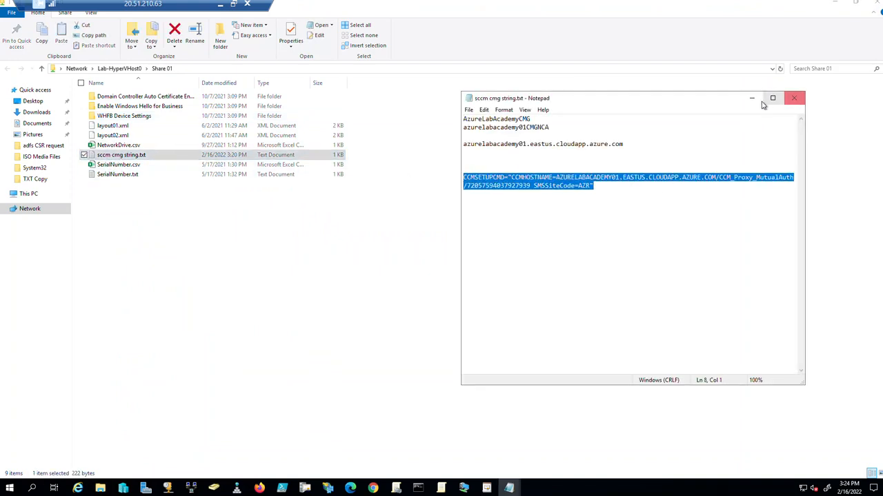
pyautogui.click(794, 98)
pyautogui.click(834, 4)
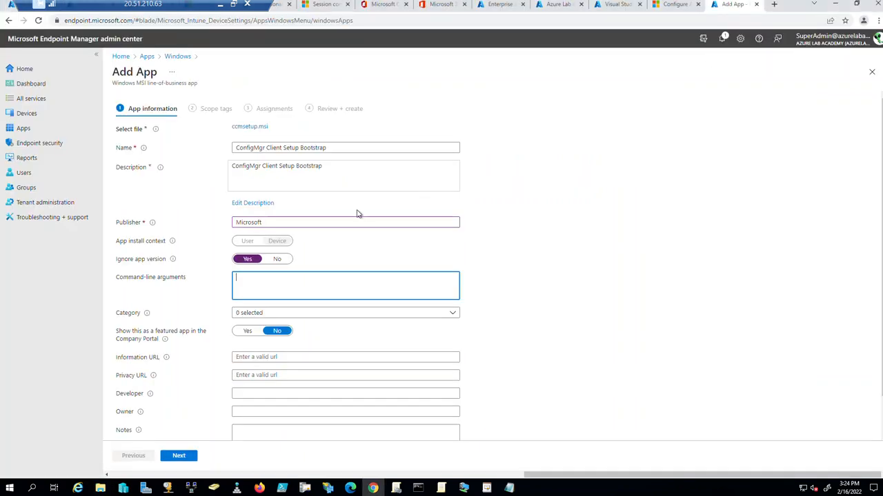
# Paste the CCMSETUPCMD string into Command-line arguments and load endpoint.microsoft.com in a new tab.
pyautogui.click(272, 281)
pyautogui.hotkey('ctrl', 'v')
pyautogui.click(774, 4)
pyautogui.write('end')
pyautogui.press('Return')
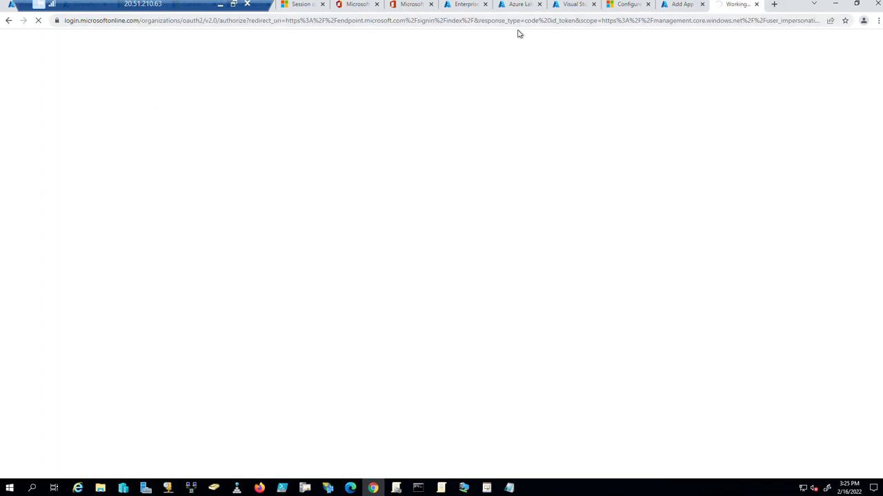
# Go to Apps > Windows and open the CMG_ConfigMgr Client Setup Bootstrap app.
pyautogui.click(32, 116)
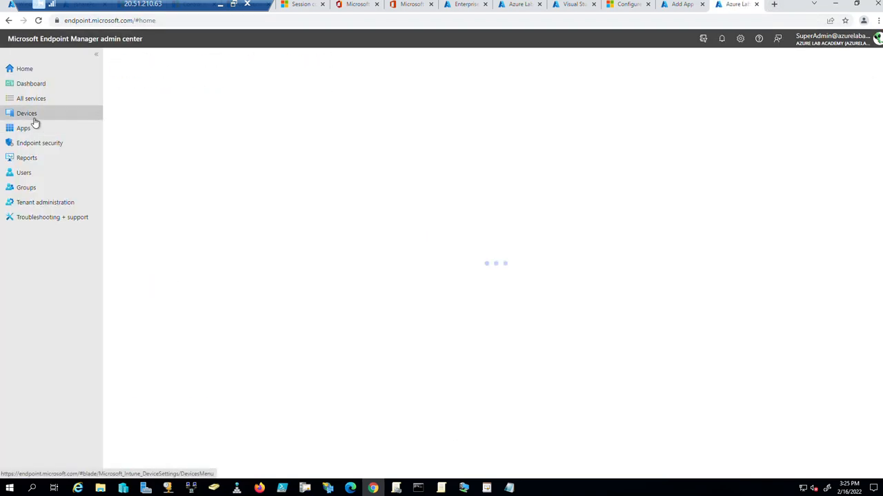
pyautogui.click(163, 180)
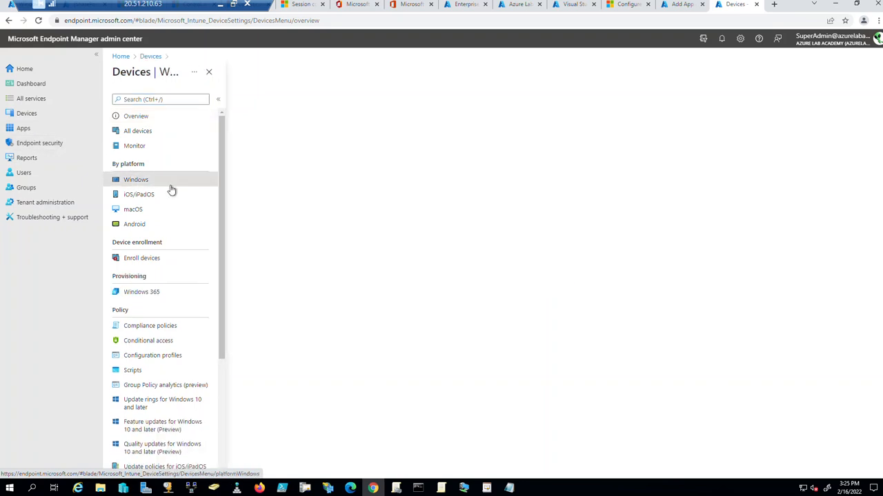
pyautogui.click(27, 128)
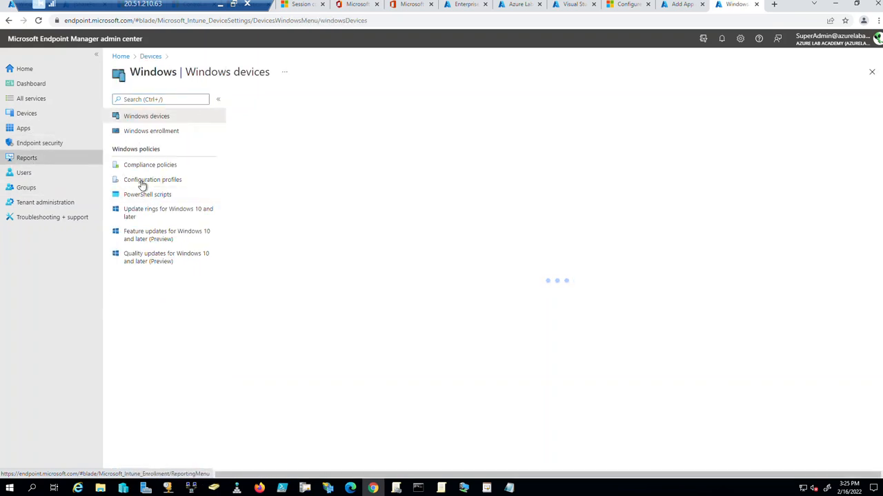
pyautogui.click(136, 179)
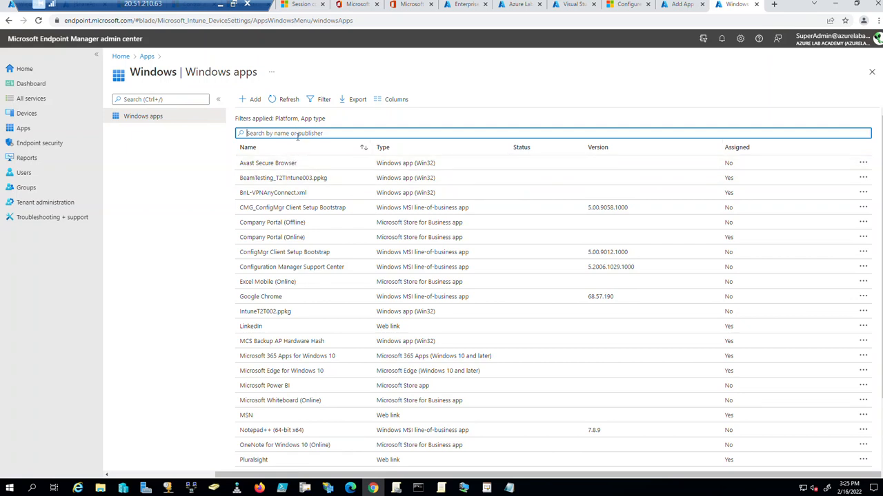
pyautogui.click(276, 207)
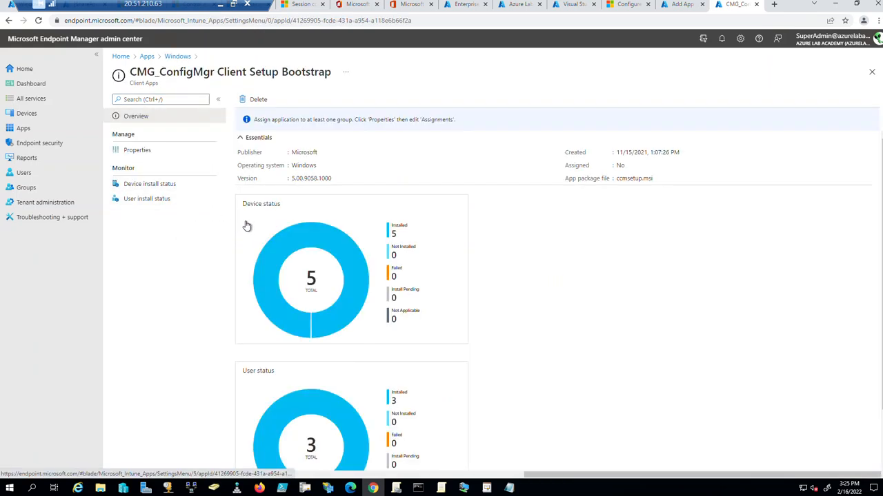
# Copy the CMG app's command-line arguments into a new line of sccm cmg string.txt and maximize Notepad.
pyautogui.click(137, 150)
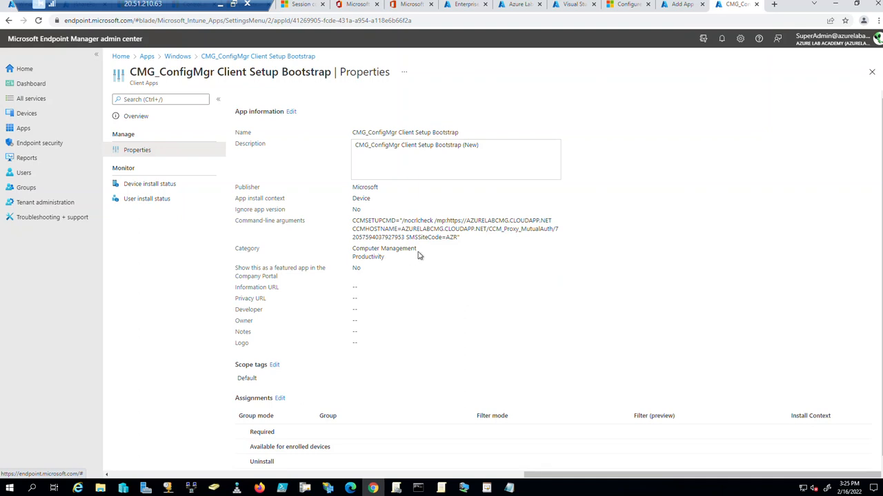
pyautogui.moveTo(460, 237); pyautogui.dragTo(352, 221)
pyautogui.hotkey('ctrl', 'c')
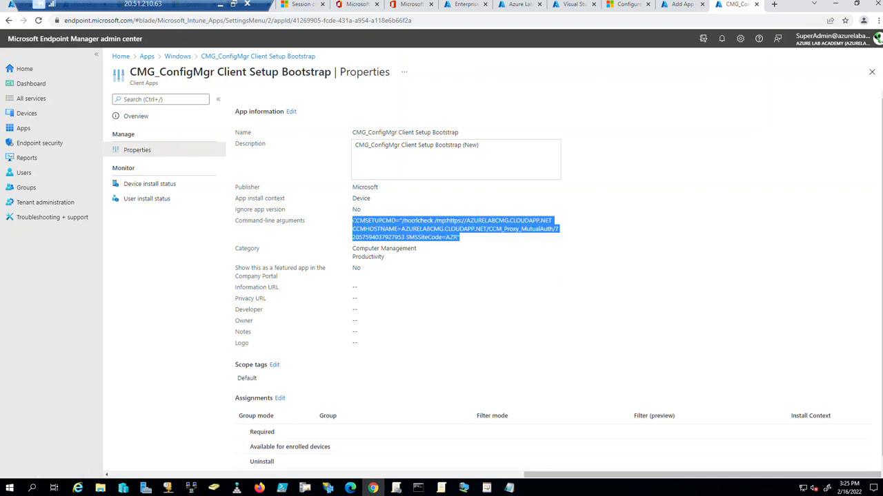
pyautogui.click(508, 488)
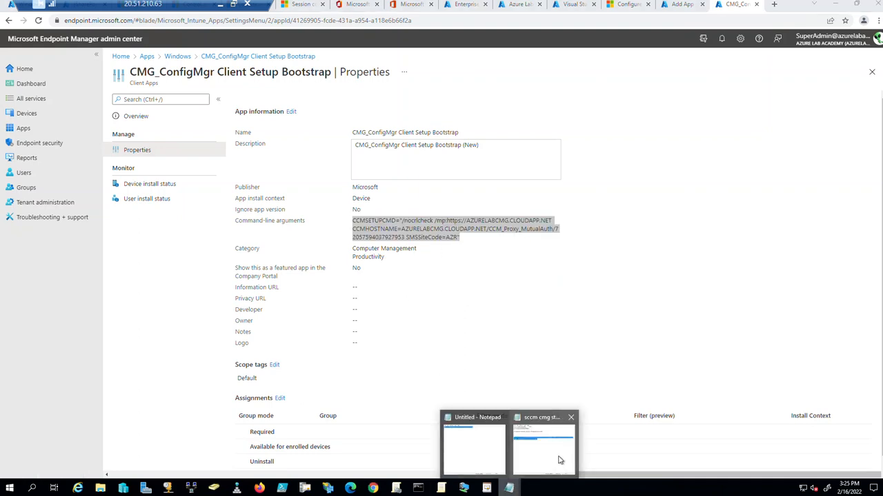
pyautogui.click(560, 461)
pyautogui.click(611, 194)
pyautogui.press('Return')
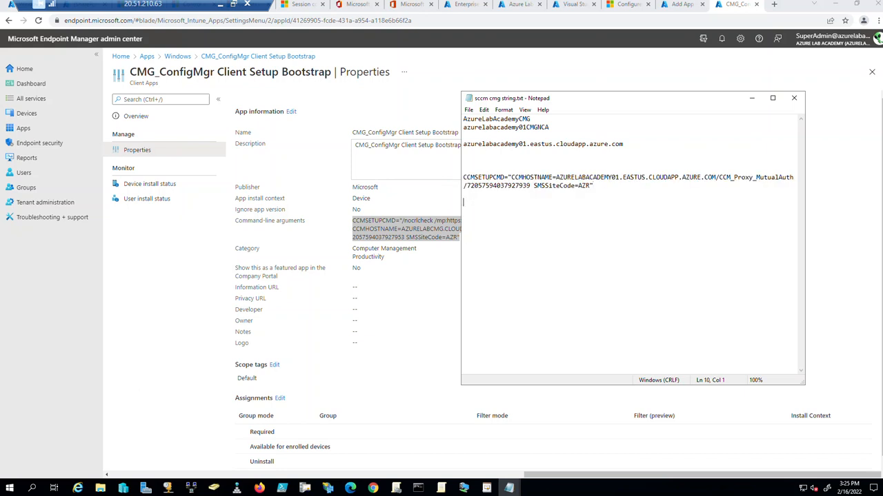
pyautogui.hotkey('ctrl', 'v')
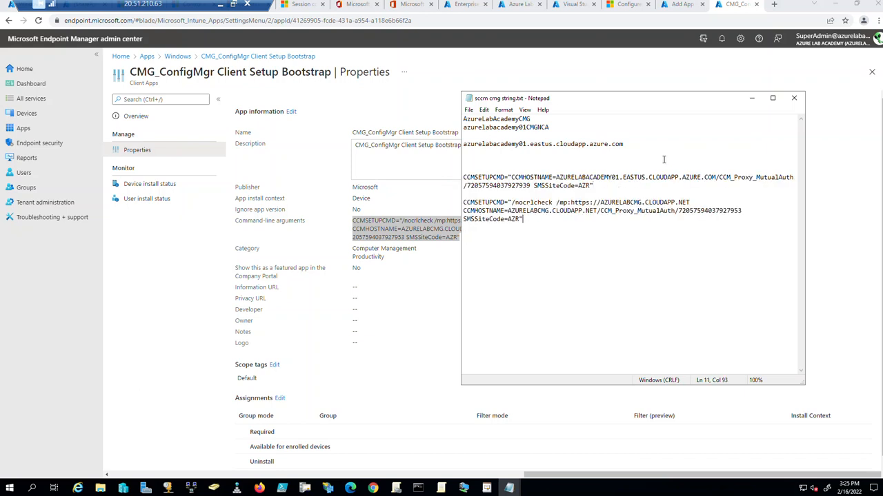
pyautogui.click(772, 98)
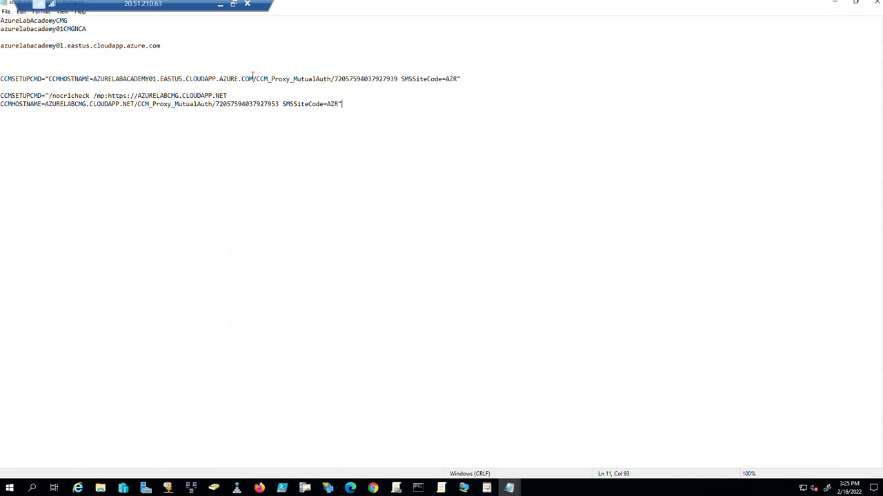
# Replace AZURELABCMG.CLOUDAPP.NET in the second command's management point with the AZURELABACADEMY01 host name.
pyautogui.moveTo(253, 79); pyautogui.dragTo(97, 78)
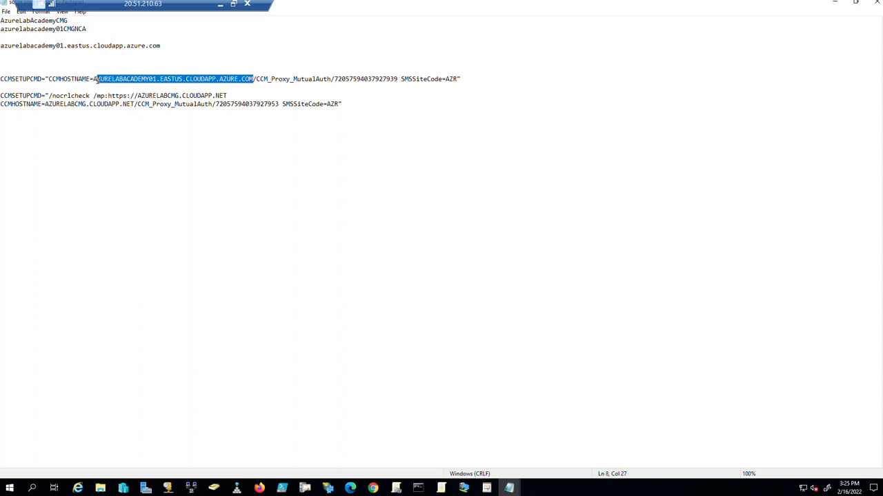
pyautogui.click(500, 86)
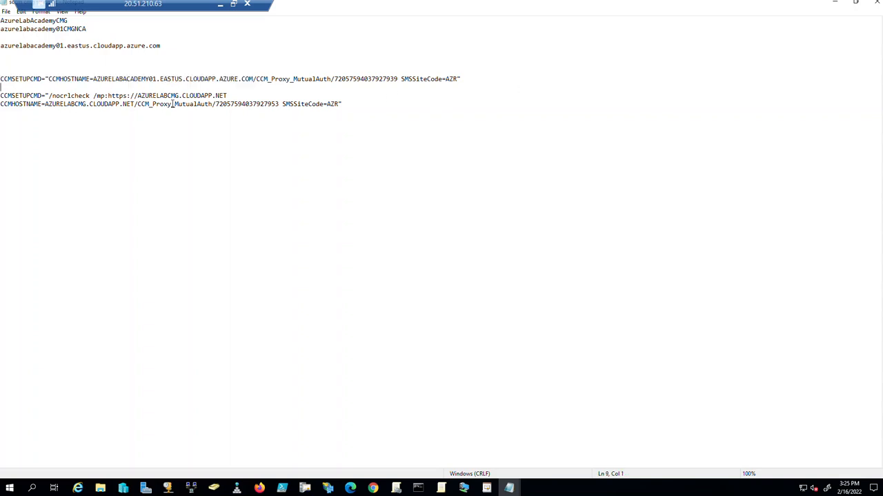
pyautogui.press('Return')
pyautogui.press('Return')
pyautogui.press('Return')
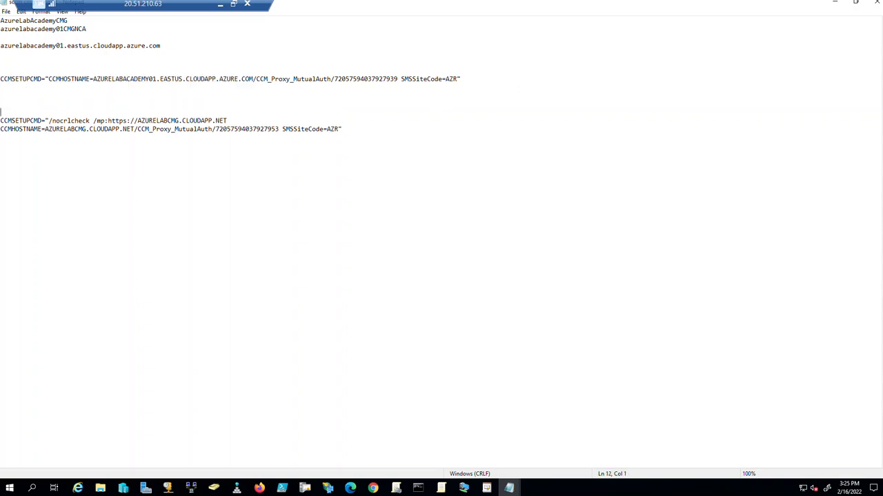
pyautogui.click(193, 90)
pyautogui.moveTo(93, 78); pyautogui.dragTo(250, 78)
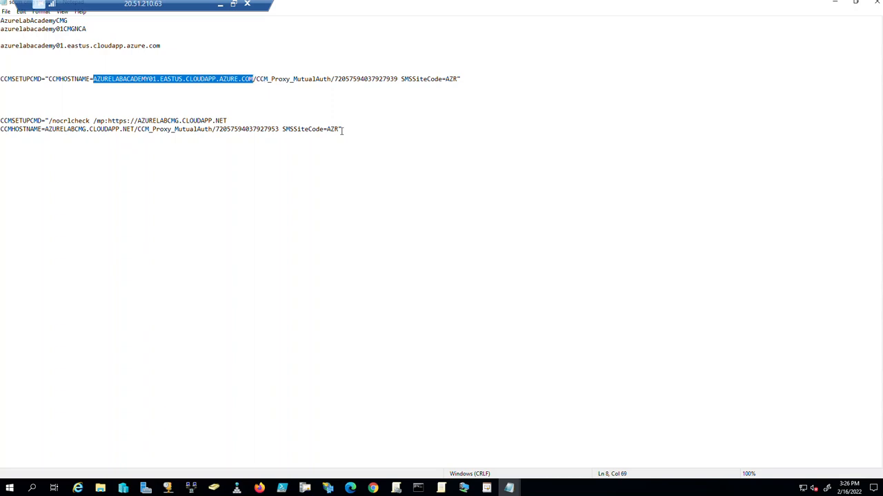
pyautogui.moveTo(242, 122); pyautogui.dragTo(136, 121)
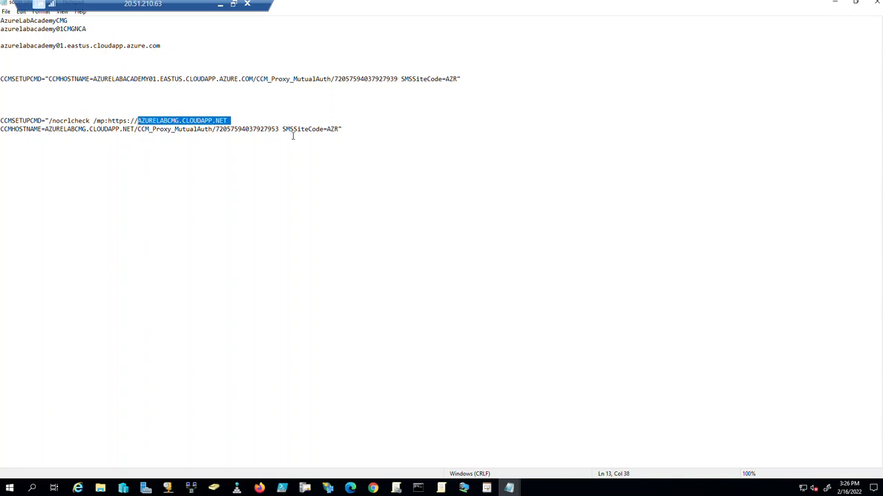
pyautogui.write('AZURELABACADEMY01.EASTUS.CLOUDAPP.AZURE.COM')
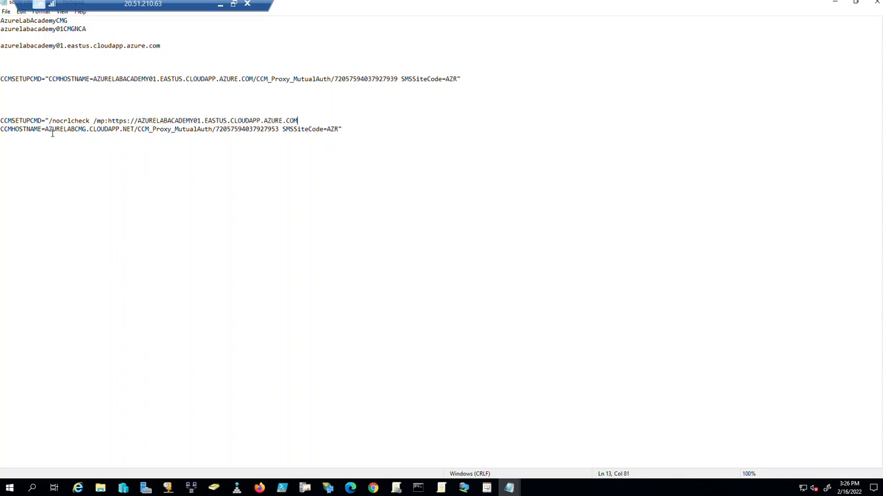
# Give the second command's CCMHOSTNAME the new host name and the first string's proxy path.
pyautogui.moveTo(136, 129); pyautogui.dragTo(45, 129)
pyautogui.write('AZURELABACADEMY01.EASTUS.CLOUDAPP.AZURE.COM')
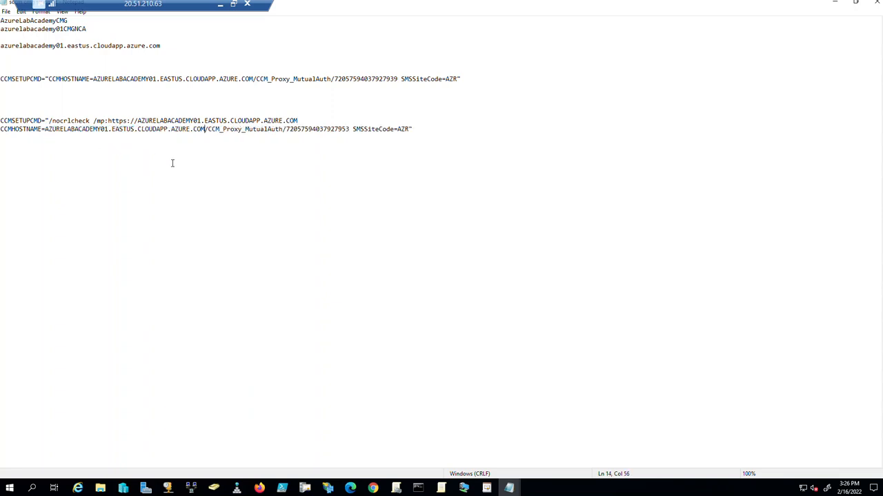
pyautogui.click(420, 130)
pyautogui.moveTo(93, 78); pyautogui.dragTo(463, 79)
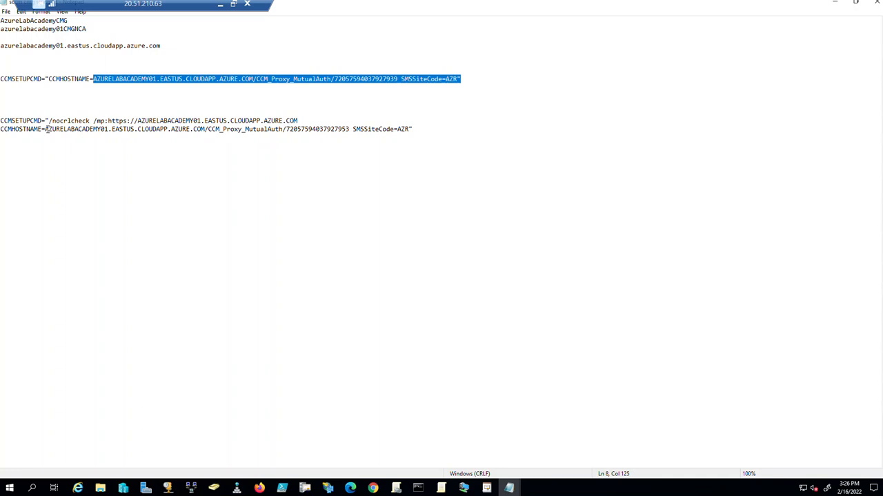
pyautogui.click(47, 129)
pyautogui.moveTo(113, 129); pyautogui.dragTo(0, 121)
pyautogui.hotkey('ctrl', 'c')
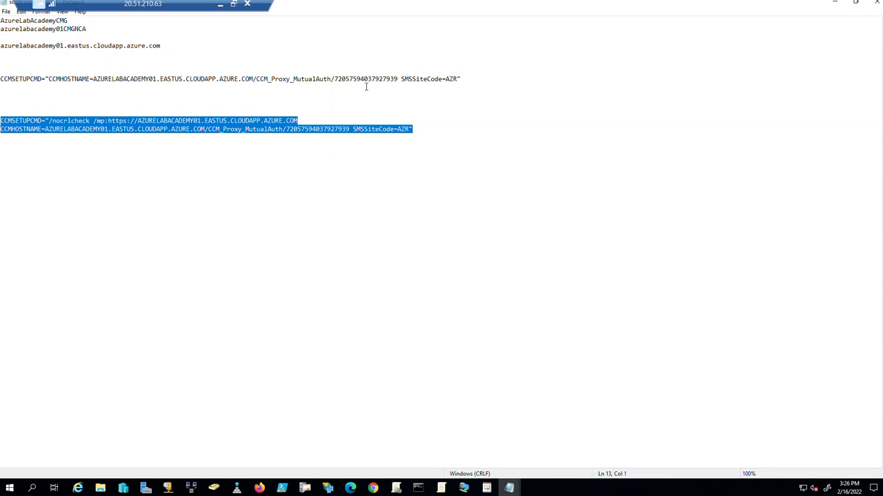
pyautogui.click(835, 3)
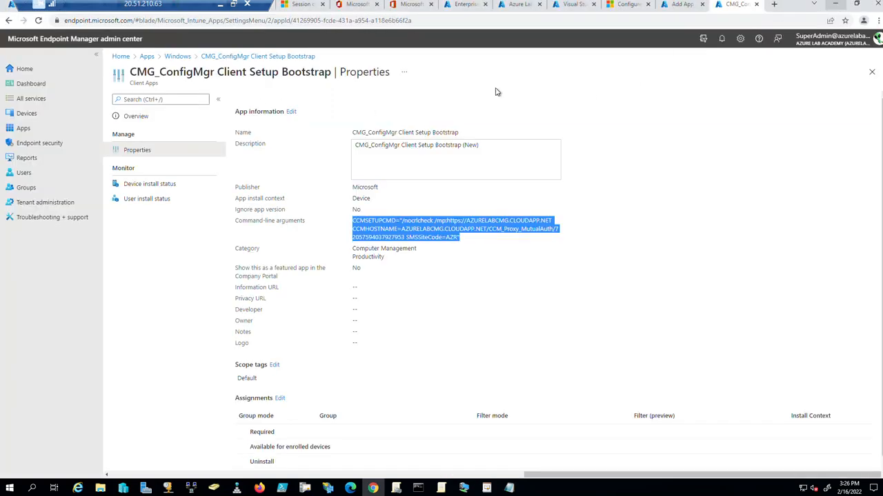
# Replace the new app's Command-line arguments with the updated ccmsetup string.
pyautogui.click(685, 7)
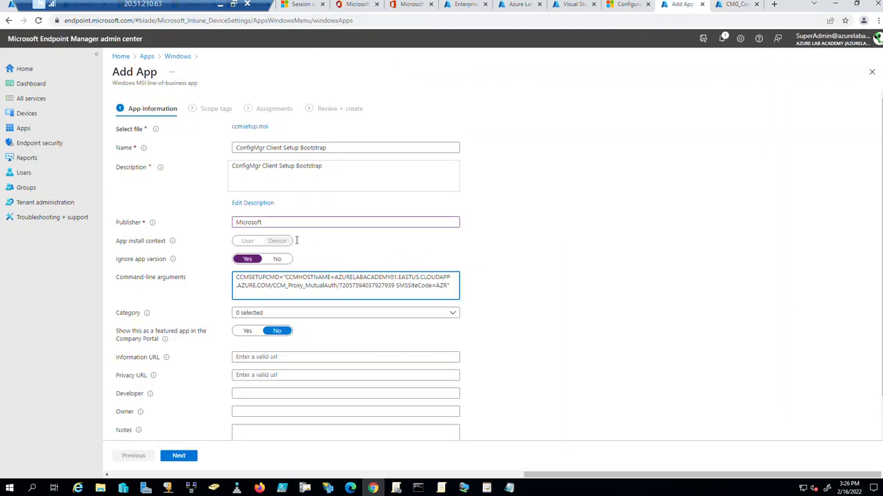
pyautogui.hotkey('ctrl', 'a')
pyautogui.press('Delete')
pyautogui.hotkey('ctrl', 'v')
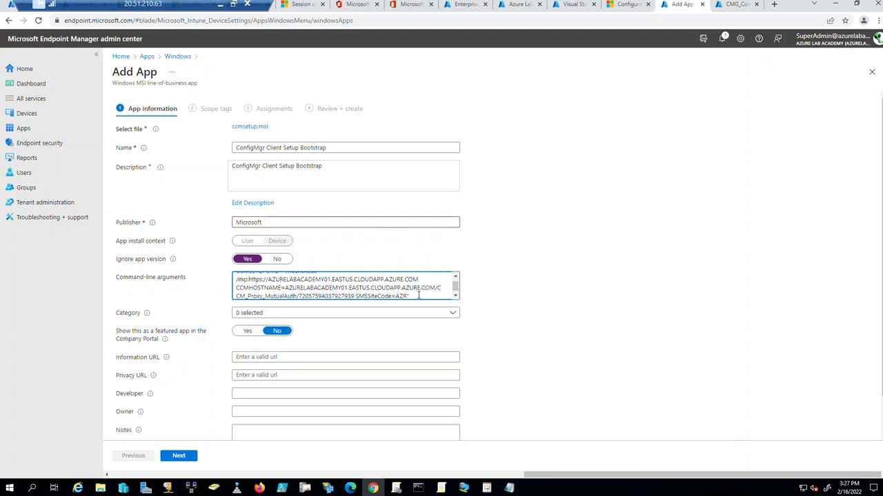
pyautogui.scroll(1, 418, 289)
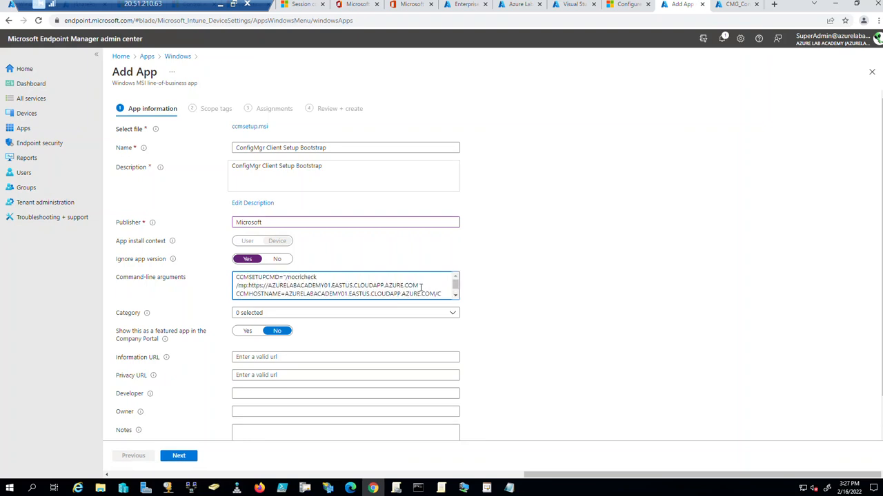
pyautogui.scroll(-1, 420, 287)
# Append ' (Azure Lab Academy01) -NEW' to the app name, leave it unfeatured, and advance to Review + create.
pyautogui.click(331, 148)
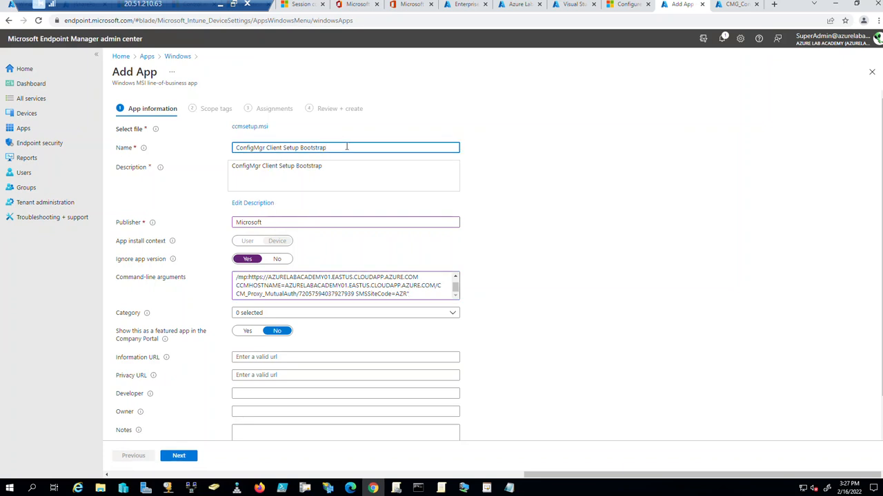
pyautogui.write('(Azure Lab Academy01) -NEW')
pyautogui.click(552, 193)
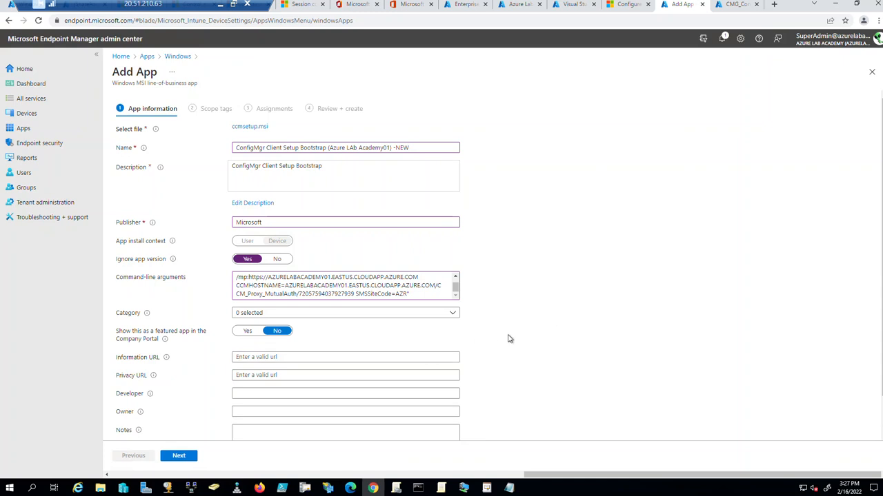
pyautogui.scroll(-1, 508, 339)
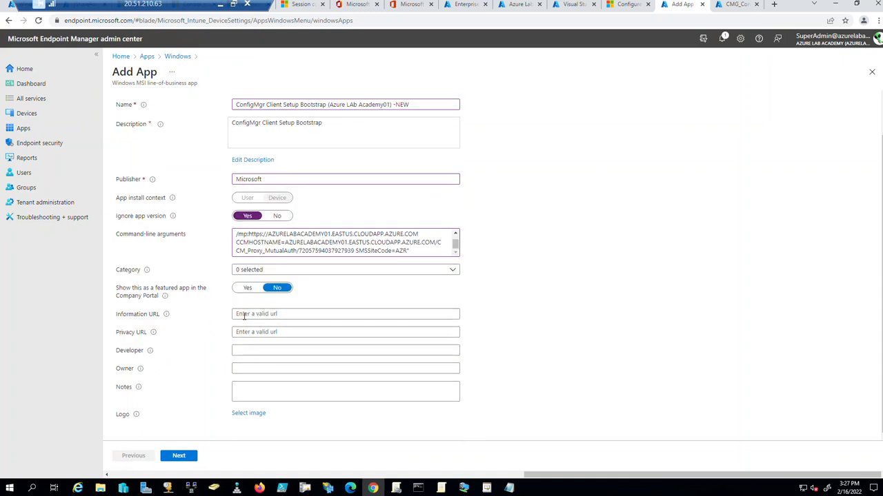
pyautogui.click(248, 288)
pyautogui.click(277, 288)
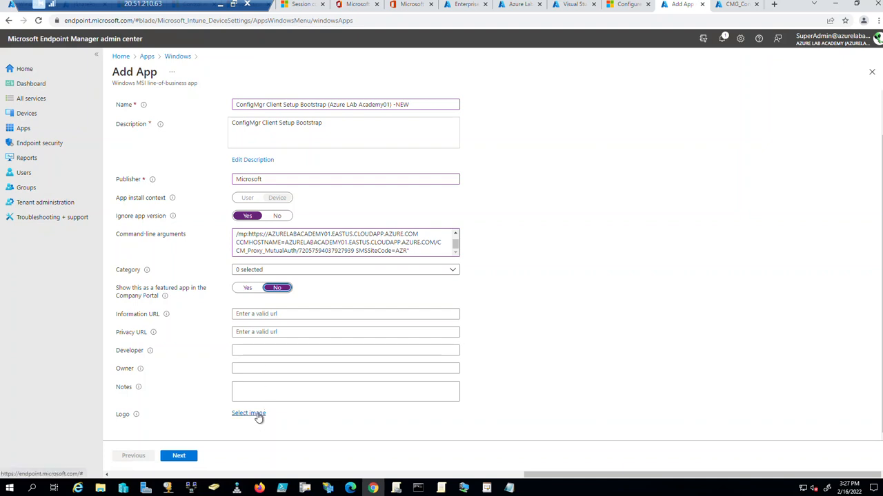
pyautogui.click(180, 459)
pyautogui.click(179, 459)
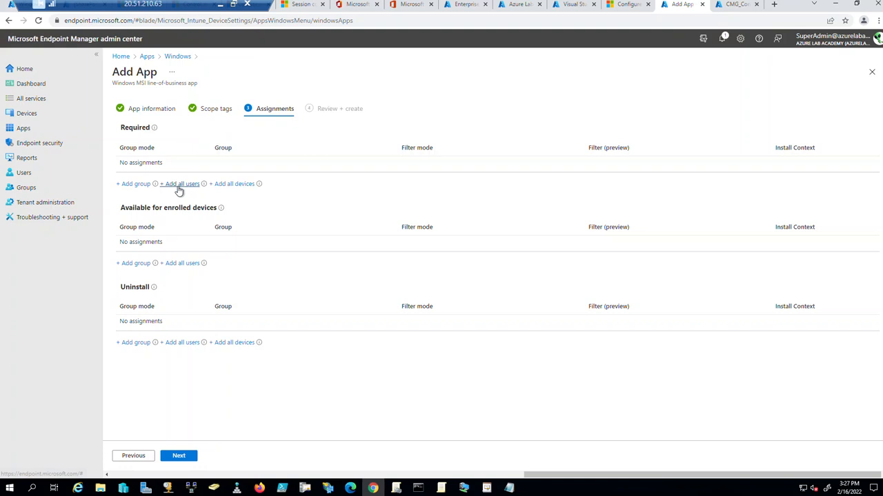
pyautogui.click(191, 459)
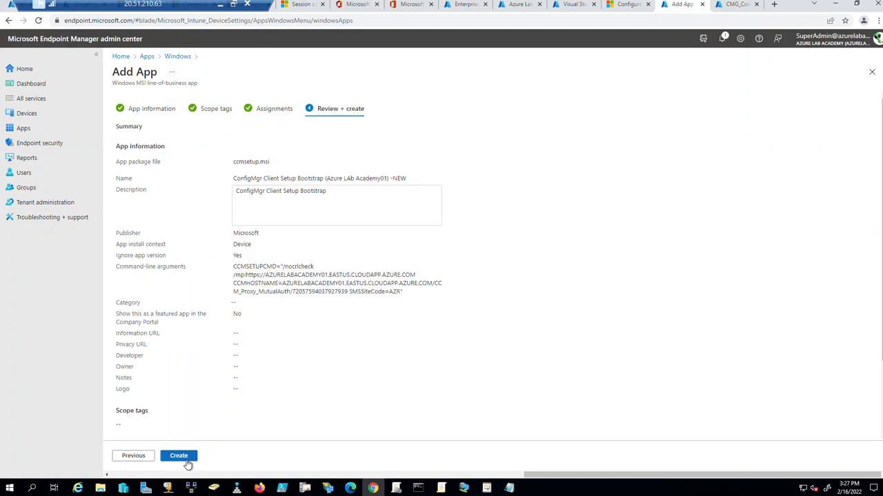
# Create the -NEW bootstrap app, clear the upload notifications, and start editing its Assignments.
pyautogui.click(183, 457)
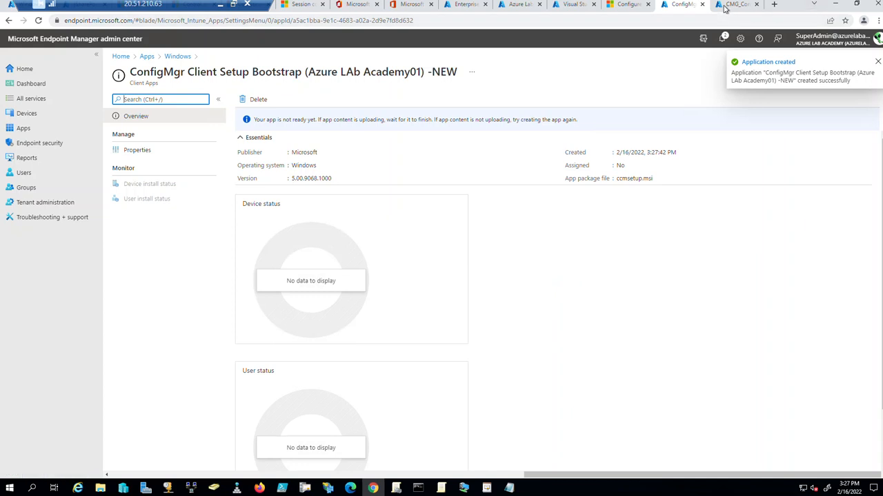
pyautogui.click(135, 151)
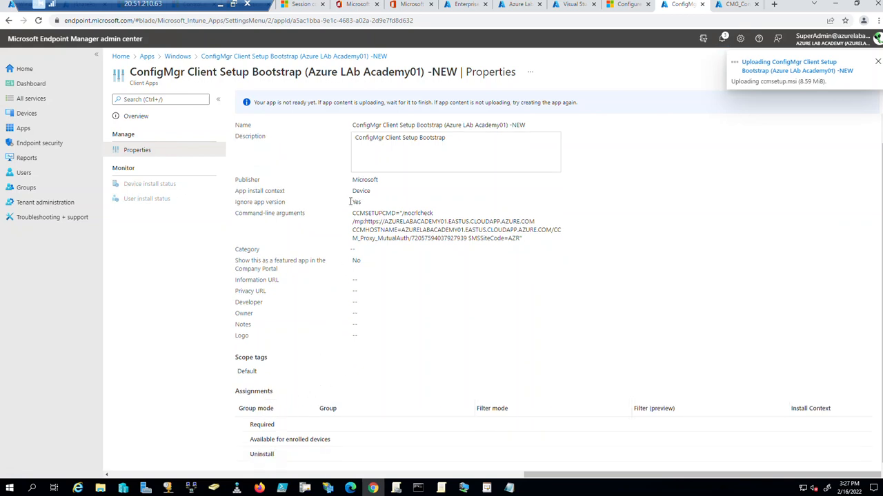
pyautogui.click(878, 63)
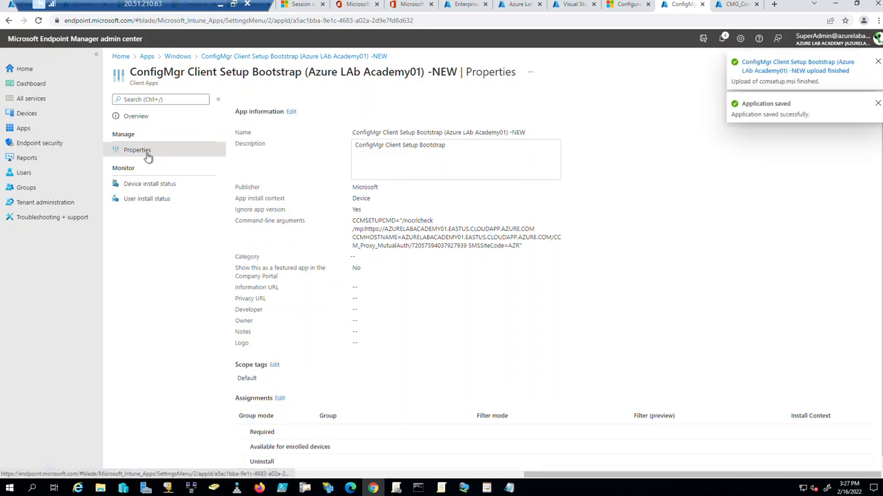
pyautogui.click(877, 103)
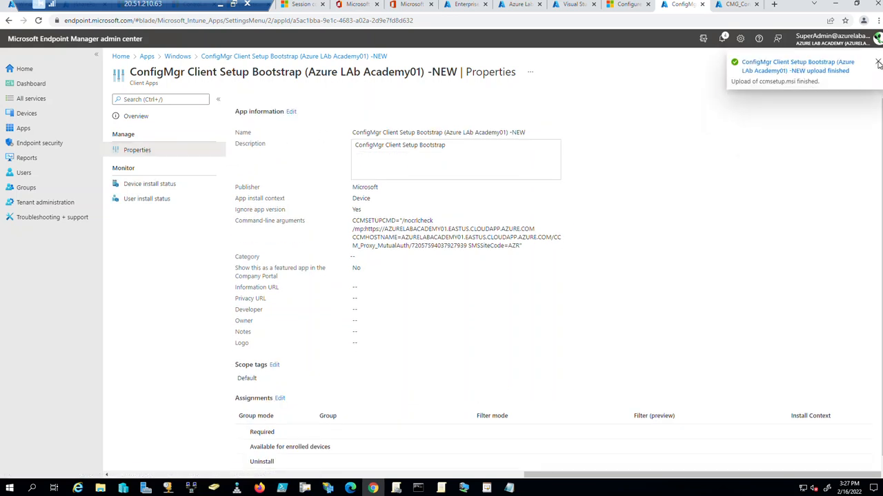
pyautogui.click(877, 62)
pyautogui.scroll(-1, 605, 228)
pyautogui.click(279, 391)
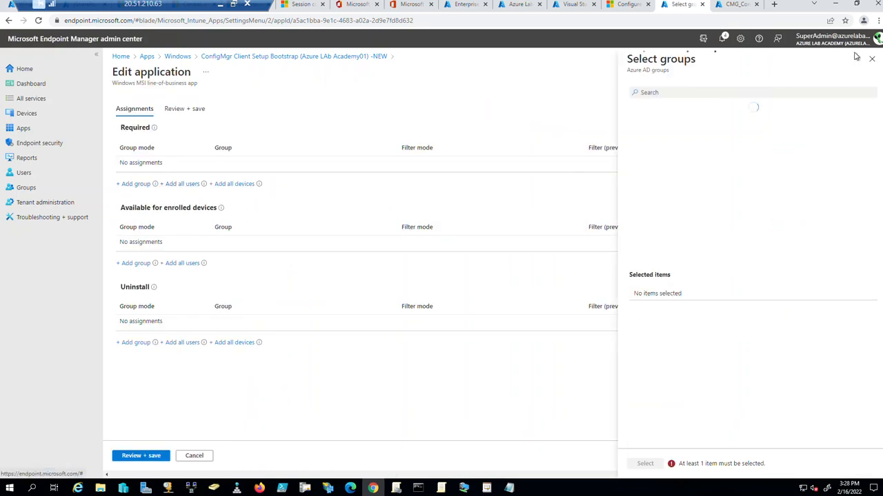
# Add a required all-devices assignment, then remove it again.
pyautogui.click(872, 61)
pyautogui.click(233, 185)
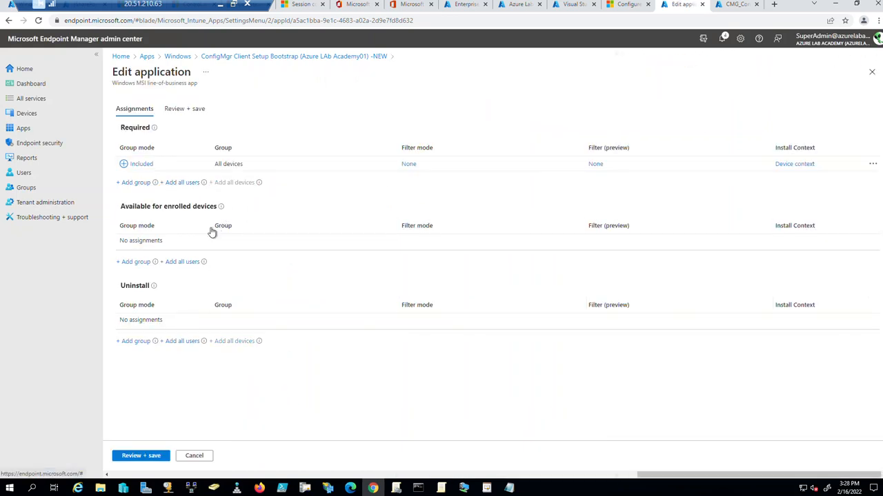
pyautogui.click(873, 167)
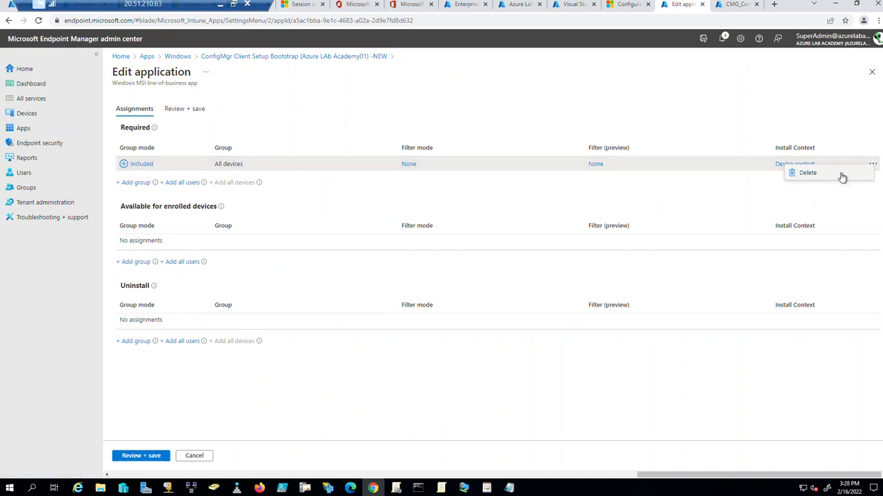
pyautogui.click(808, 174)
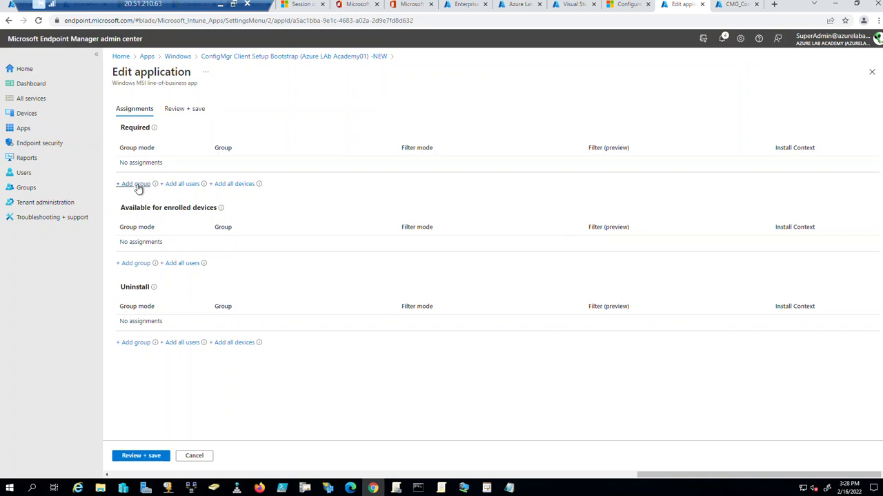
# Make the app Required for autopilot -all devices and autopilot-azure ad joined, and save.
pyautogui.click(136, 185)
pyautogui.write('auto')
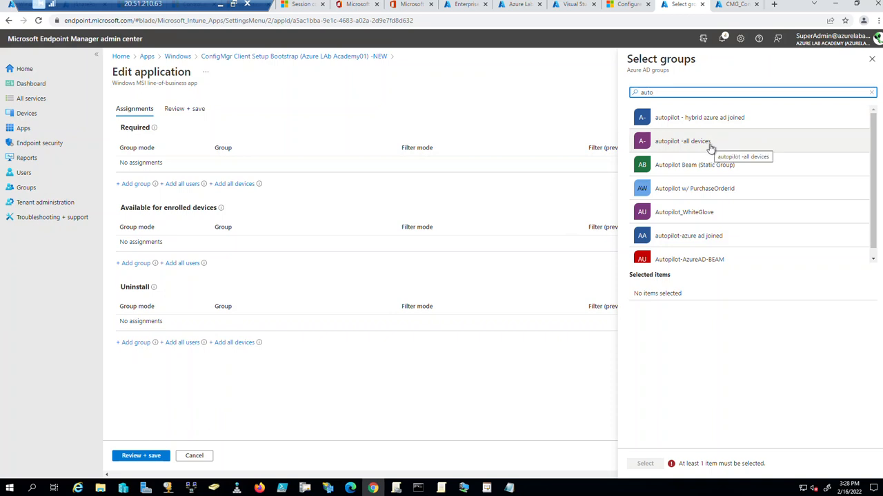
pyautogui.click(711, 146)
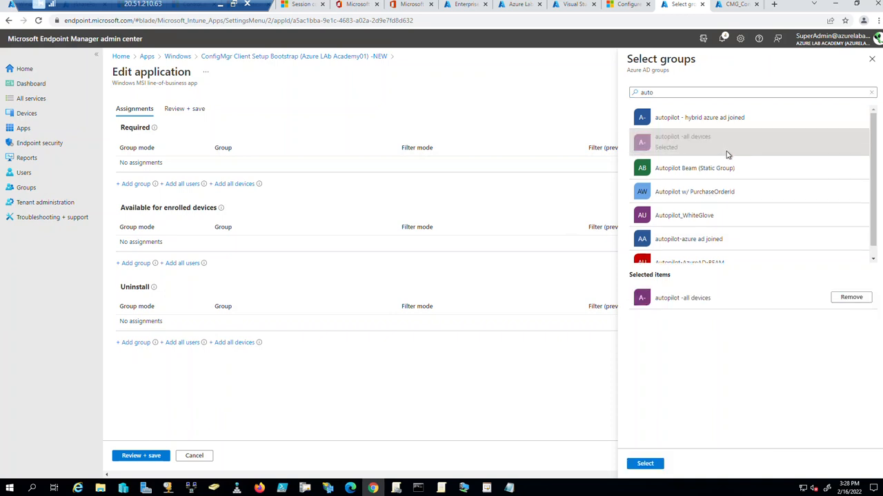
pyautogui.scroll(-1, 724, 219)
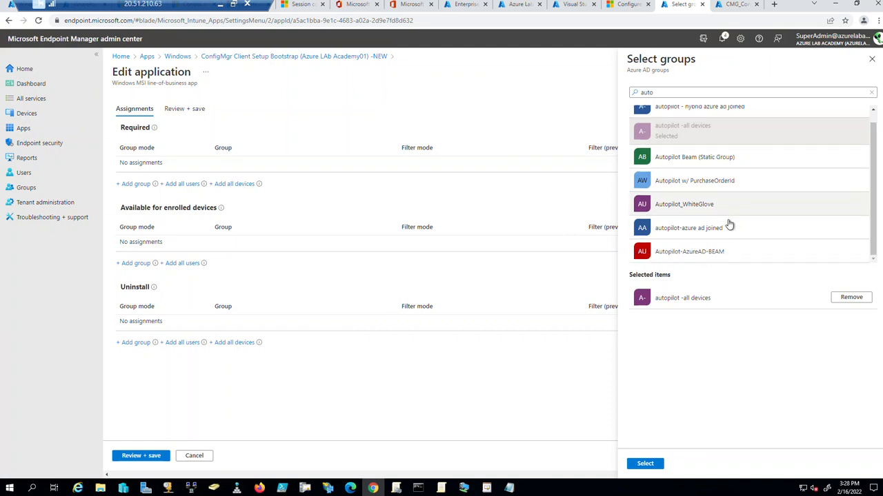
pyautogui.click(718, 228)
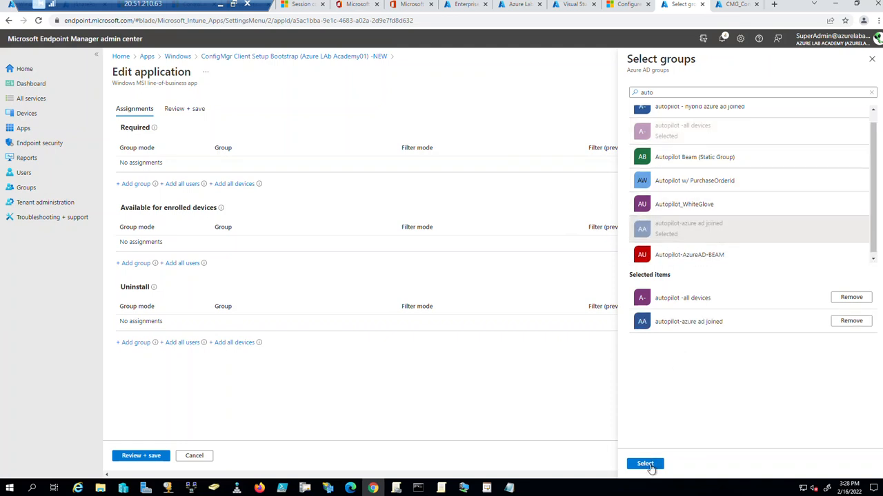
pyautogui.click(644, 463)
pyautogui.click(146, 457)
pyautogui.click(141, 458)
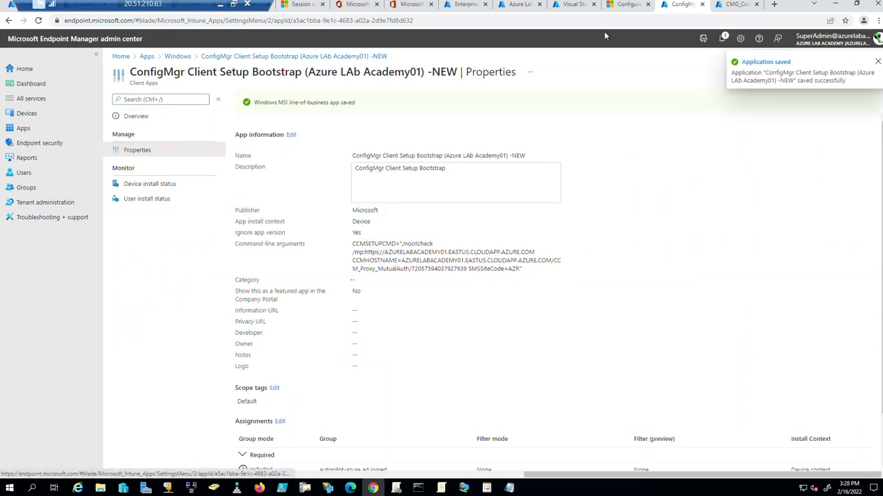
# Check the app's device install status and Properties page, then hide the FileServer-01 session.
pyautogui.click(146, 185)
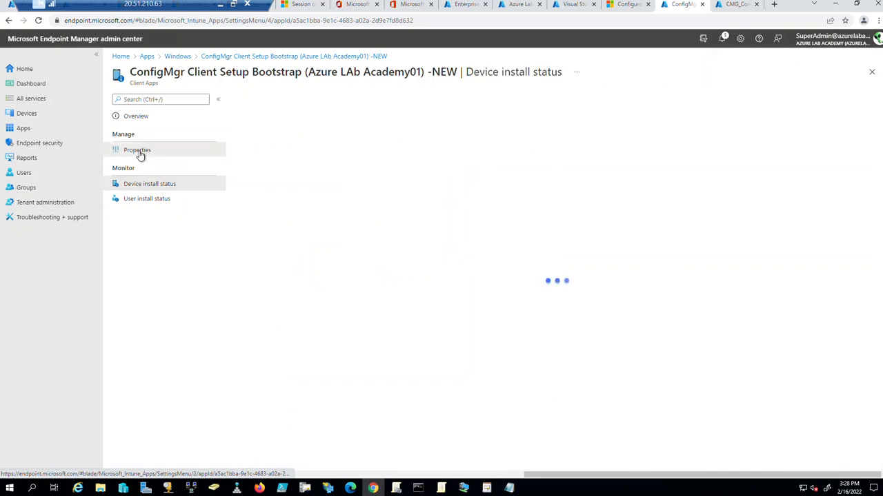
pyautogui.click(166, 153)
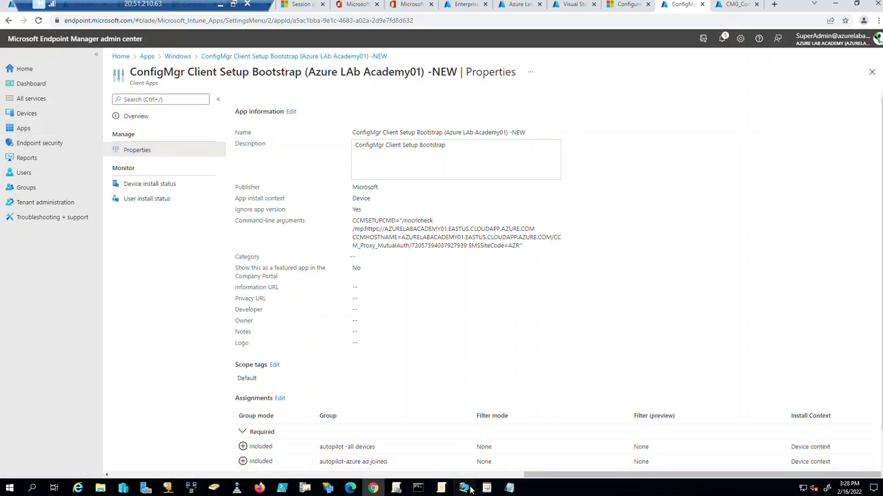
pyautogui.moveTo(469, 489)
pyautogui.click(421, 455)
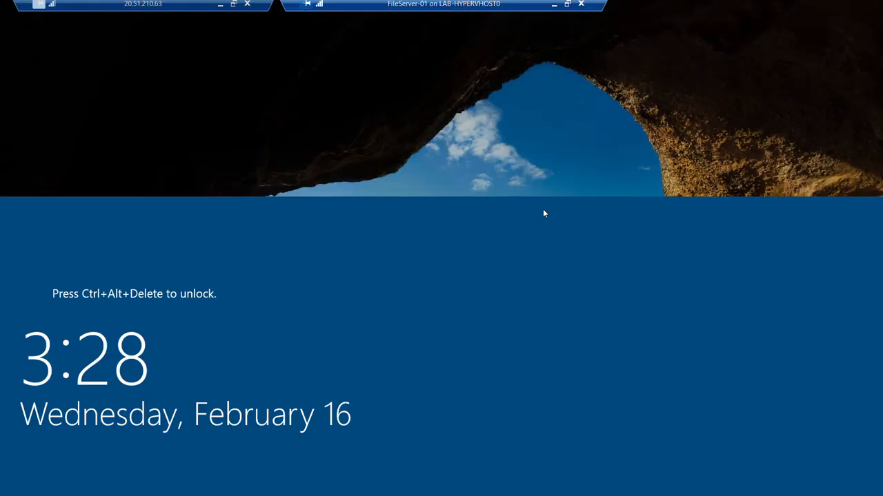
pyautogui.click(555, 9)
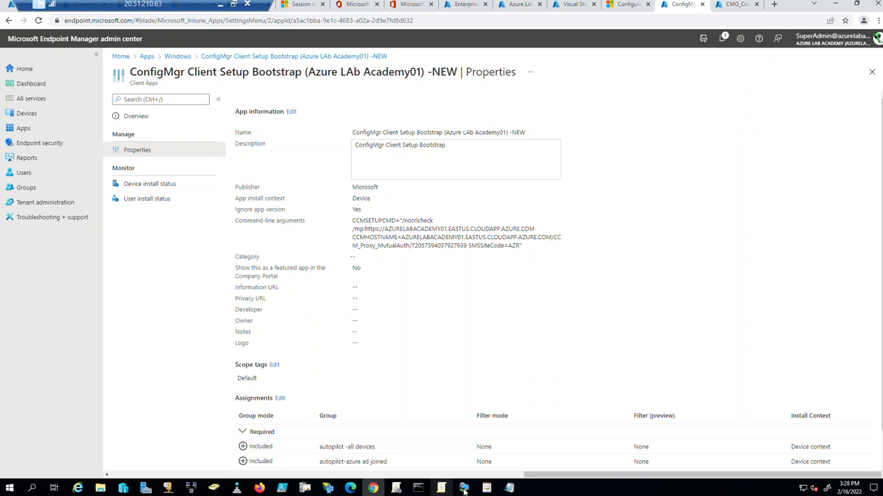
# In the SCCM01 console, list Servers and Site System Roles and inspect SCCM-01's roles.
pyautogui.moveTo(464, 488)
pyautogui.click(597, 451)
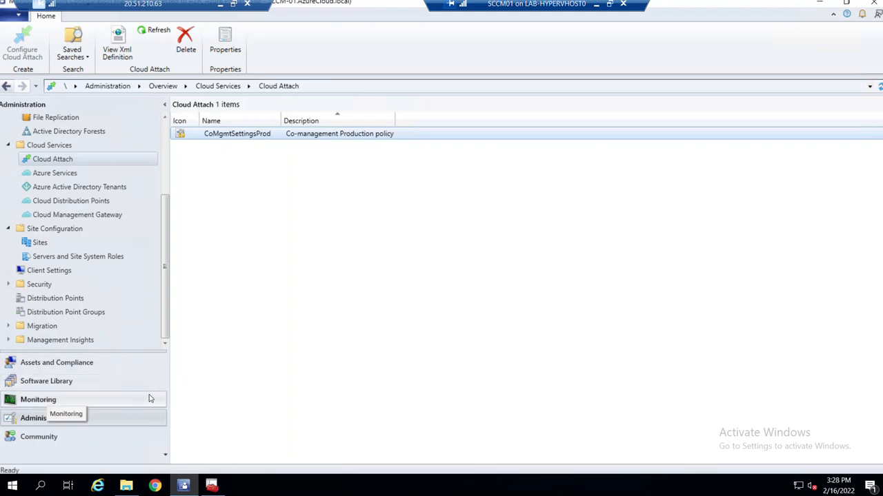
pyautogui.click(43, 257)
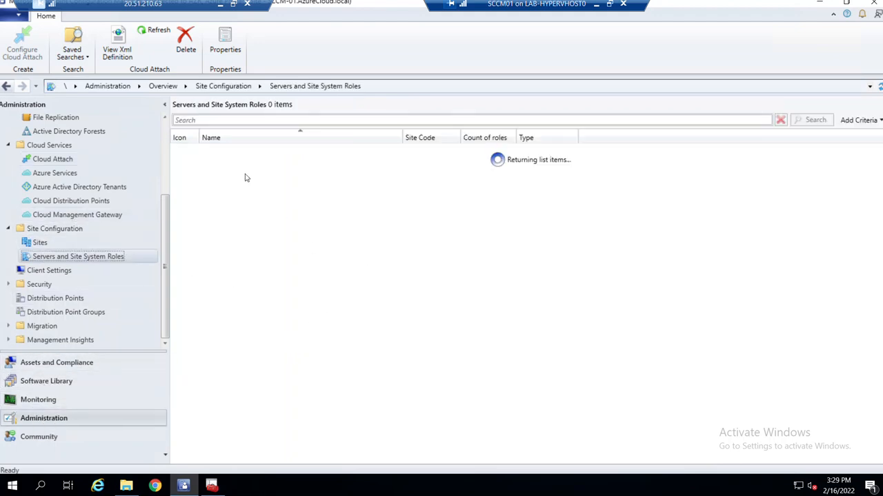
pyautogui.click(279, 177)
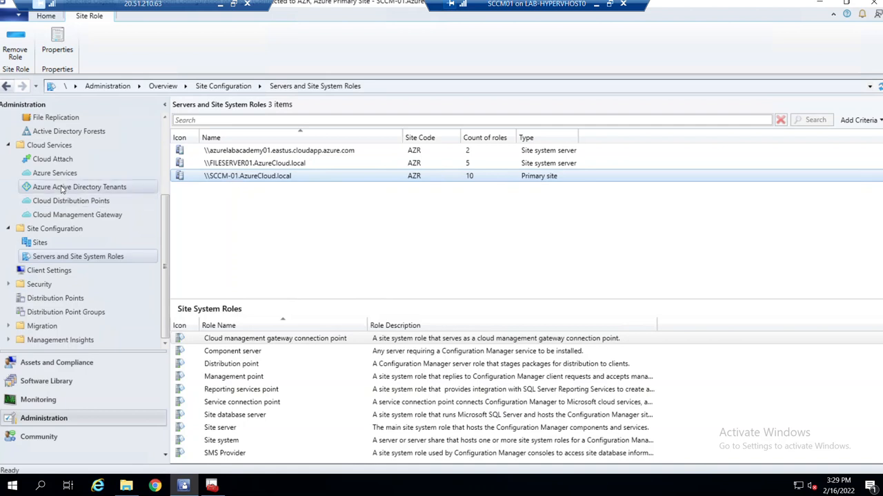
pyautogui.scroll(3, 62, 188)
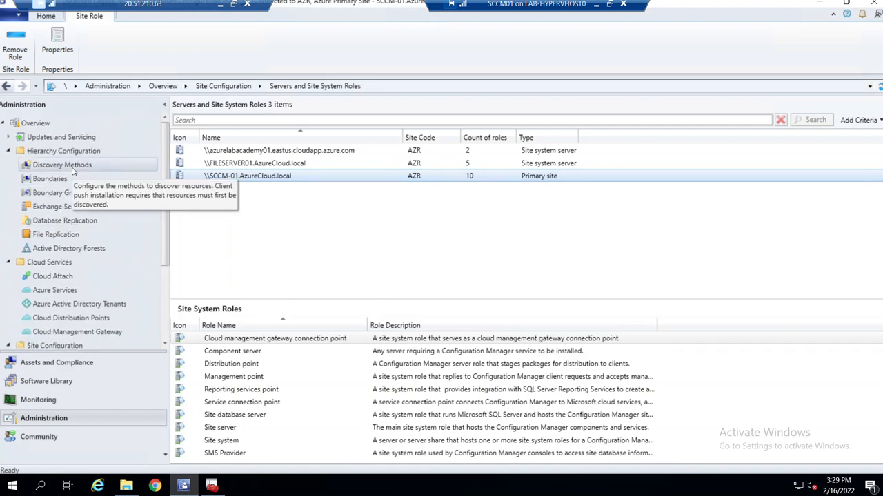
# List Boundary Groups and review Default-Site-Boundary-Group<AZR>'s site system servers, cancelling without changes.
pyautogui.click(59, 193)
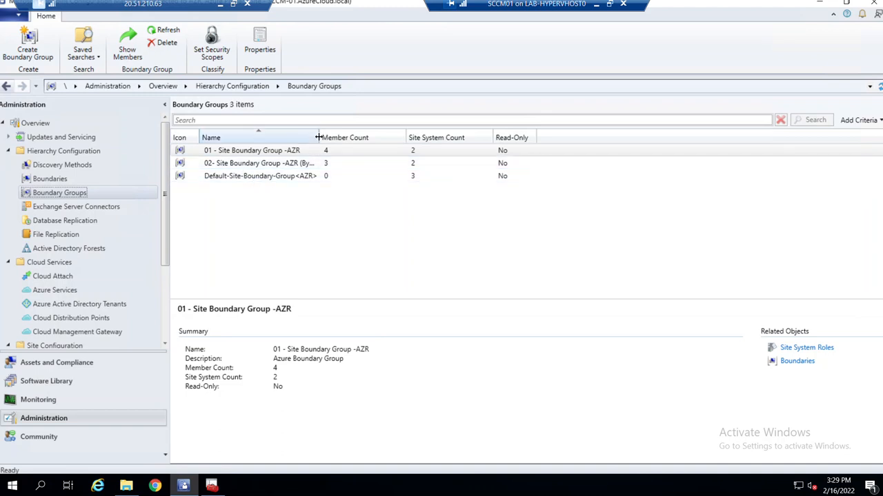
pyautogui.moveTo(318, 137); pyautogui.dragTo(361, 138)
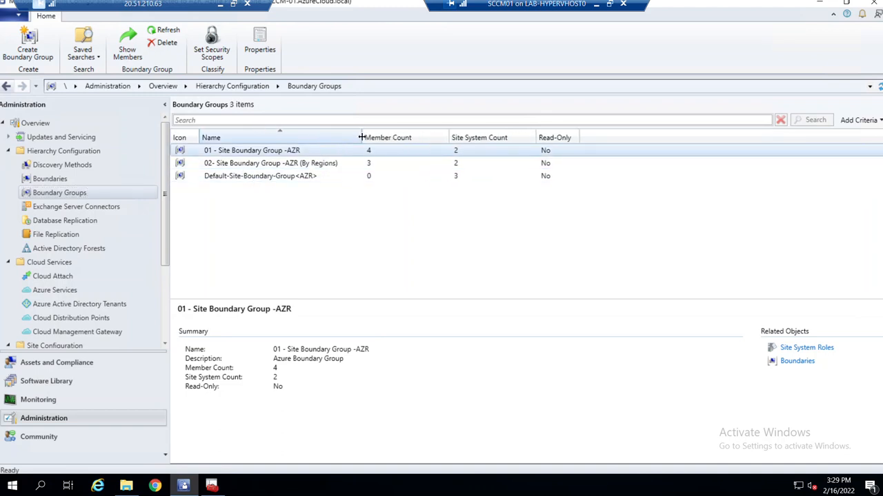
pyautogui.click(264, 177)
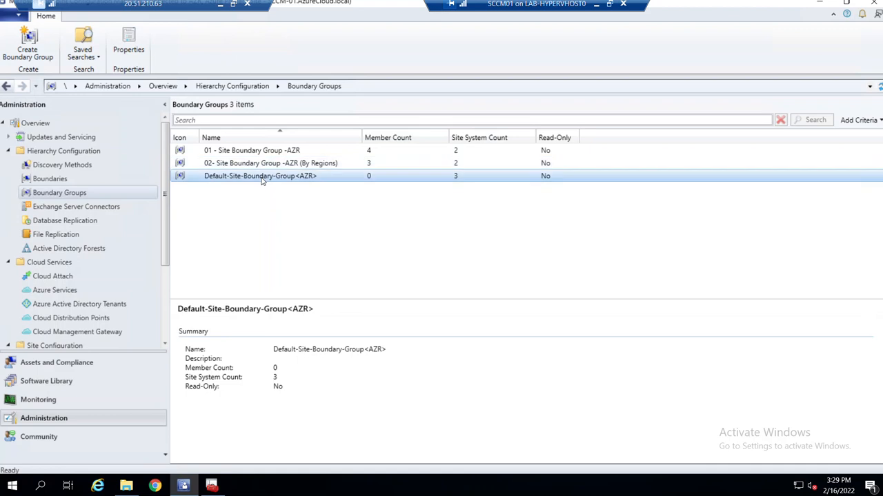
pyautogui.rightClick(262, 180)
pyautogui.click(286, 190)
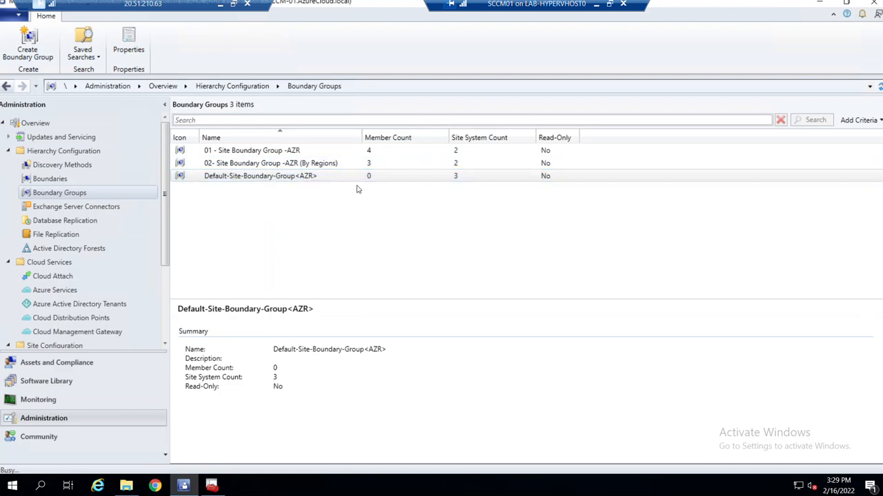
pyautogui.click(321, 96)
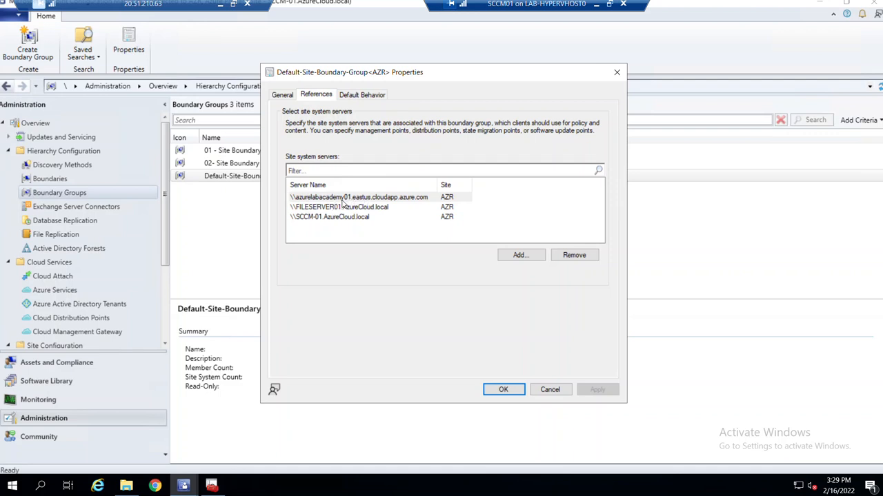
pyautogui.click(343, 200)
pyautogui.click(536, 256)
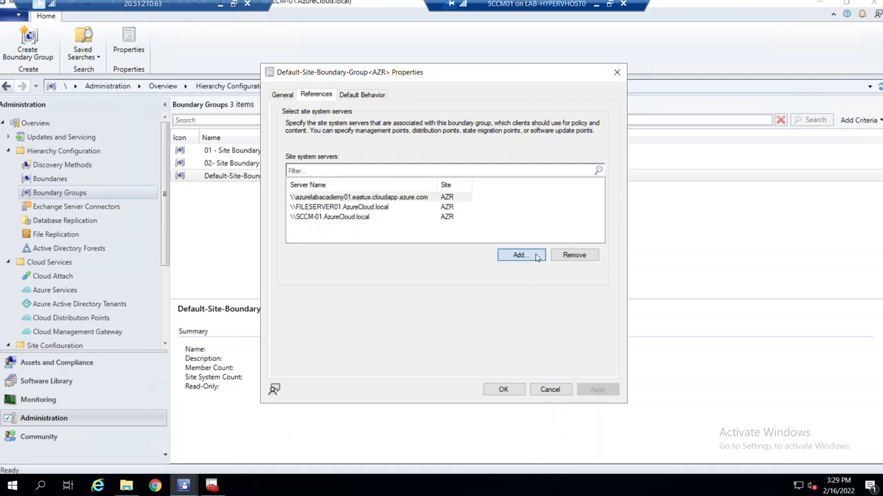
pyautogui.click(540, 343)
pyautogui.click(549, 389)
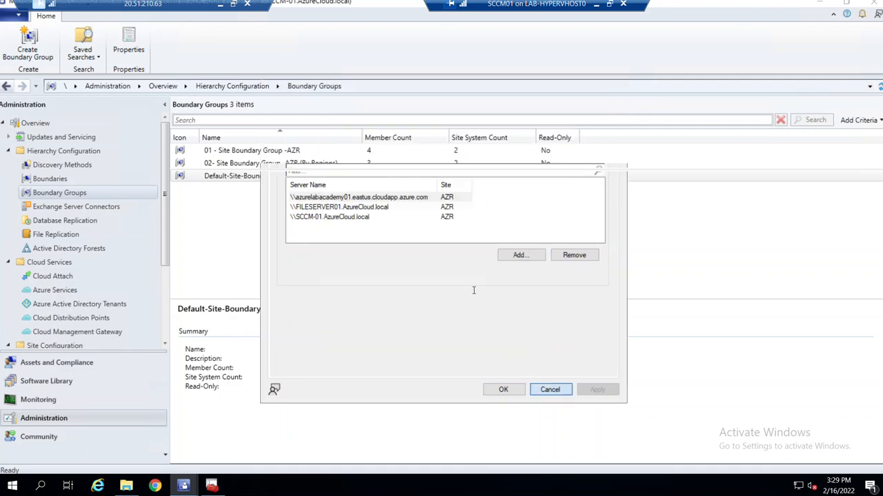
pyautogui.click(307, 163)
pyautogui.click(295, 152)
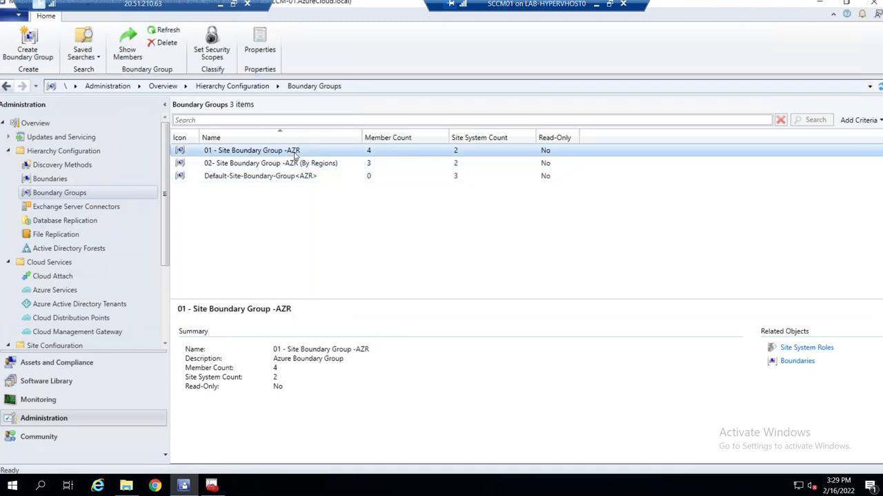
# Add azurelabacademy01 as a site system server of 01 - Site Boundary Group -AZR and save.
pyautogui.rightClick(295, 153)
pyautogui.click(317, 219)
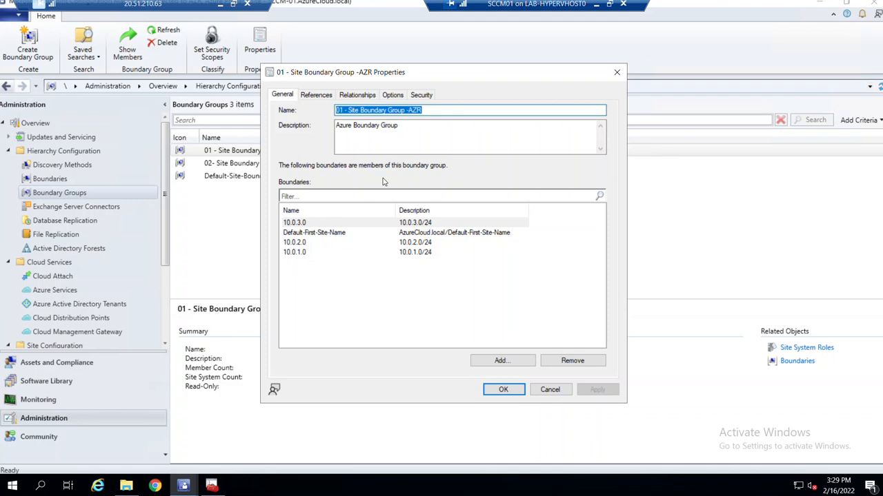
pyautogui.click(319, 95)
pyautogui.click(520, 352)
pyautogui.click(328, 201)
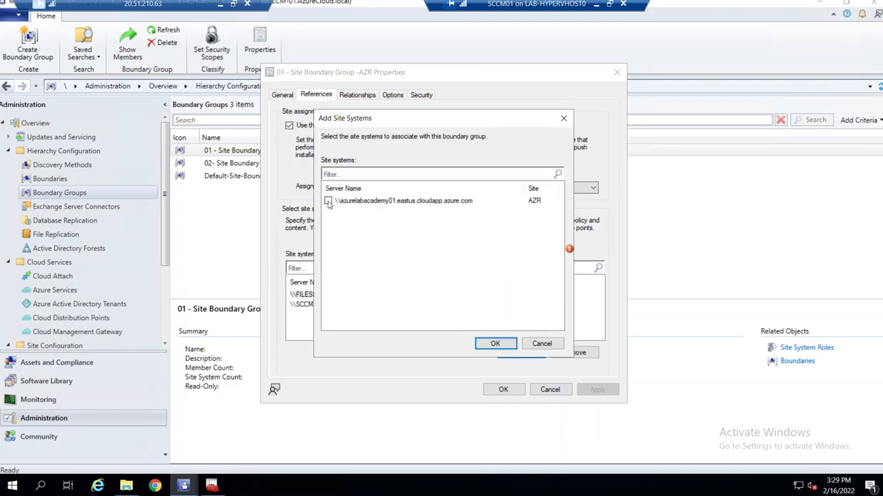
pyautogui.click(495, 343)
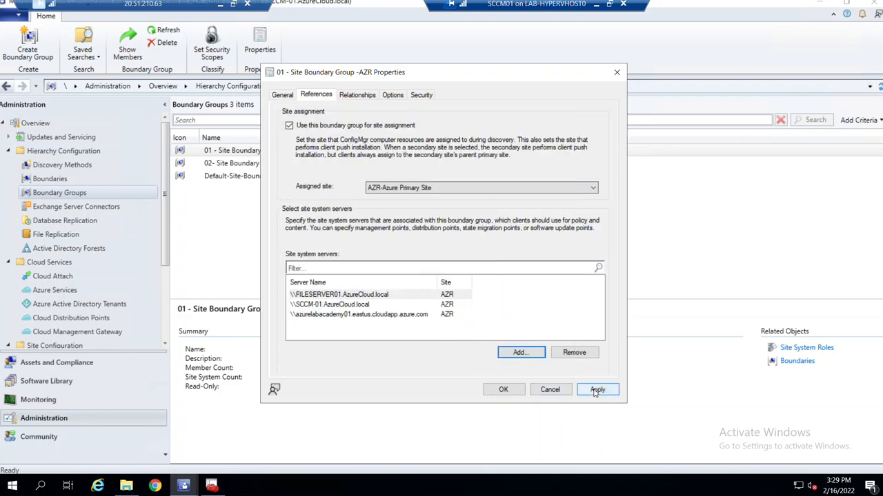
pyautogui.click(517, 392)
pyautogui.click(271, 165)
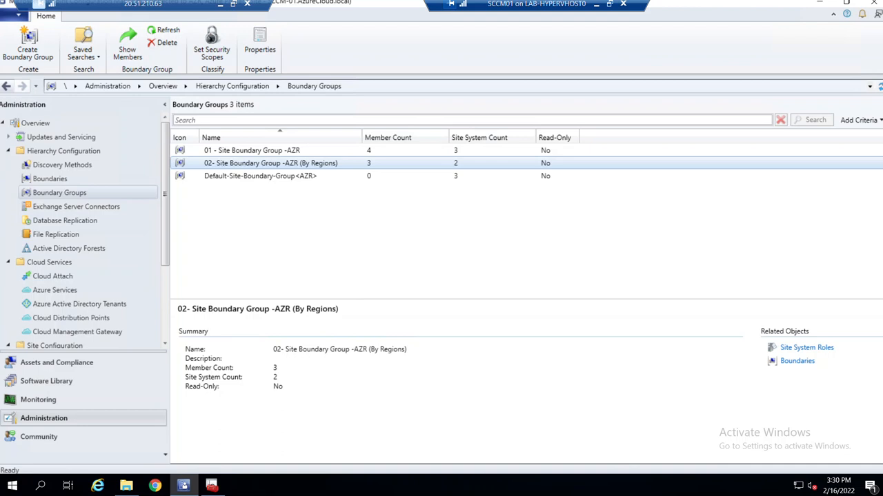
pyautogui.click(56, 362)
# Find BL-4783ZM2 in the 27-item Devices list and confirm it is an active AZR client.
pyautogui.click(36, 150)
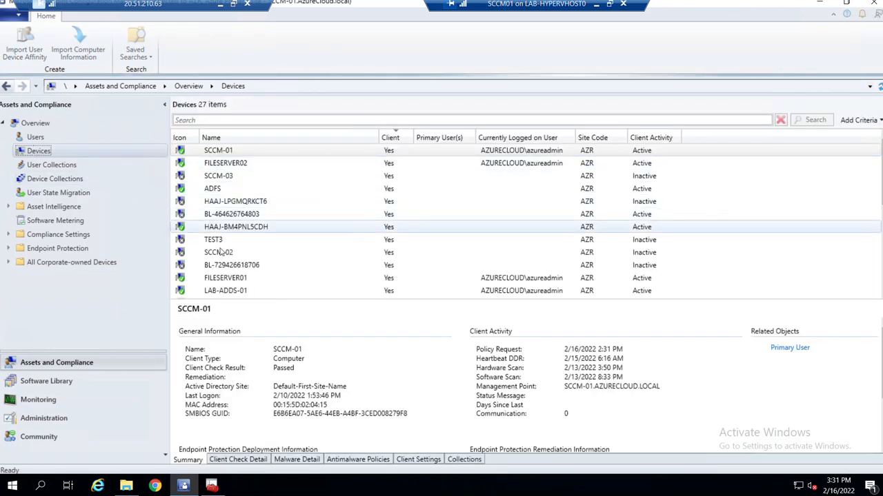
pyautogui.scroll(-1, 233, 269)
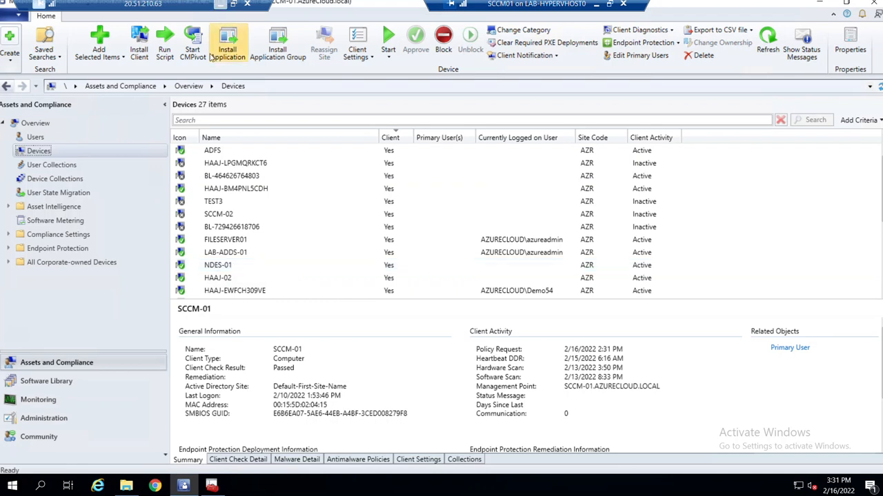
pyautogui.scroll(-3, 233, 272)
pyautogui.scroll(-1, 231, 276)
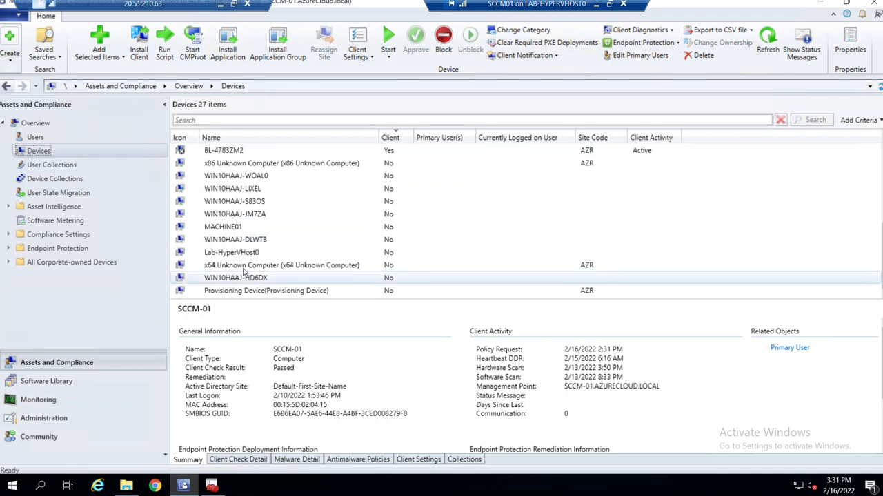
pyautogui.click(230, 152)
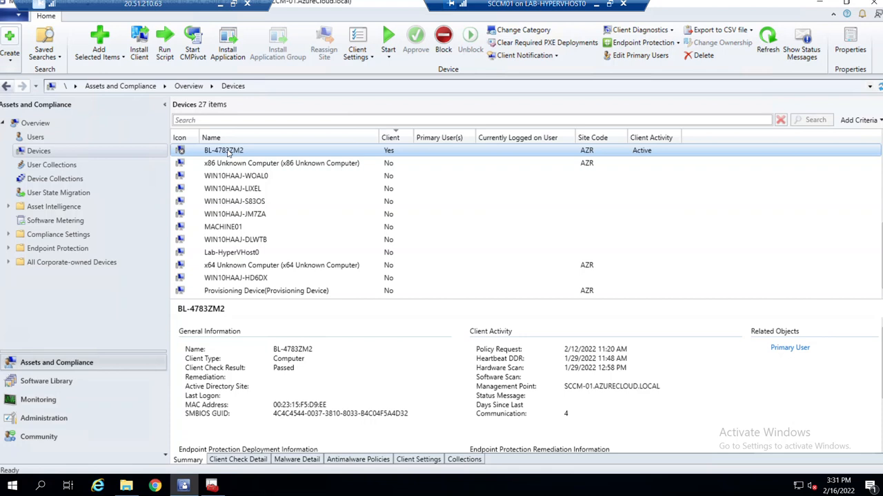
pyautogui.click(597, 4)
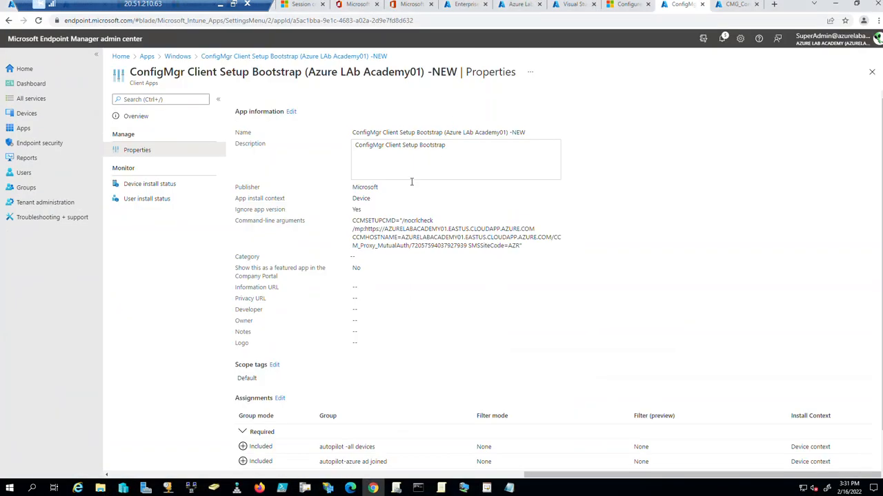
# Open BL-4783ZM2's Managed Apps under Windows devices, with the -NEW bootstrap app awaiting install status.
pyautogui.click(29, 114)
pyautogui.click(147, 181)
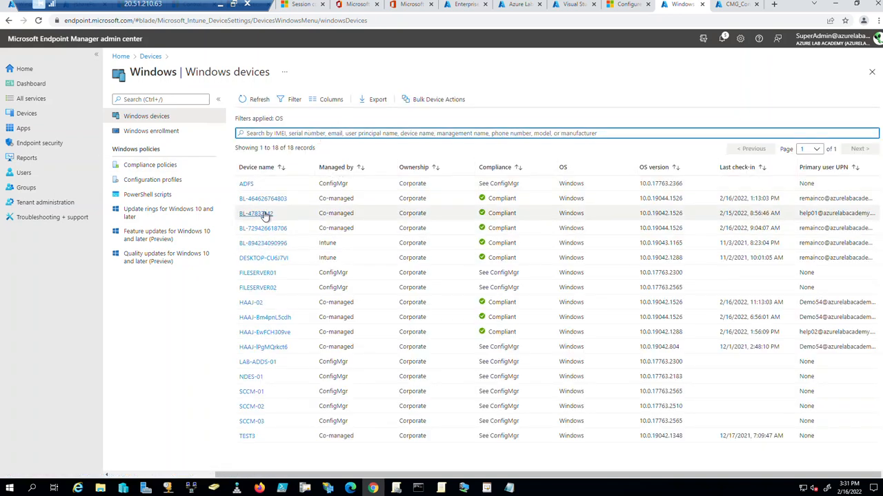
pyautogui.click(266, 215)
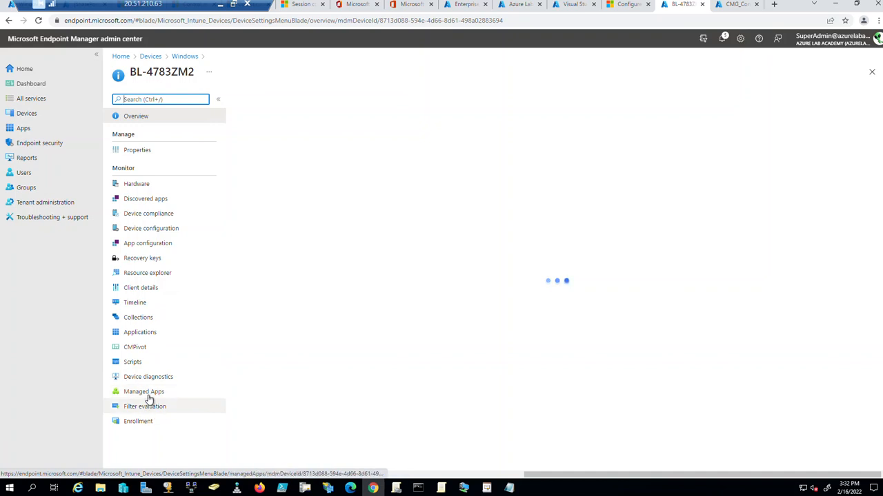
pyautogui.click(148, 393)
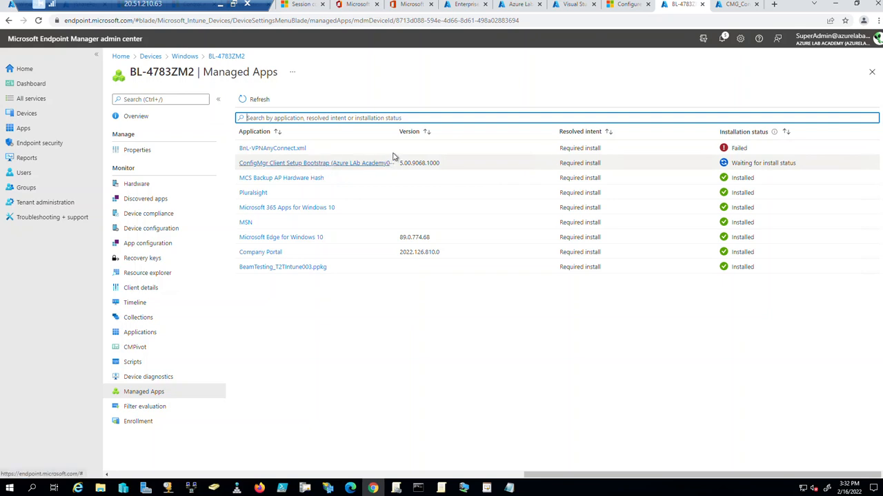
pyautogui.moveTo(396, 131); pyautogui.dragTo(459, 131)
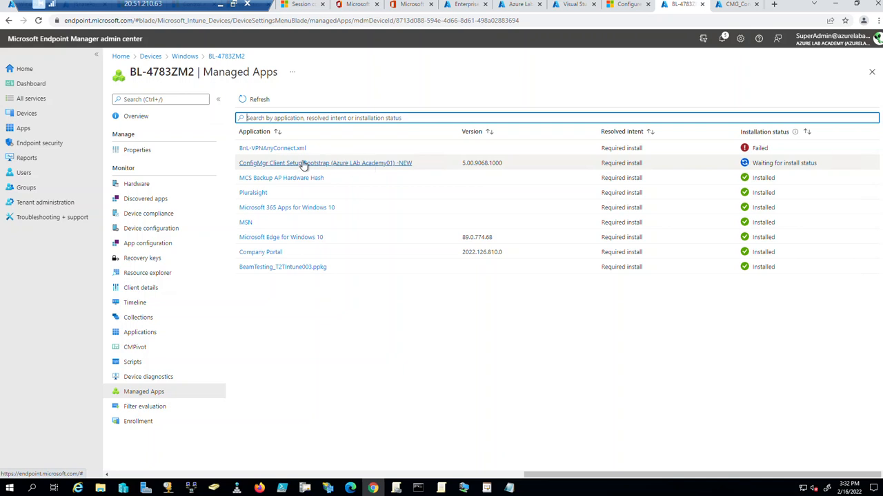
# Sync BL-4783ZM2 and recheck Managed Apps: ConfigMgr Client Setup Bootstrap 5.00.9068.1000 shows Installed.
pyautogui.click(138, 117)
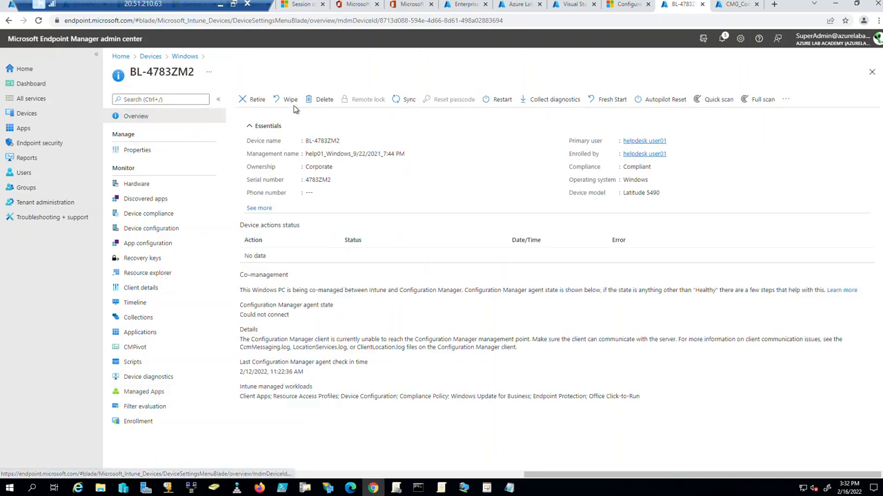
pyautogui.click(394, 102)
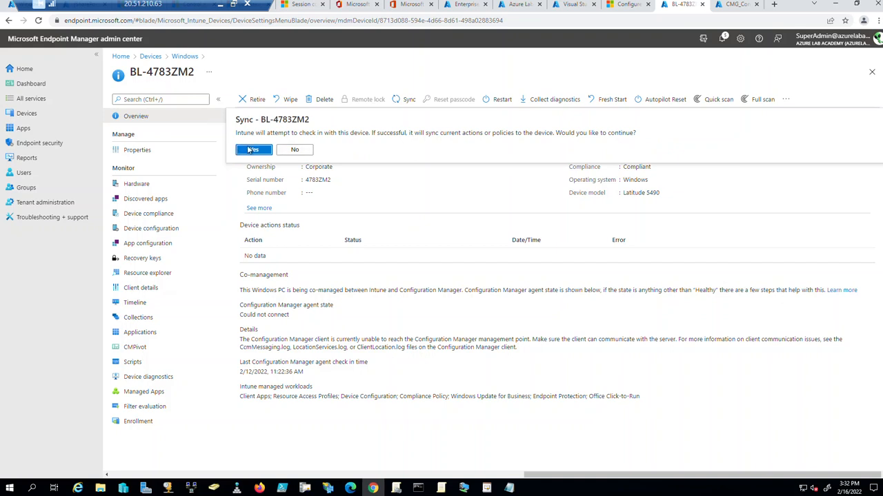
pyautogui.click(251, 149)
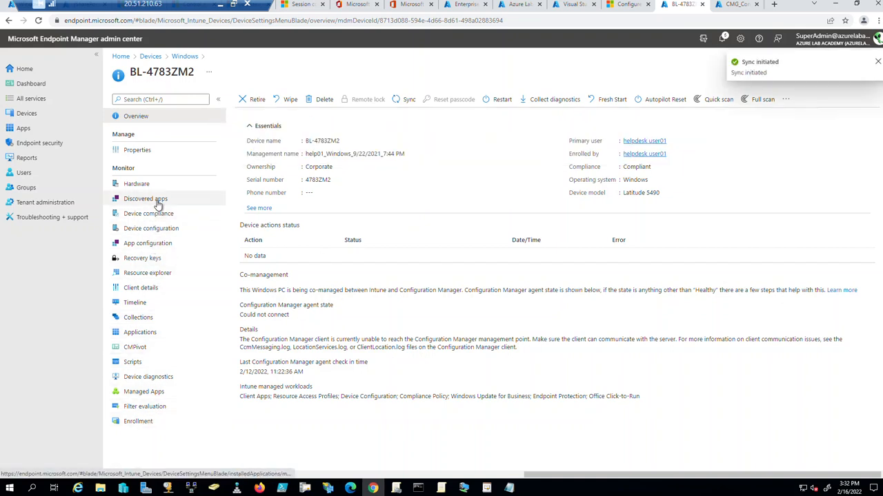
pyautogui.click(155, 394)
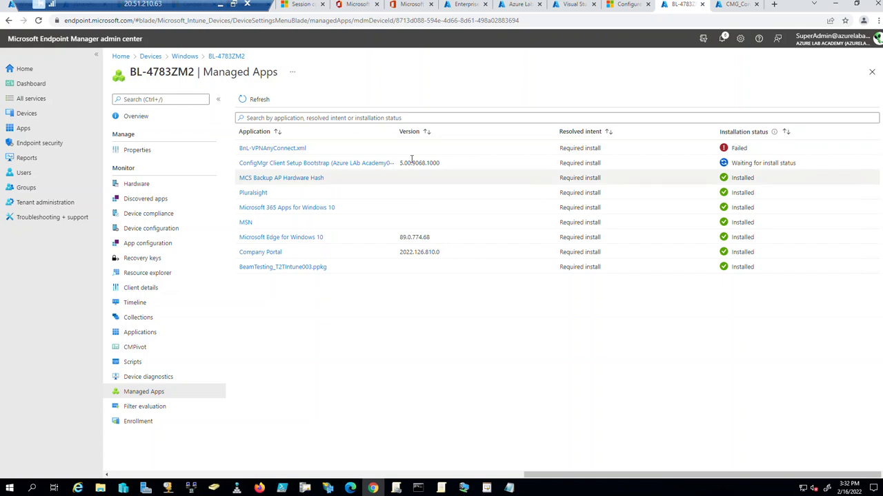
pyautogui.moveTo(397, 131); pyautogui.dragTo(414, 131)
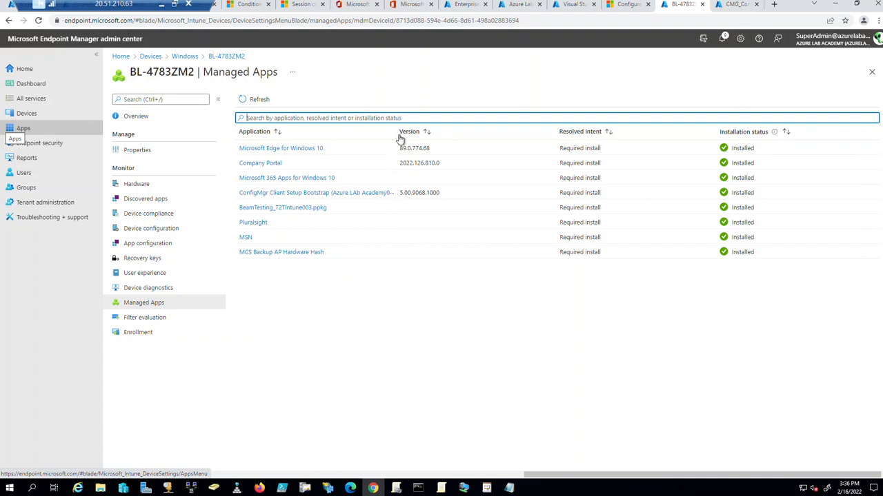
# Widen the Application column in the Managed Apps table until the bootstrap app's full name shows.
pyautogui.click(426, 89)
pyautogui.moveTo(396, 131); pyautogui.dragTo(408, 131)
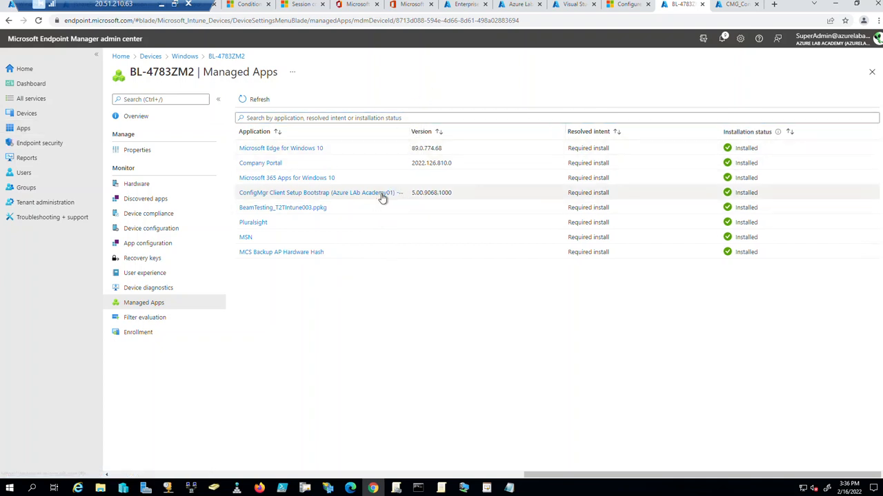
pyautogui.moveTo(407, 131); pyautogui.dragTo(427, 131)
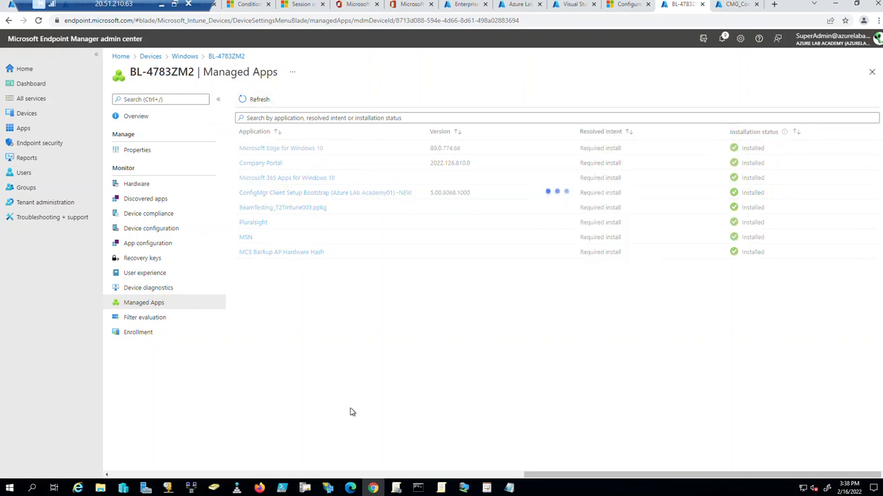
# Bring the Configuration Manager session forward, refresh the devices, and go to Device Collections.
pyautogui.moveTo(464, 489)
pyautogui.click(569, 455)
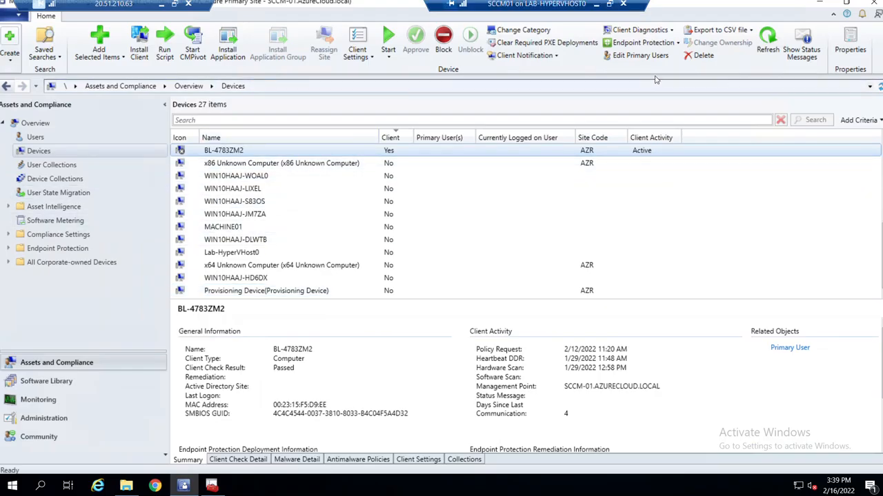
pyautogui.click(765, 46)
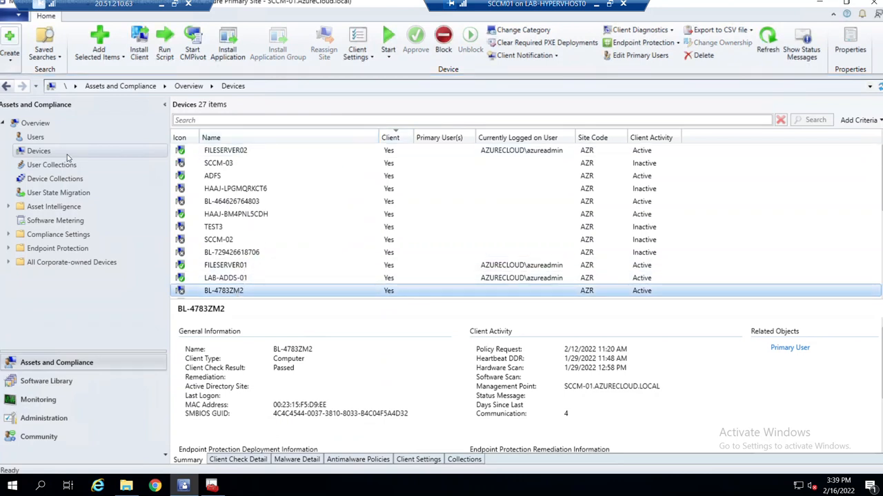
pyautogui.click(39, 193)
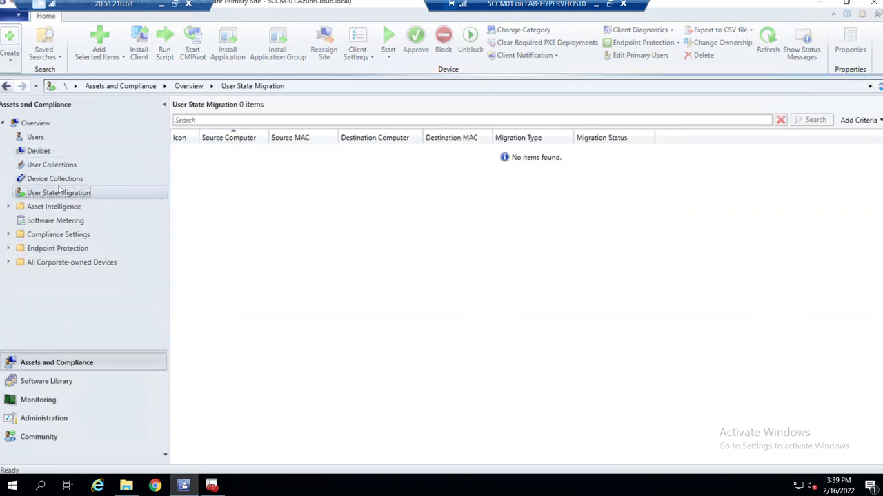
pyautogui.click(59, 180)
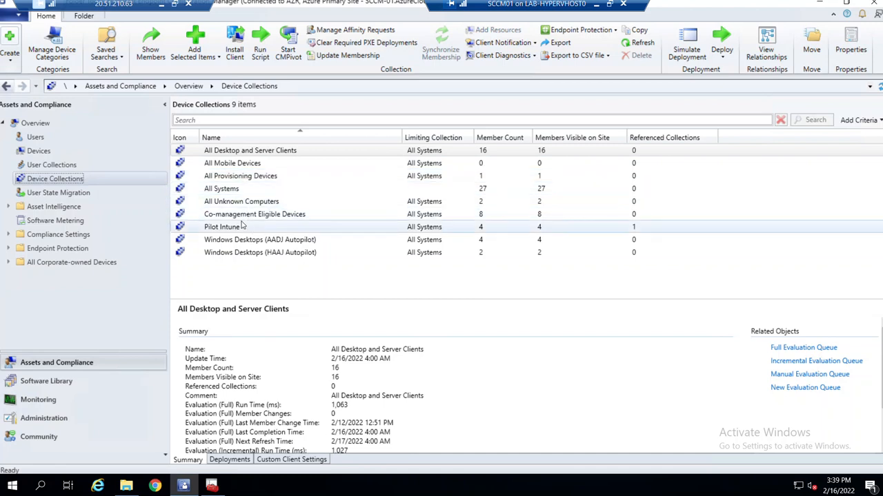
# Run Update Membership on the All Systems collection and reload the collections list.
pyautogui.click(232, 191)
pyautogui.rightClick(231, 195)
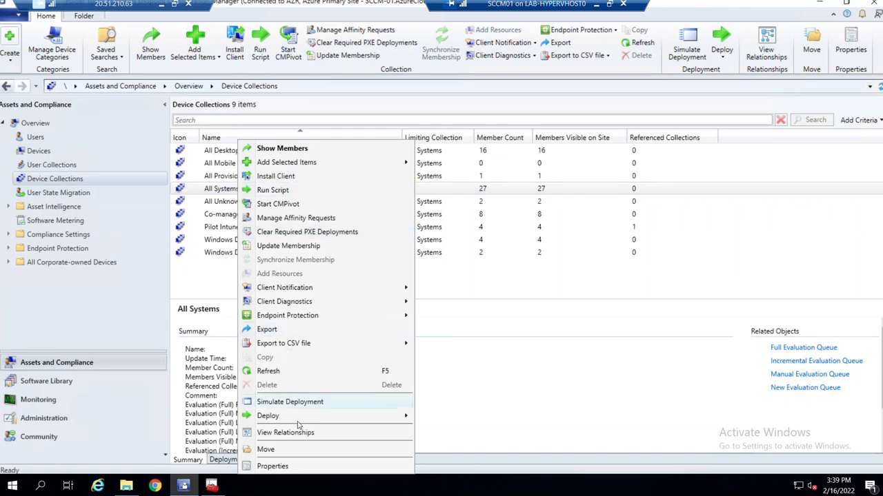
pyautogui.click(293, 246)
pyautogui.click(482, 288)
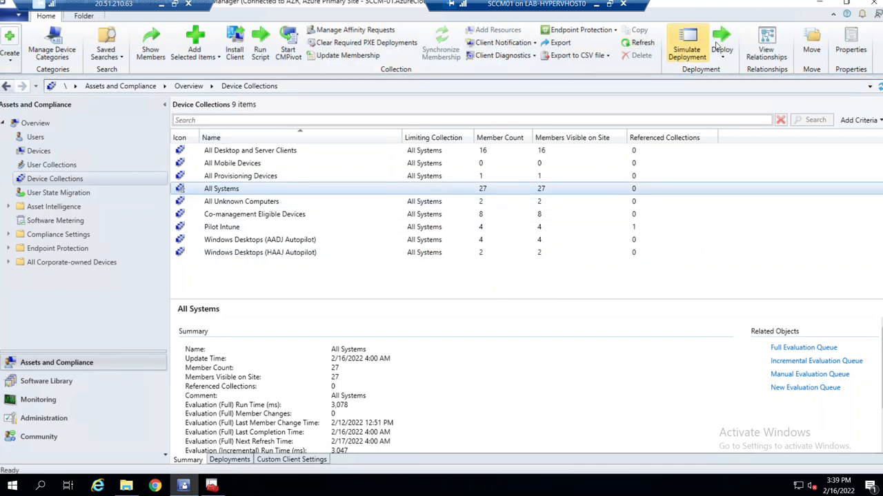
pyautogui.click(878, 86)
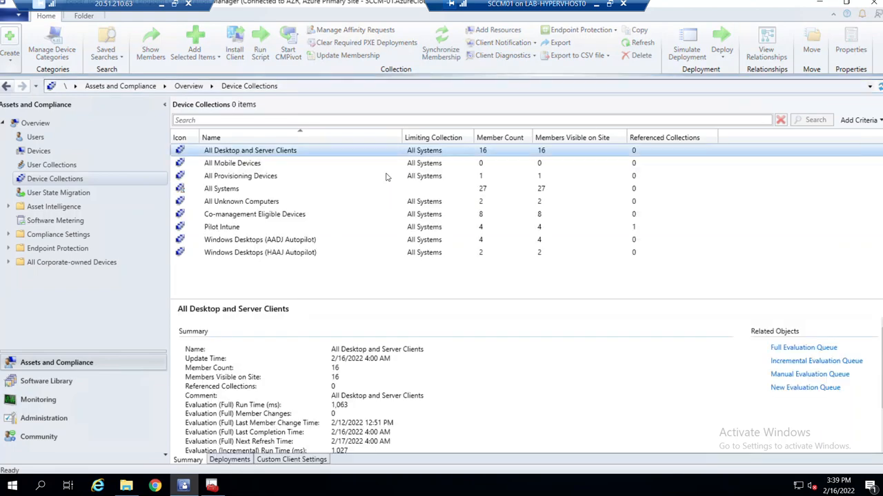
# Update the All Systems membership a second time and reload the list again.
pyautogui.click(227, 193)
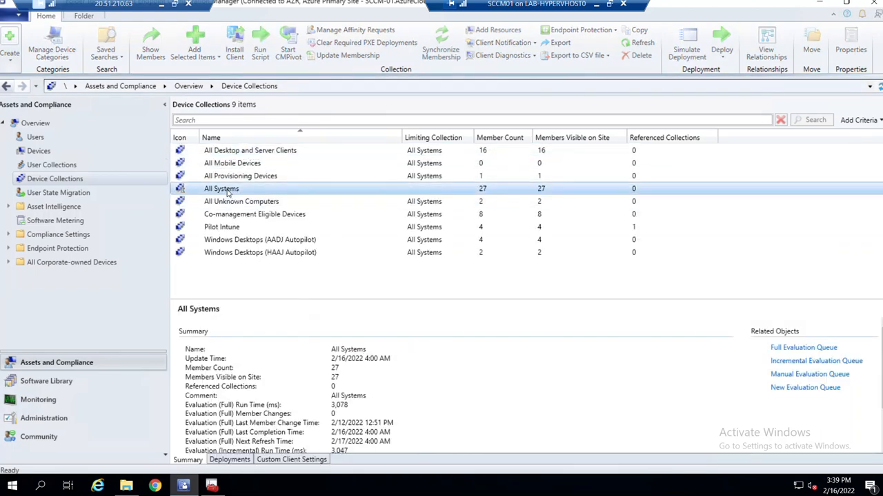
pyautogui.rightClick(228, 192)
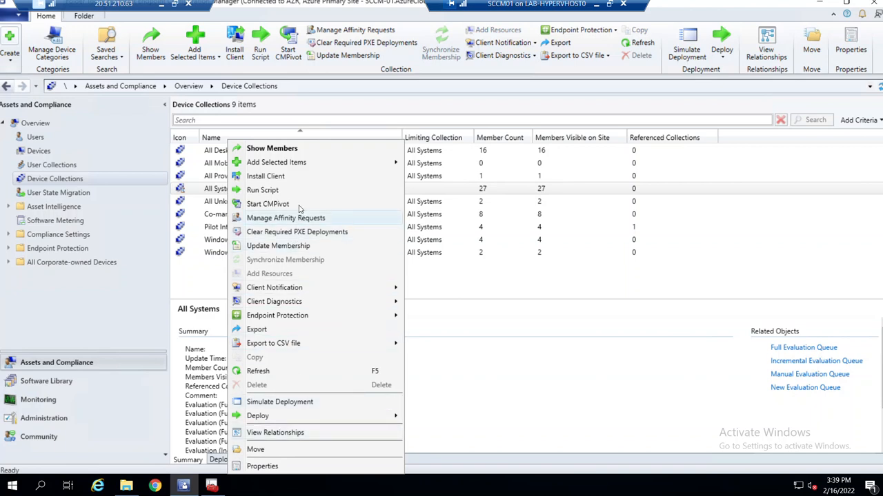
pyautogui.click(332, 247)
pyautogui.click(477, 292)
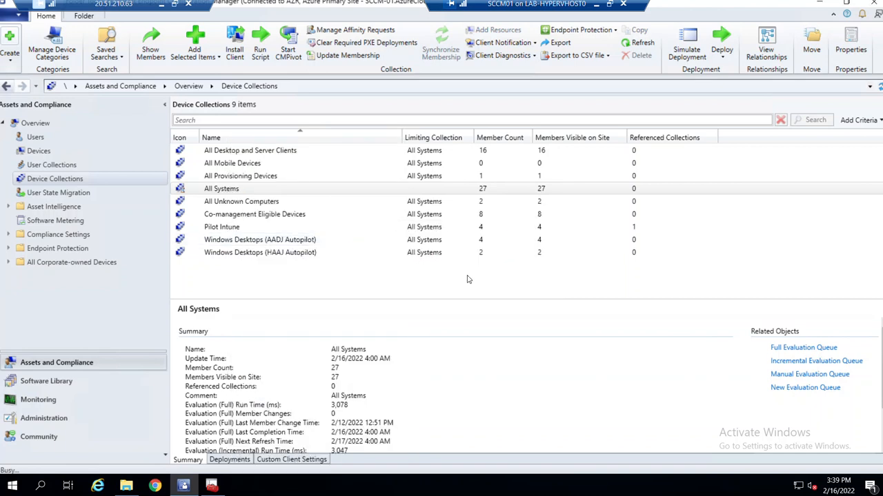
pyautogui.click(879, 88)
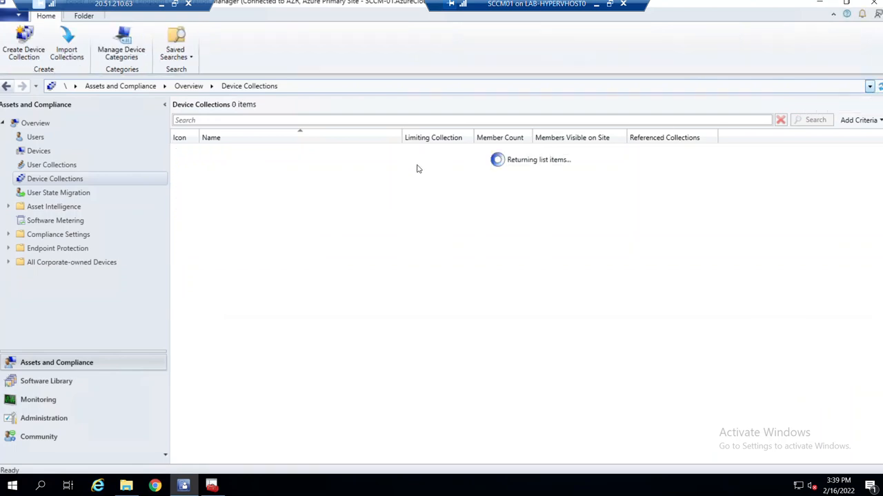
# Check the All Systems update time, then return to the full Devices list.
pyautogui.click(224, 194)
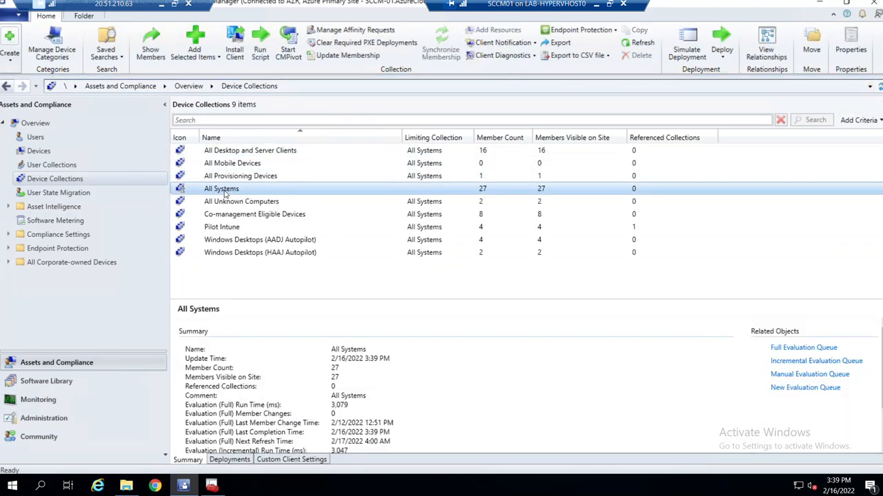
pyautogui.rightClick(225, 194)
pyautogui.click(194, 292)
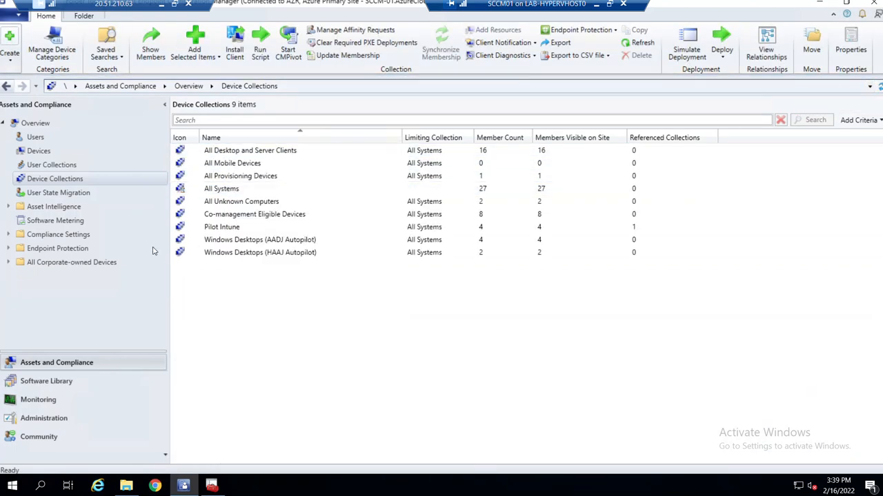
pyautogui.click(39, 151)
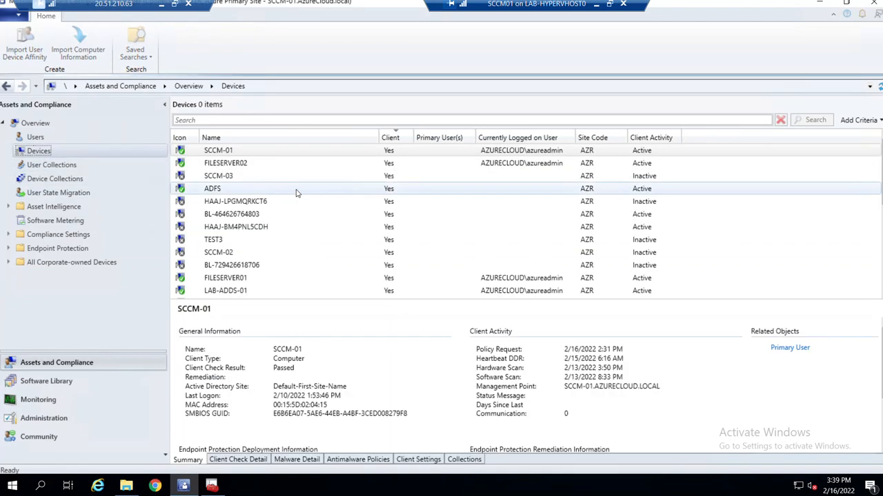
# Scroll the Devices list to confirm BL-4783ZM2 is an active client, then minimize the console.
pyautogui.click(230, 241)
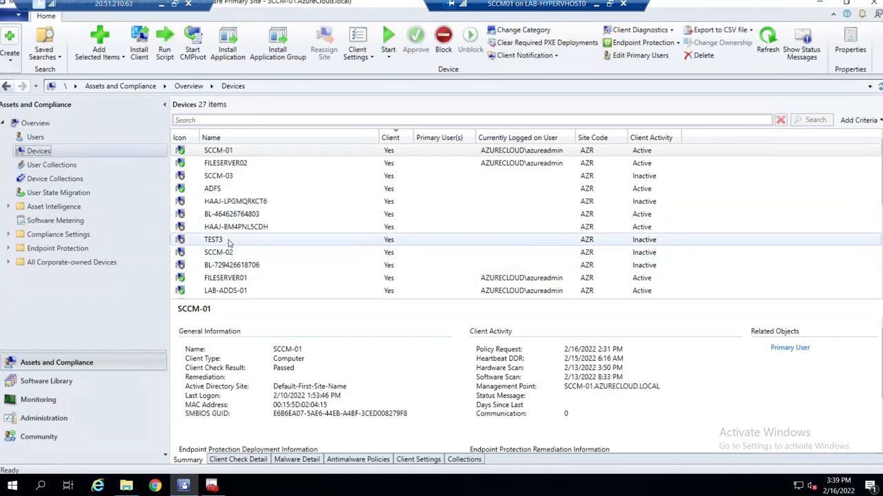
pyautogui.scroll(-1, 229, 243)
pyautogui.scroll(-3, 229, 243)
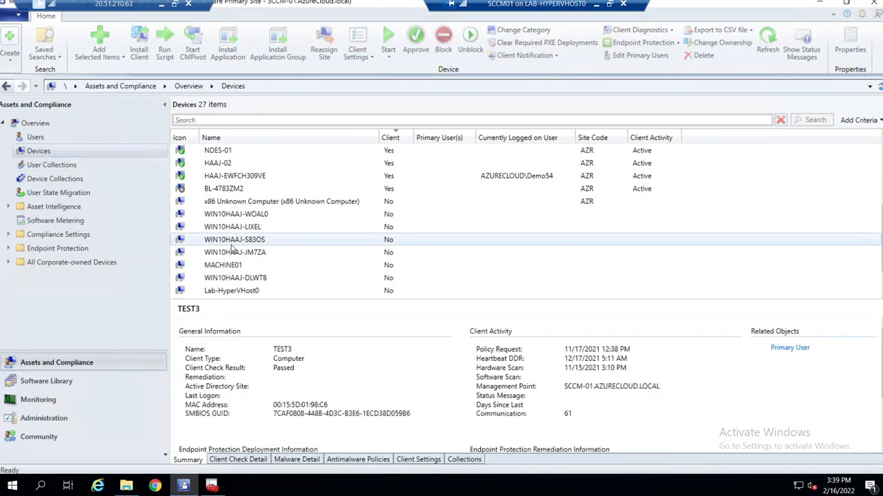
pyautogui.click(241, 191)
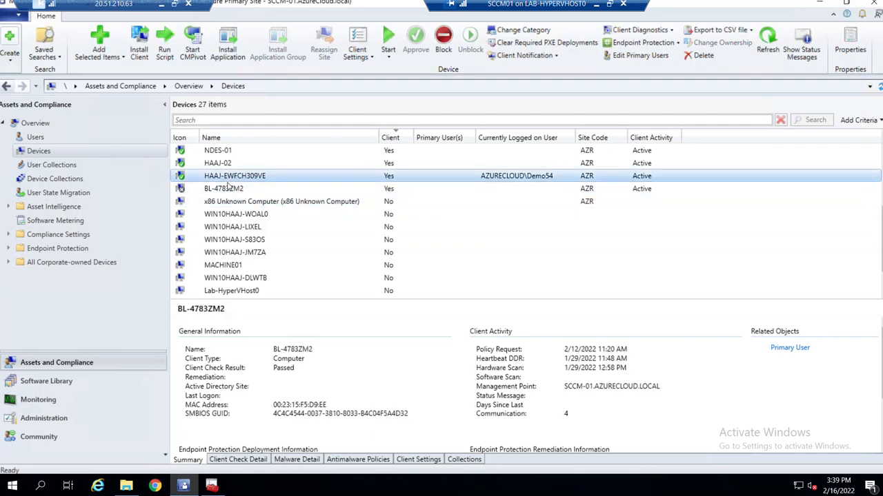
pyautogui.click(230, 178)
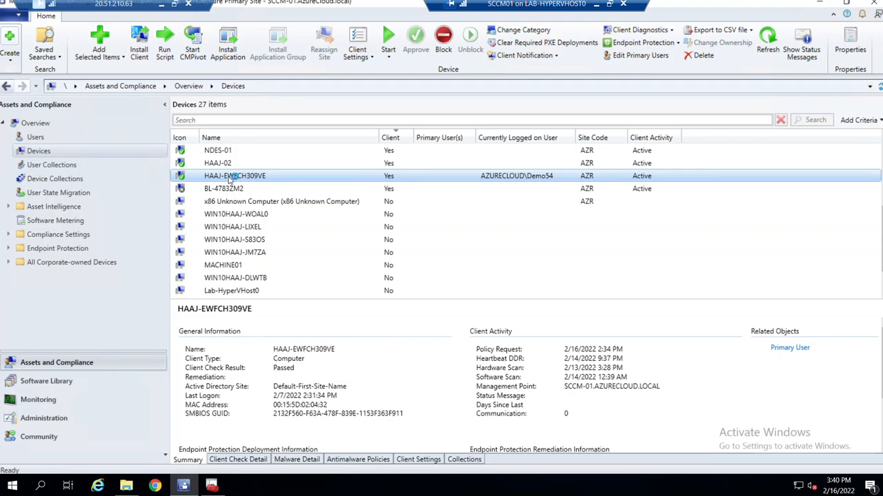
pyautogui.click(598, 4)
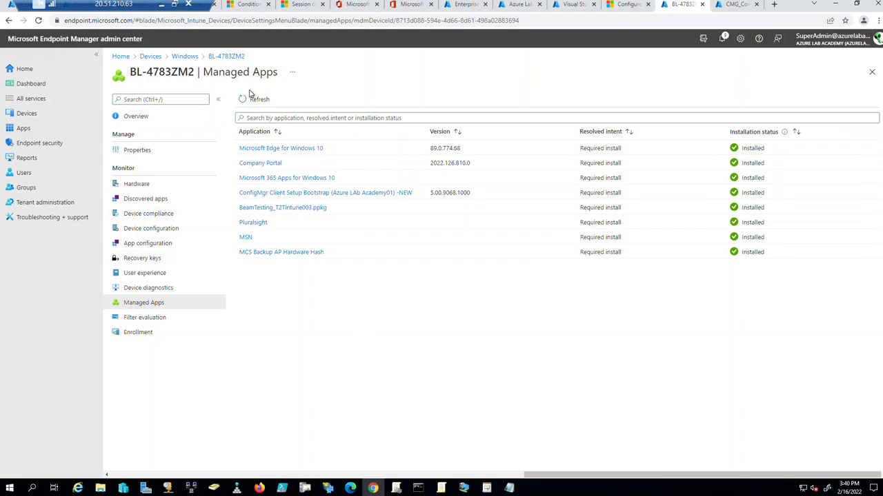
# Refresh BL-4783ZM2's Managed Apps list, then go back to the SCCM01 session and select BL-4783ZM2.
pyautogui.click(260, 101)
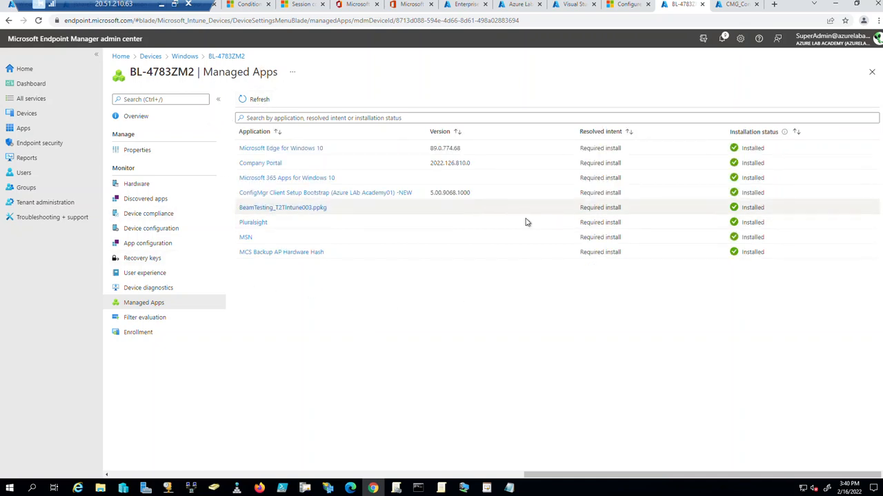
pyautogui.click(465, 488)
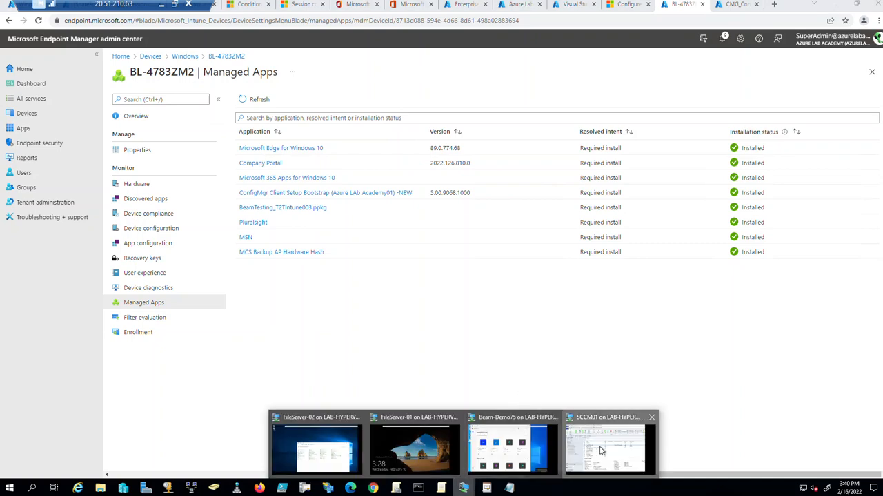
pyautogui.click(600, 450)
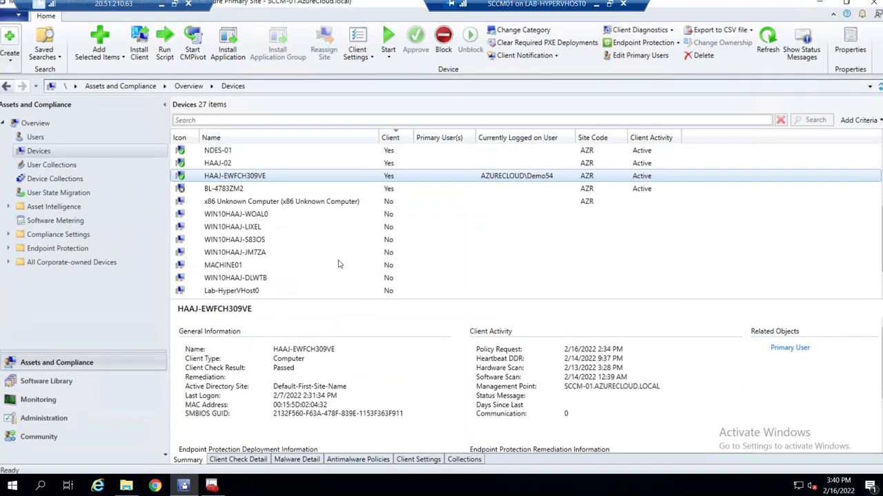
pyautogui.click(222, 189)
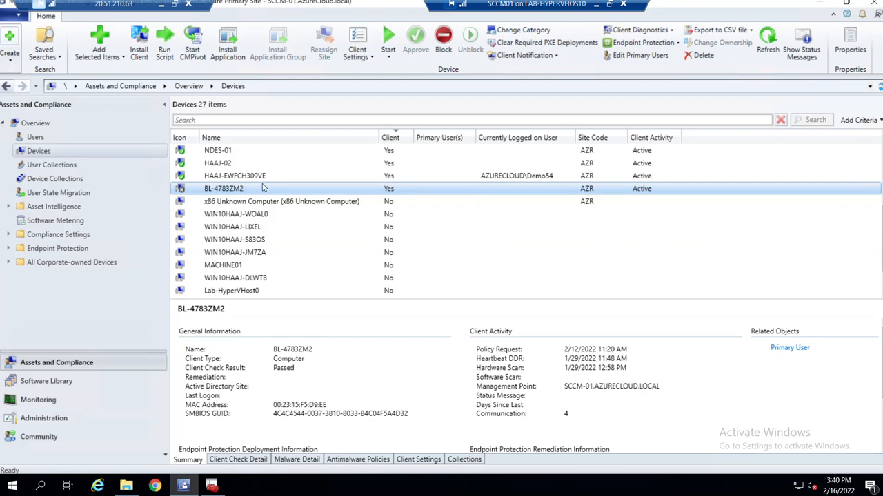